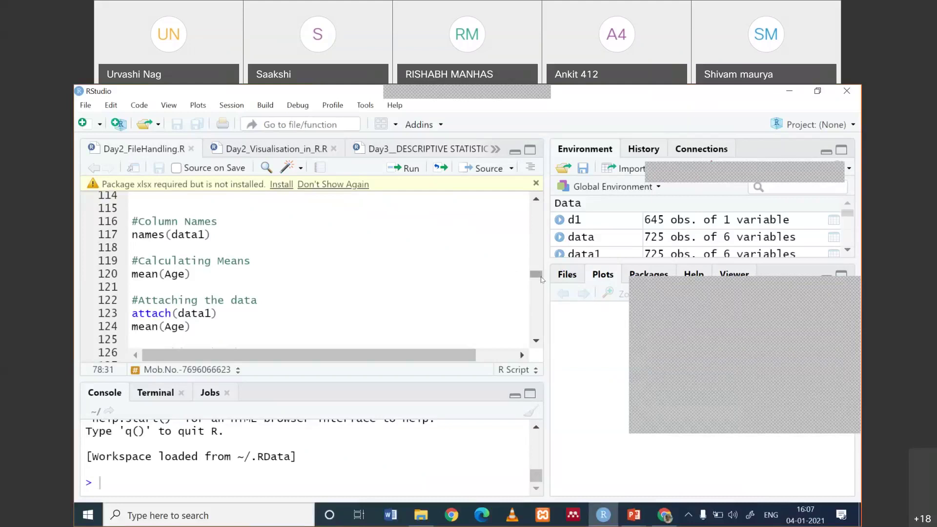
click(634, 515)
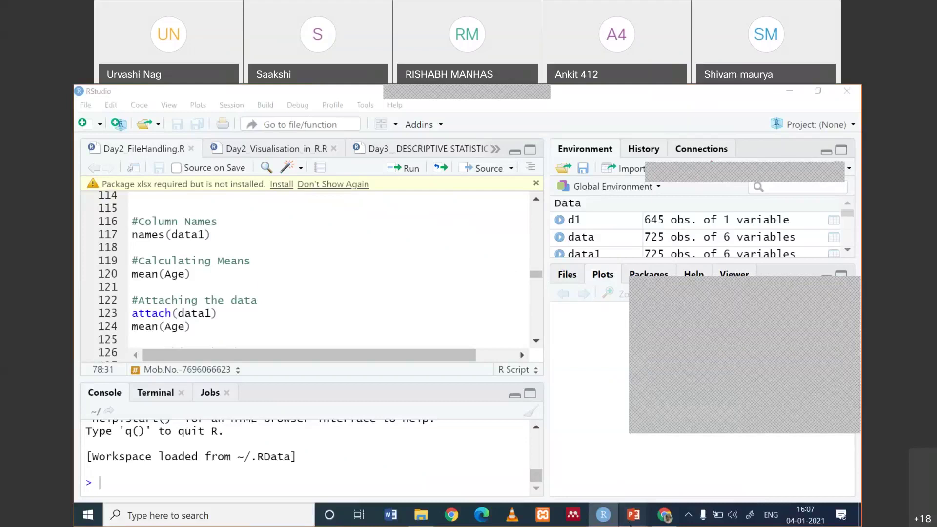
click(537, 459)
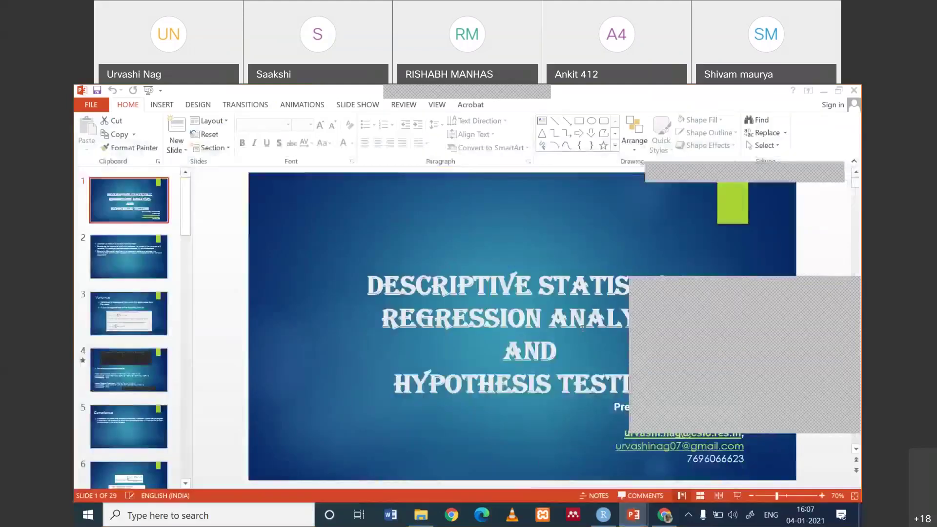
click(737, 495)
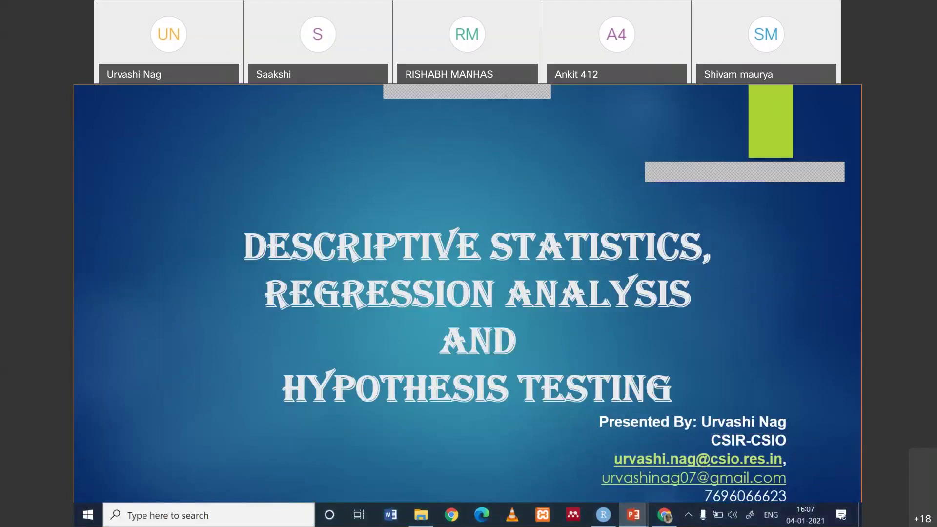
key(Escape)
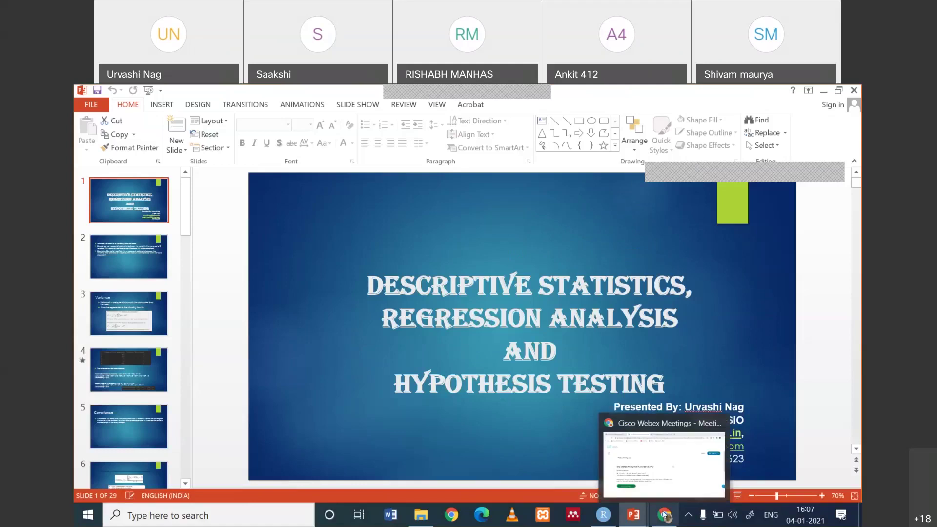
Switch to Chrome and open Google Drive from the Gmail page
click(665, 515)
click(146, 94)
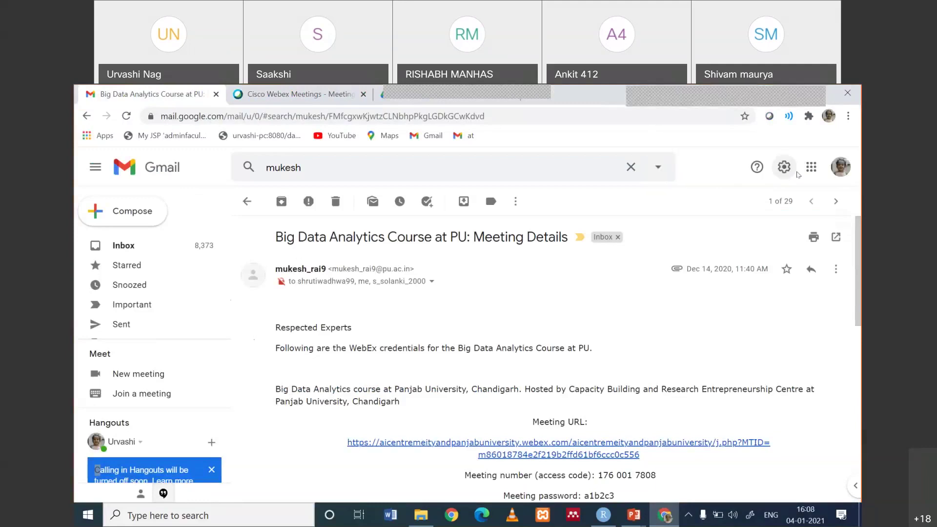
click(811, 167)
click(754, 398)
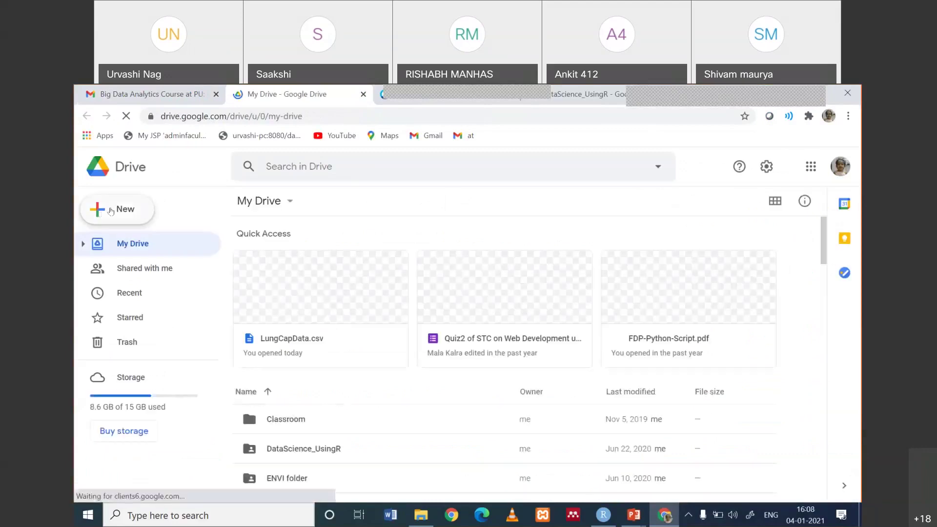
Create a folder named Hadoop_training in My Drive and open it
click(110, 211)
click(122, 219)
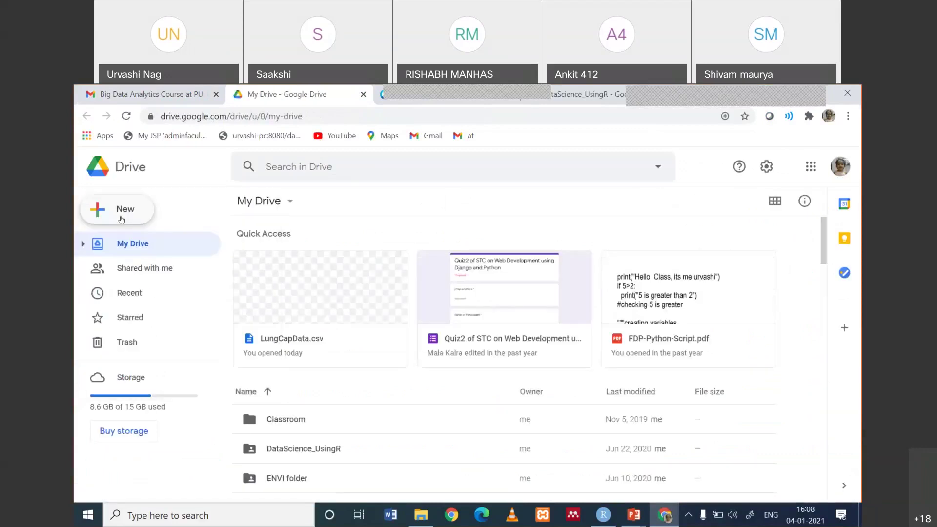
click(121, 219)
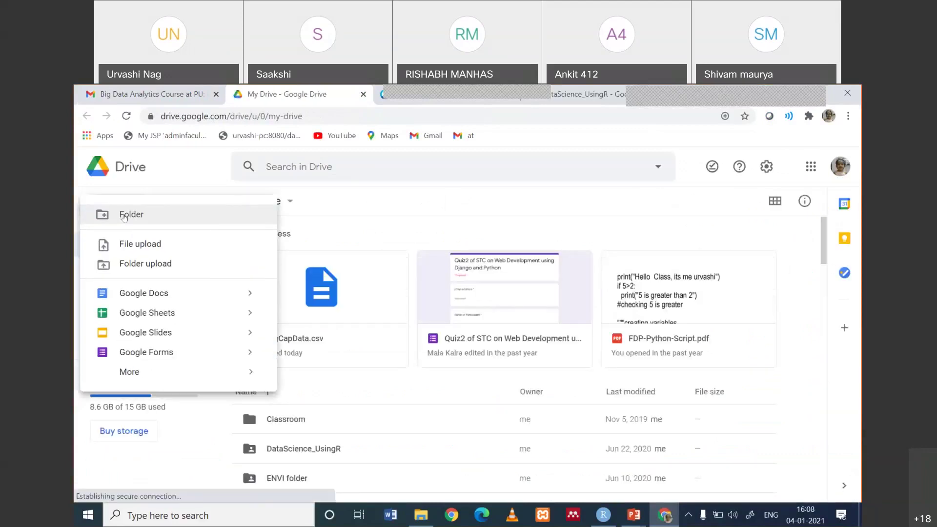
click(124, 216)
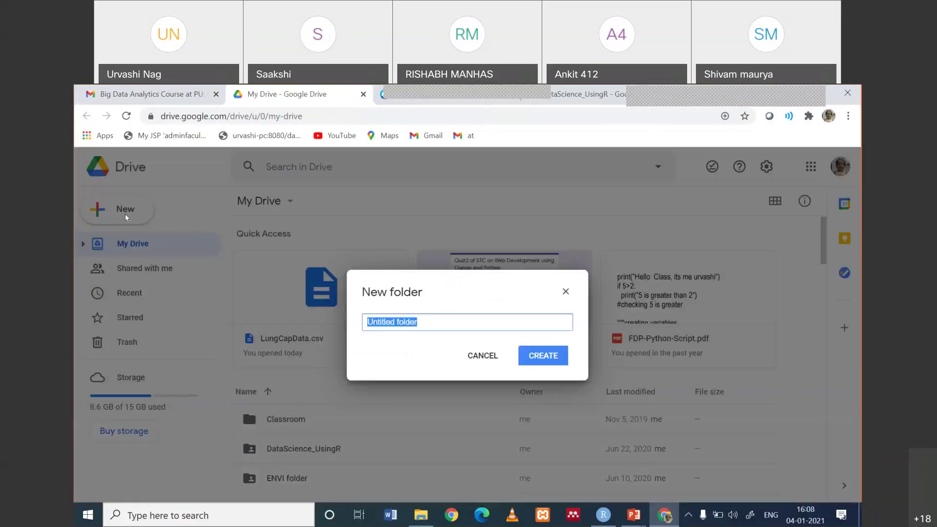
text(Haddop)
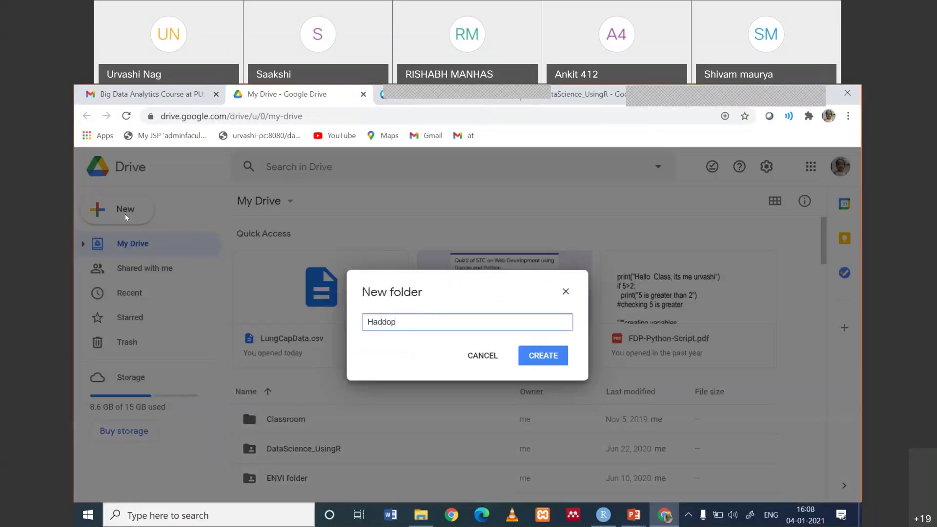
key(BackSpace)
key(BackSpace)
text(oop_training)
click(538, 360)
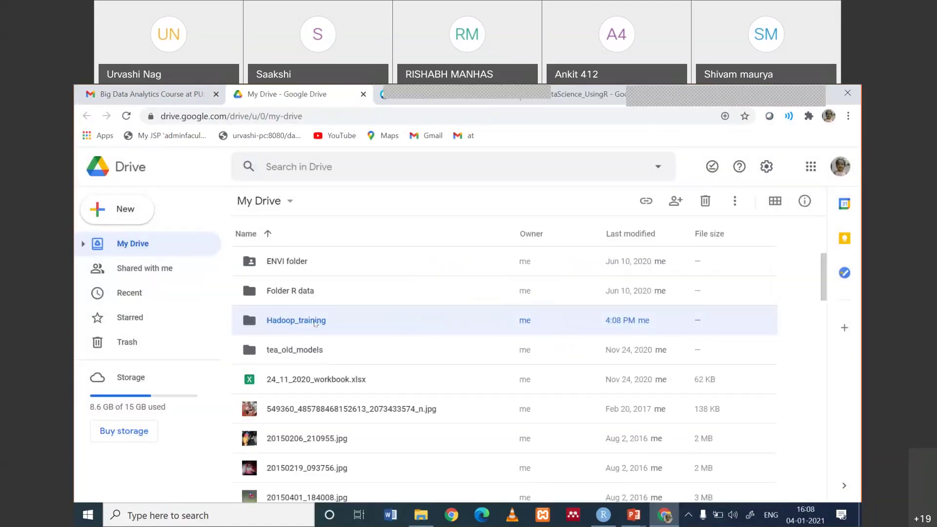
double_click(314, 322)
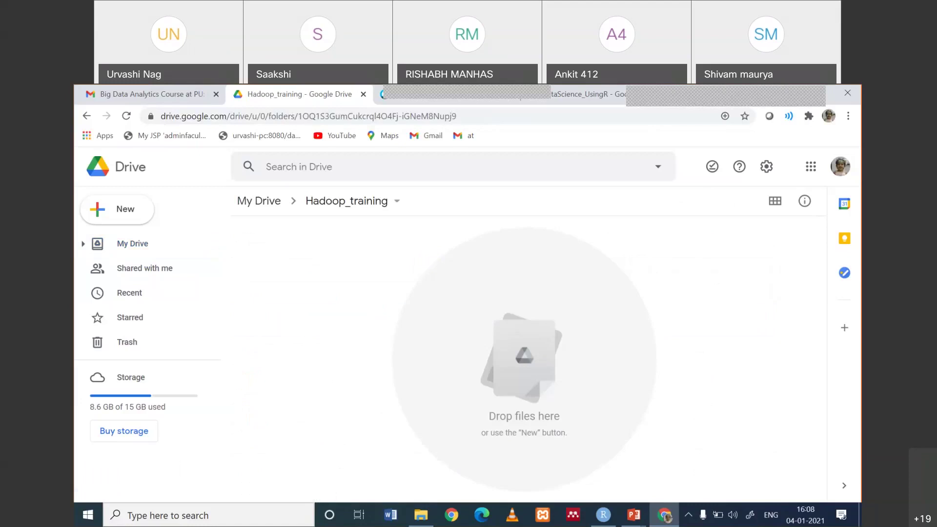
Upload LungCapData.csv from the local DataScience > Data Sets folder in File Explorer into the open Hadoop_training Drive folder
click(791, 93)
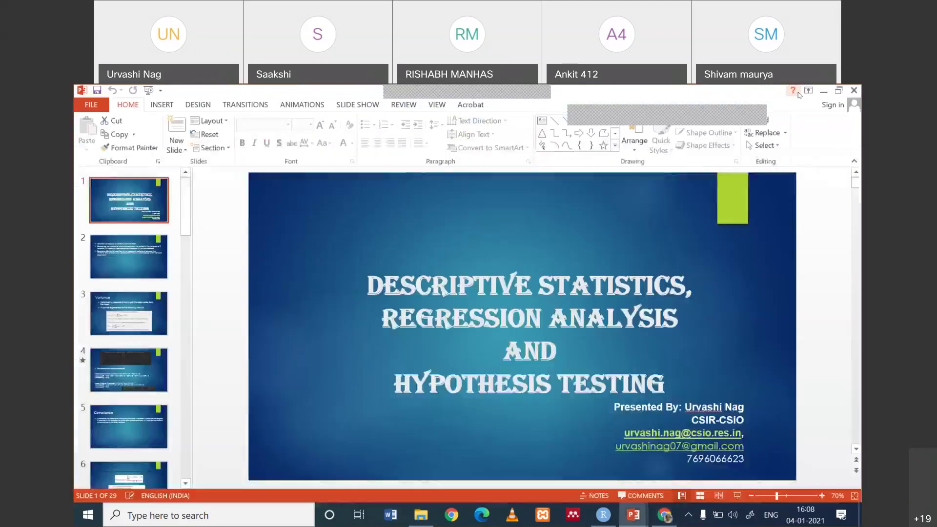
click(793, 91)
click(794, 93)
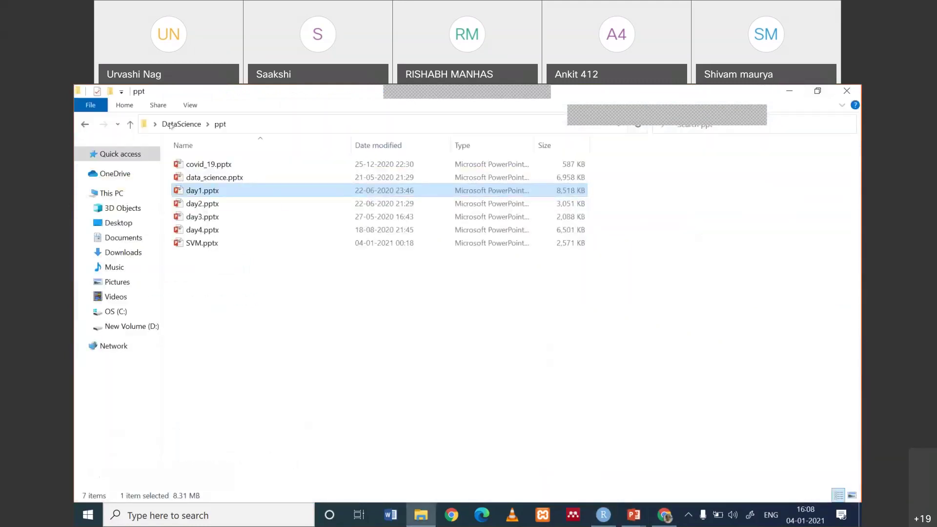
click(196, 129)
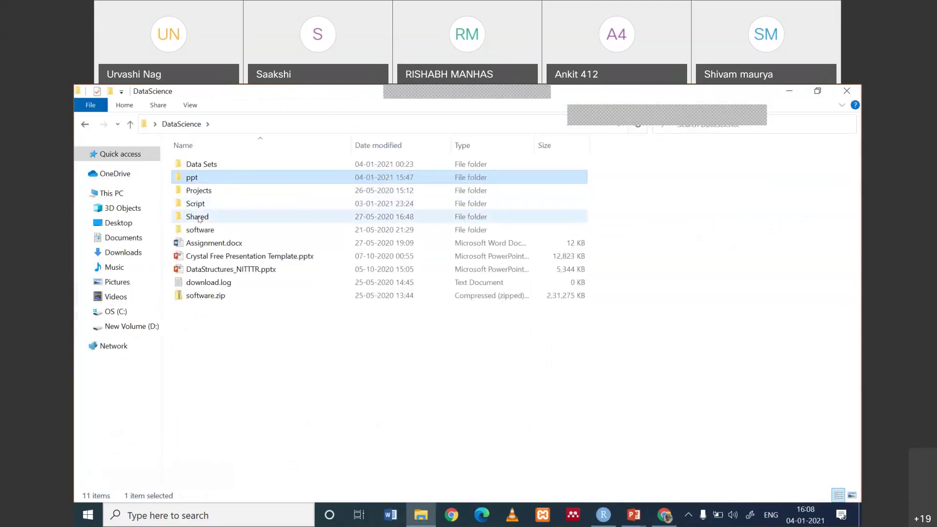
click(210, 165)
double_click(210, 165)
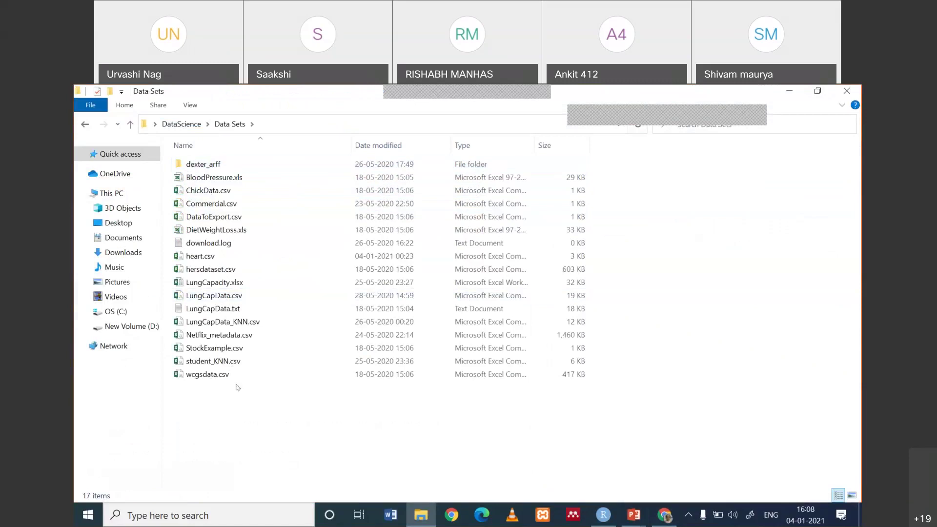
click(212, 298)
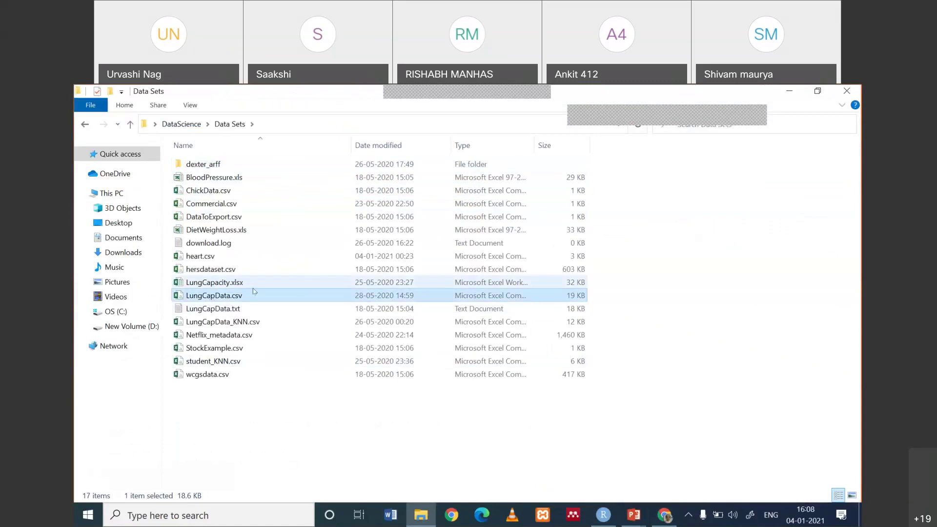
drag(243, 296, 528, 402)
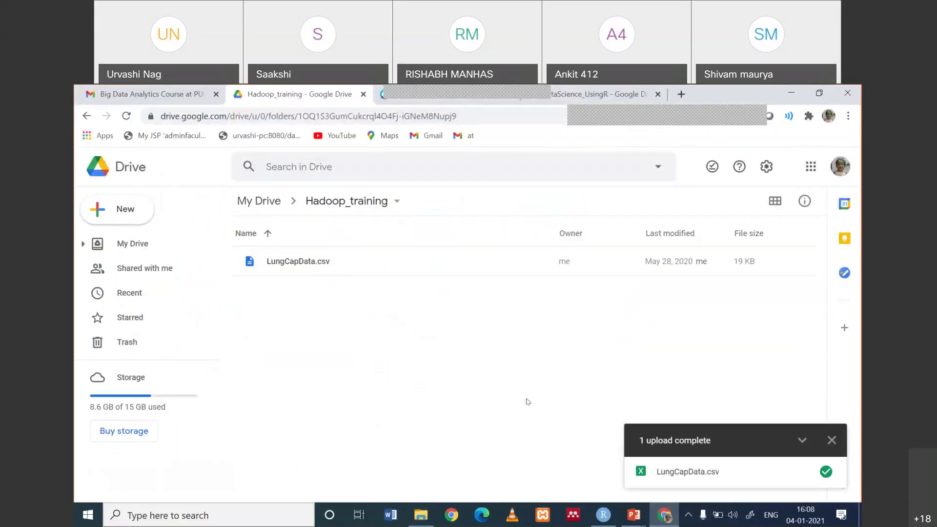
Share LungCapData.csv with anyone who has the link and copy its sharing link
right_click(369, 263)
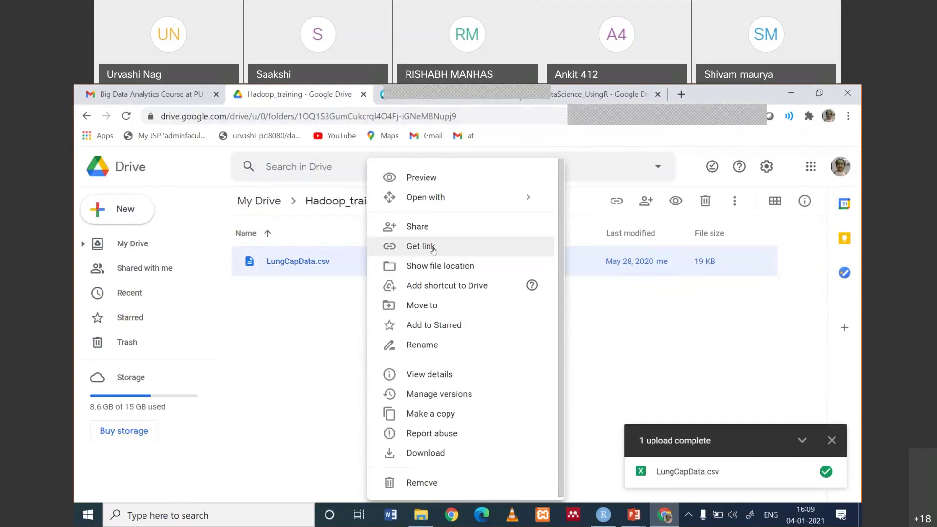
click(425, 234)
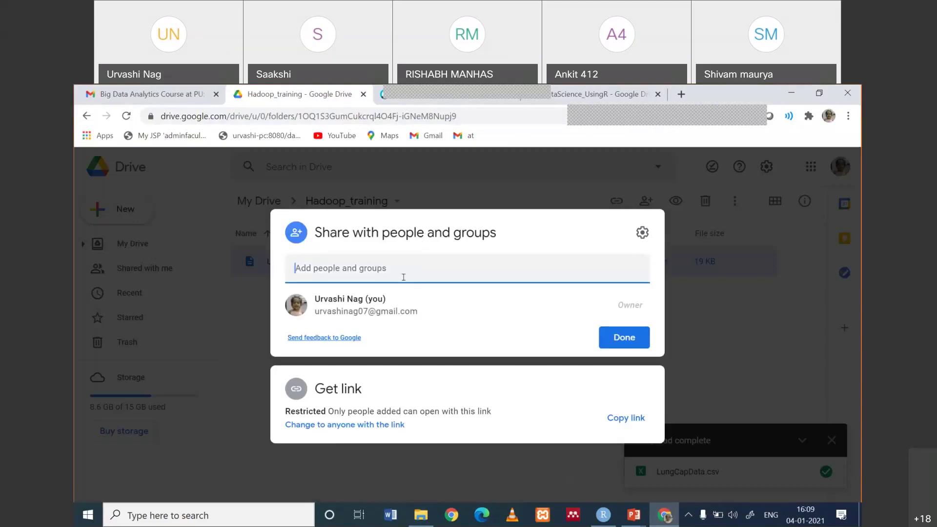
click(621, 420)
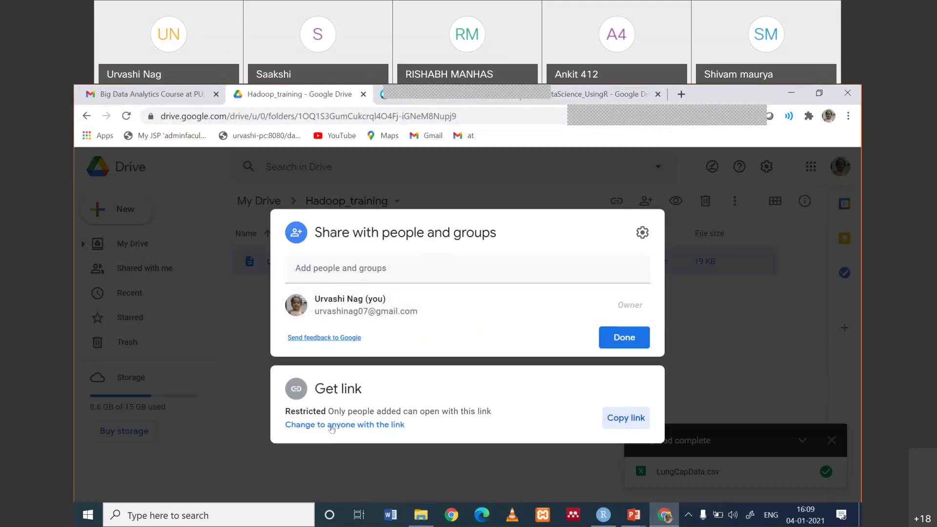
click(635, 416)
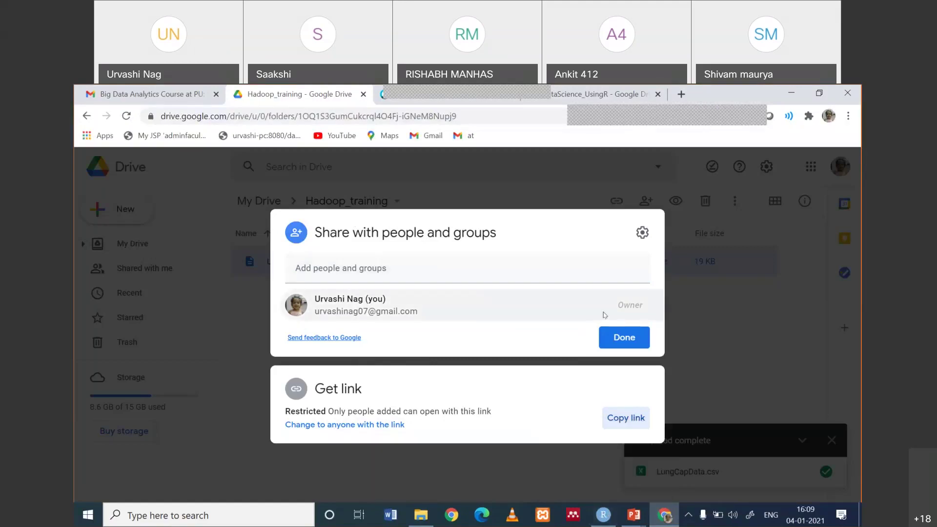
click(343, 426)
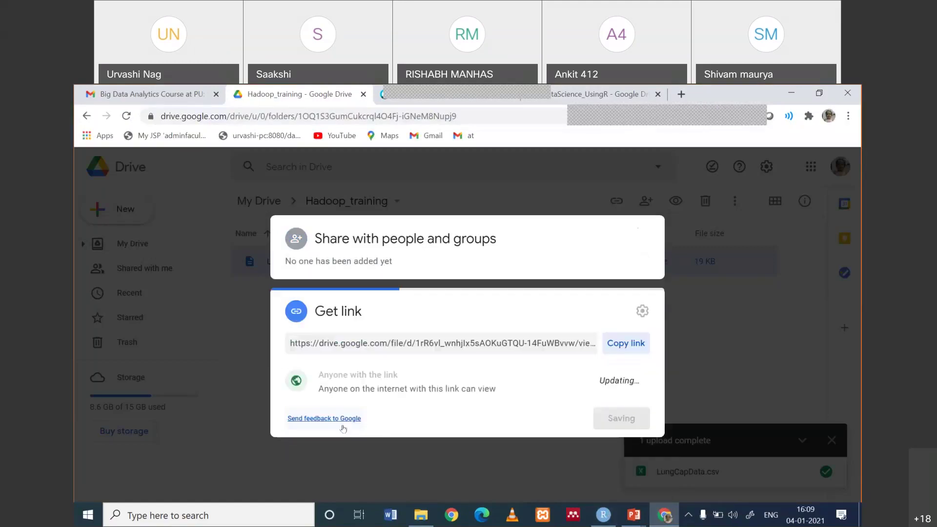
click(622, 325)
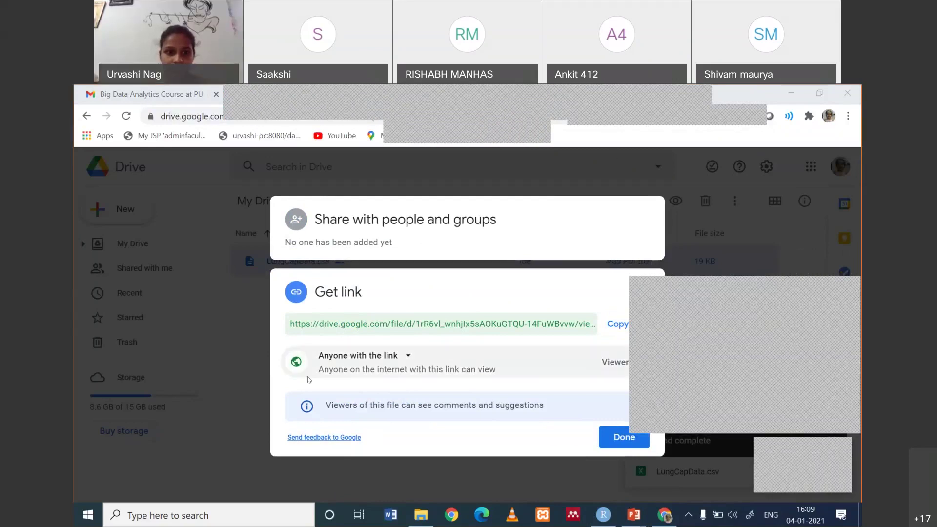
click(243, 291)
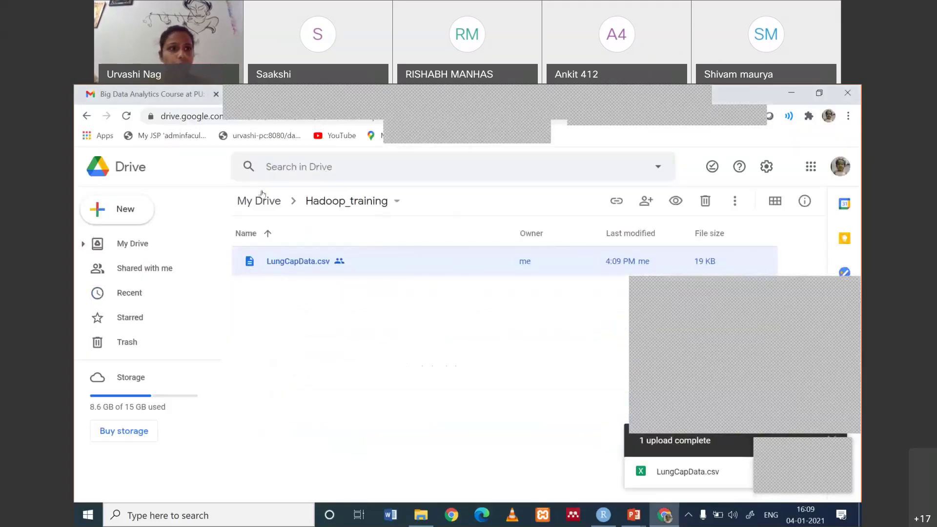
click(152, 94)
click(110, 248)
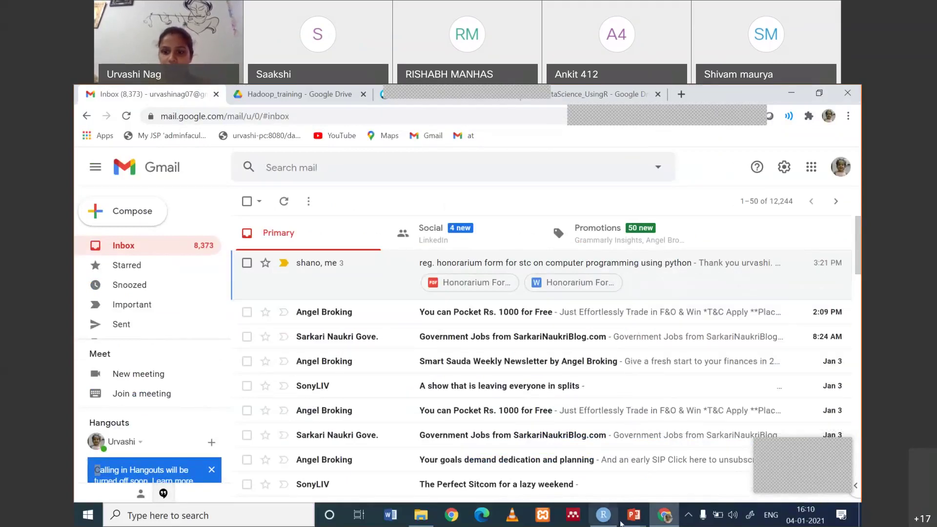
mouse_move(629, 520)
click(571, 465)
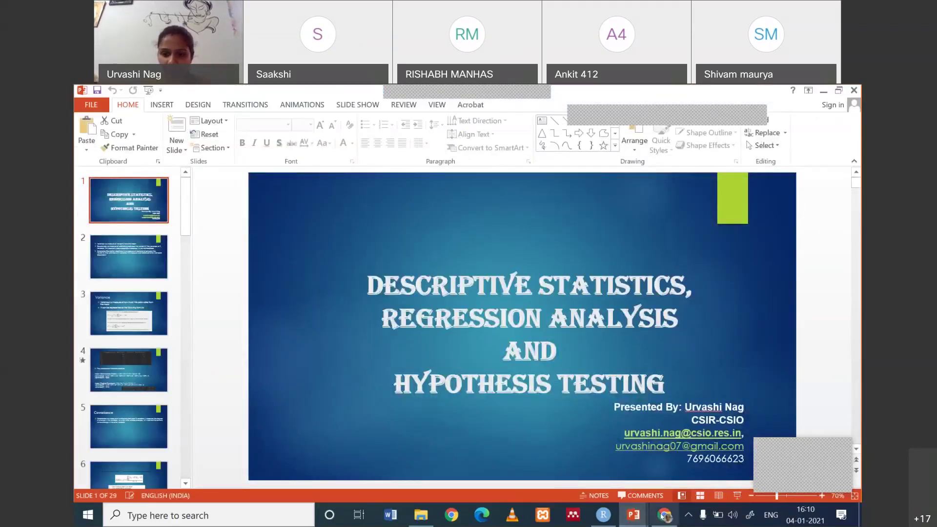
Upload Commercial.csv from the local Data Sets folder in File Explorer into the Hadoop_training folder on Google Drive
click(421, 515)
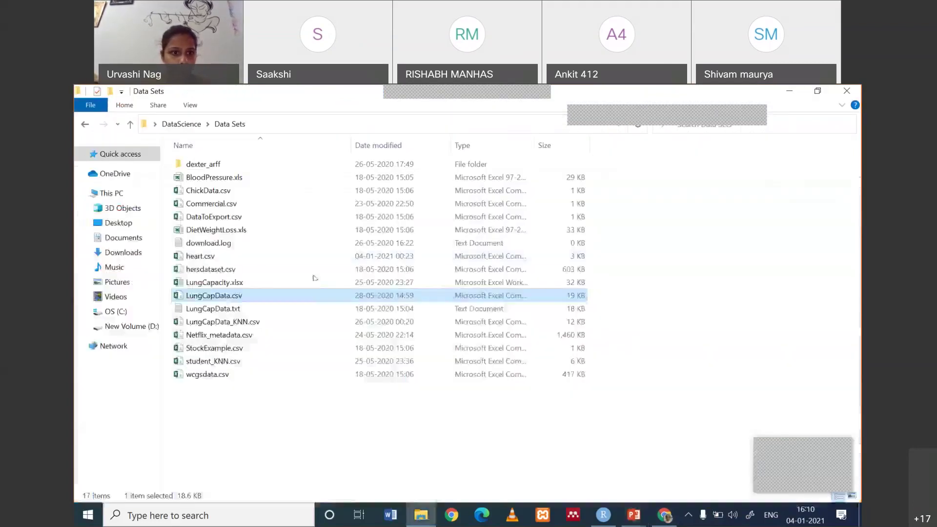
click(224, 205)
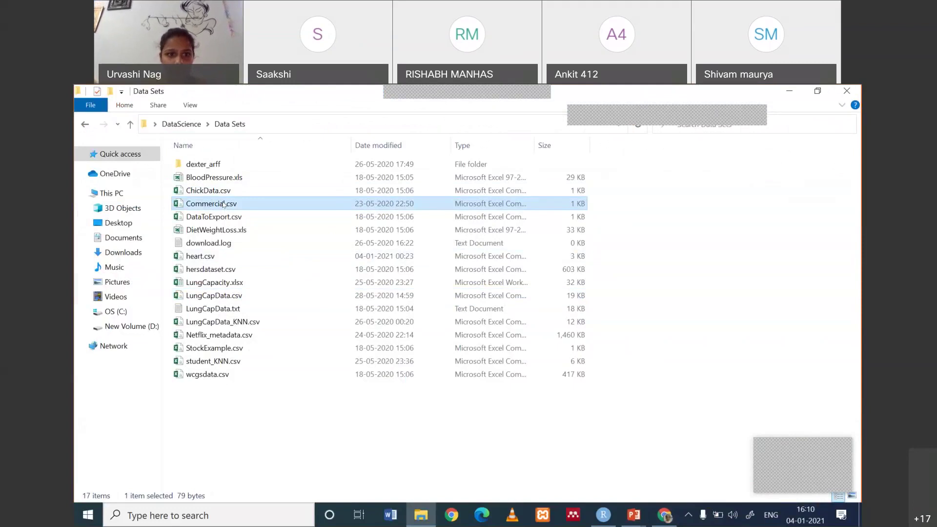
drag(224, 205, 317, 304)
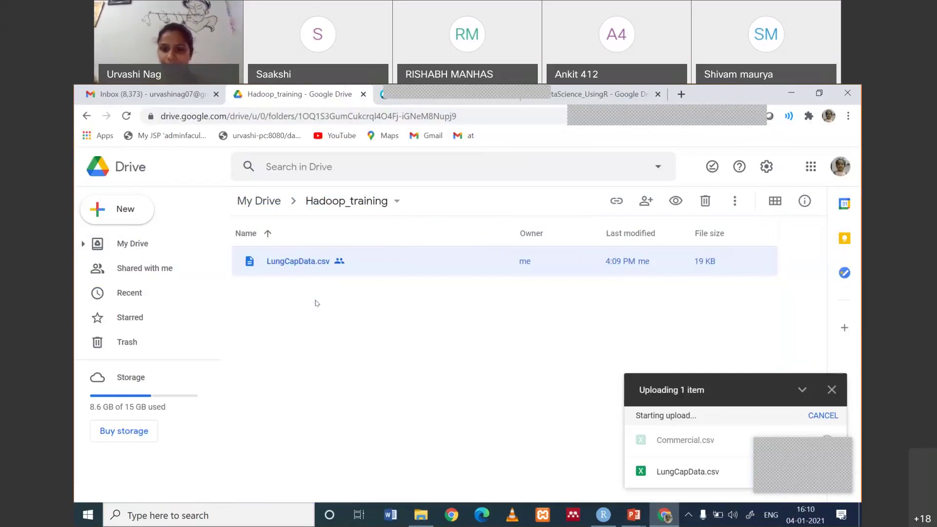
click(375, 430)
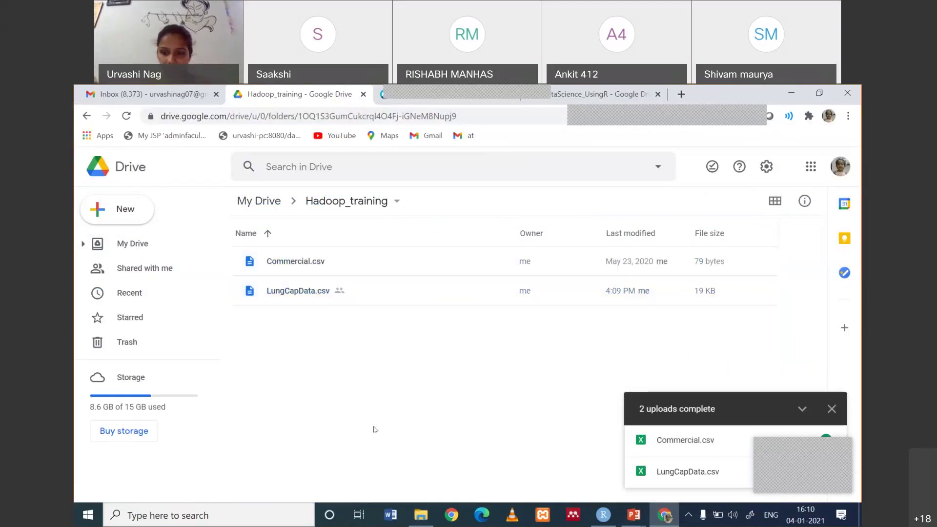
Switch to the day3.pptx presentation in PowerPoint and start its slide show from the title slide
mouse_move(632, 515)
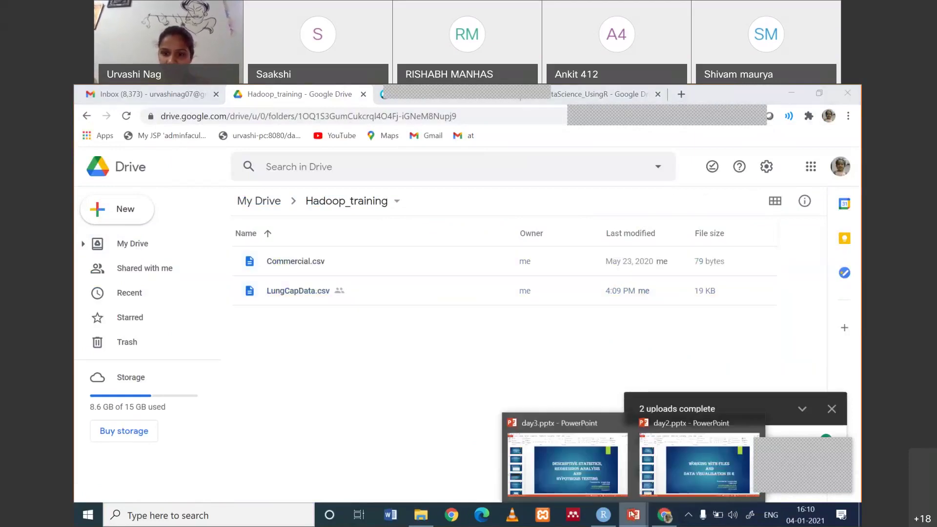
click(609, 478)
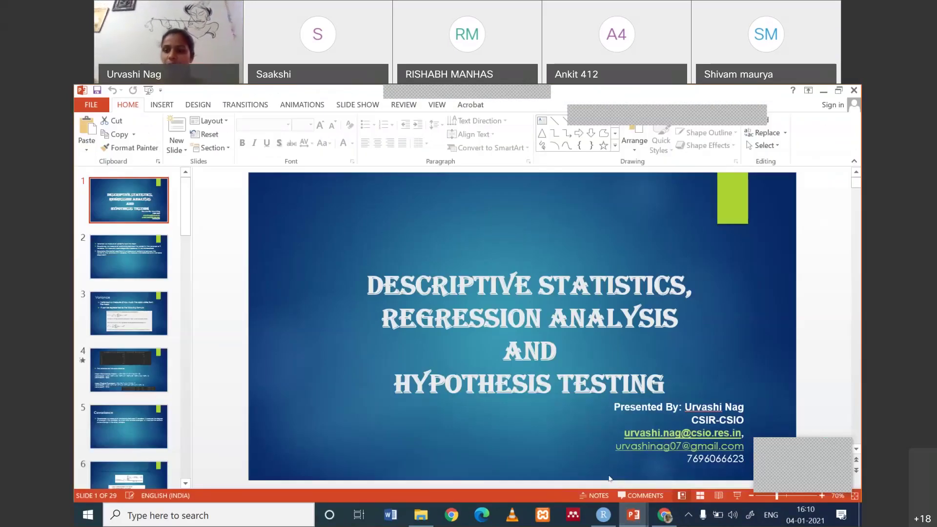
click(738, 495)
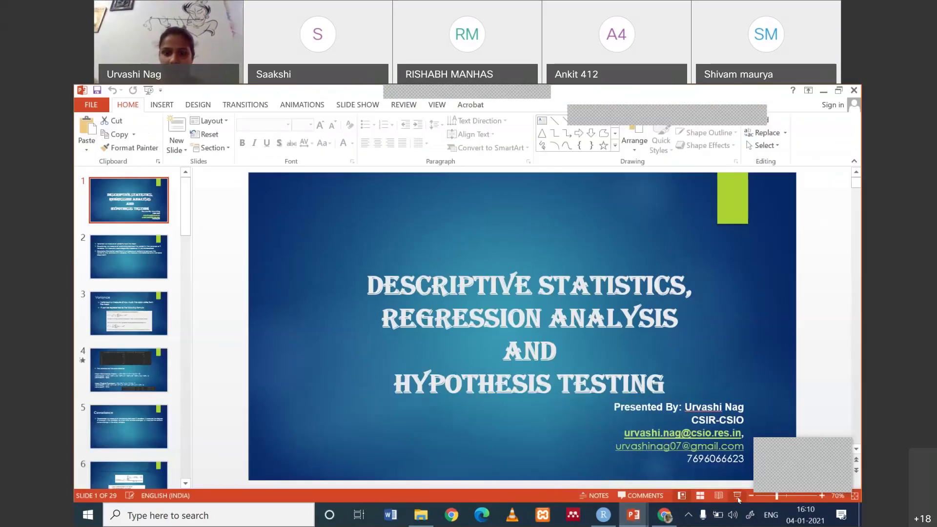
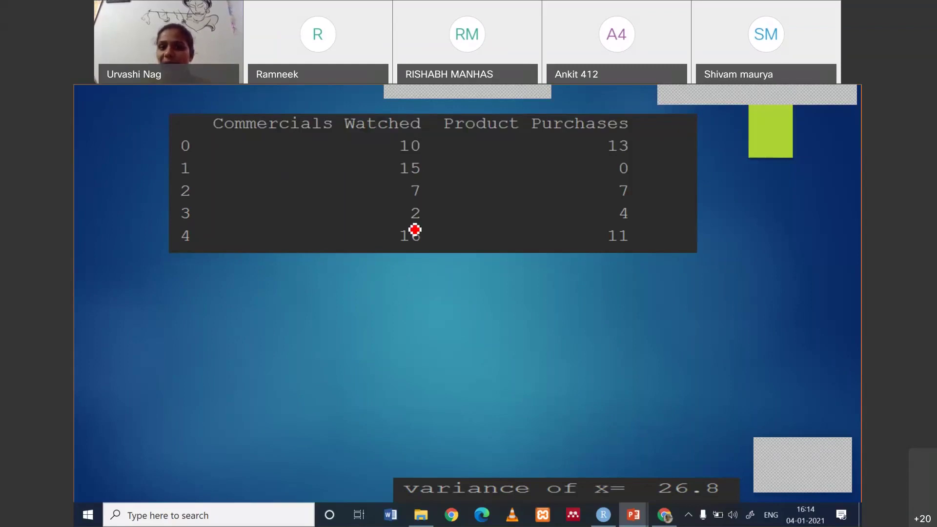
Circle the Commercials Watched and Product Purchases values in the slide's data table with the red pen
mouse_move(421, 132)
mouse_down()
mouse_move(391, 132)
mouse_move(410, 270)
mouse_move(431, 160)
mouse_move(424, 137)
mouse_up()
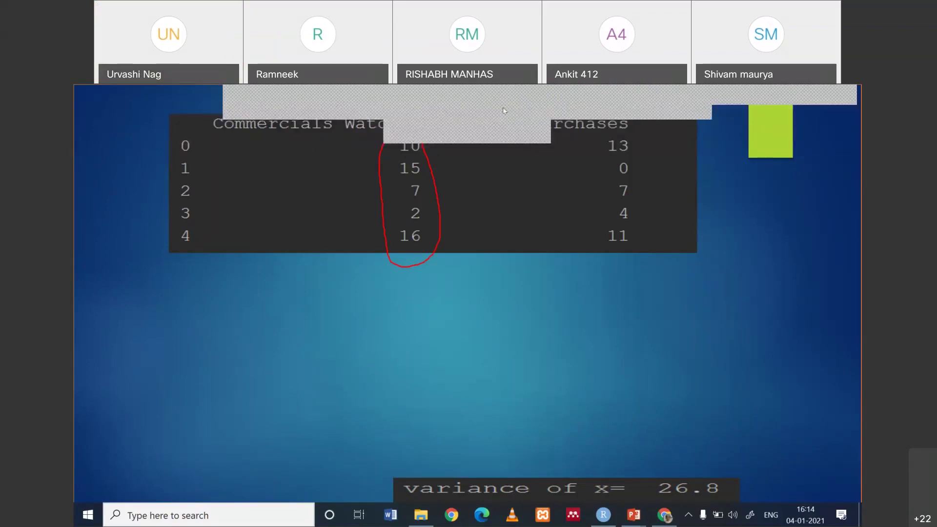
key(ctrl+l)
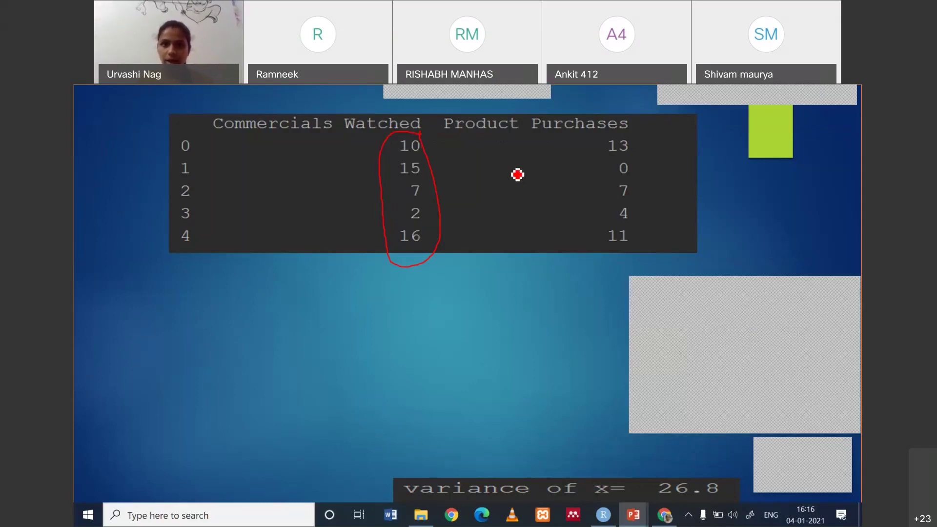
mouse_move(634, 140)
mouse_down()
mouse_move(635, 281)
mouse_move(588, 159)
mouse_move(623, 134)
mouse_up()
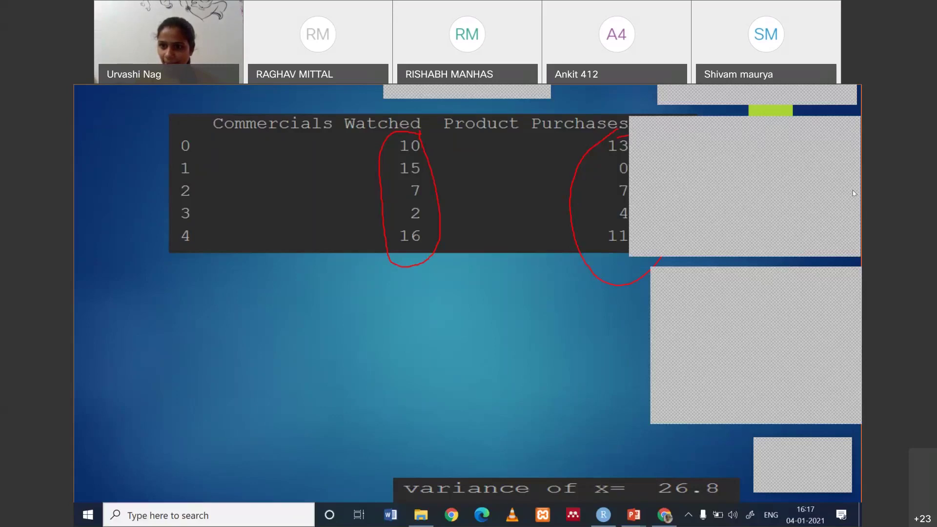
key(ctrl+l)
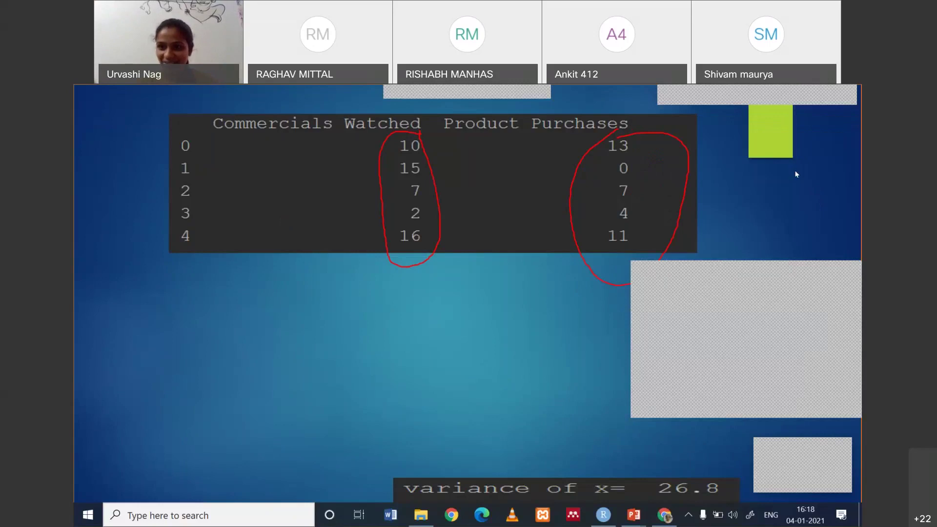
key(ctrl+l)
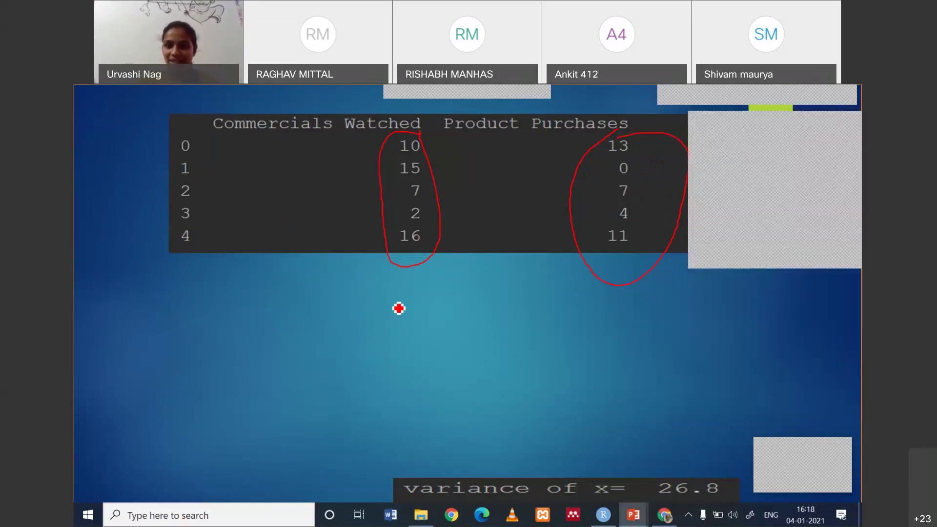
Reveal the variance calculations on the slide and circle the results 33.5 and 26.8 in red
click(399, 308)
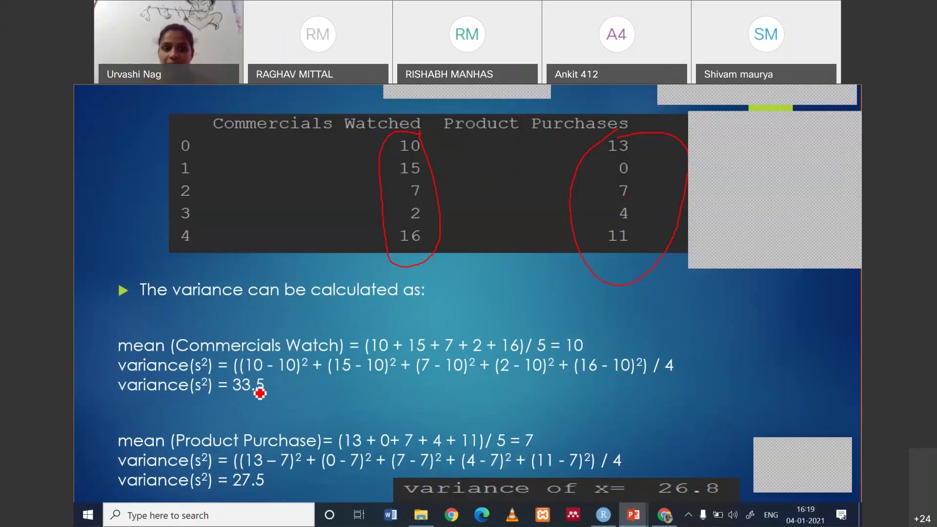
mouse_move(269, 382)
mouse_down()
mouse_move(241, 403)
mouse_move(229, 388)
mouse_move(271, 381)
mouse_up()
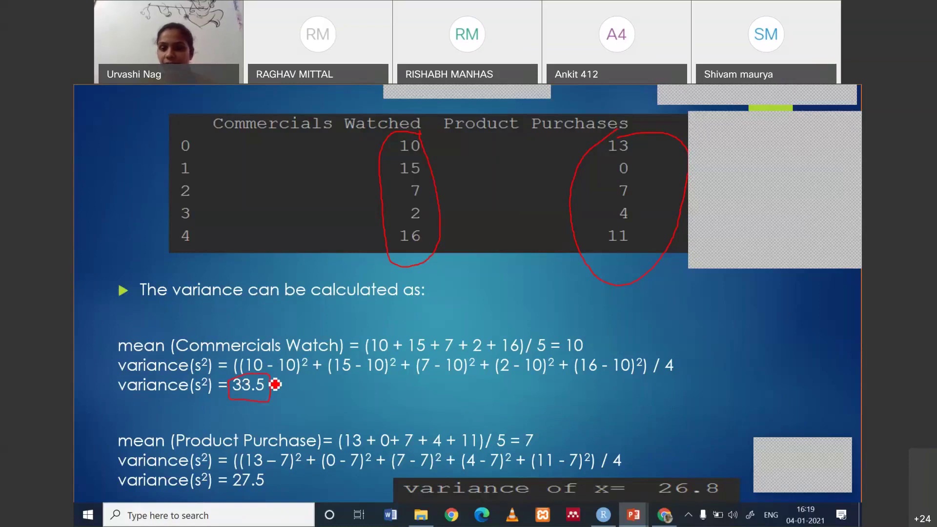
mouse_move(728, 490)
mouse_down()
mouse_move(709, 473)
mouse_move(655, 483)
mouse_move(696, 499)
mouse_move(729, 492)
mouse_up()
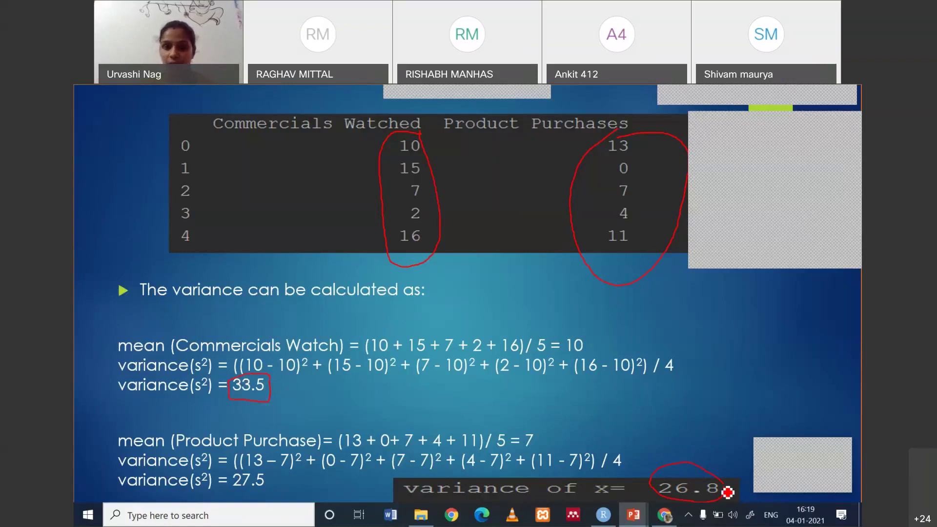
Return to the Variance slide, circle "variance of a sample" and "variance of an entire population", and advance to the Covariance slide
key(Right)
key(Left)
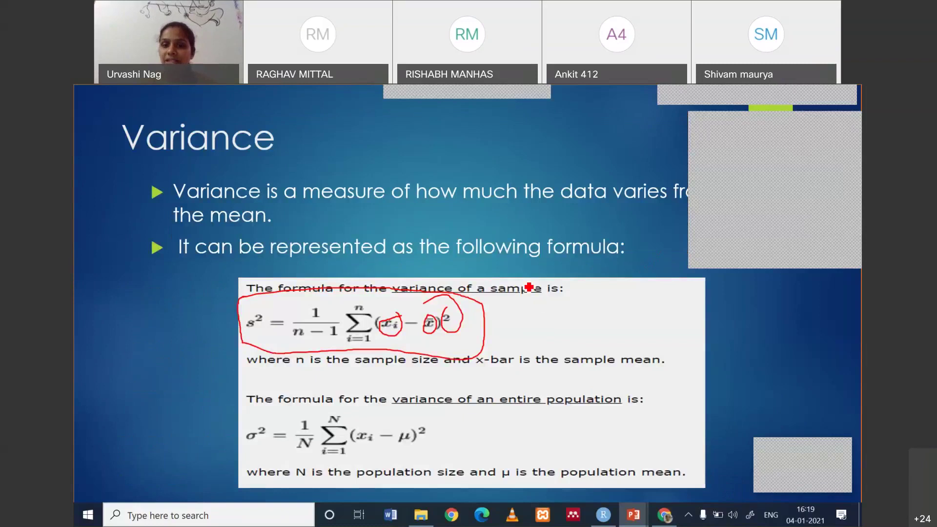
mouse_move(543, 283)
mouse_down()
mouse_move(387, 272)
mouse_move(502, 315)
mouse_move(525, 308)
mouse_move(546, 282)
mouse_up()
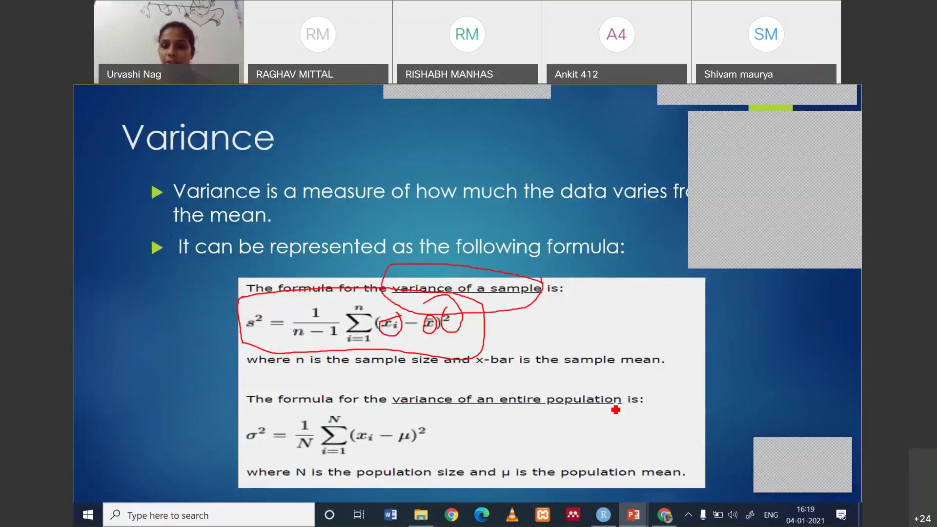
mouse_move(629, 398)
mouse_down()
mouse_move(489, 380)
mouse_move(398, 389)
mouse_move(502, 423)
mouse_move(630, 386)
mouse_up()
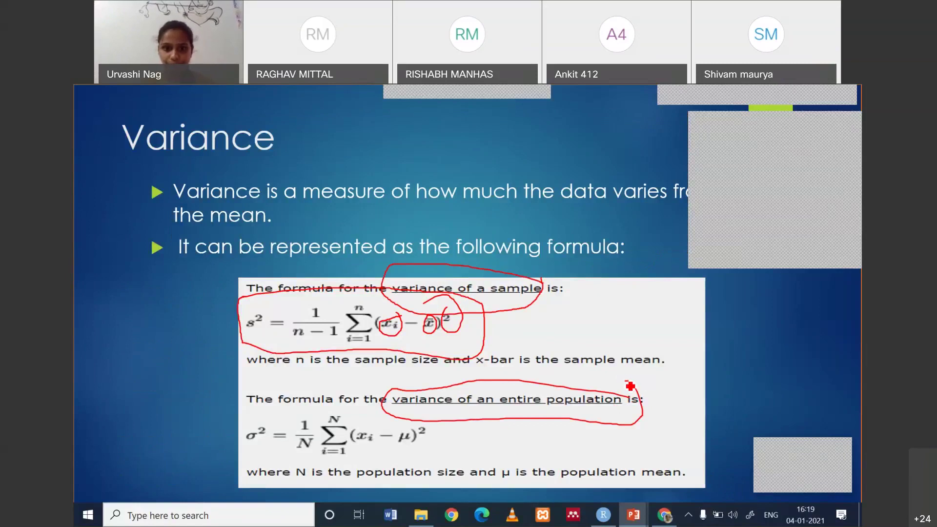
key(Right)
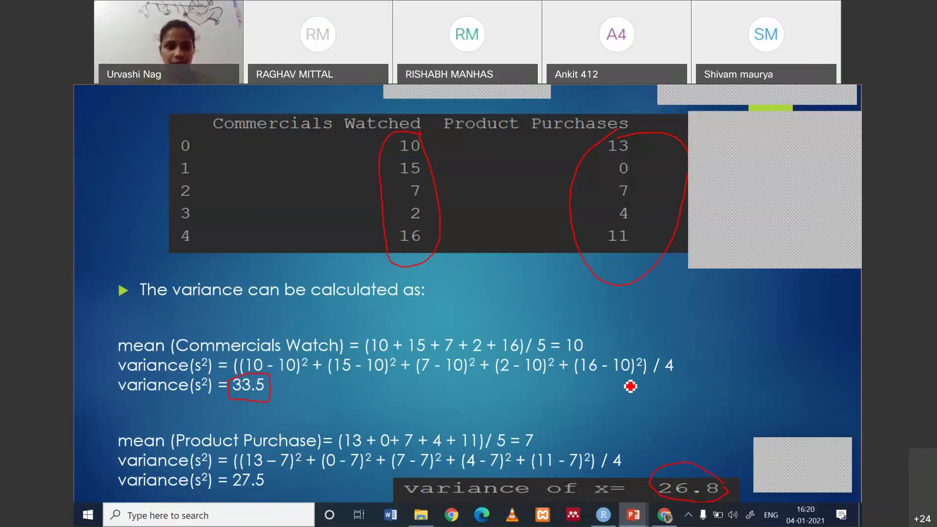
key(Right)
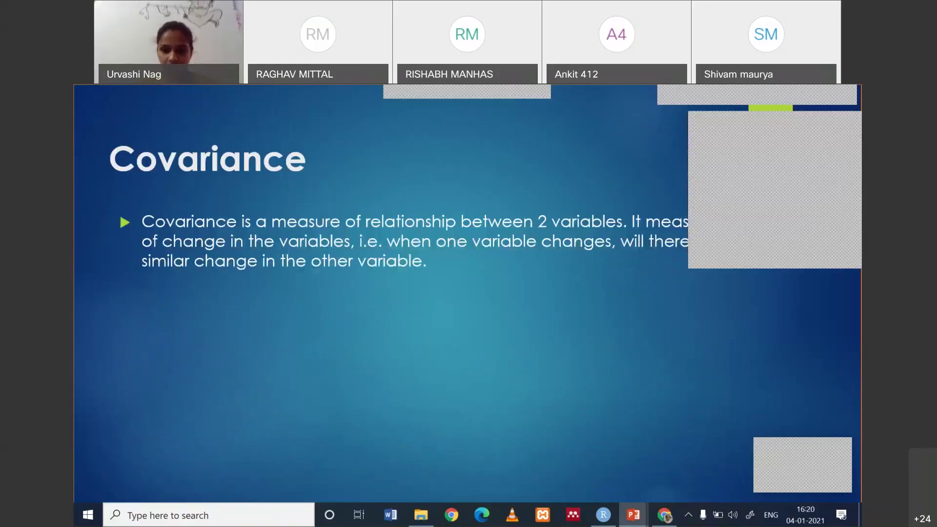
Switch to RStudio and go to the setwd line near the start of the open script
click(609, 524)
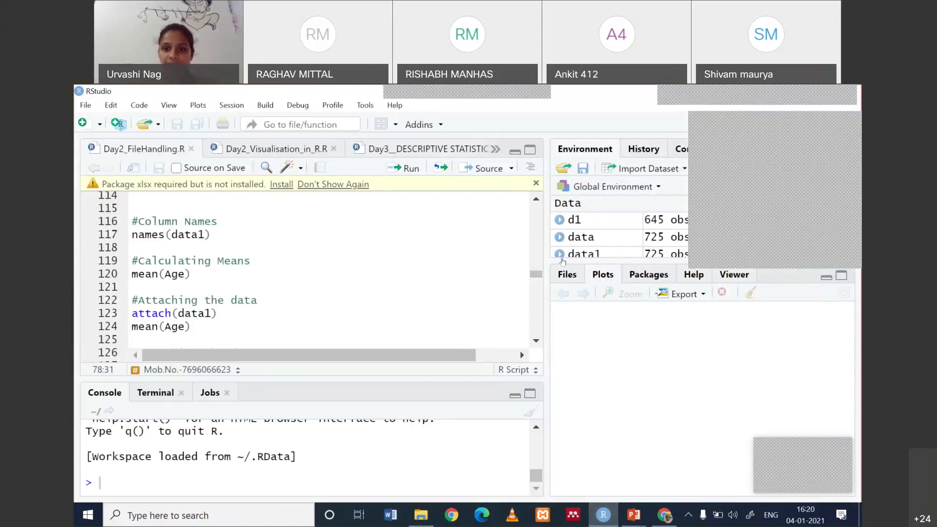
drag(536, 276, 536, 208)
click(434, 292)
key(Down)
key(Down)
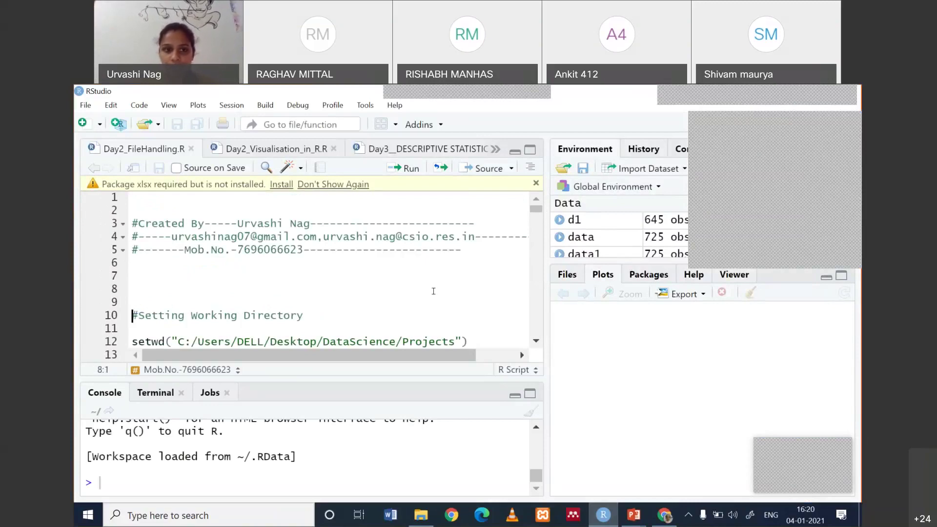
key(Down)
key(Down)
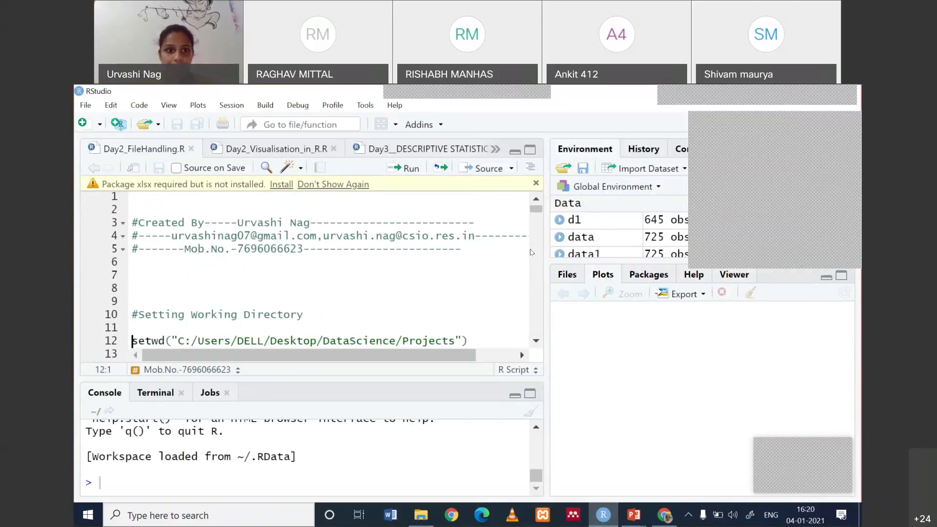
Bring up the Day3__DESCRIPTIVE STATISTICS.R script and highlight its attach(data) line
click(410, 146)
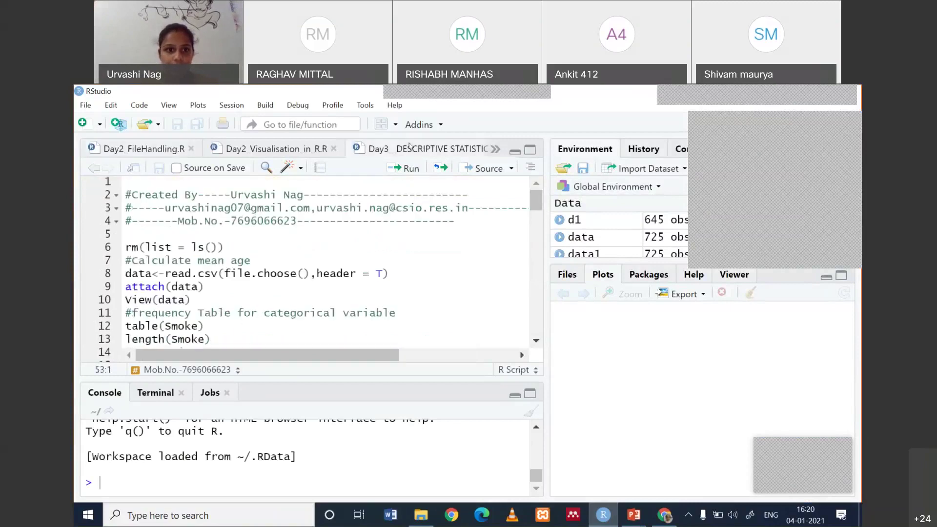
click(315, 238)
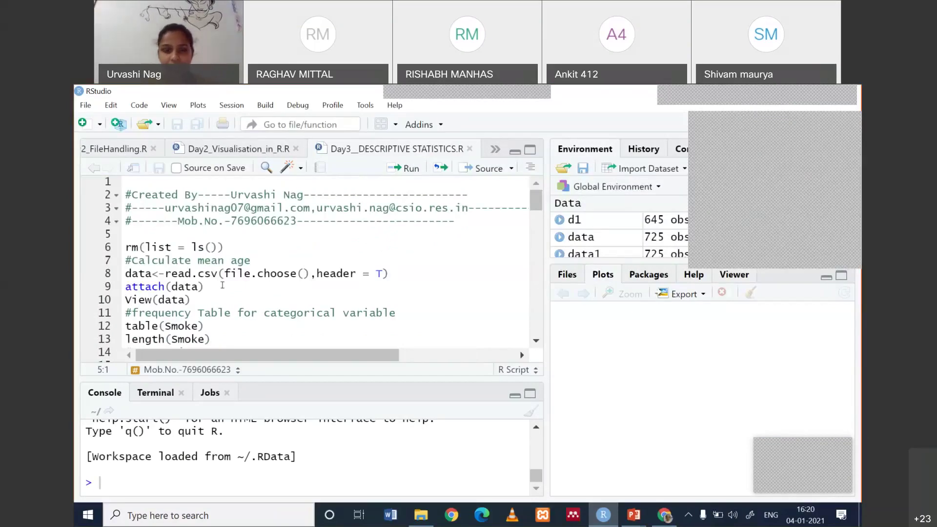
drag(204, 286, 121, 284)
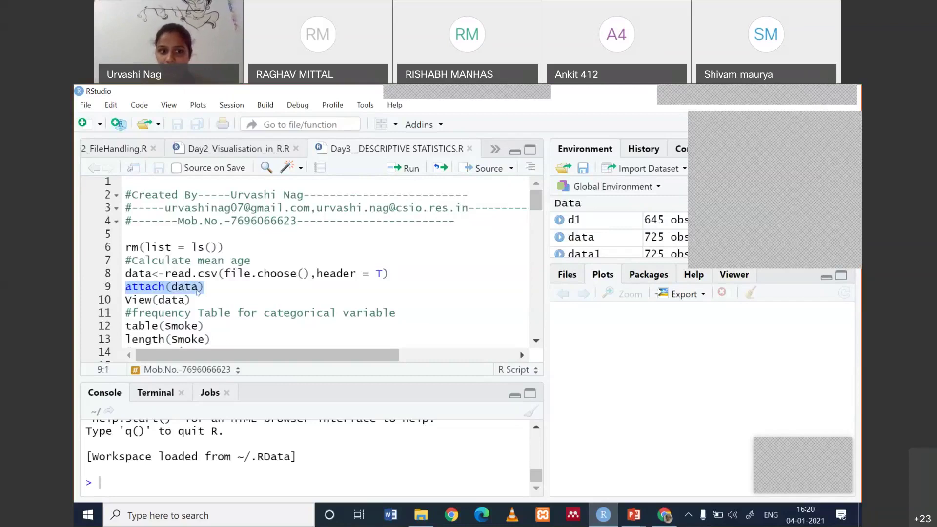
click(210, 287)
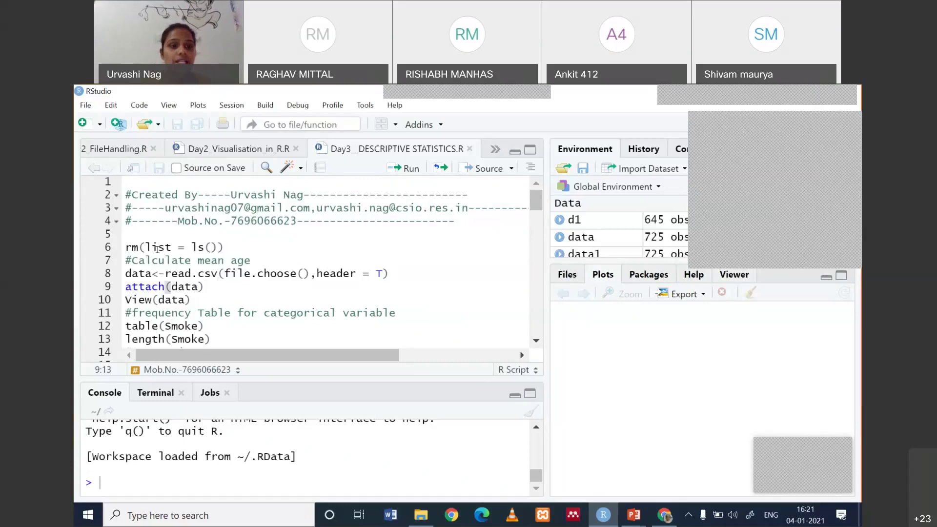
Run the read.csv(file.choose(), header = T) line and browse to the DataScience folder on the Desktop, declining to create a new file
click(379, 273)
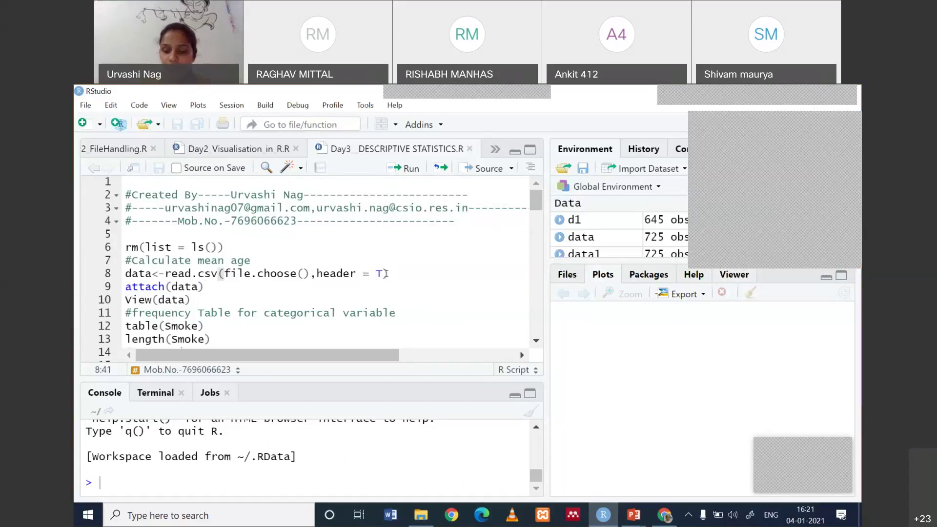
key(ctrl+Return)
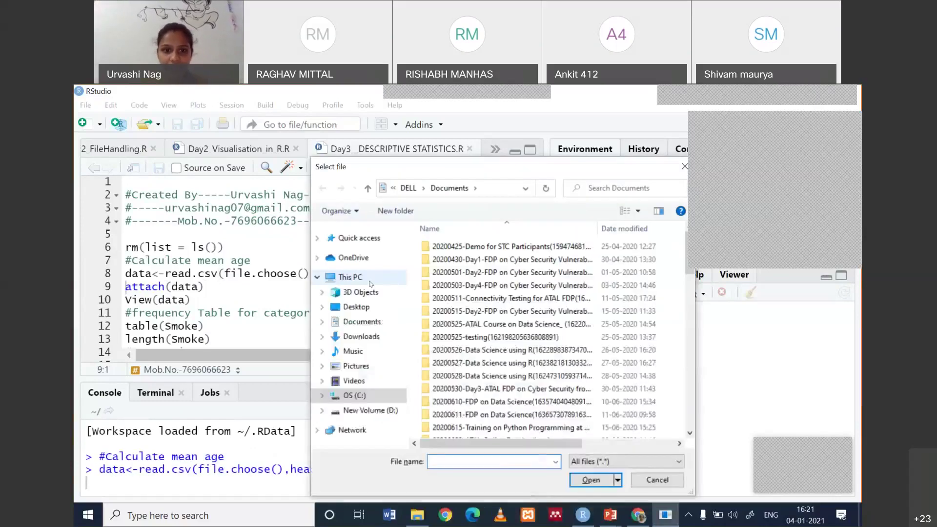
click(368, 312)
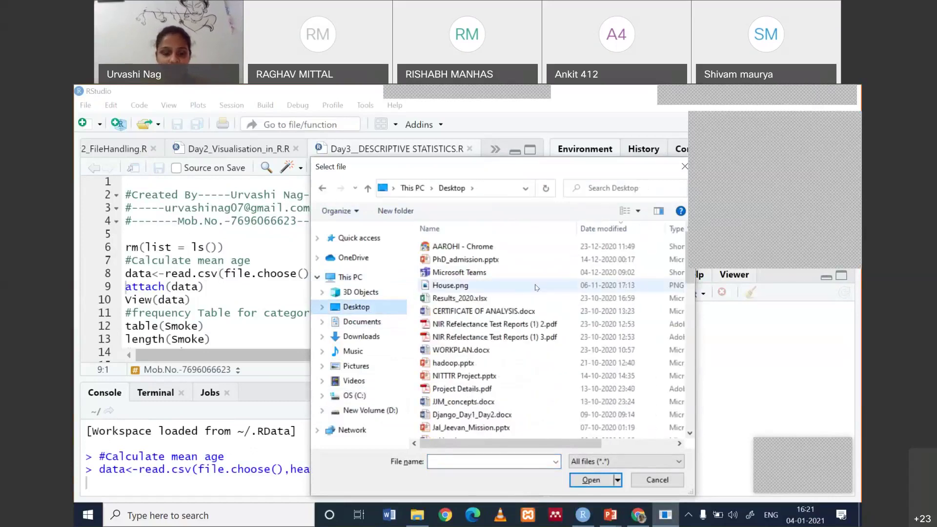
click(535, 414)
scroll(535, 342, down, 10)
click(535, 243)
key(d)
key(d)
key(d)
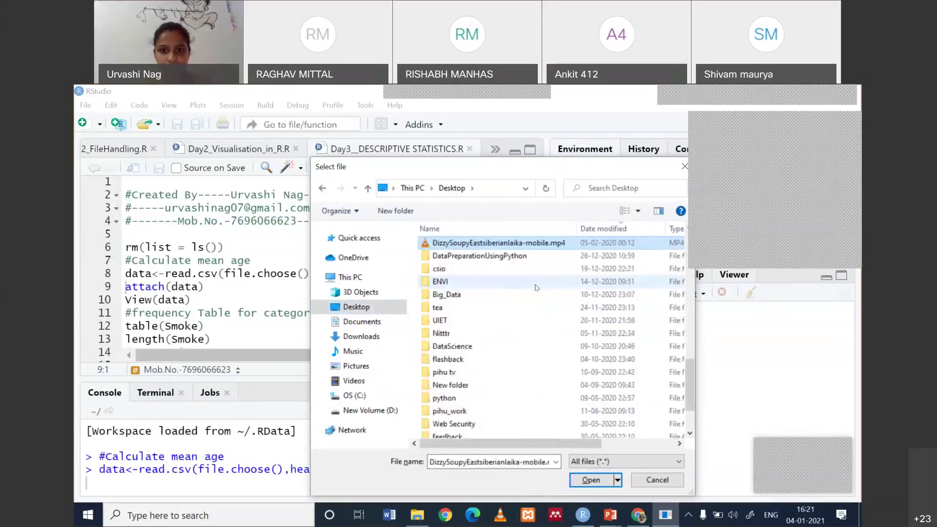
key(Return)
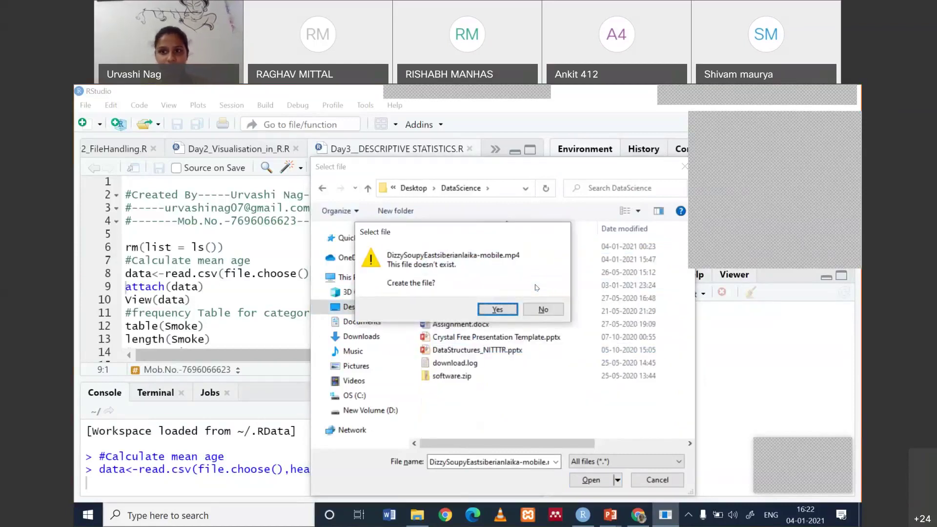
click(536, 306)
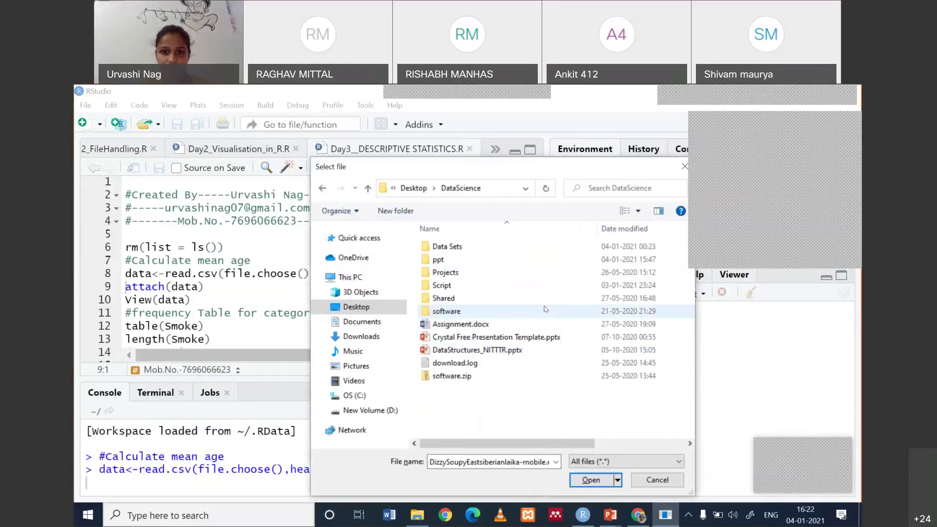
Load LungCapData.csv from the Data Sets folder into the data variable
double_click(472, 248)
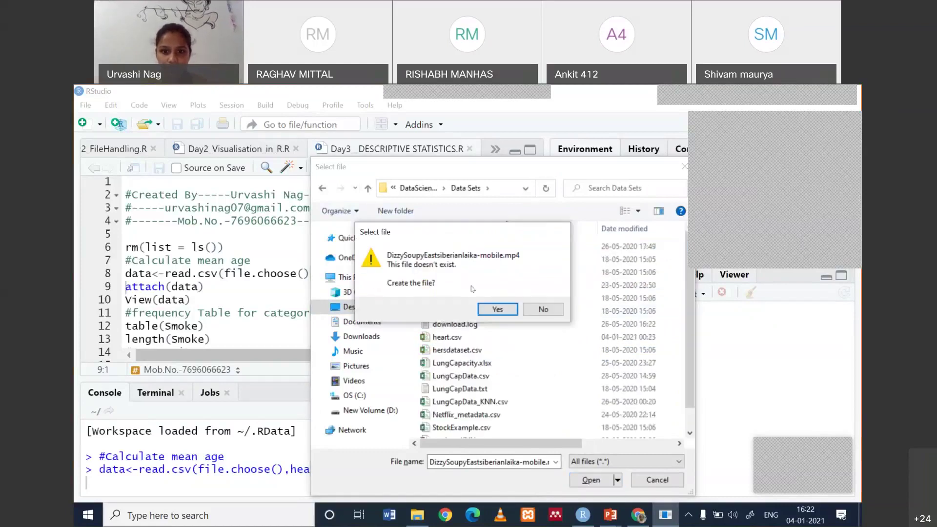
click(536, 307)
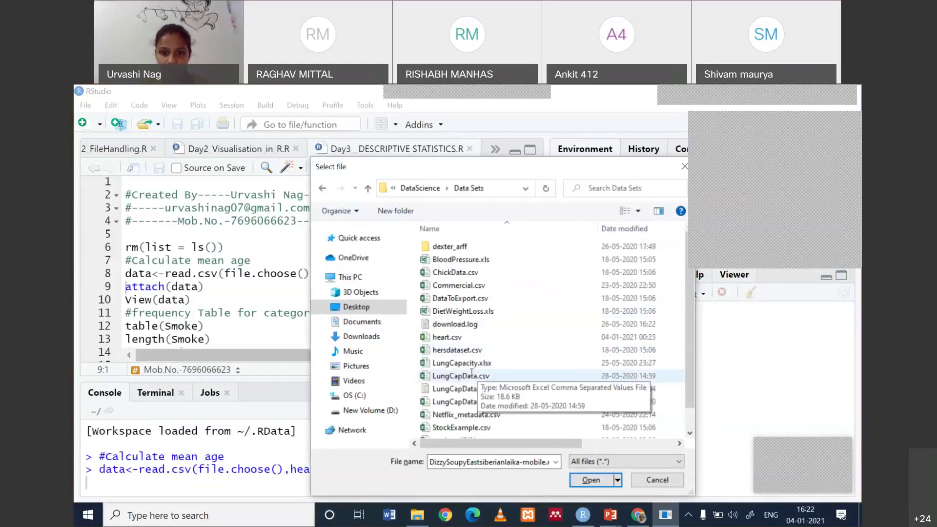
double_click(501, 376)
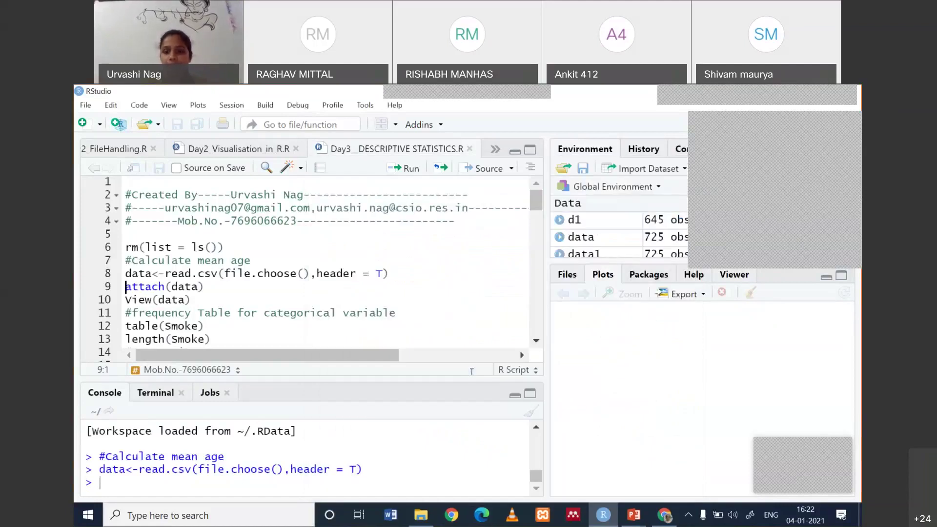
Open LungCapData.csv in Excel from File Explorer to examine its columns, and switch back to RStudio
click(426, 519)
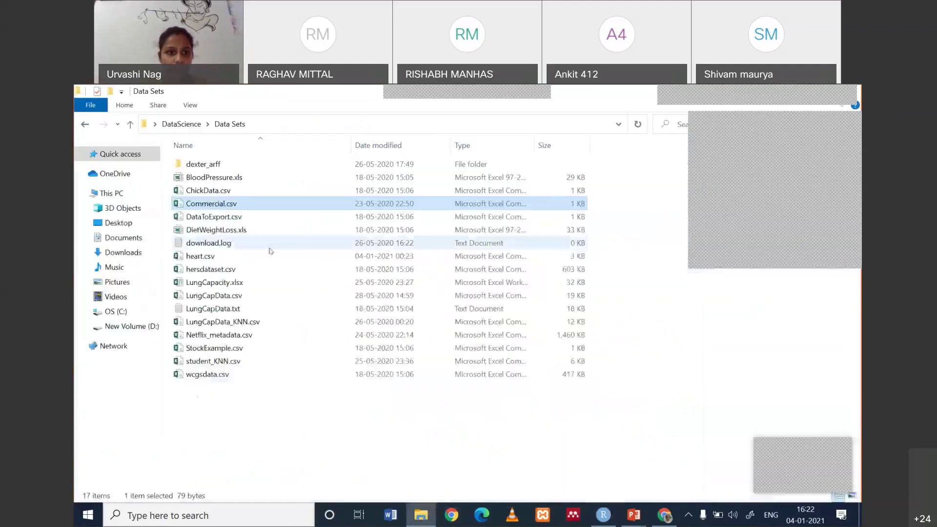
double_click(229, 295)
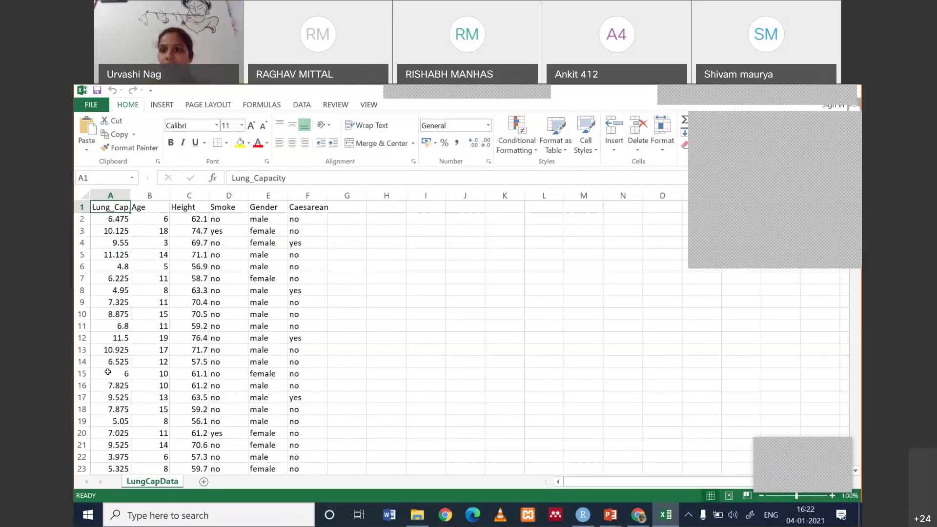
click(579, 514)
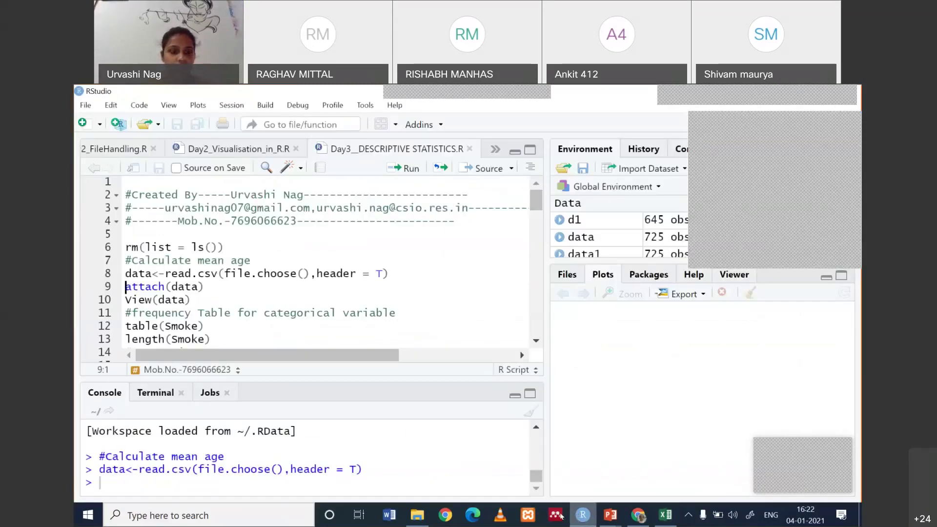
Run the attach(data) and View(data) lines to display the loaded data set as a table
click(235, 287)
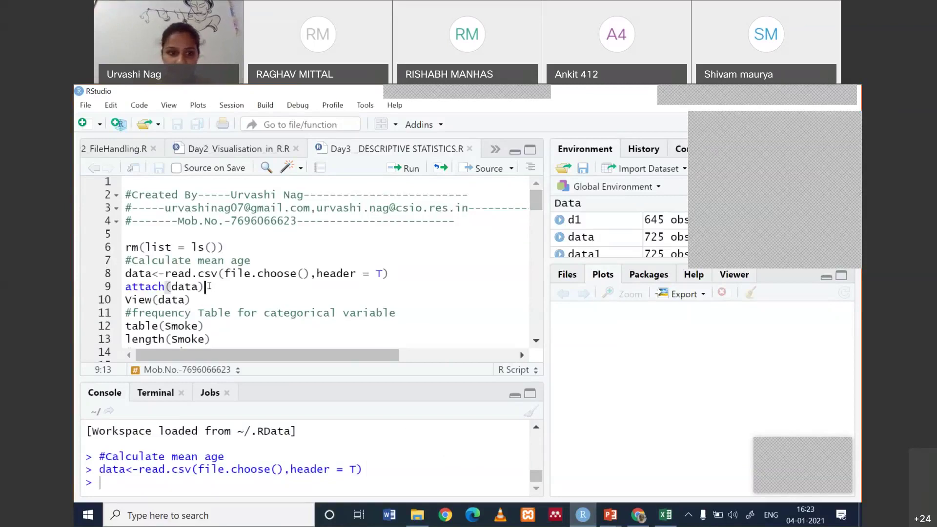
key(ctrl+Return)
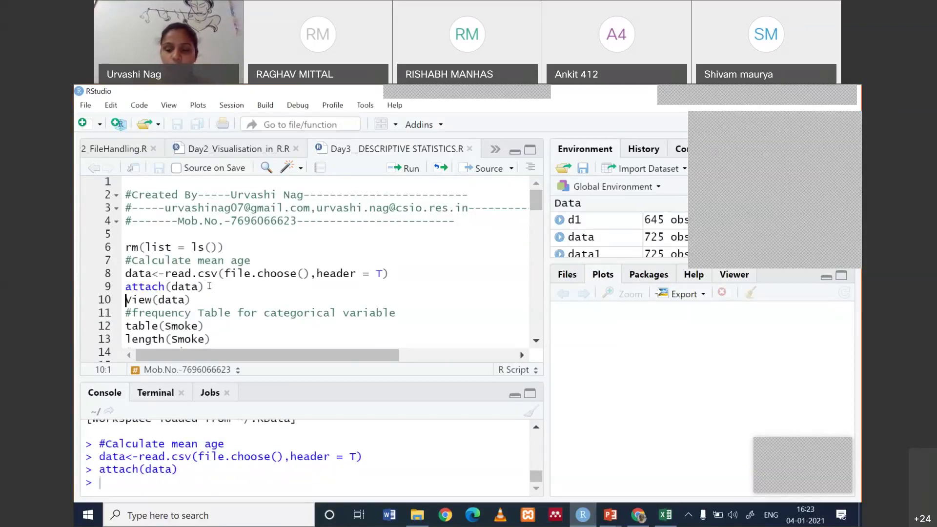
key(ctrl+Return)
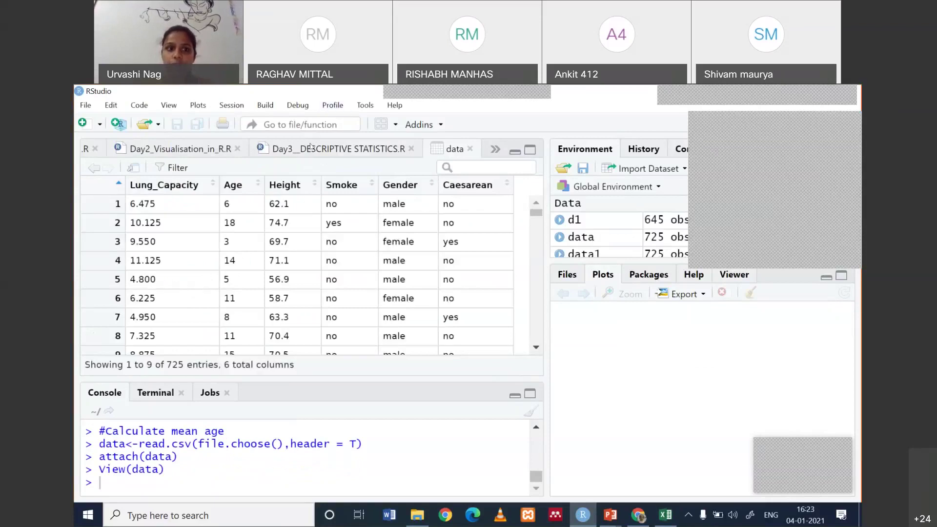
Review the View(data) line in the Day3__DESCRIPTIVE STATISTICS.R script and return to the data table
click(310, 148)
click(153, 301)
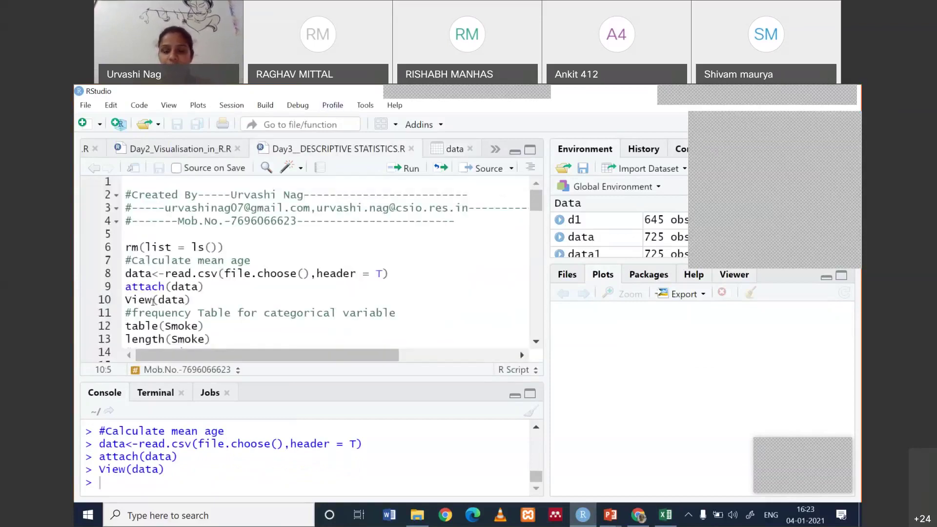
click(132, 300)
click(449, 152)
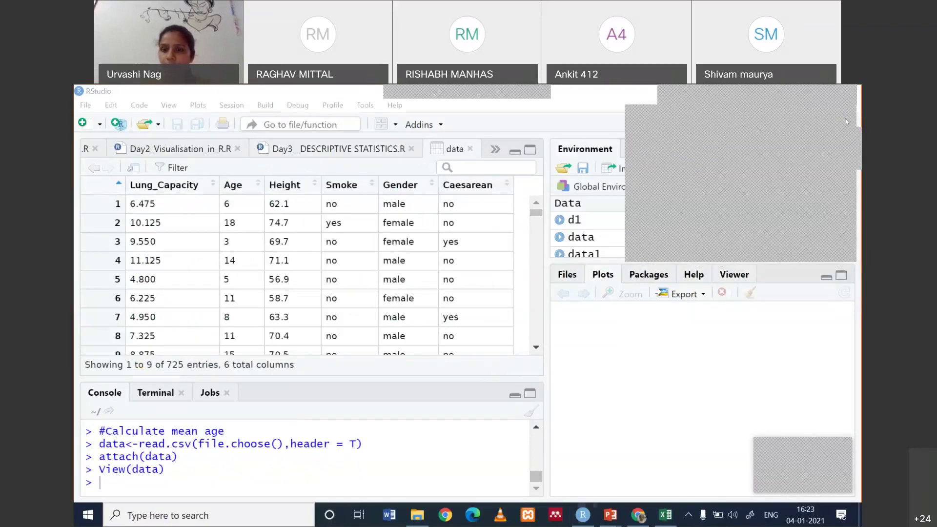
Examine the objects listed in the Global Environment, including the data entry
drag(844, 215, 850, 229)
scroll(836, 213, down, 5)
scroll(836, 214, up, 2)
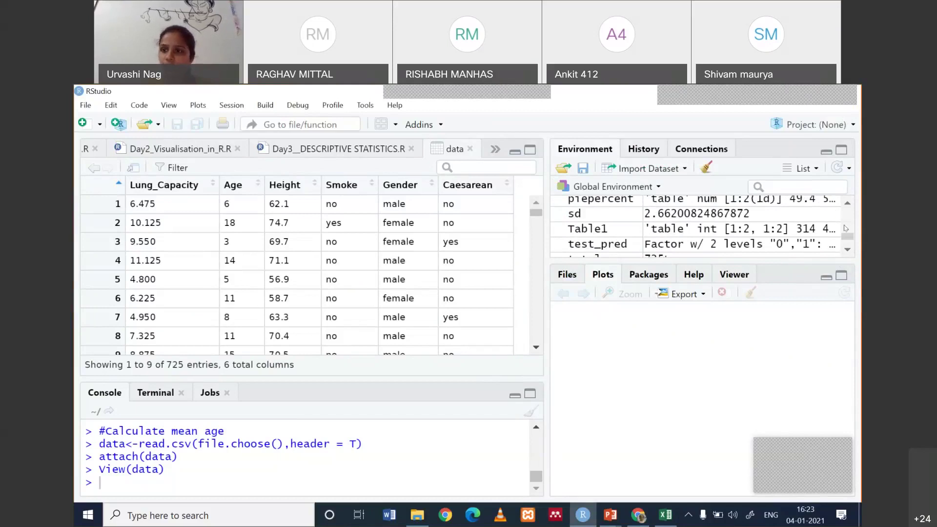
drag(845, 238, 848, 213)
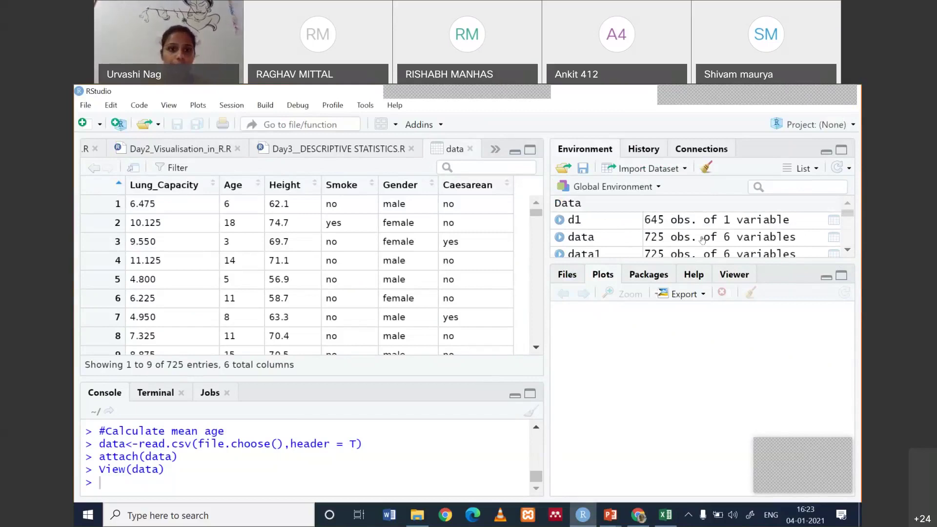
Compare the frequency table section of the Day3 script with the columns of the data table
click(378, 152)
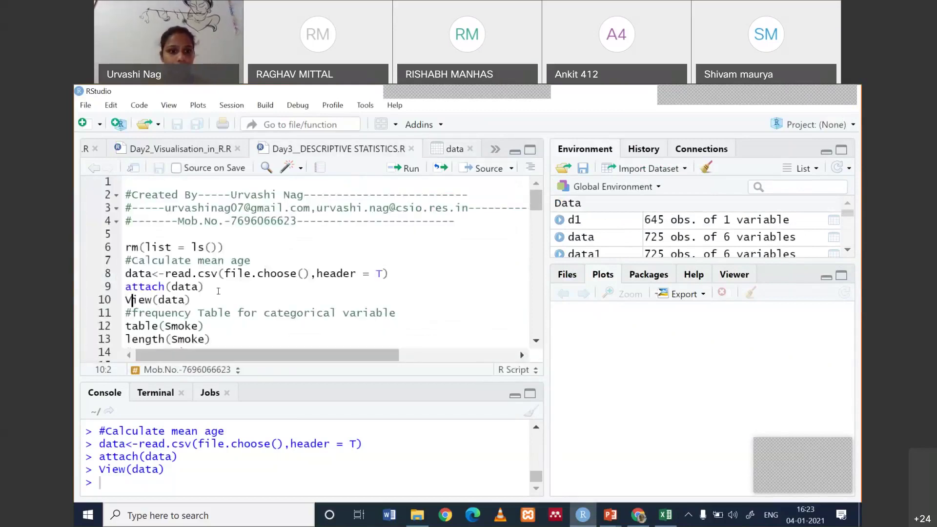
click(205, 309)
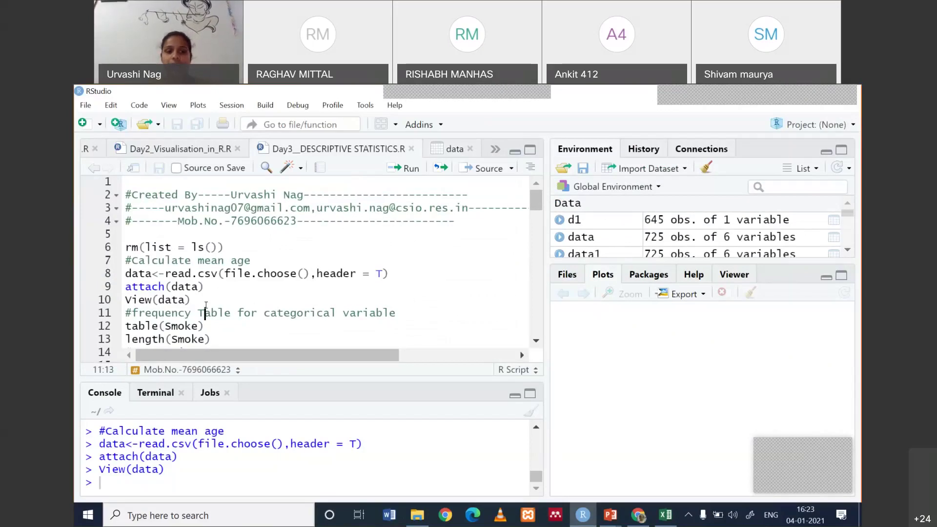
click(447, 148)
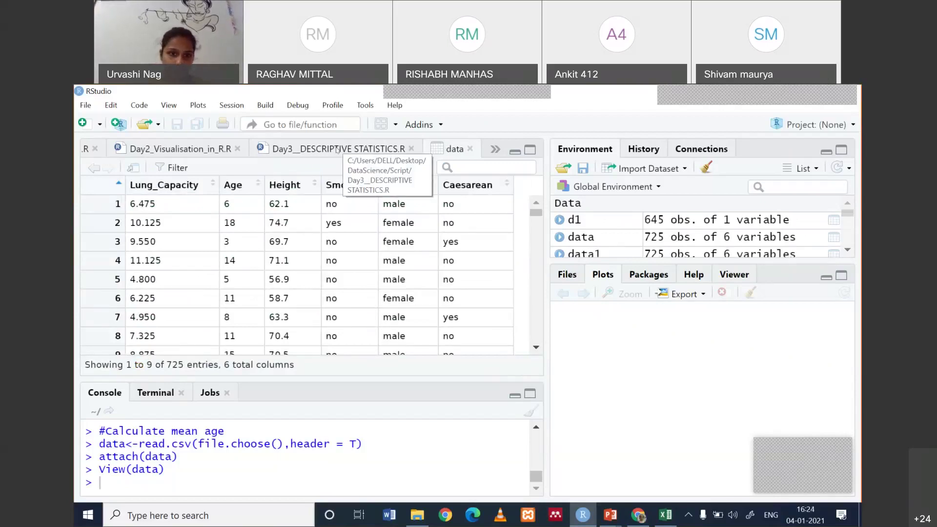
click(346, 147)
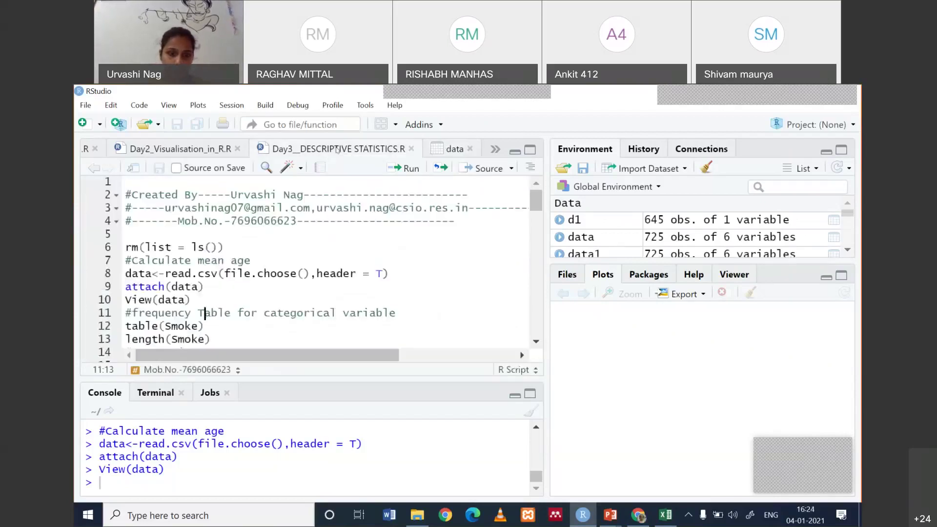
drag(534, 205, 459, 153)
click(448, 149)
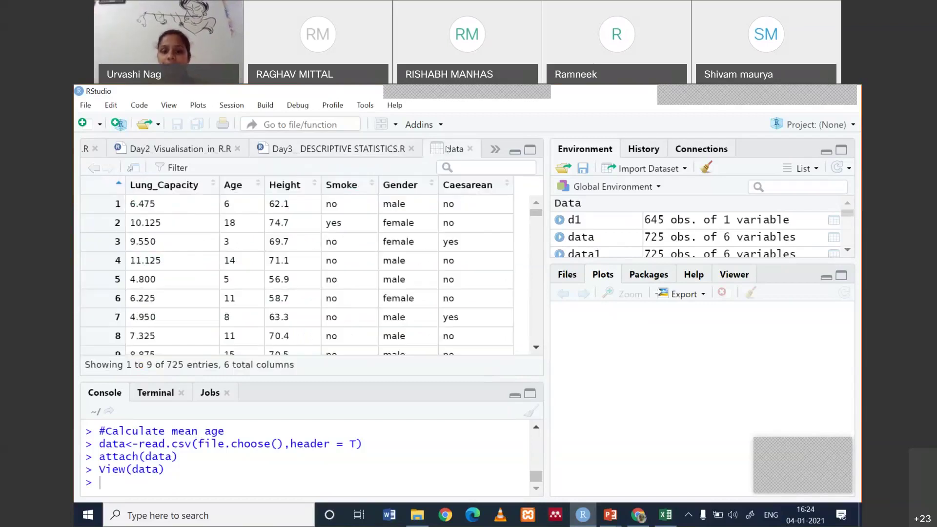
Open Paint with a blank canvas
click(382, 522)
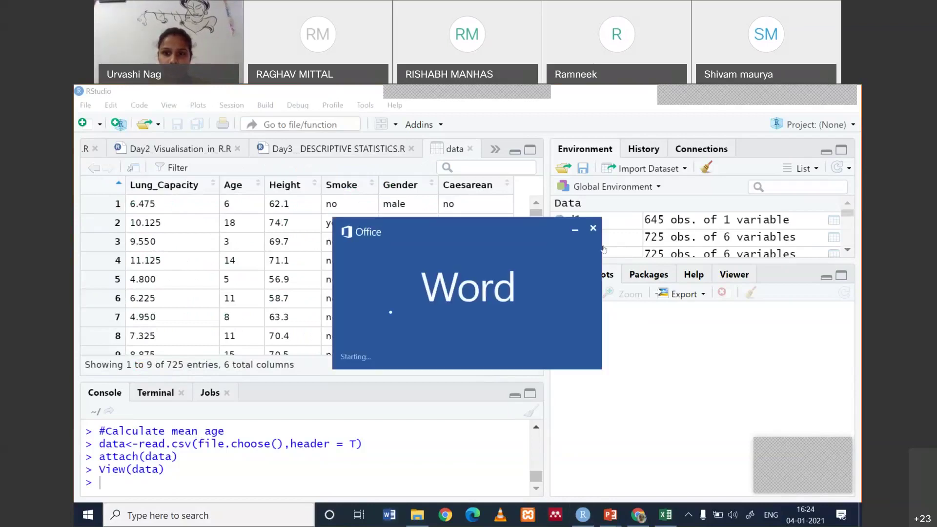
click(88, 515)
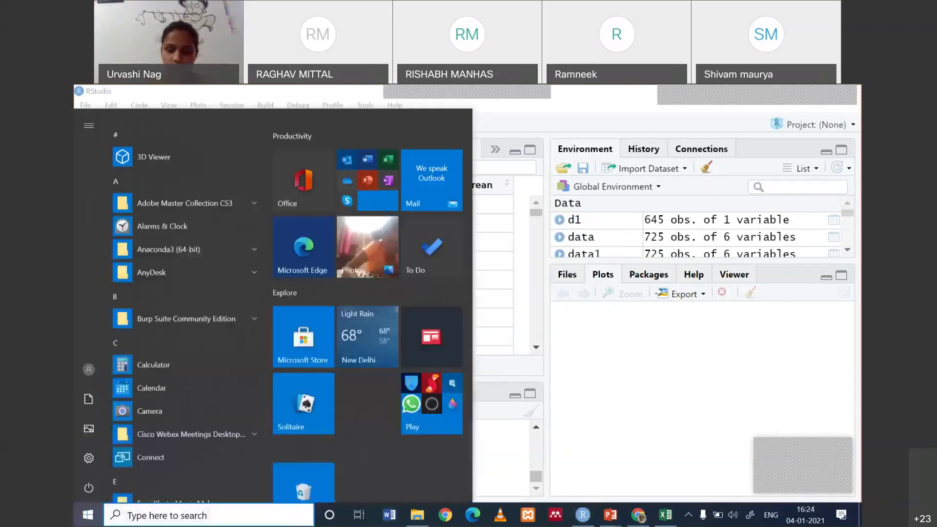
text(paint)
key(Return)
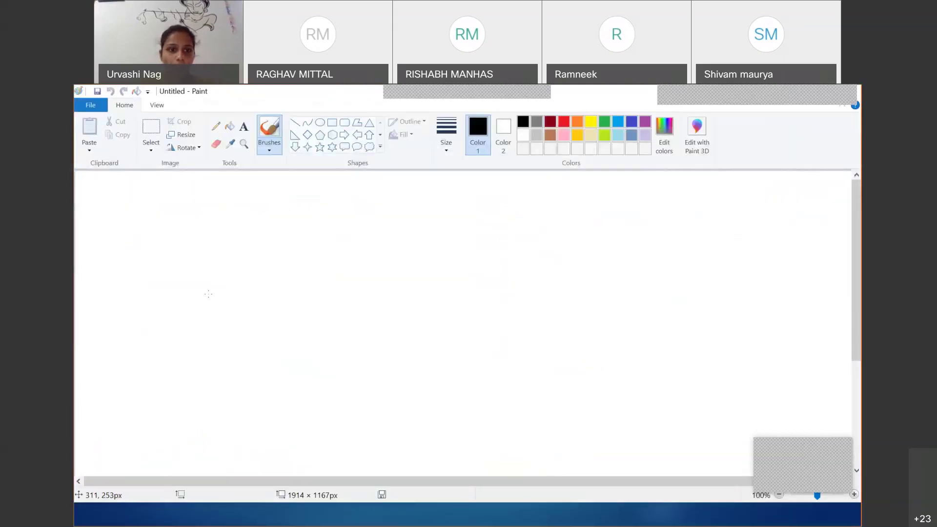
Handwrite a small frequency table on the Paint canvas with the headings Male and F and the counts 34 and 45 below them
mouse_move(277, 223)
mouse_down()
mouse_move(274, 241)
mouse_move(274, 232)
mouse_move(292, 241)
mouse_up()
mouse_move(295, 238)
mouse_down()
mouse_move(311, 230)
mouse_move(315, 243)
mouse_up()
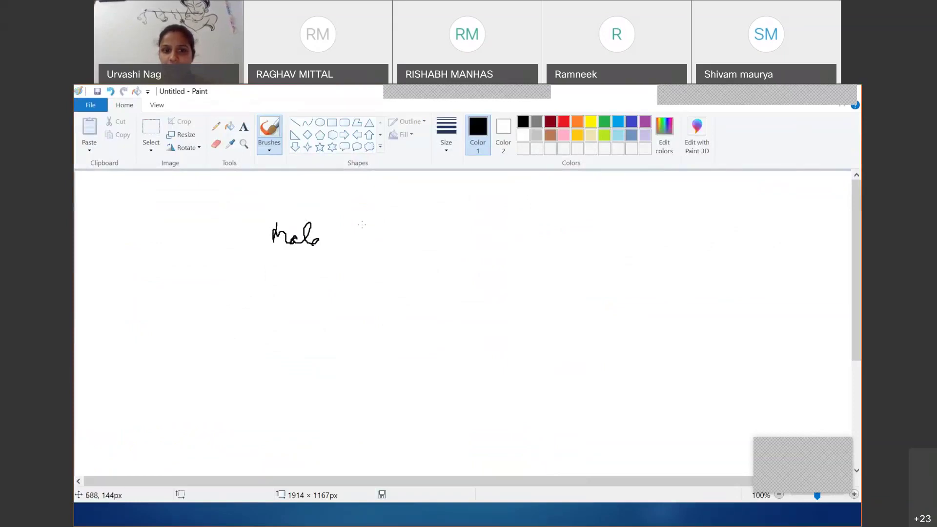
mouse_move(388, 226)
mouse_down()
mouse_move(389, 254)
mouse_move(391, 226)
mouse_move(401, 238)
mouse_up()
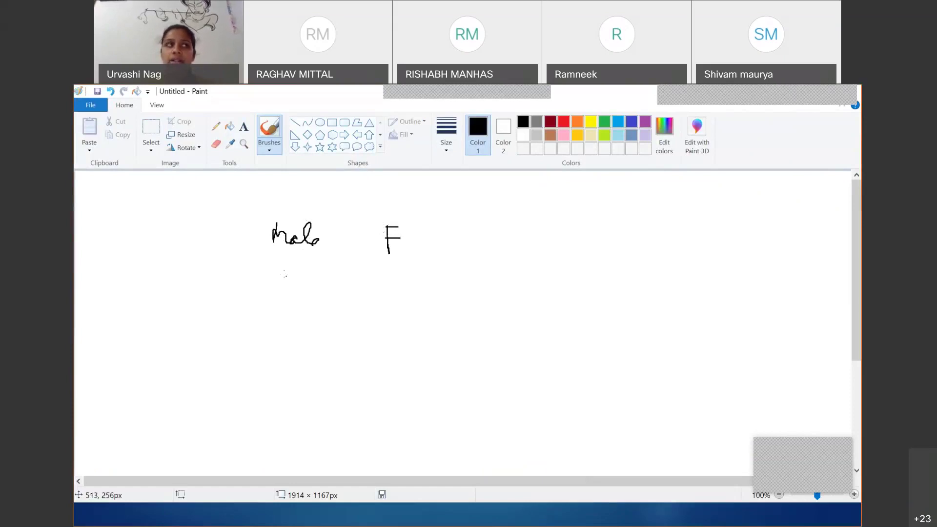
mouse_move(286, 272)
mouse_down()
mouse_move(295, 281)
mouse_move(287, 295)
mouse_move(326, 289)
mouse_move(322, 302)
mouse_up()
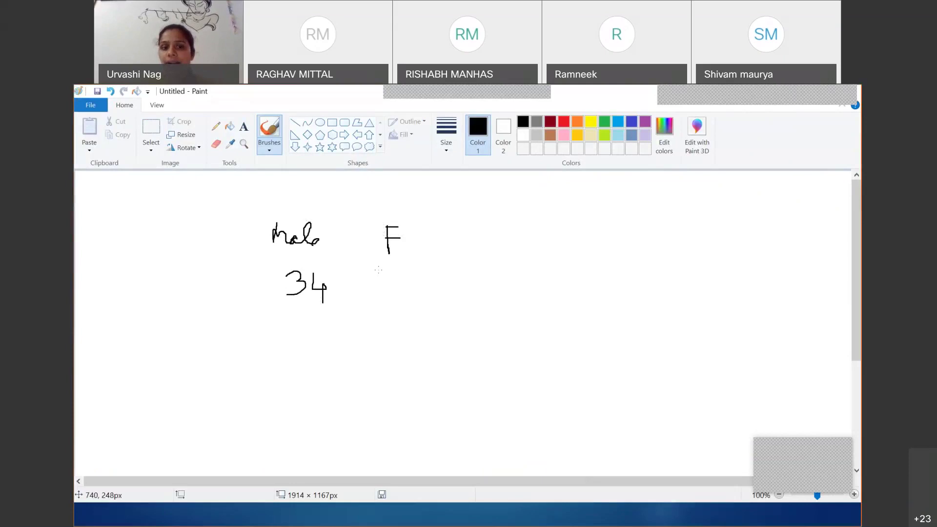
drag(386, 274, 386, 308)
mouse_move(416, 272)
mouse_down()
mouse_move(402, 272)
mouse_move(402, 287)
mouse_move(419, 295)
mouse_move(404, 305)
mouse_up()
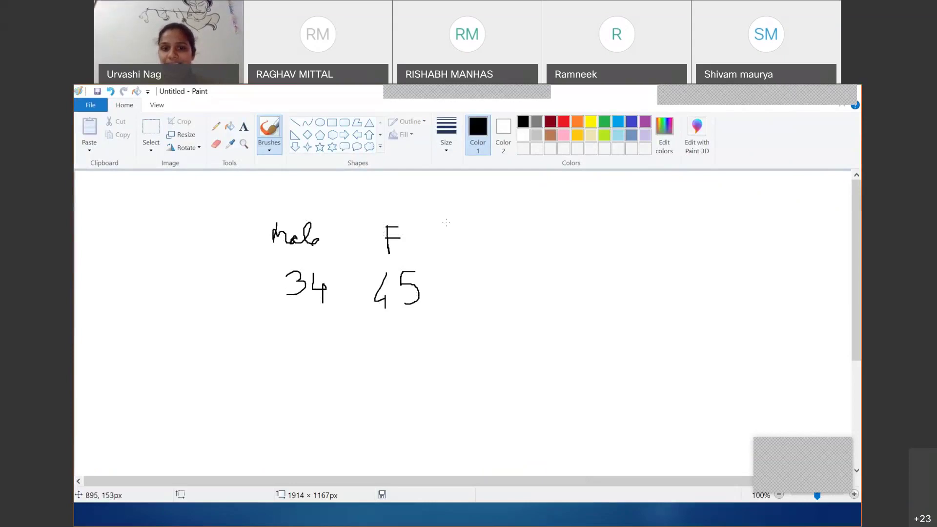
Draw an outline around the handwritten table, mark G and S beside it, and switch back to RStudio
mouse_move(455, 212)
mouse_down()
mouse_move(445, 312)
mouse_move(250, 345)
mouse_move(284, 189)
mouse_move(432, 185)
mouse_move(448, 219)
mouse_up()
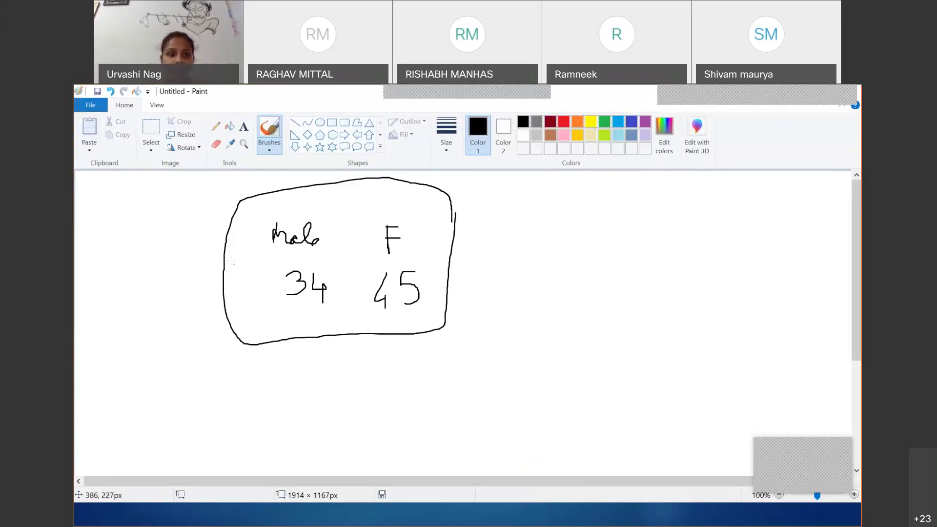
mouse_move(192, 226)
mouse_down()
mouse_move(175, 246)
mouse_move(192, 262)
mouse_up()
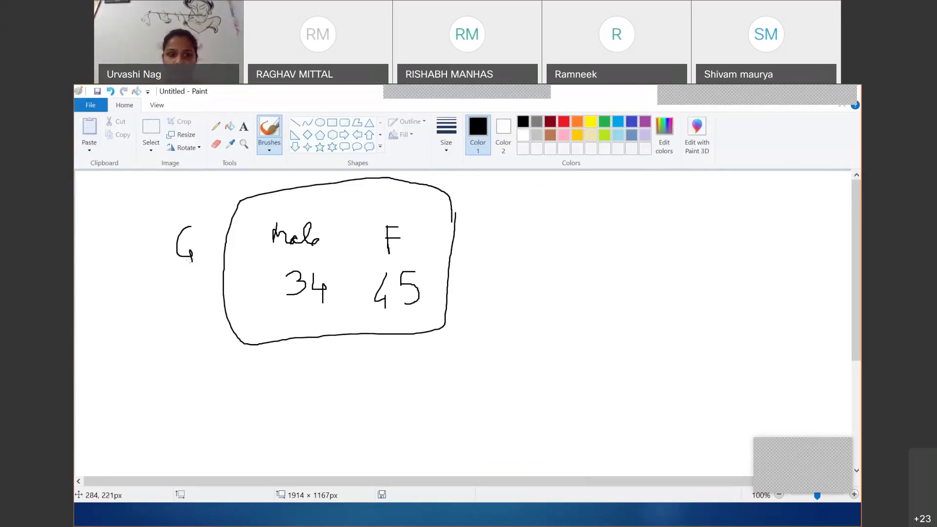
mouse_move(191, 303)
mouse_down()
mouse_move(202, 315)
mouse_move(170, 331)
mouse_up()
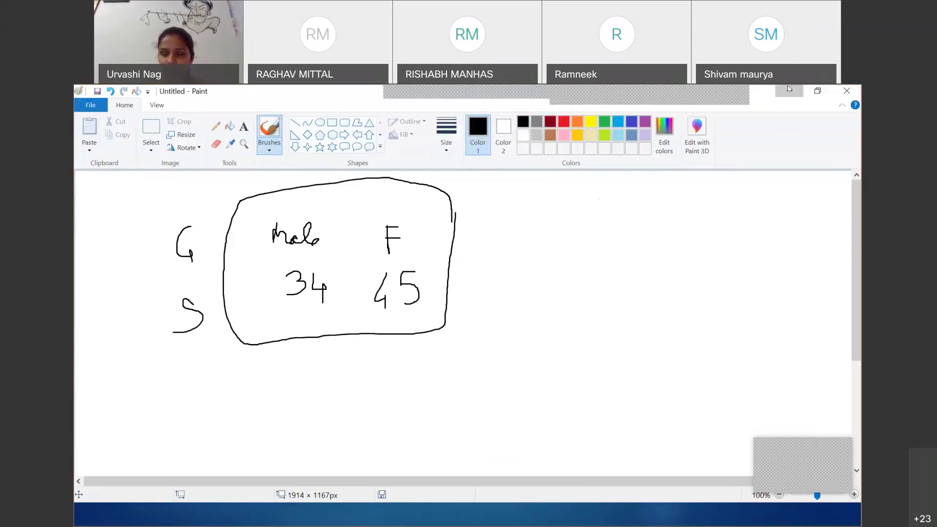
click(790, 90)
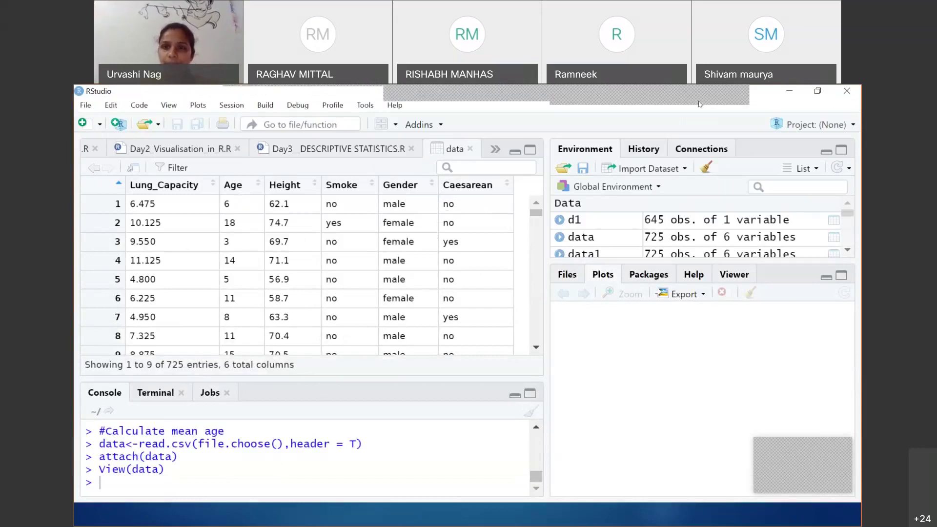
Minimize the RStudio, Excel and File Explorer windows and end the Covariance slide show, discarding the ink annotations
click(602, 98)
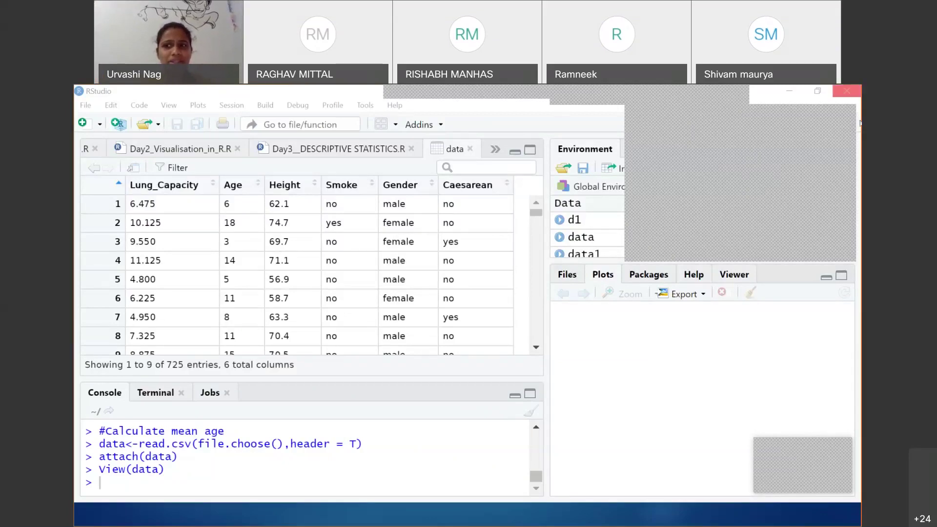
click(789, 91)
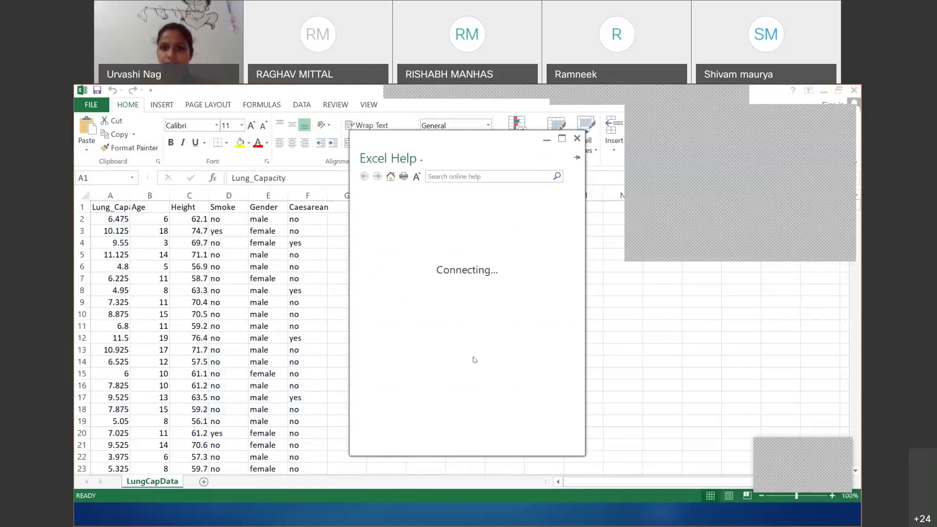
click(577, 138)
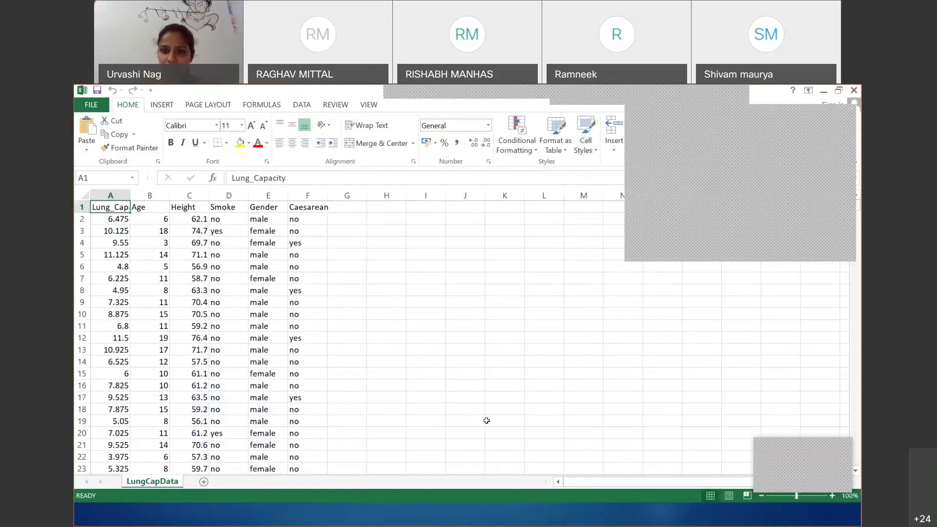
click(850, 118)
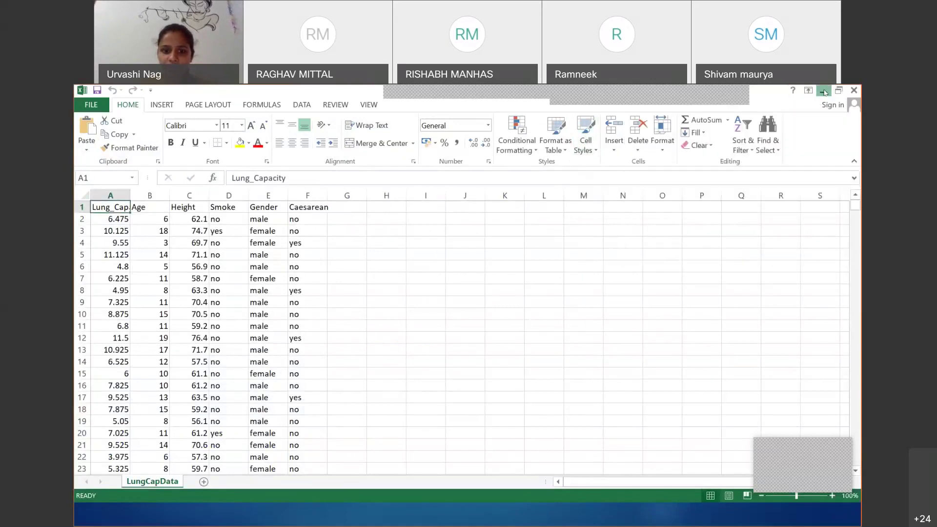
key(alt+Tab)
click(552, 455)
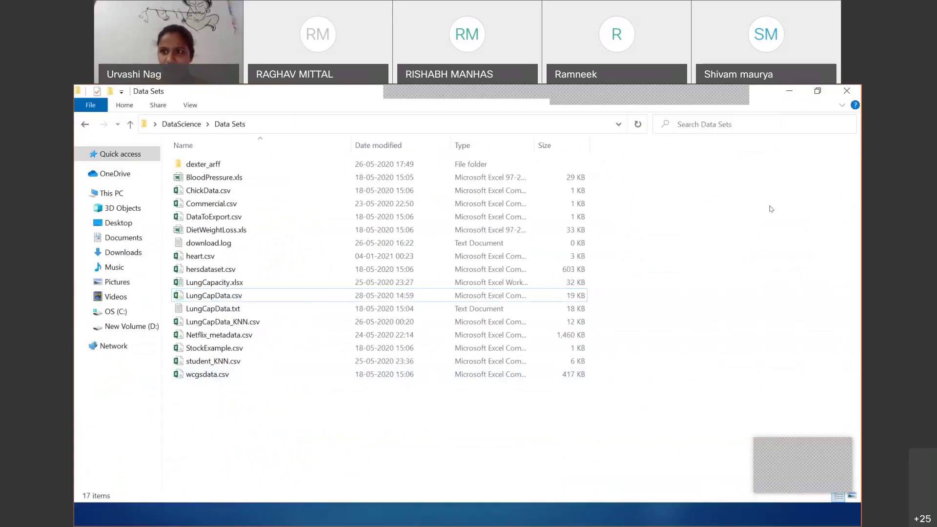
click(789, 92)
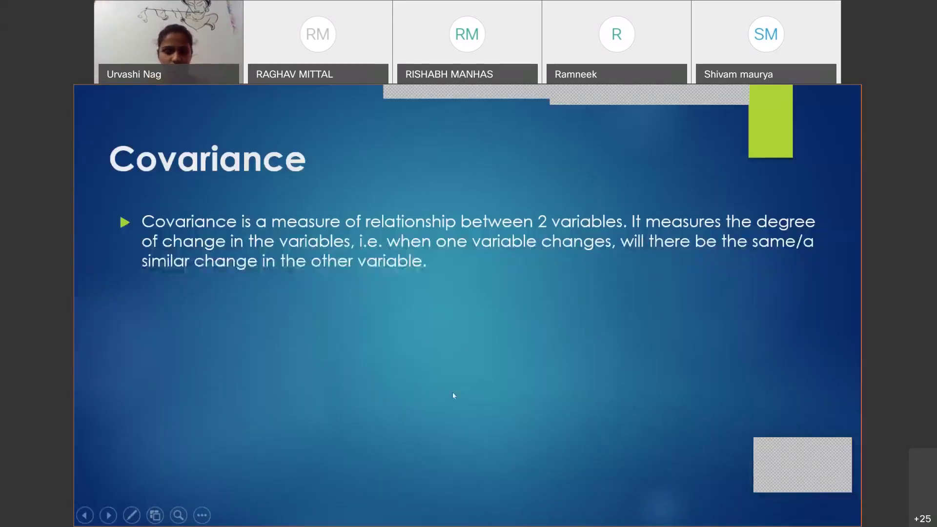
key(Escape)
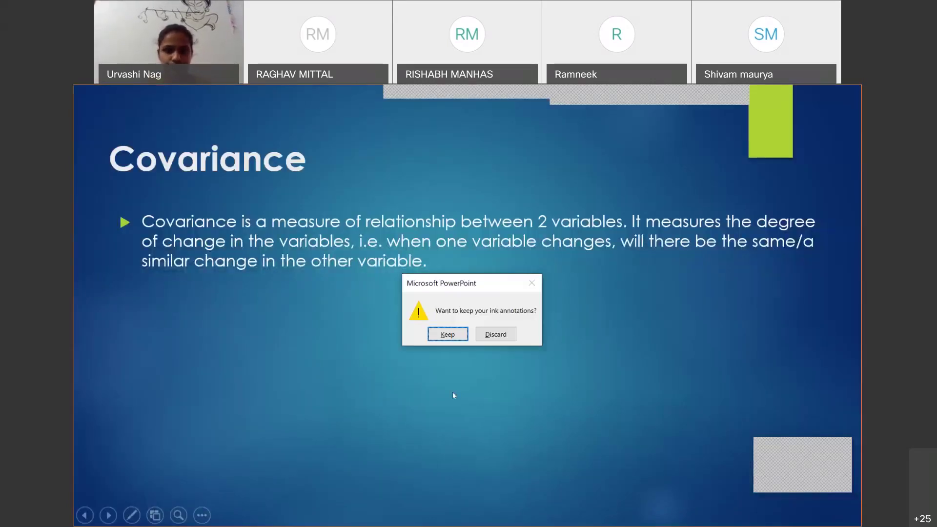
click(496, 334)
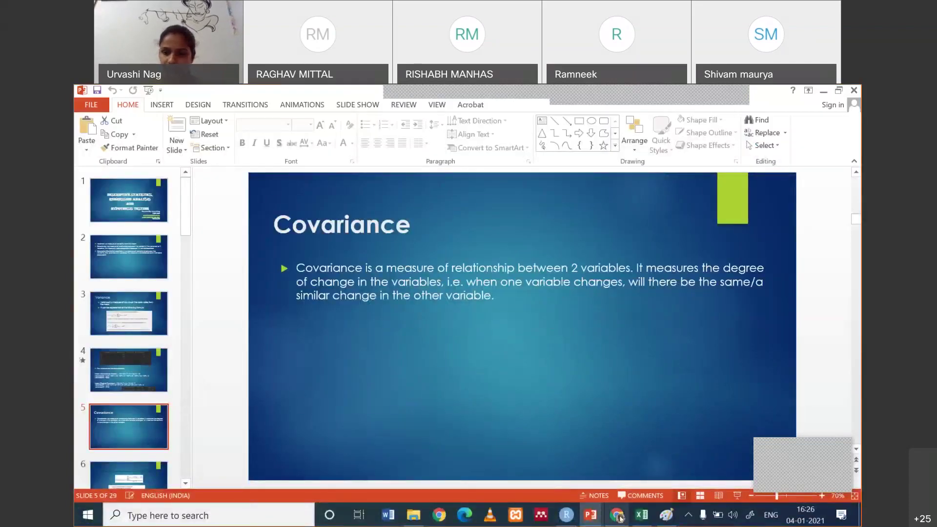
Check the open Chrome and PowerPoint windows, and open day1.pptx from the ppt folder inside DataScience
click(617, 515)
click(592, 516)
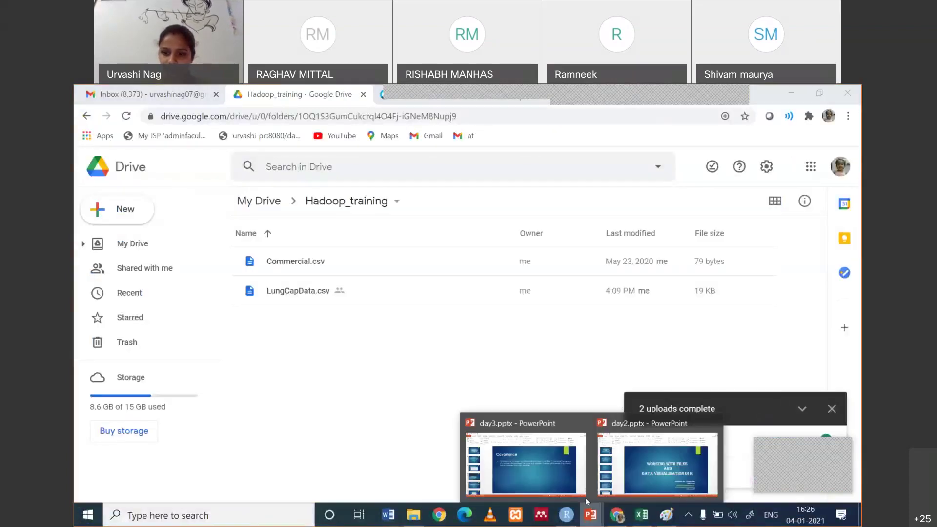
click(546, 349)
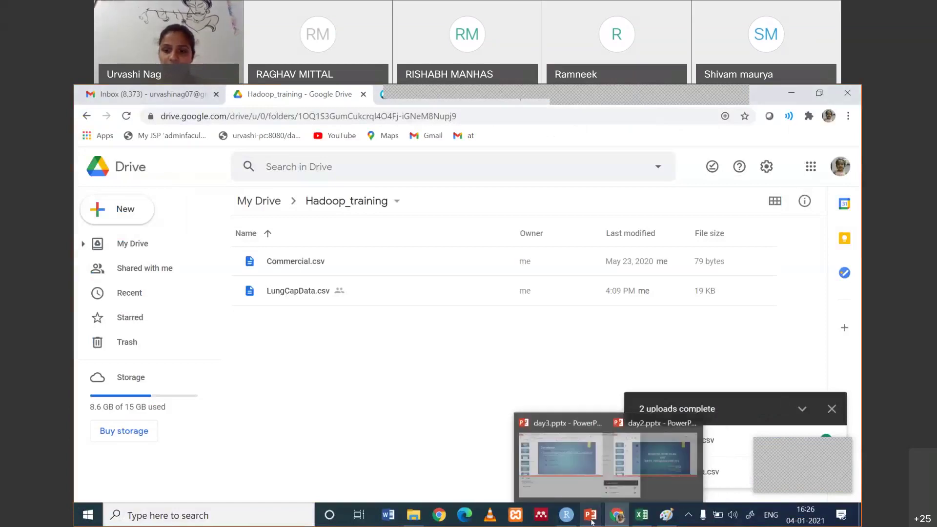
click(414, 515)
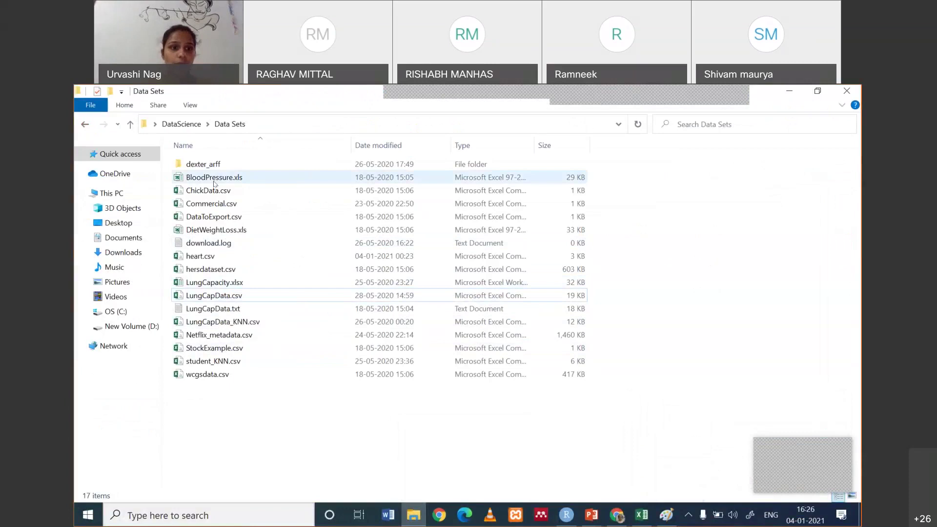
click(181, 124)
double_click(198, 177)
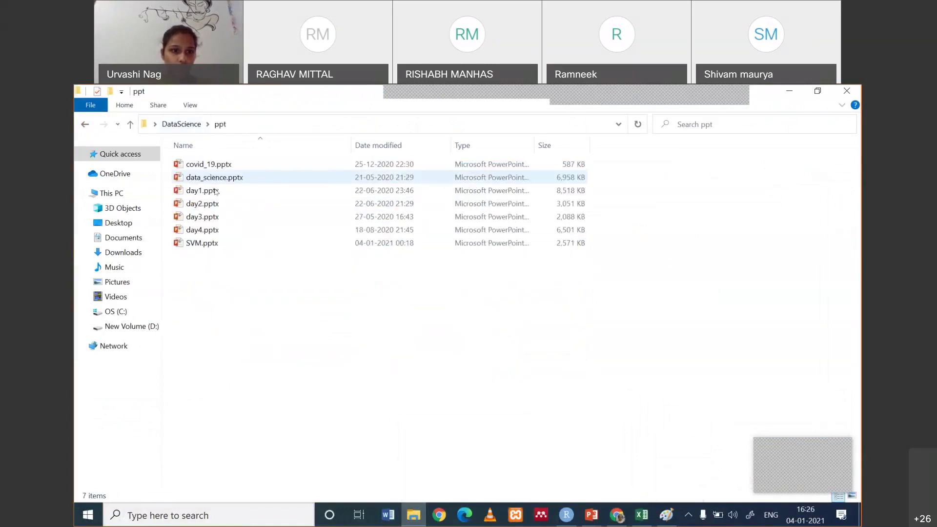
double_click(211, 191)
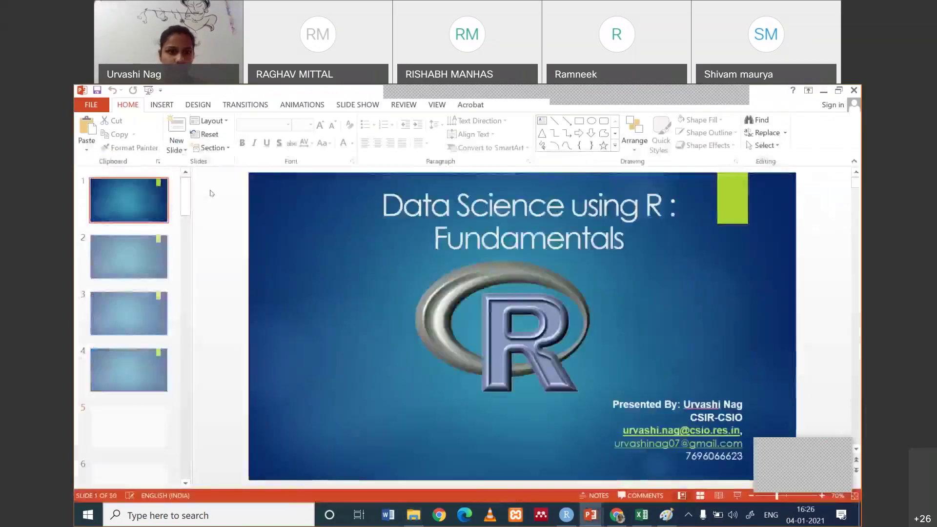
Browse day1.pptx to the Factors slide and present it as a full-screen slide show
click(781, 414)
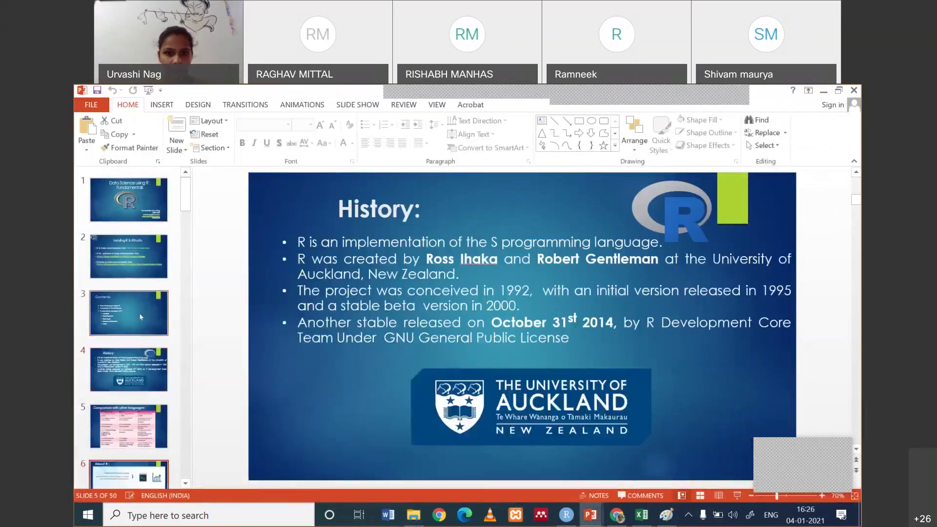
key(Down)
key(Down)
key(Down)
key(Down)
key(Down)
key(Down)
key(Down)
key(Down)
key(Down)
key(Down)
key(Down)
key(Down)
key(Down)
key(Down)
key(Down)
key(Down)
key(Down)
key(Down)
key(Down)
key(Down)
key(Down)
key(Down)
key(Down)
key(Down)
key(Down)
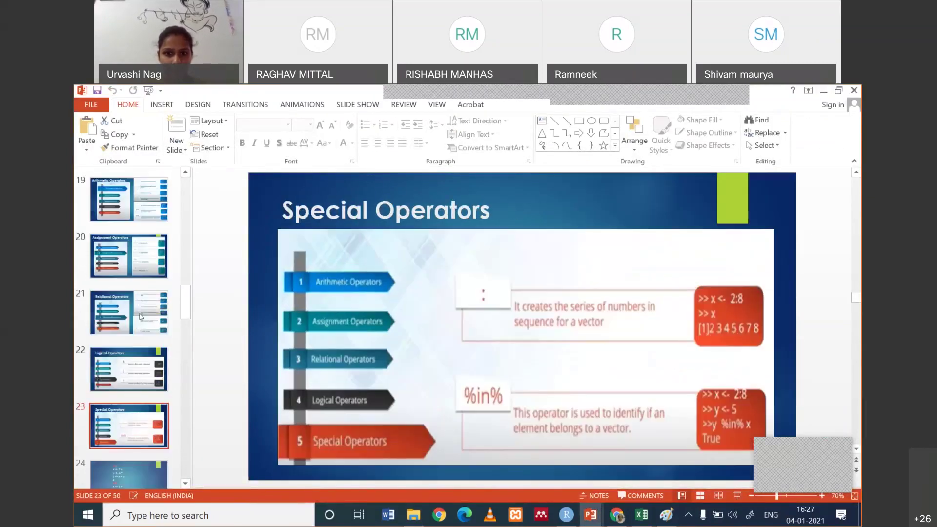
key(Down)
key(Down)
key(Down)
key(Down)
key(Down)
key(Down)
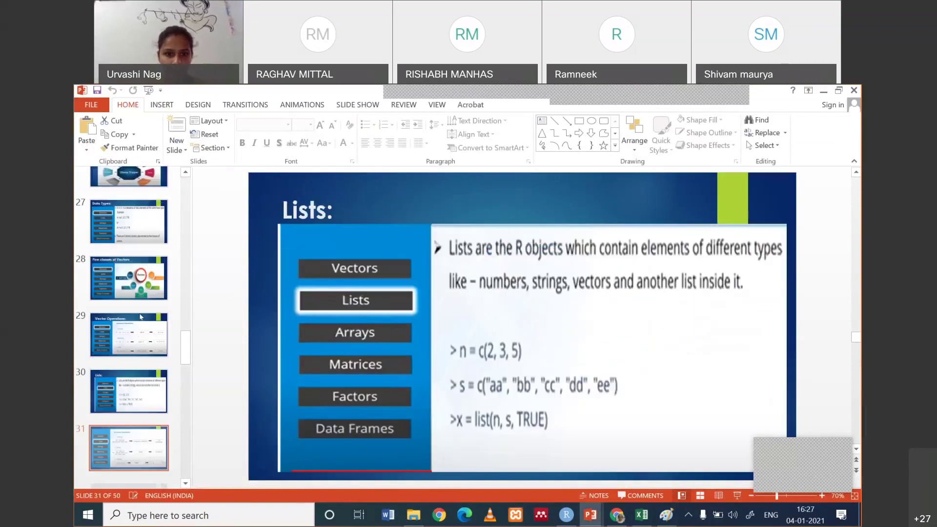
key(Down)
key(Up)
click(737, 495)
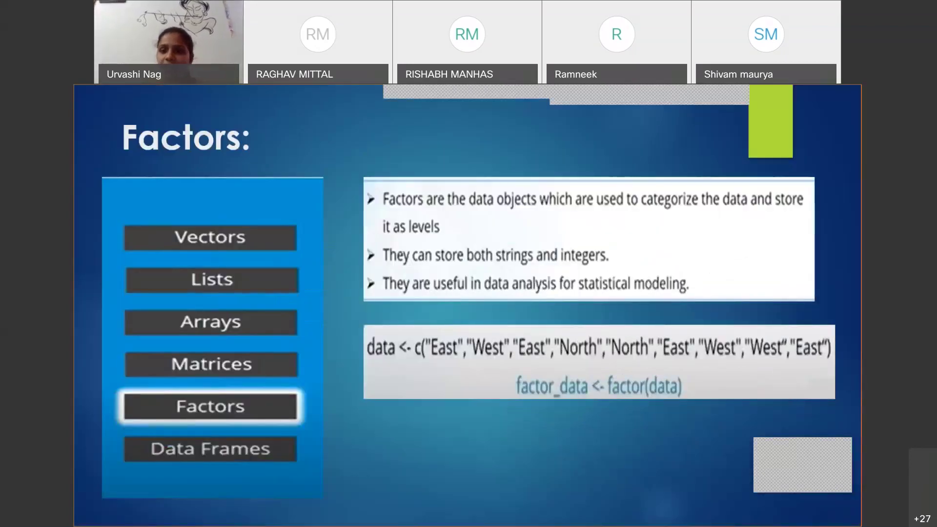
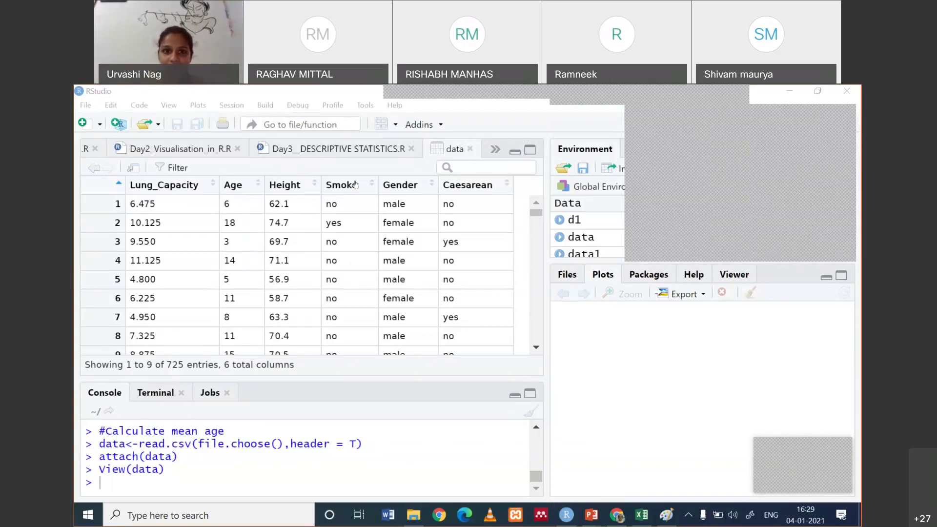
Open the Day3__DESCRIPTIVE STATISTICS.R script in RStudio and run table(Smoke) under the categorical variable comment
click(349, 149)
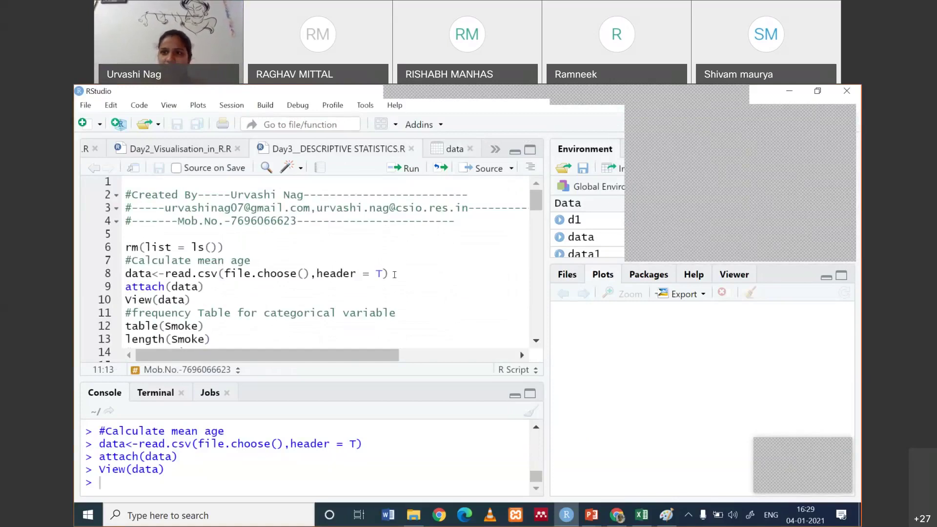
click(225, 321)
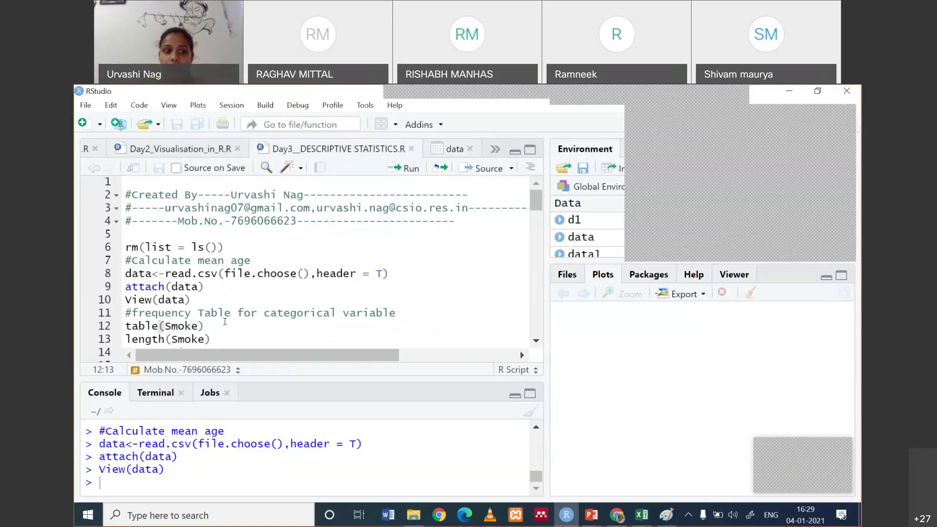
key(ctrl+Return)
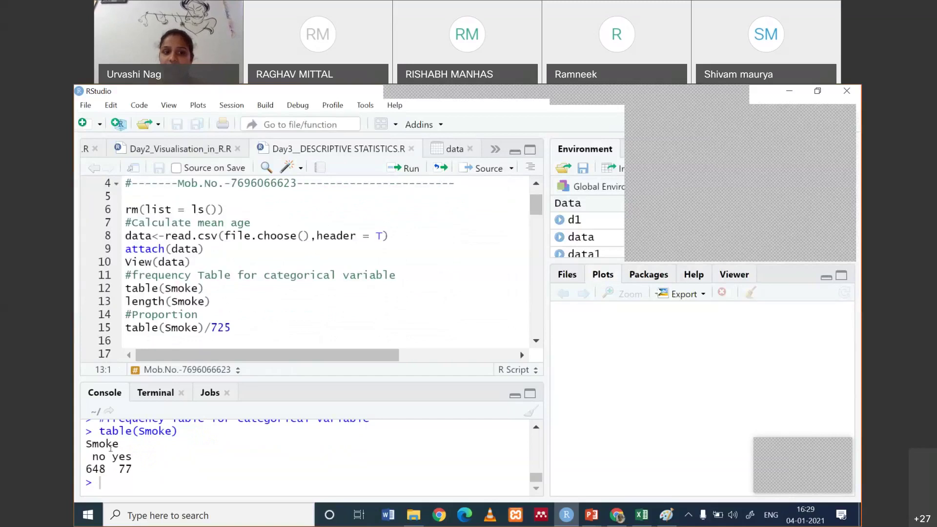
Compare the Smoke column in the data view with the console's frequency table, returning to the Day3 script
click(455, 149)
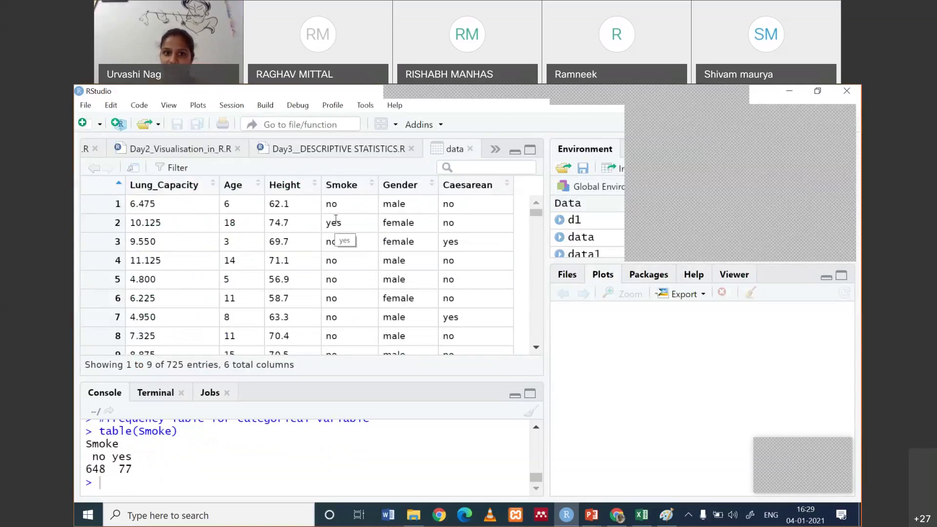
click(349, 148)
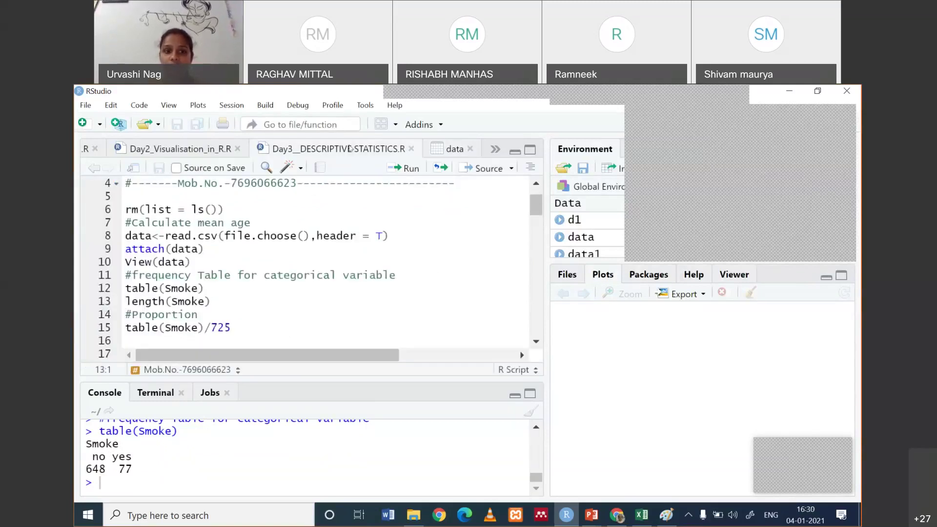
click(99, 459)
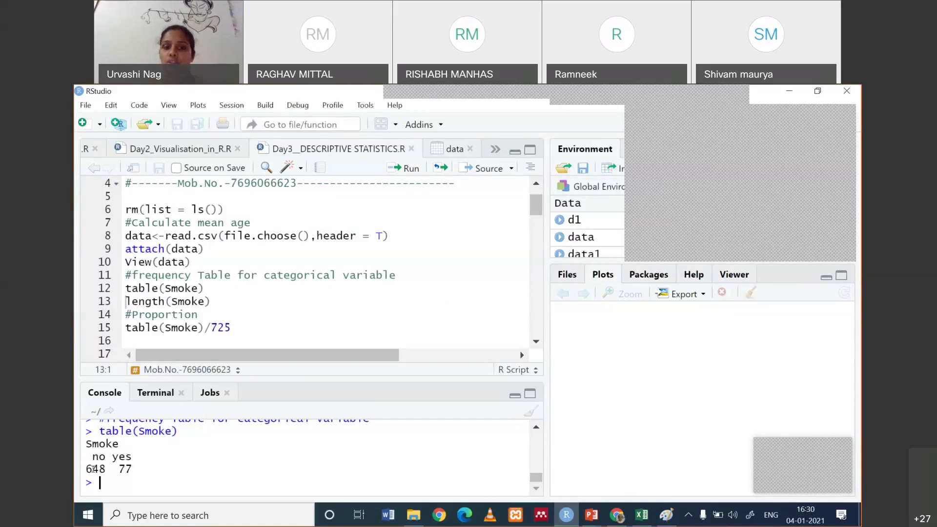
Run the proportion line table(Smoke)/725 and insert blank lines between it and table(Smoke)/length(Smoke)
click(233, 328)
key(ctrl+Return)
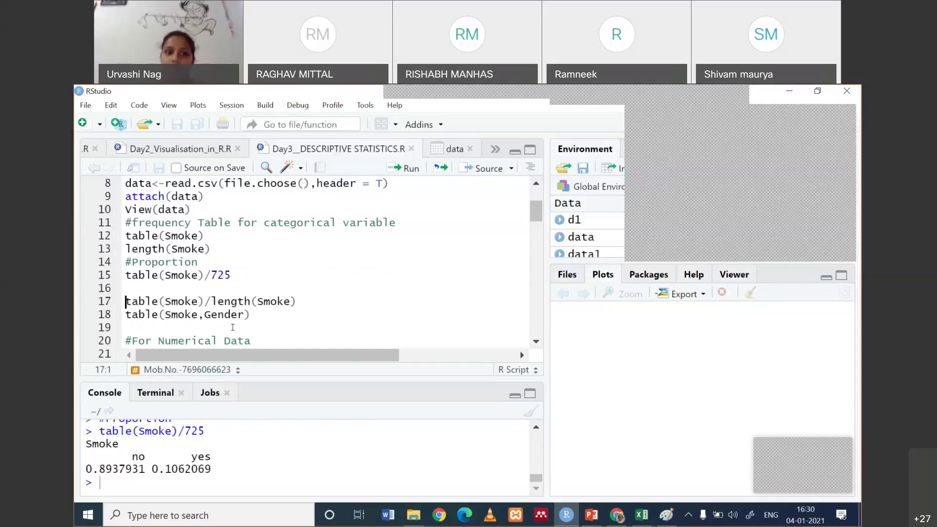
key(Return)
key(Return)
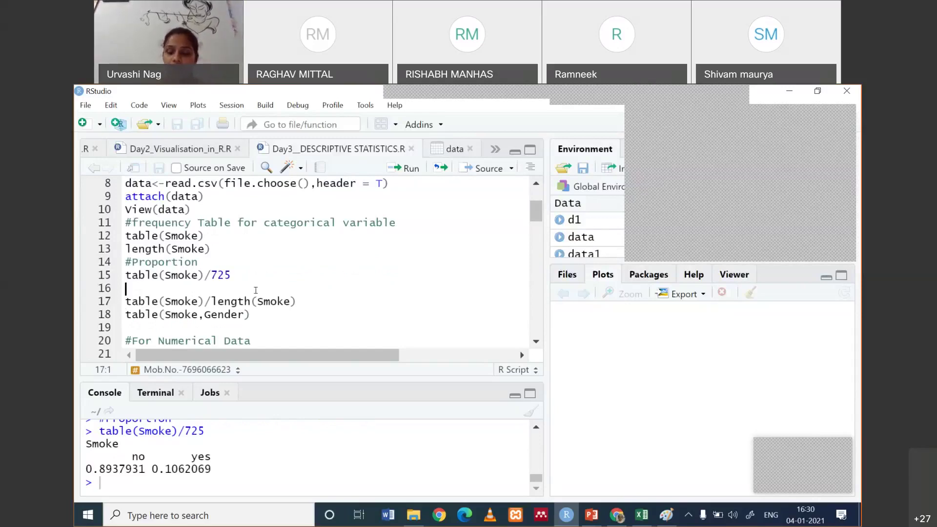
key(Return)
key(Return)
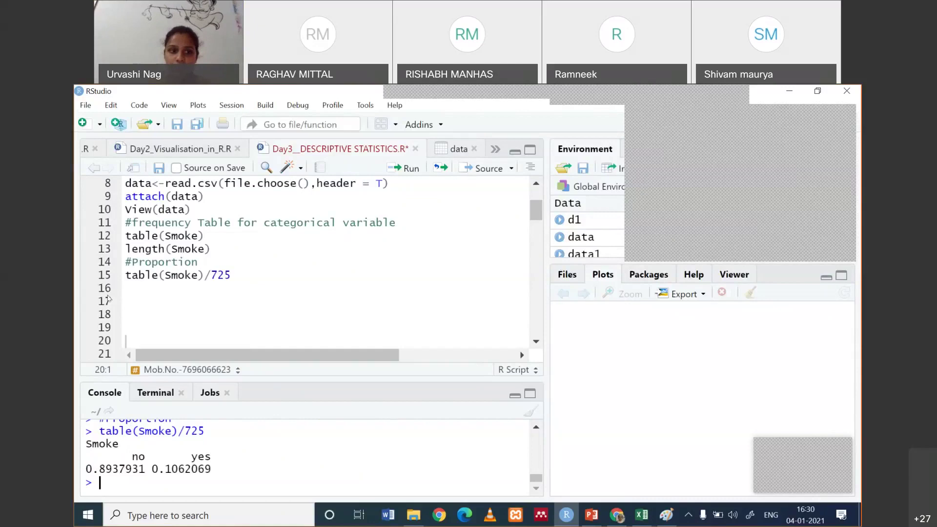
click(137, 288)
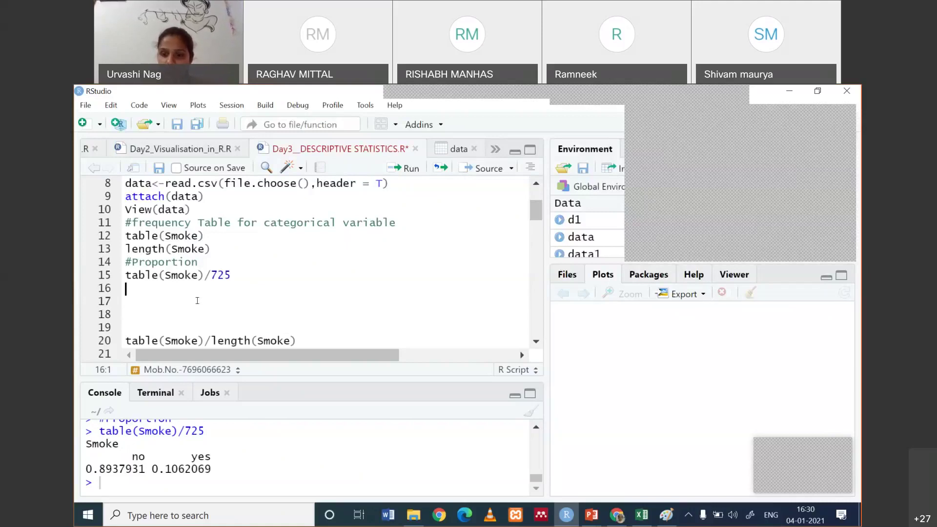
Show the frequency table sketch in Paint, return to RStudio and run table(Smoke)/length(Smoke)
click(667, 522)
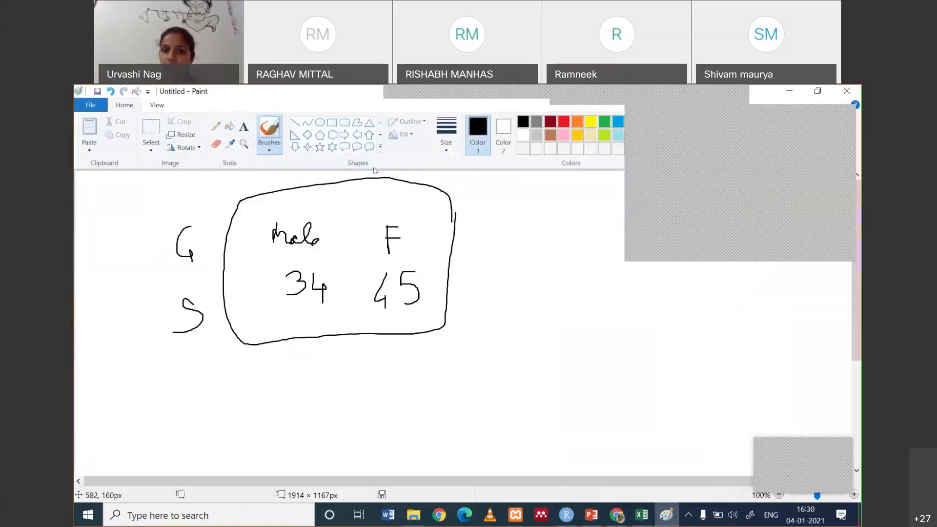
click(790, 91)
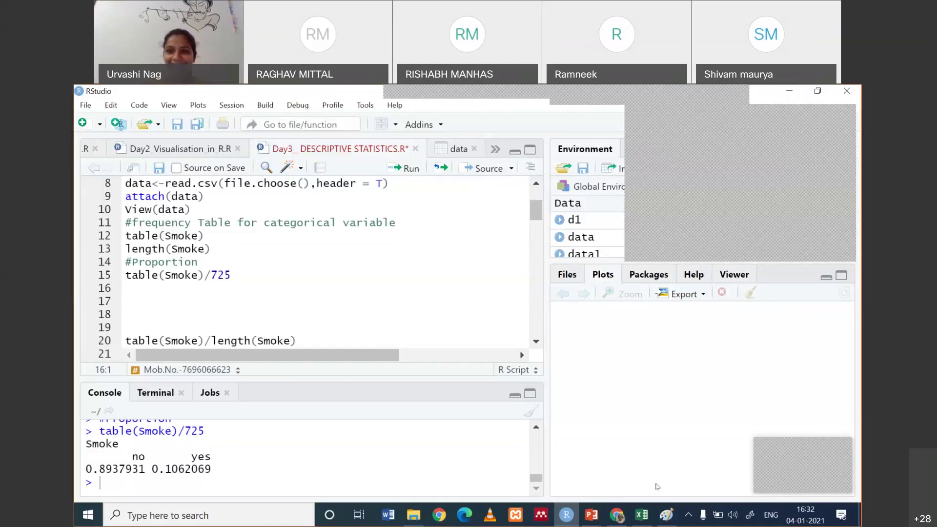
key(Down)
key(Down)
key(Down)
key(Down)
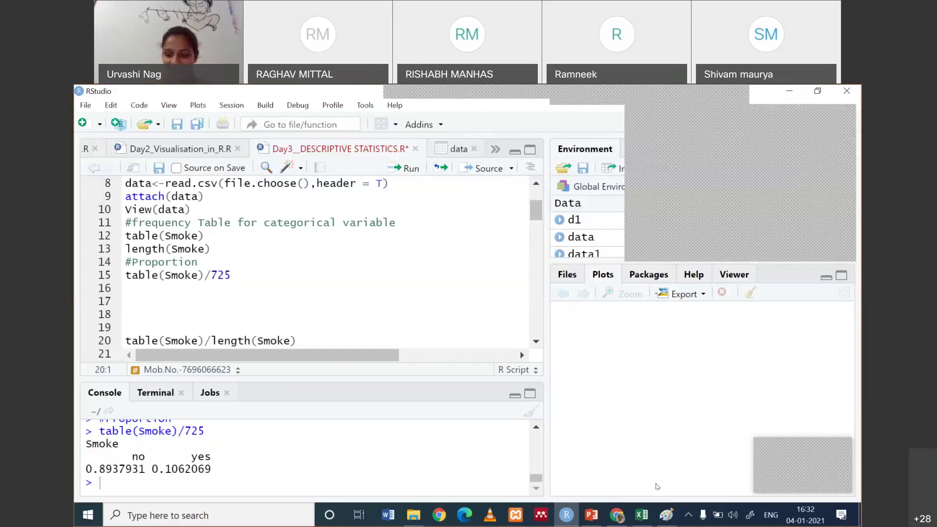
key(ctrl+Return)
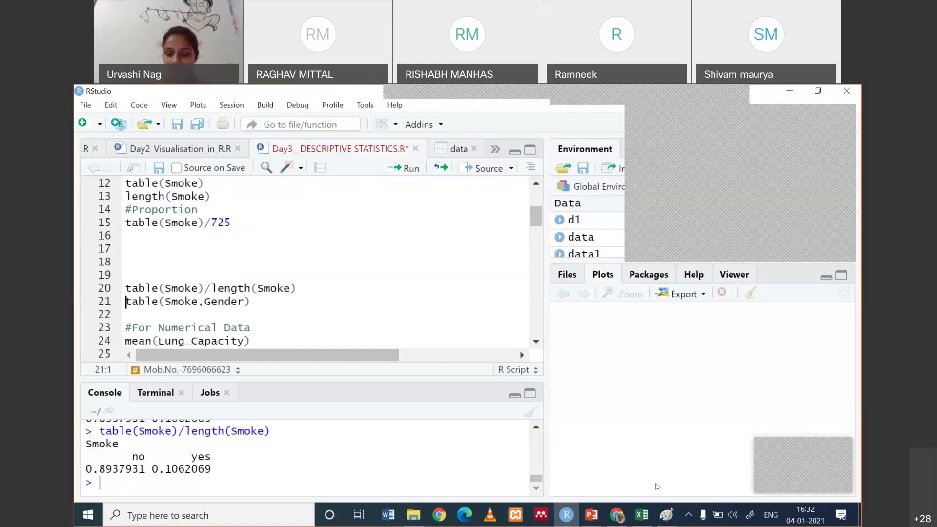
Run table(Smoke,Gender) and highlight both the resulting two-way table in the console and the table function in the script
key(ctrl+Return)
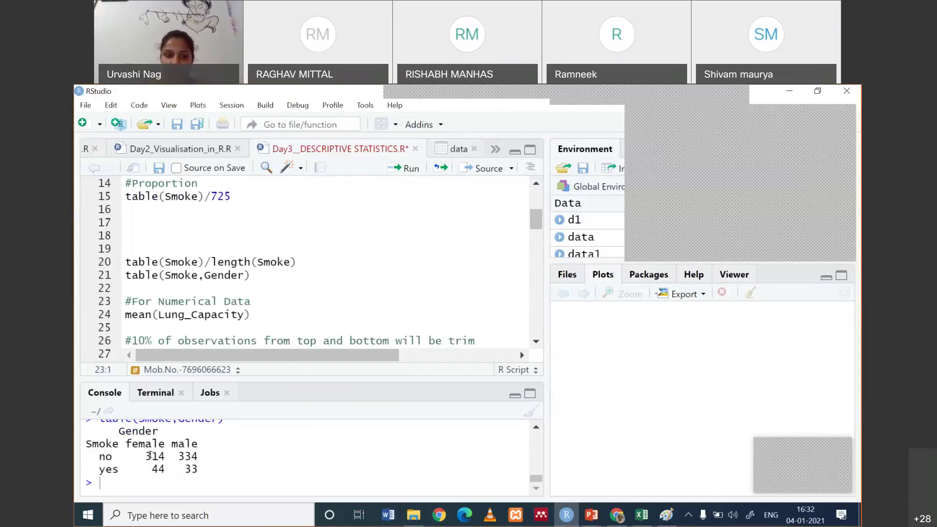
drag(208, 467, 81, 433)
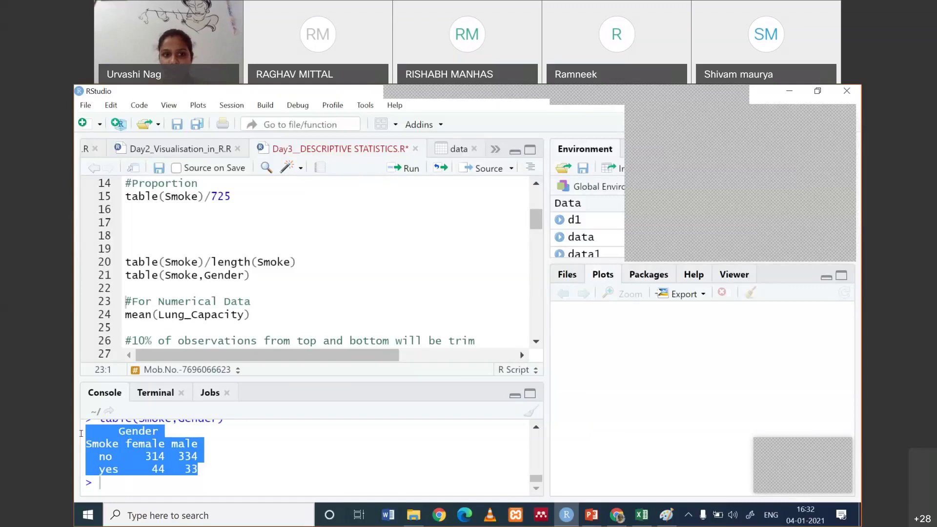
click(156, 275)
drag(156, 275, 125, 276)
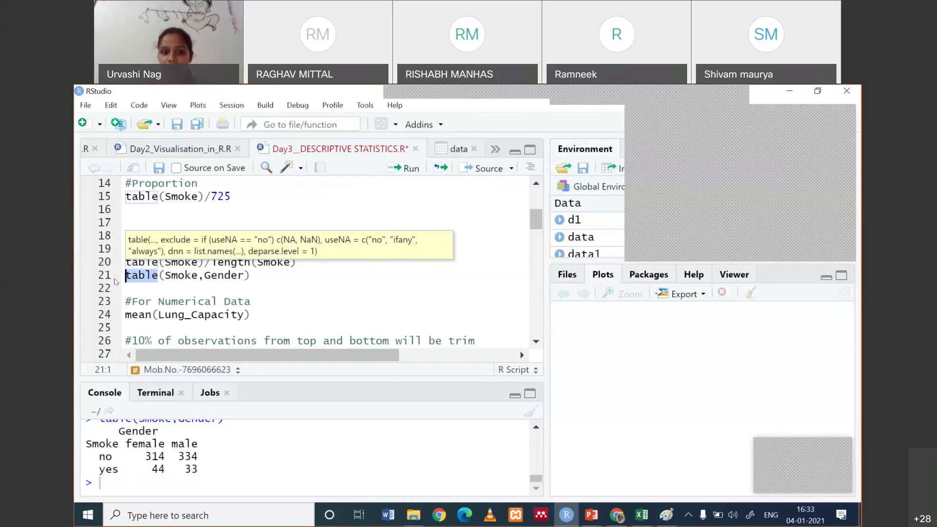
click(225, 278)
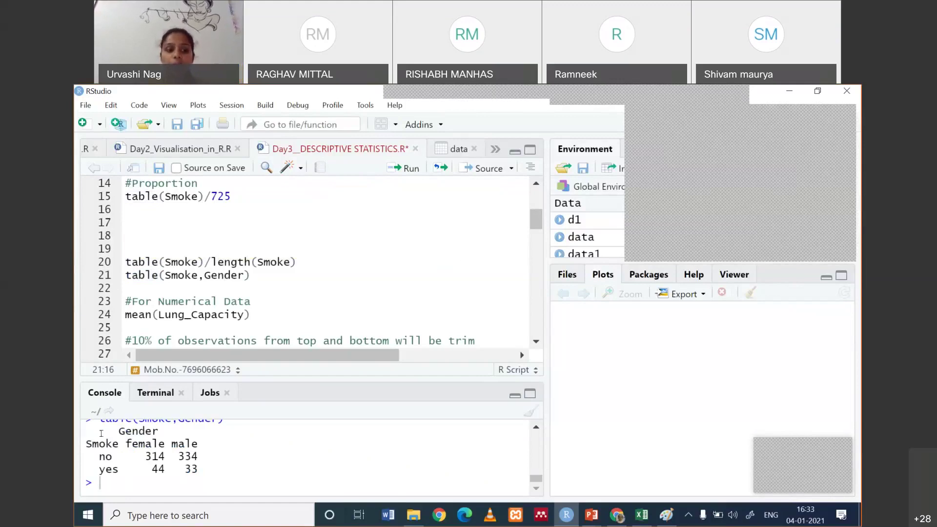
drag(98, 431, 210, 466)
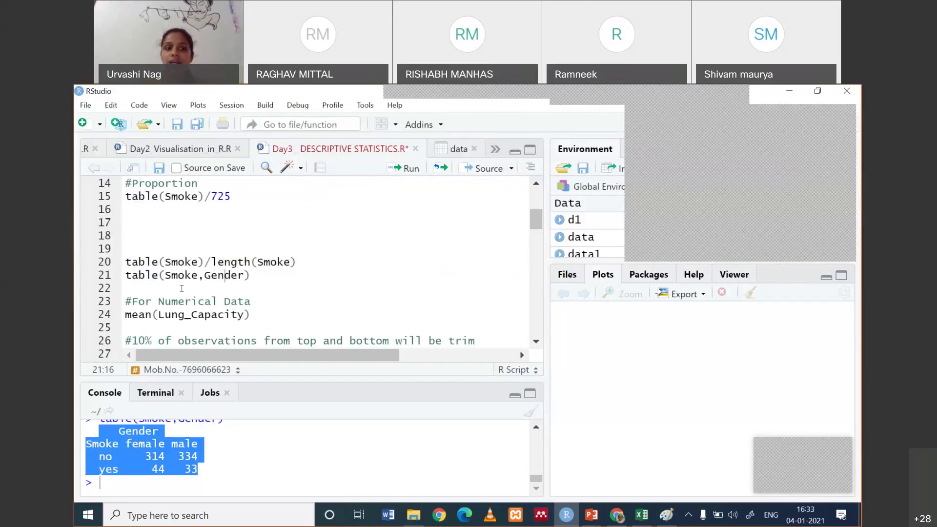
click(153, 275)
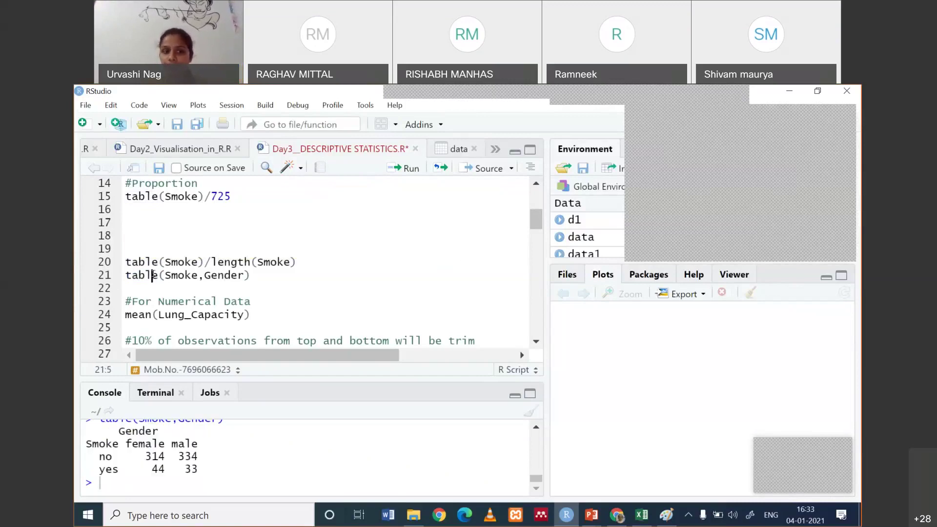
Insert blank lines in the script between table(Smoke,Gender) and the #For Numerical Data comment
click(152, 286)
key(Return)
key(Return)
key(Return)
key(Return)
key(Return)
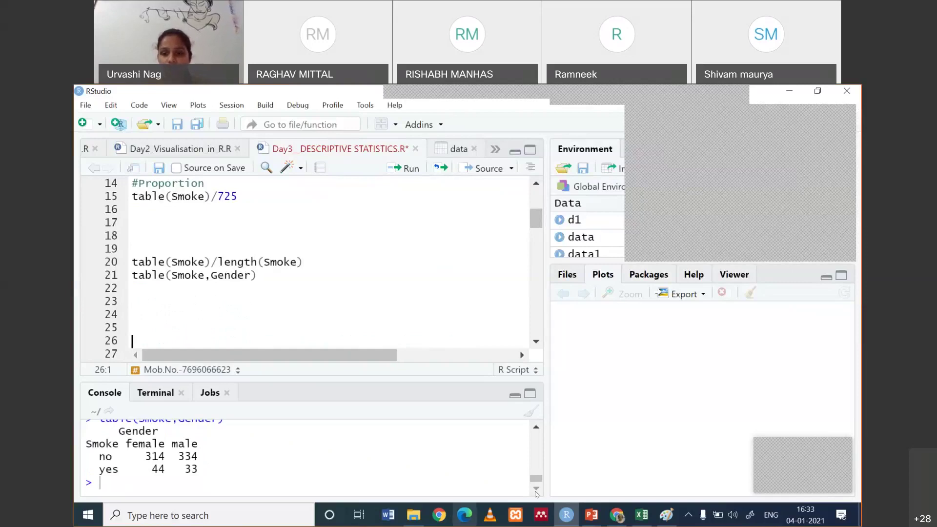
Check the LungCapData sheet in Excel and the Covariance and variance calculation slides in day3.pptx, and switch back to RStudio
click(641, 515)
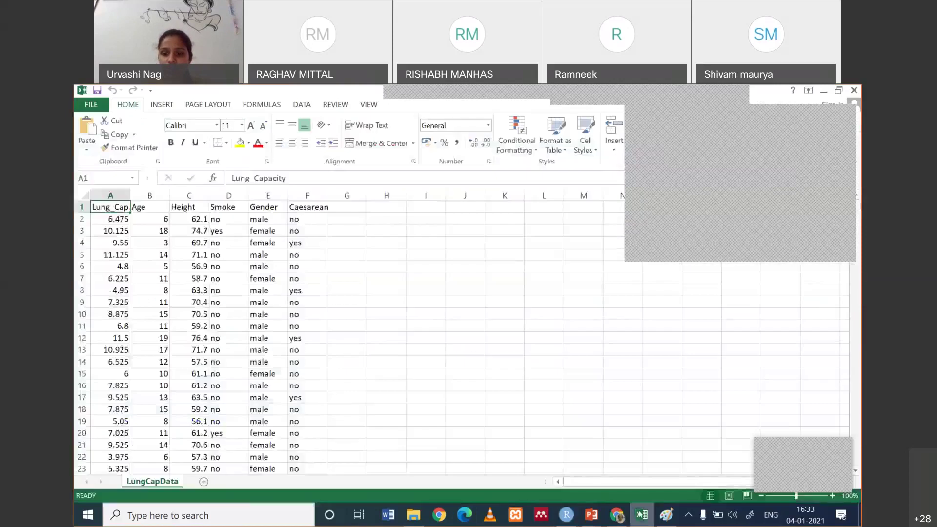
mouse_move(591, 514)
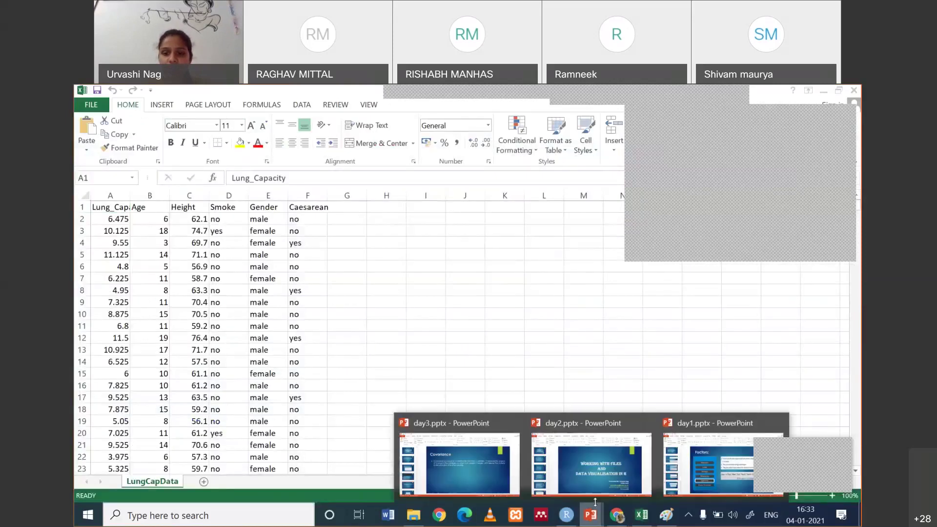
click(490, 464)
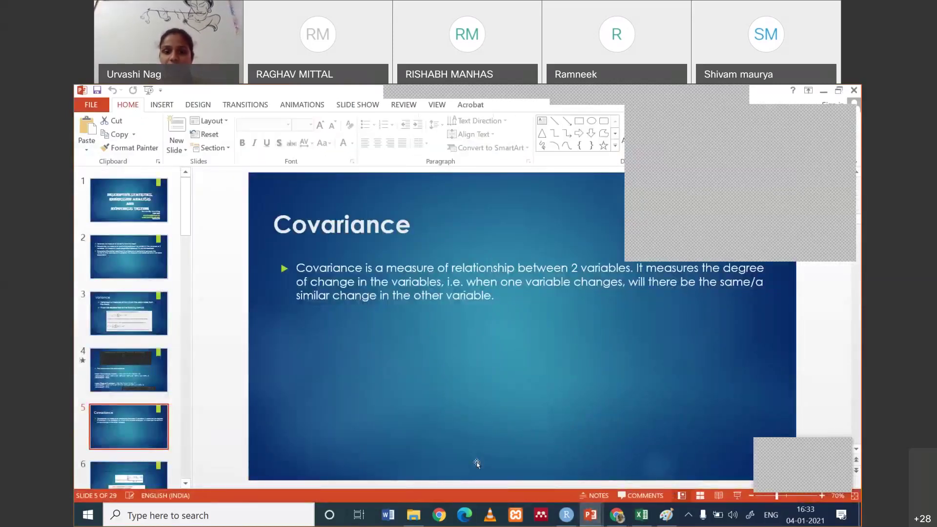
click(477, 462)
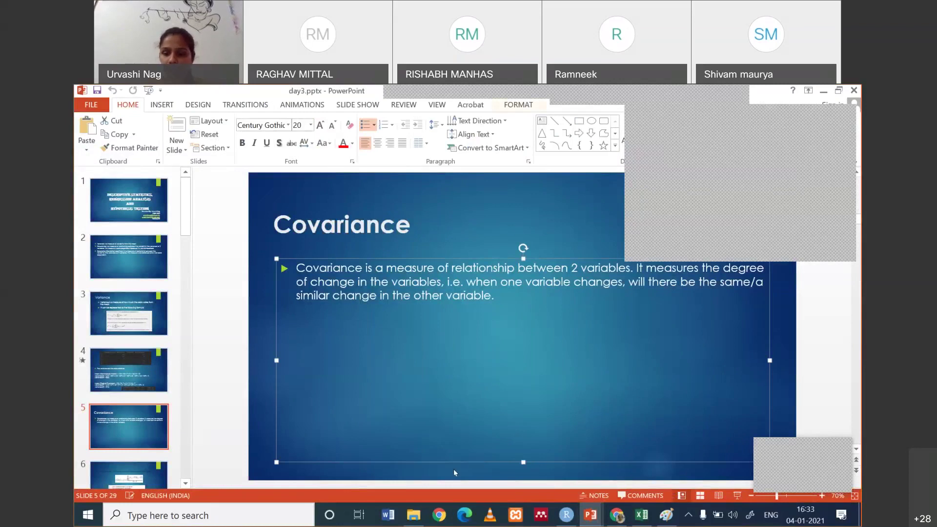
scroll(453, 470, up, 1)
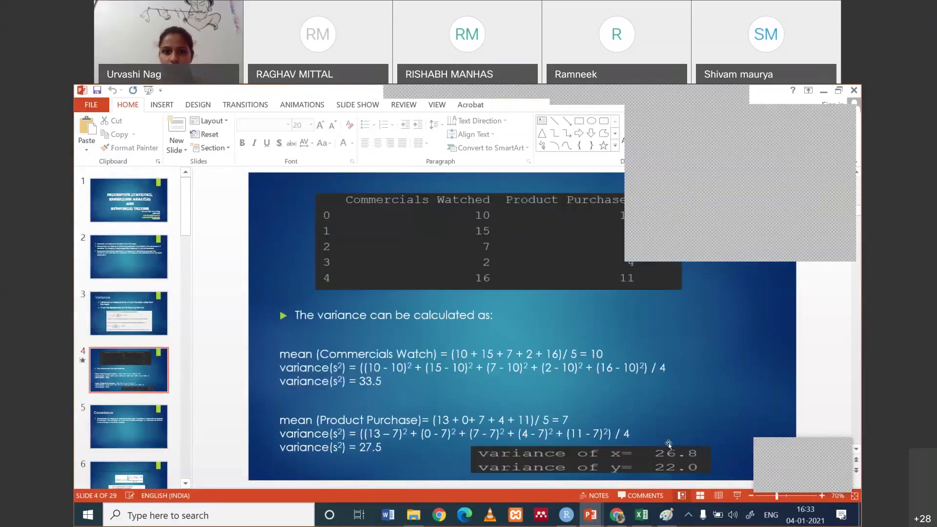
click(567, 516)
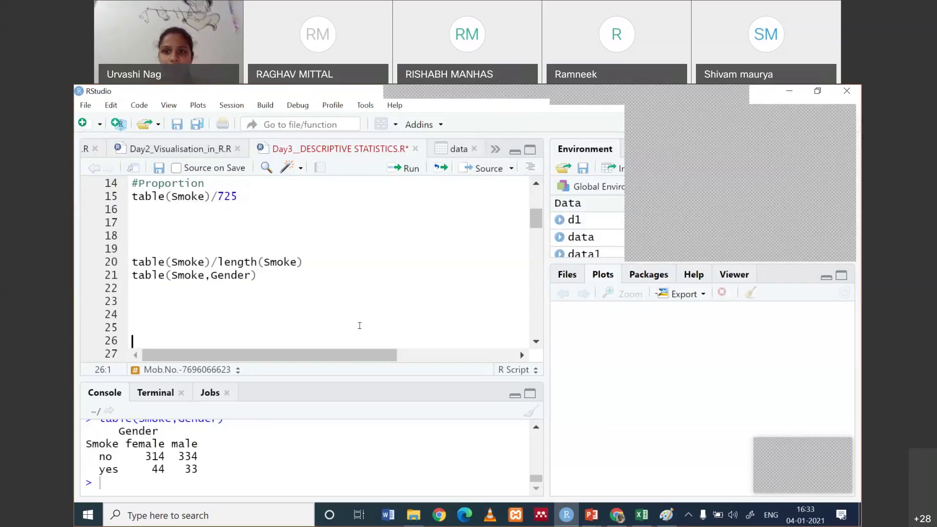
Remove two of the blank lines above the #For Numerical Data comment and open the data view
click(360, 325)
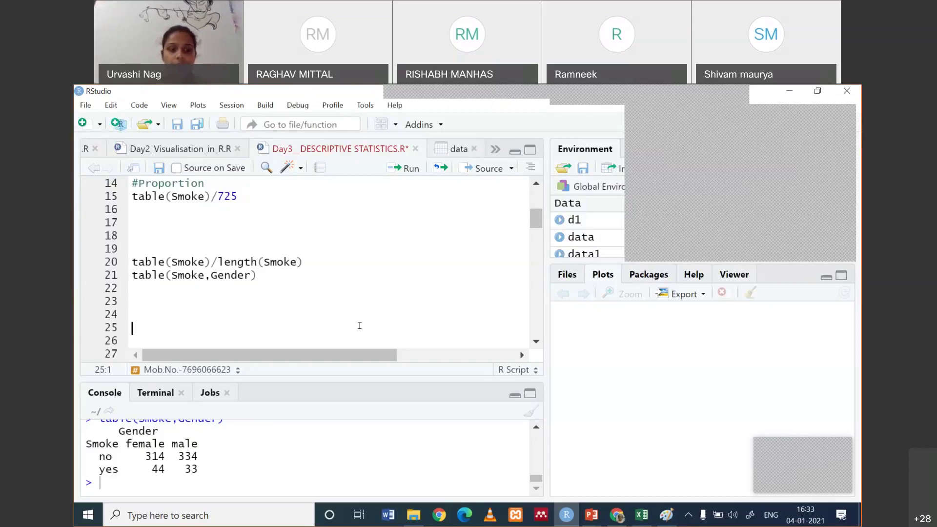
key(BackSpace)
key(Delete)
key(Down)
key(Down)
key(Down)
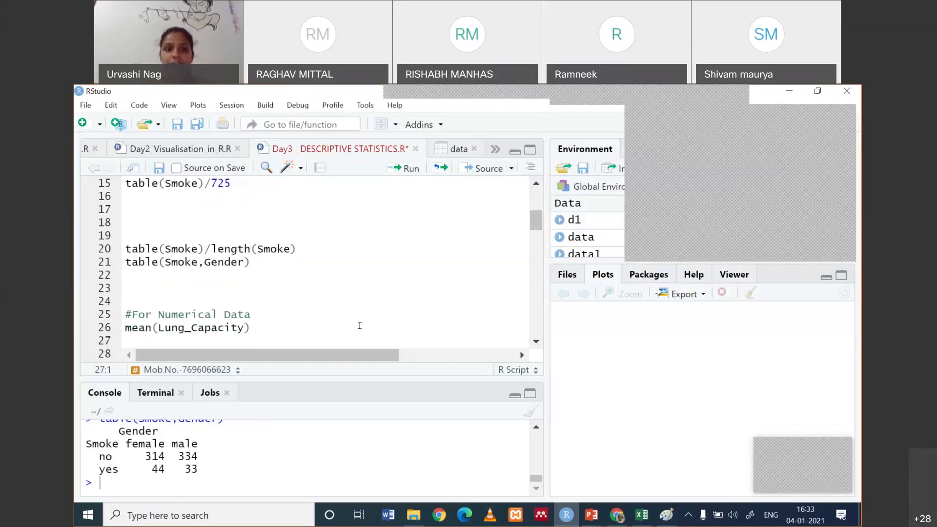
click(446, 149)
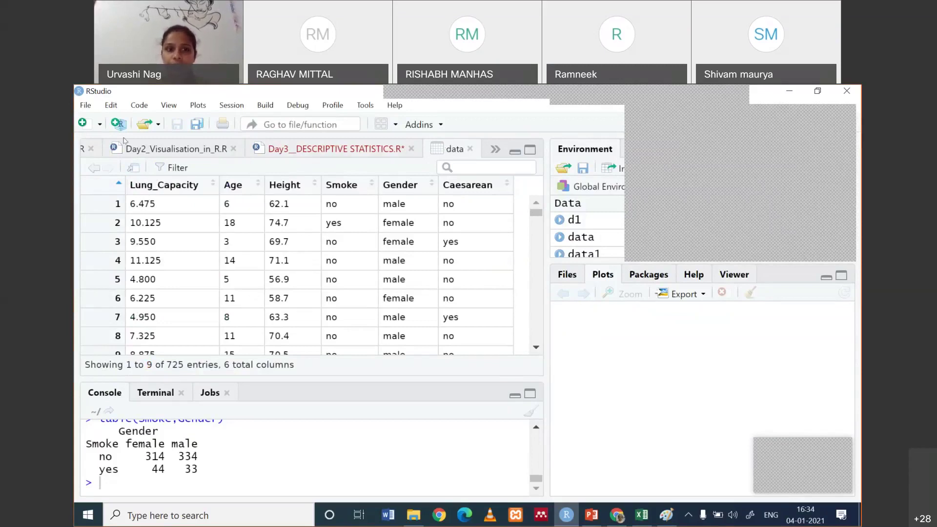
Highlight attach(data) near the start of Day3__DESCRIPTIVE STATISTICS.R and return to the data view
mouse_move(229, 186)
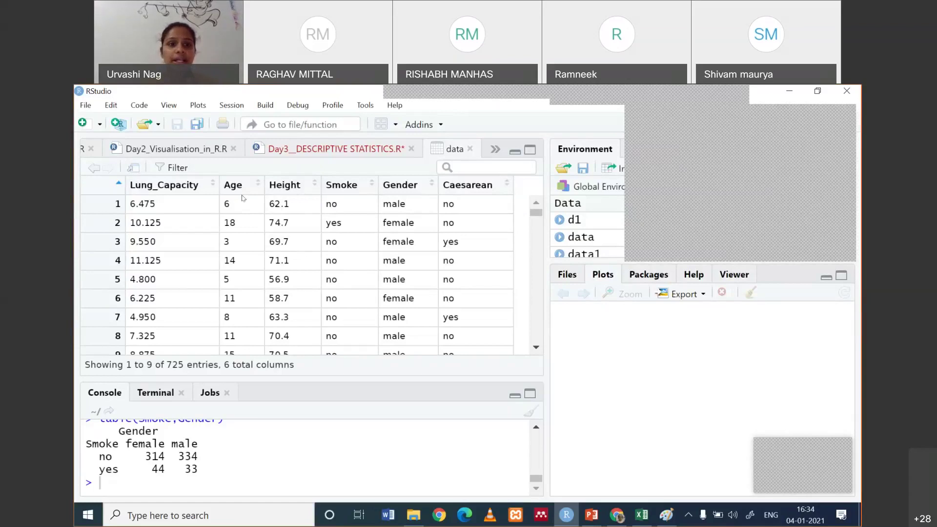
click(290, 148)
click(196, 192)
key(Up)
key(Up)
key(Up)
key(Up)
key(Up)
key(Up)
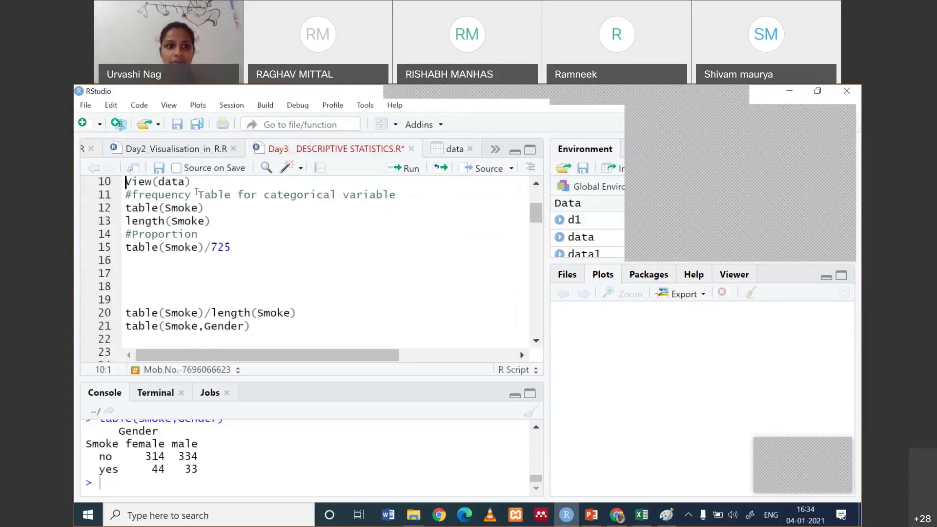
key(Up)
key(Up)
key(Up)
key(Up)
key(Up)
key(Up)
key(Up)
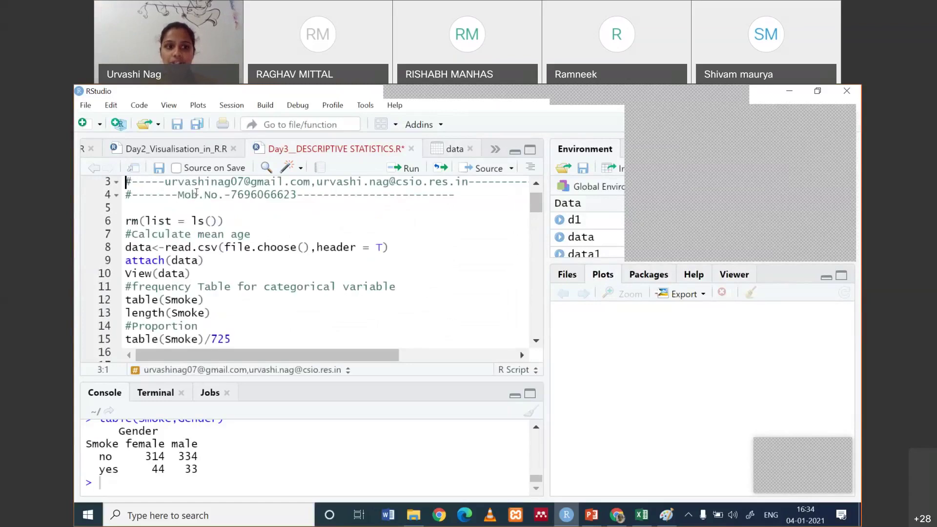
click(185, 262)
key(End)
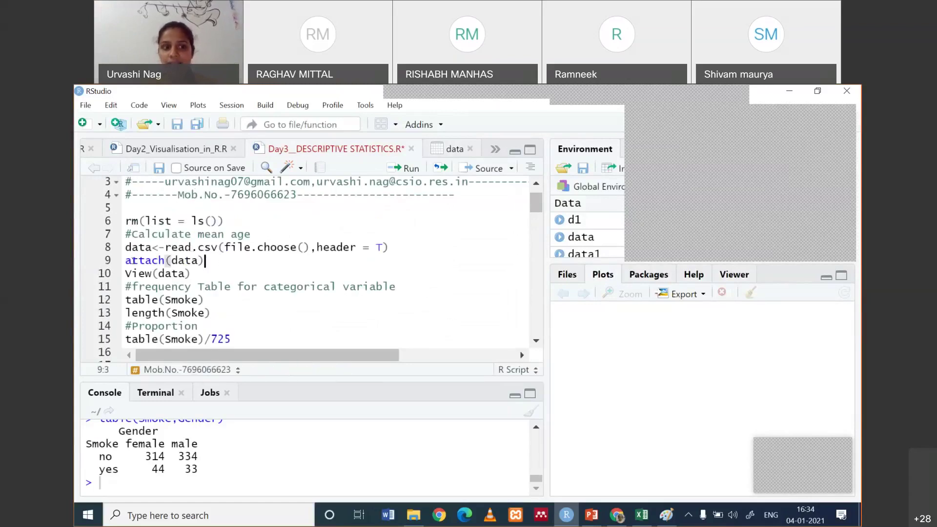
shift+click(126, 262)
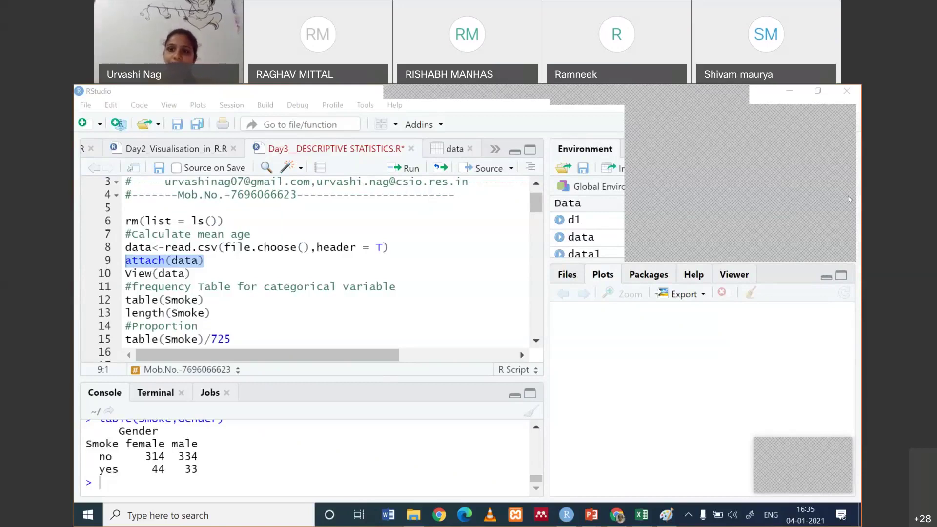
click(454, 149)
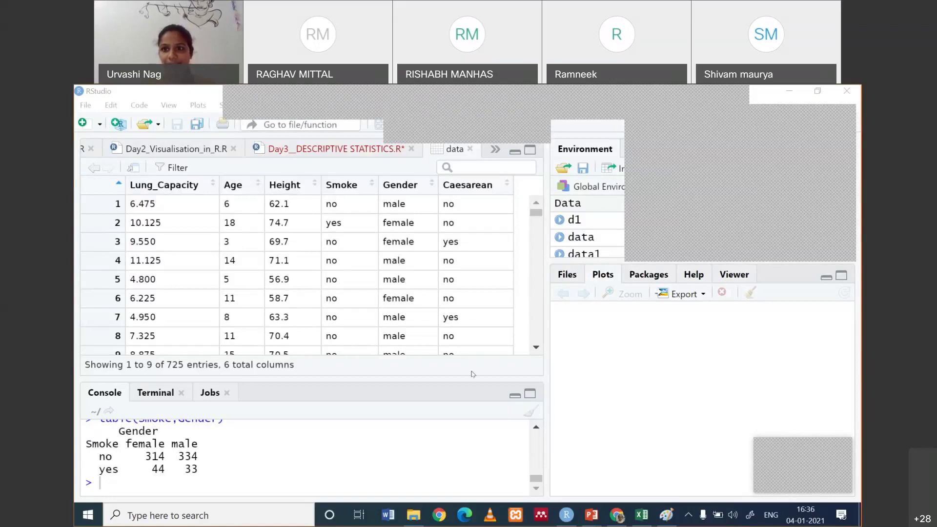
click(484, 348)
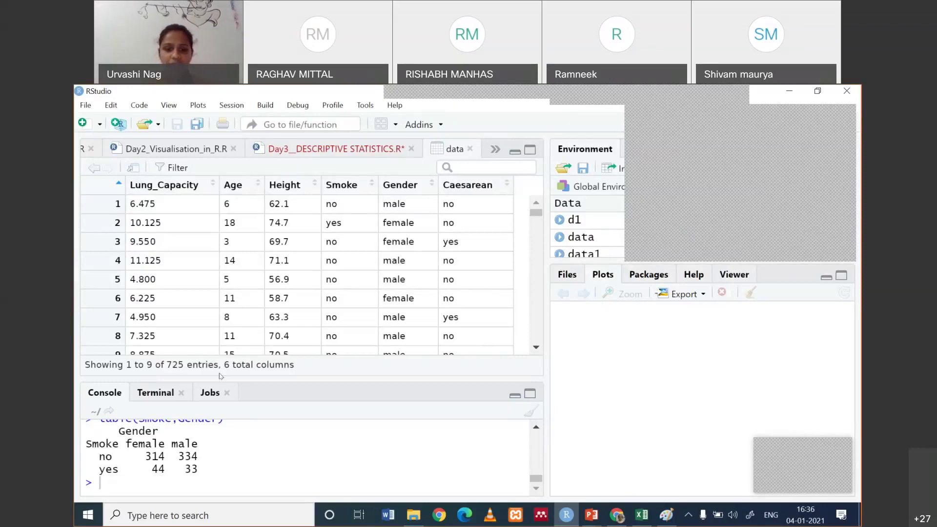
Switch to Google Drive in Chrome, review the Hadoop_training folder's details, and show its files in grid layout
click(617, 515)
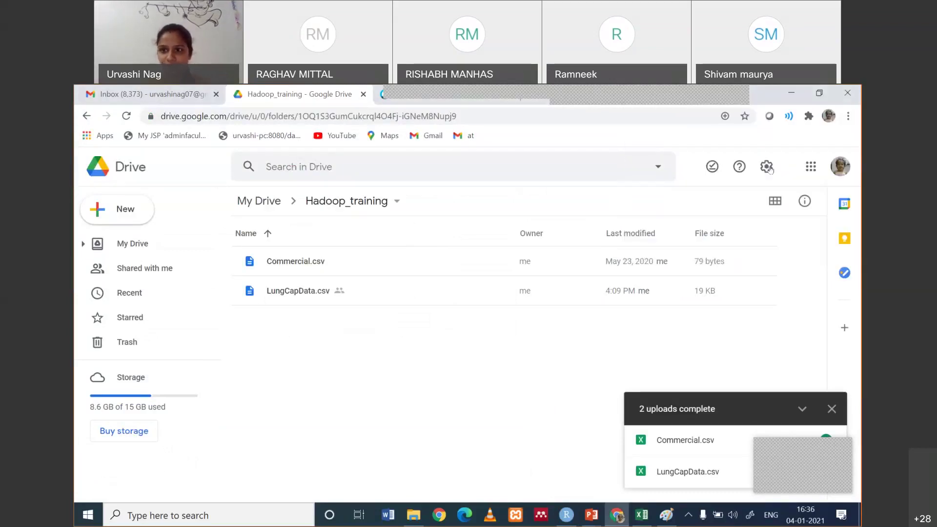
right_click(431, 324)
click(804, 202)
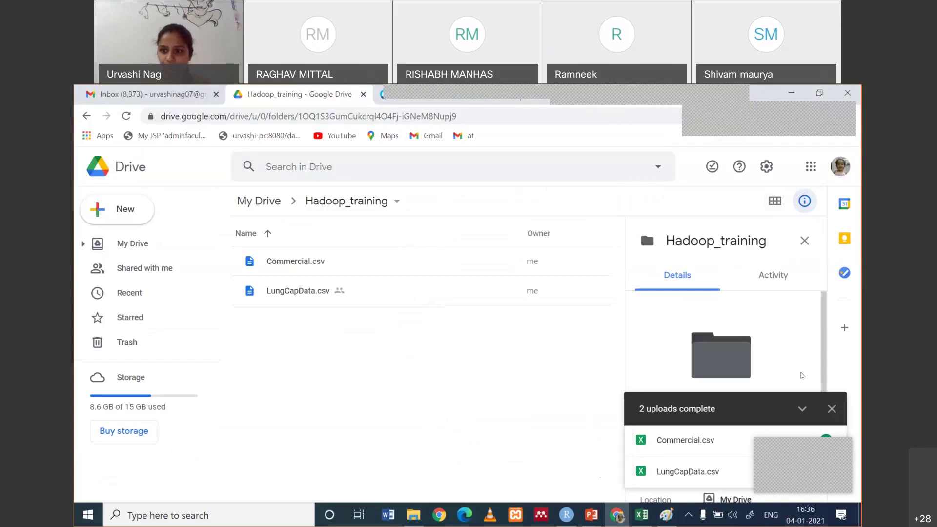
click(832, 409)
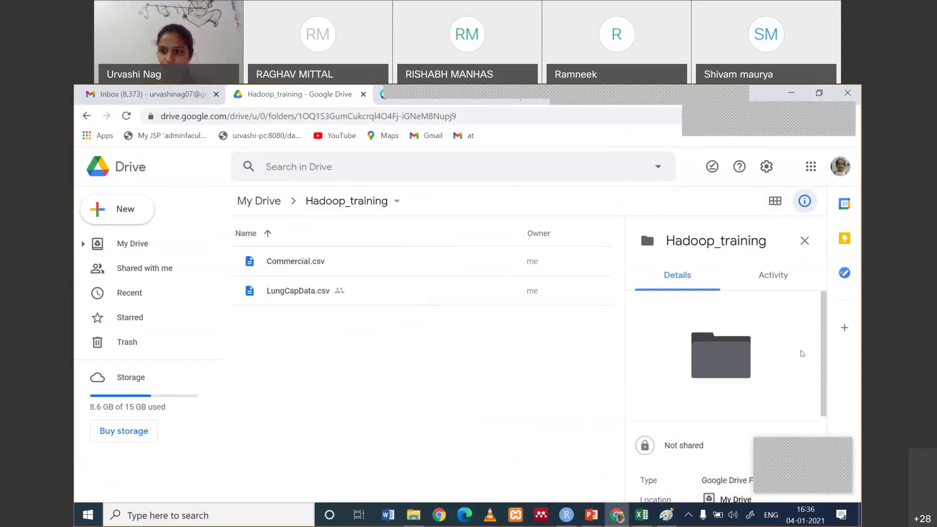
scroll(801, 354, down, 3)
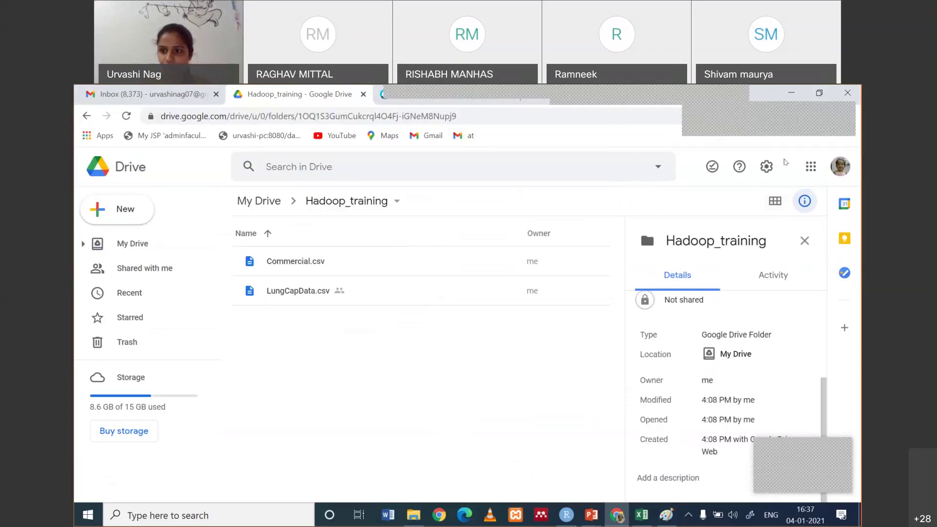
click(774, 204)
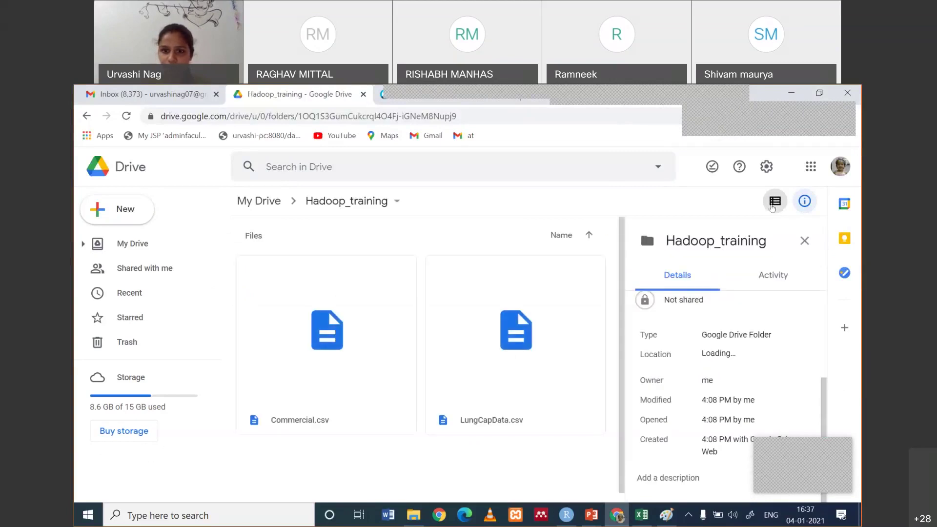
click(804, 240)
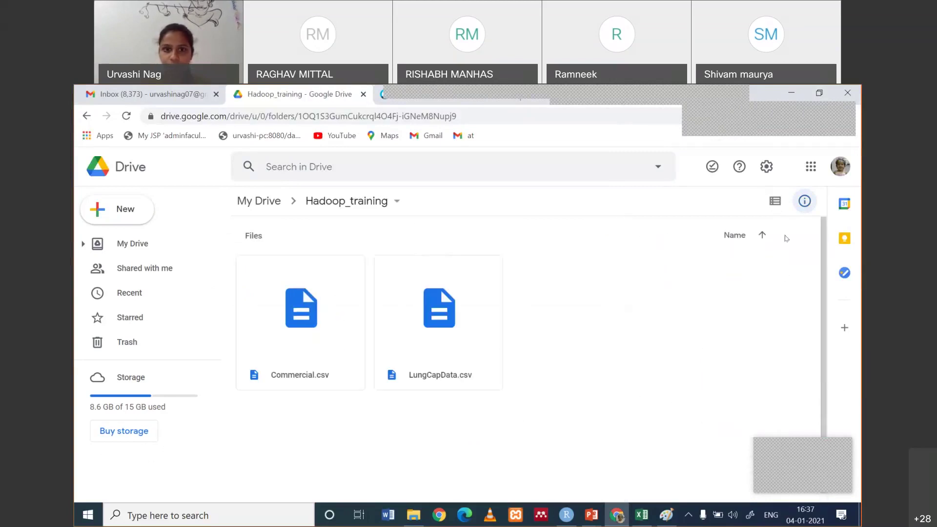
click(504, 117)
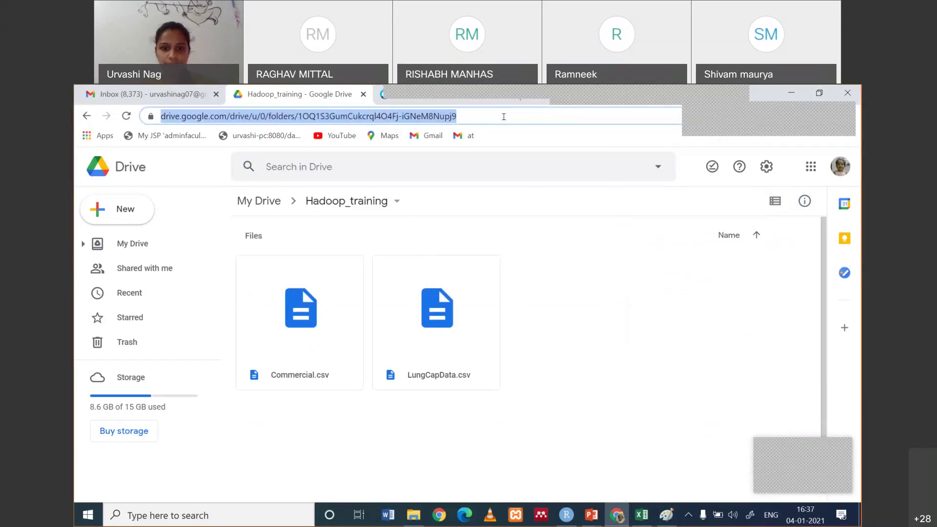
right_click(611, 367)
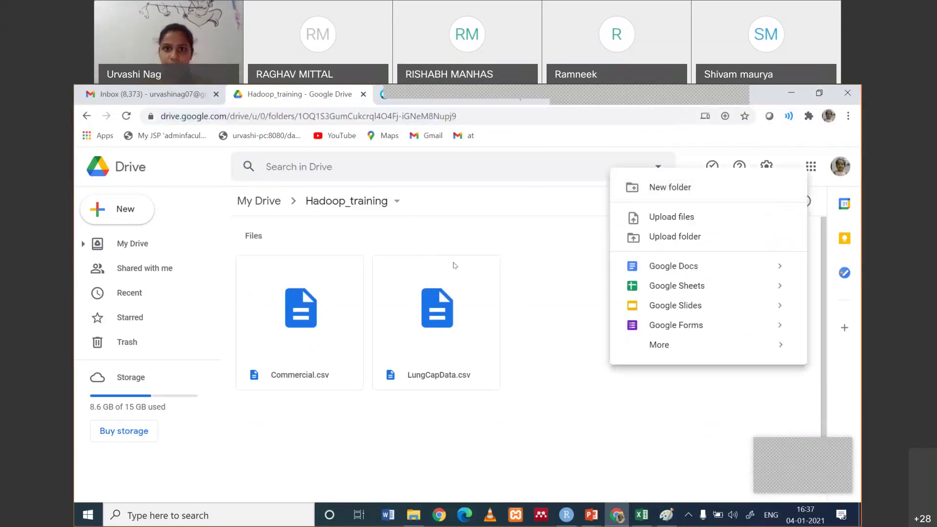
key(Escape)
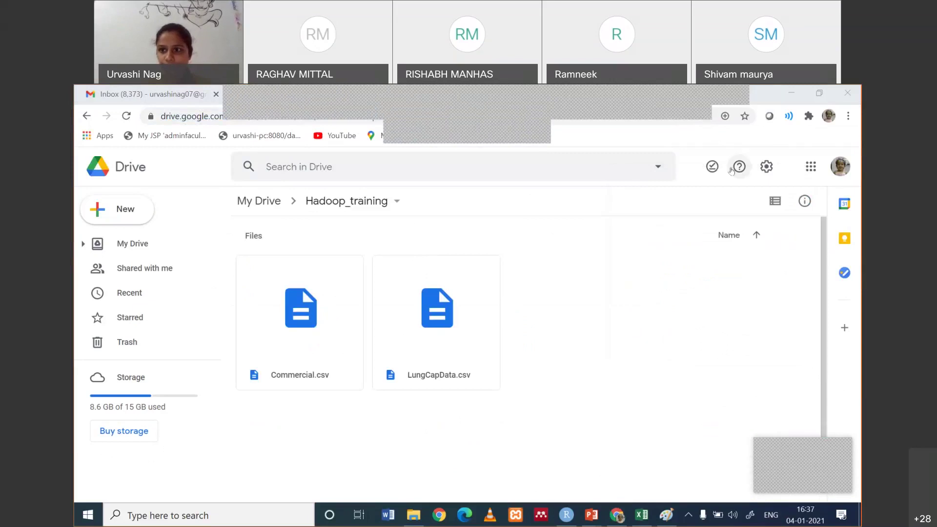
right_click(399, 466)
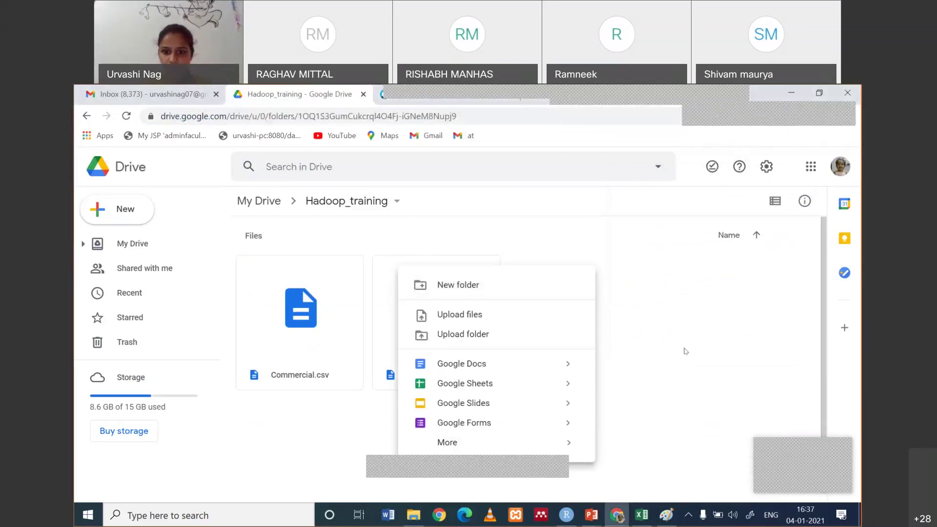
mouse_move(567, 448)
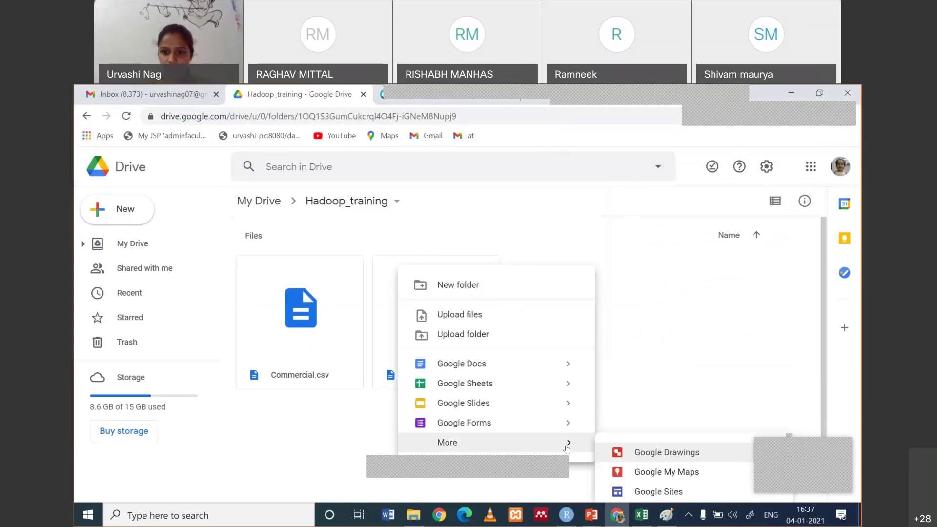
click(686, 350)
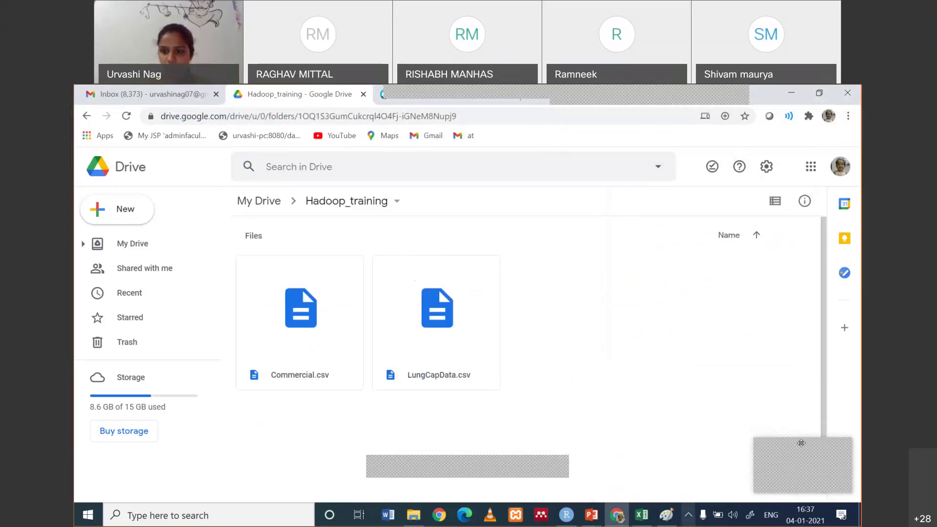
click(811, 168)
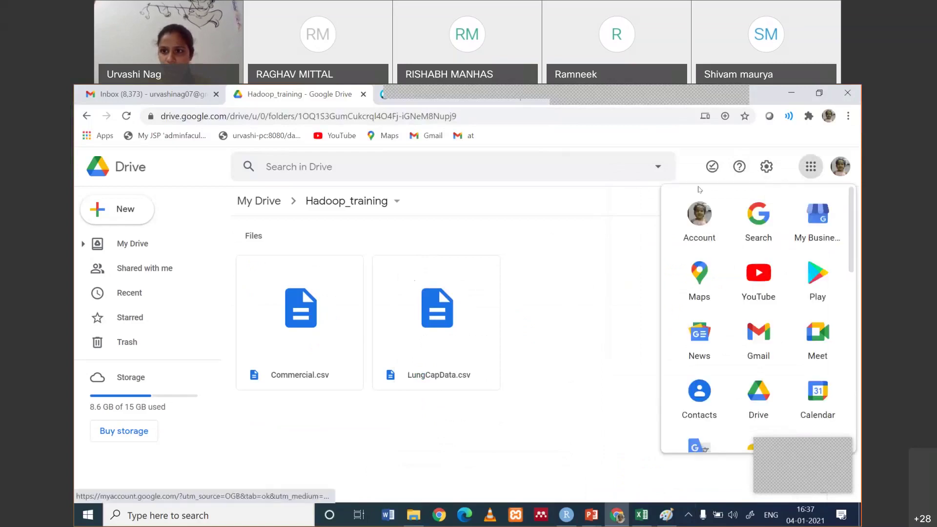
Go up to My Drive and copy the sharing link of the Hadoop_training folder
click(253, 212)
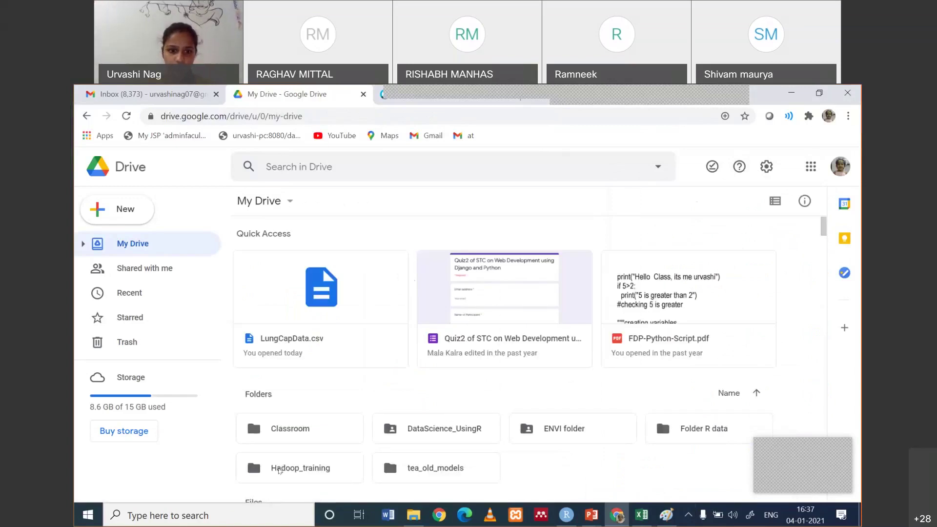
right_click(280, 470)
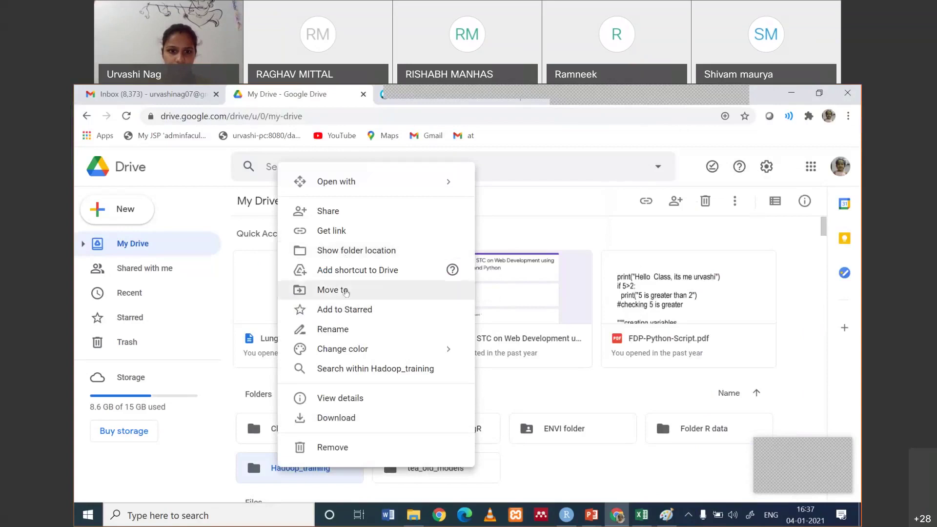
key(Escape)
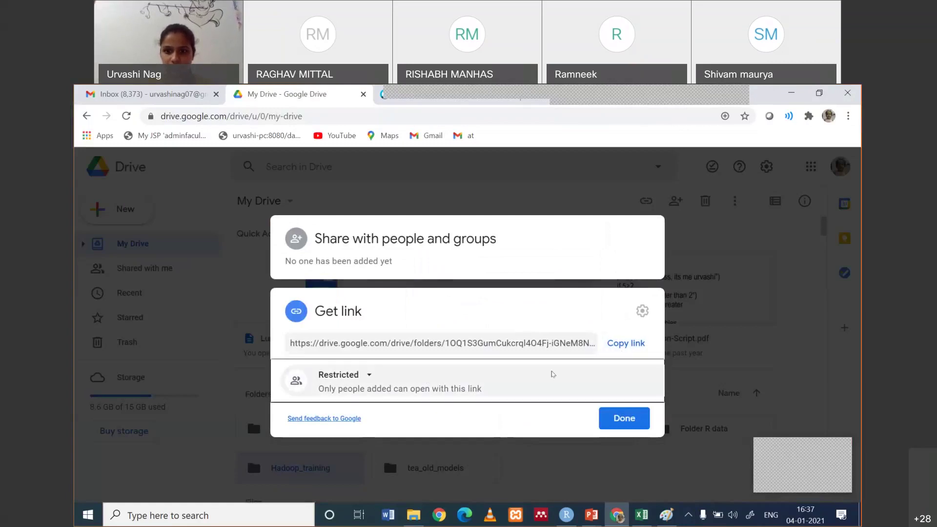
click(623, 340)
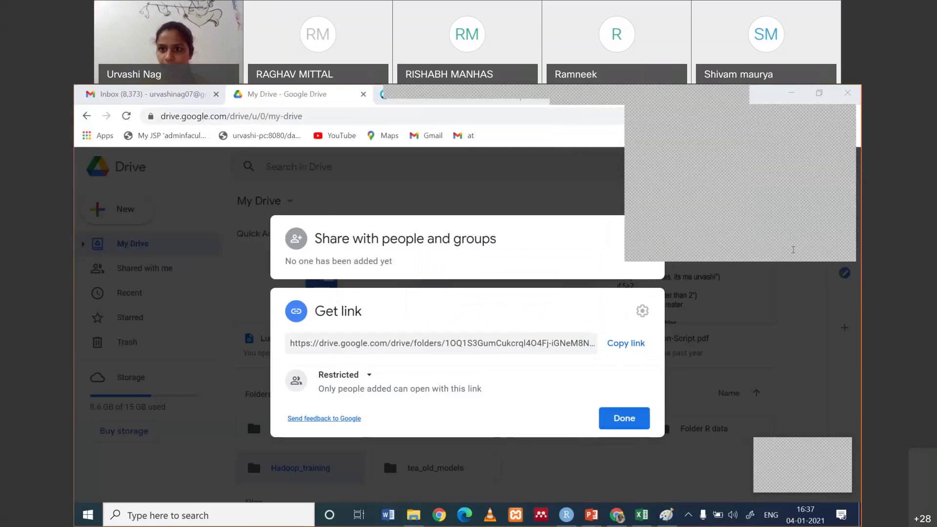
key(Escape)
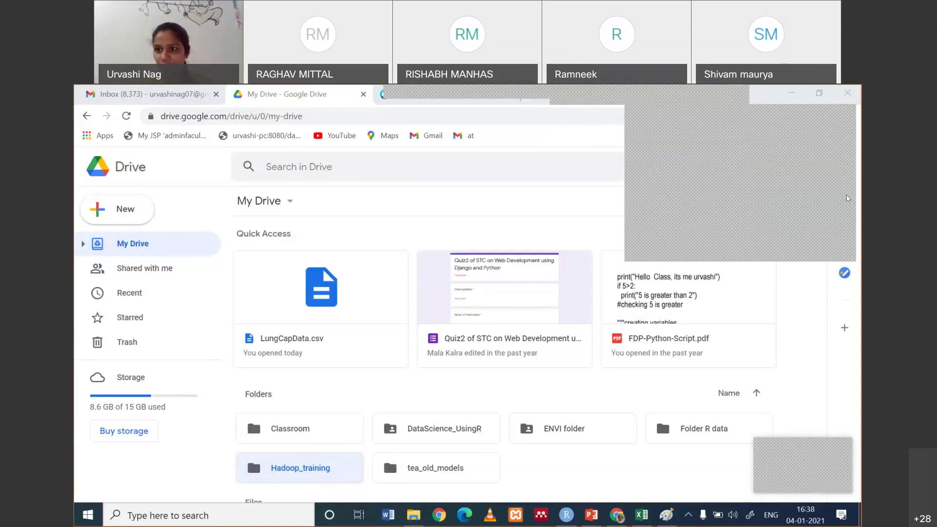
Open the WhatsApp link from the Webex chat, and paste it as a bullet below the definition on the Covariance slide of day3.pptx
click(829, 191)
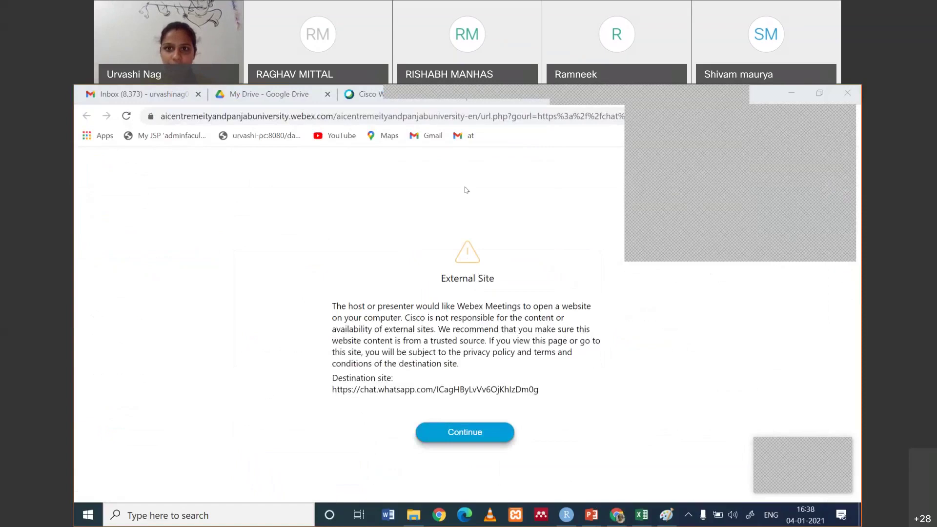
click(794, 96)
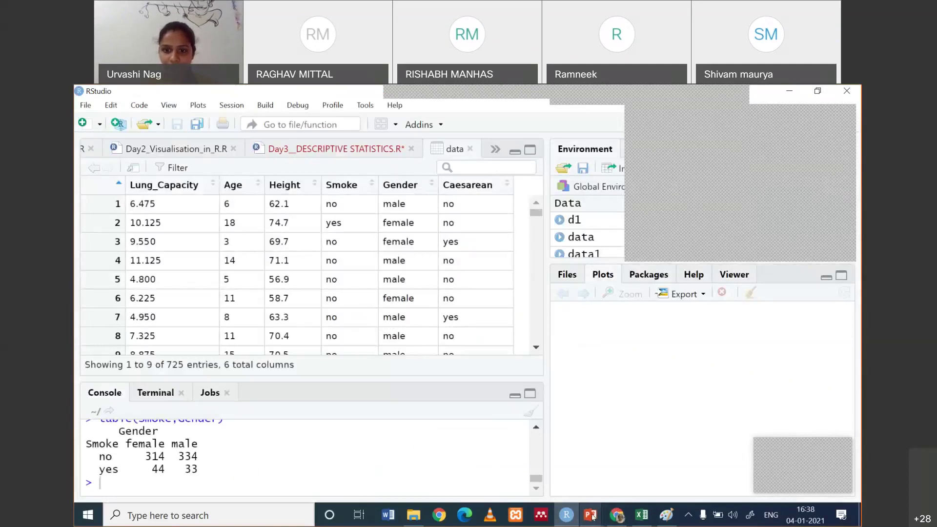
mouse_move(592, 517)
click(402, 452)
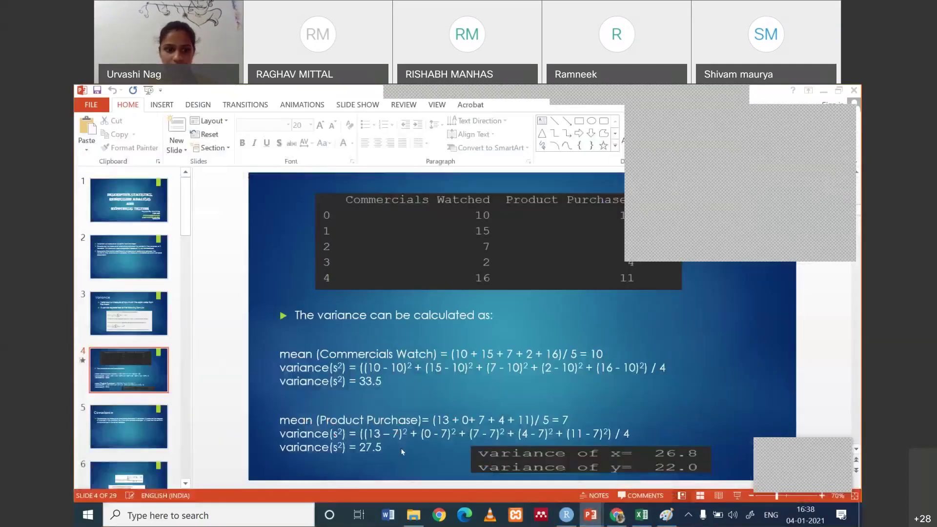
scroll(505, 343, down, 1)
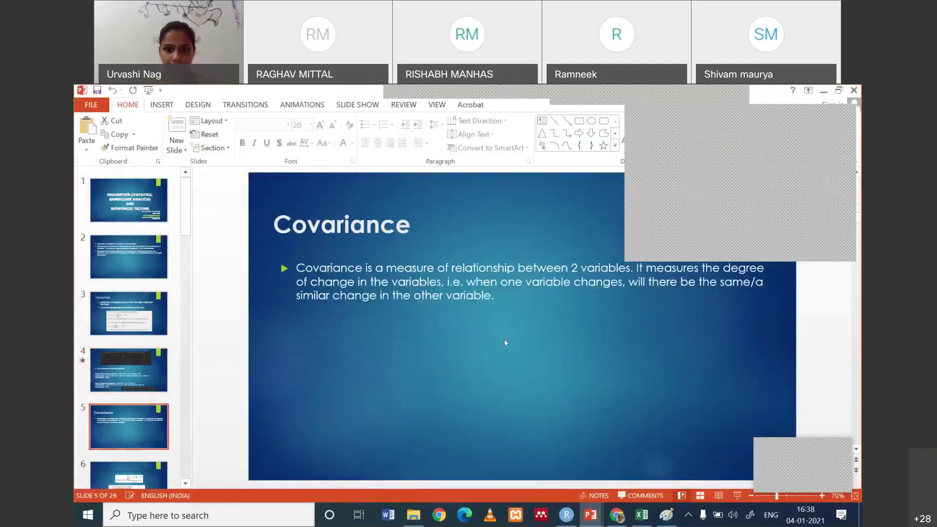
click(495, 296)
key(Return)
key(Return)
key(ctrl+v)
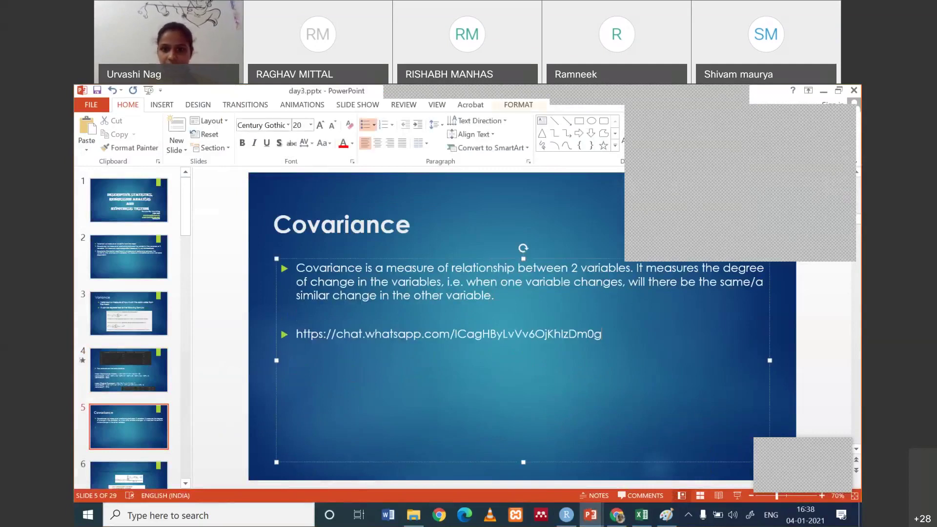
Switch to Google Drive in Chrome, and set the Hadoop_training folder's link access to Anyone with the link
click(848, 197)
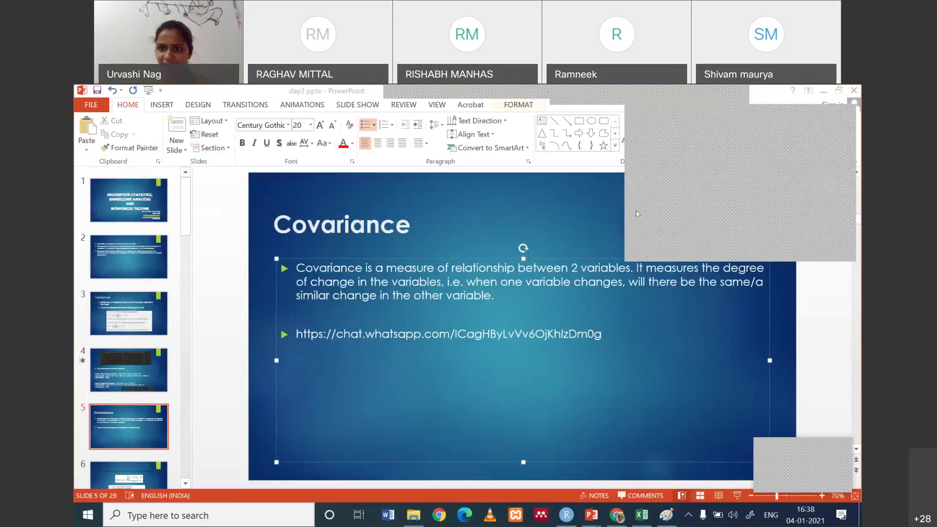
click(497, 218)
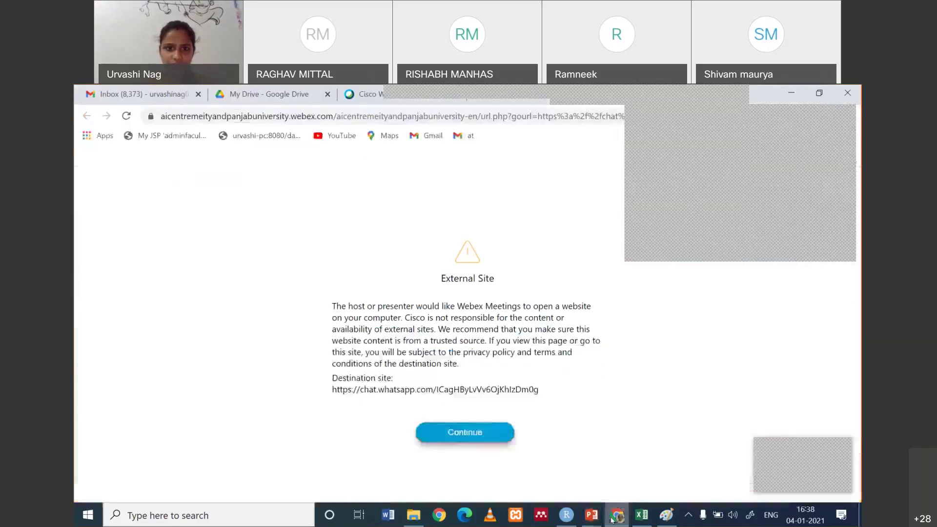
click(591, 515)
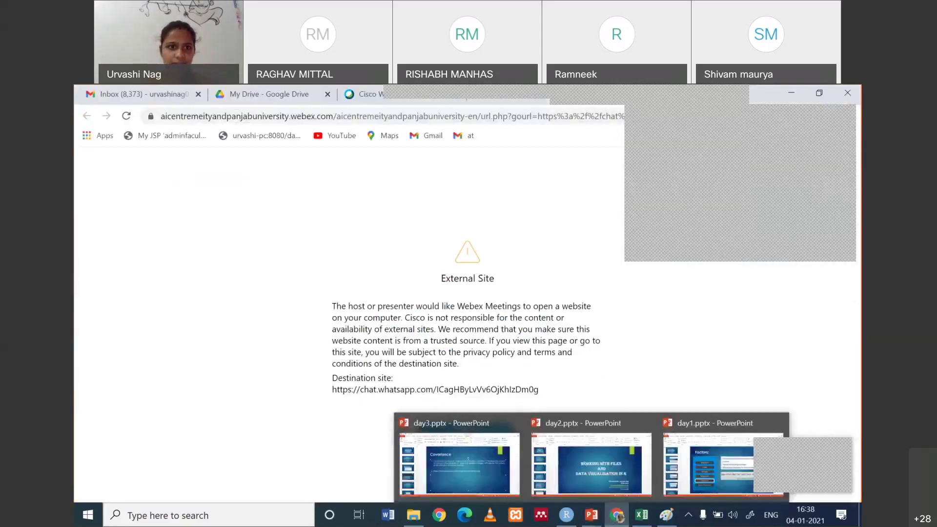
click(219, 96)
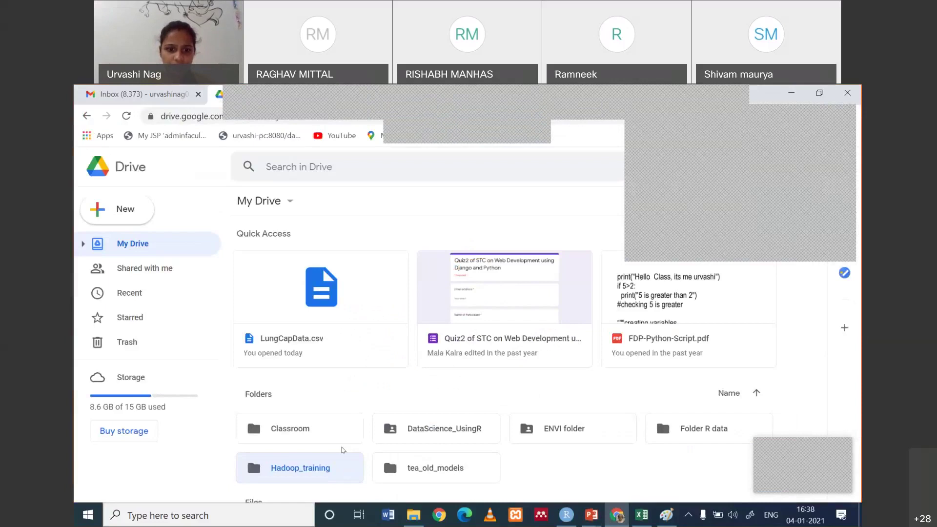
right_click(328, 463)
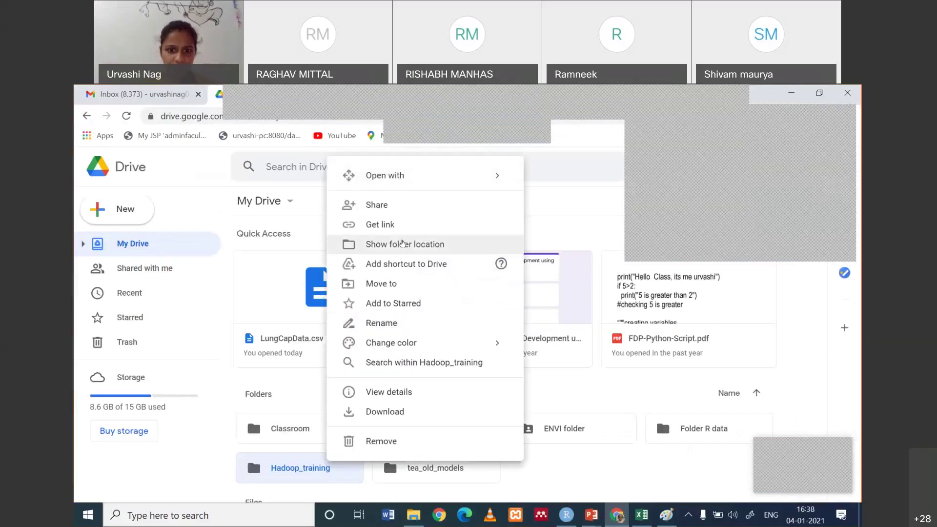
click(396, 224)
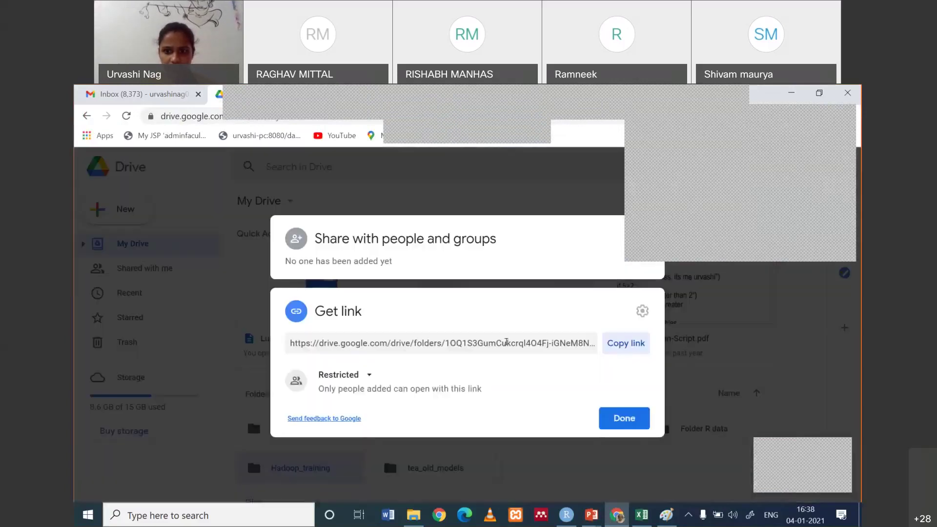
double_click(356, 389)
click(348, 376)
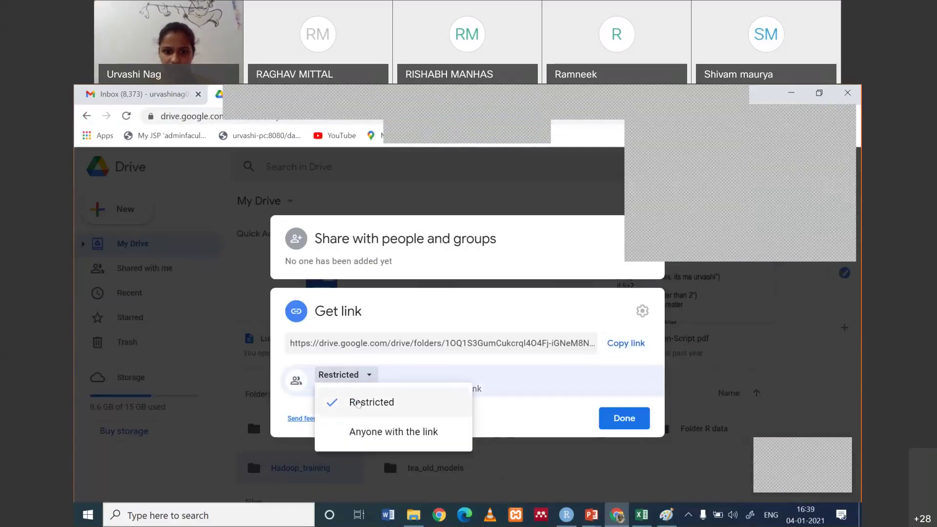
click(361, 432)
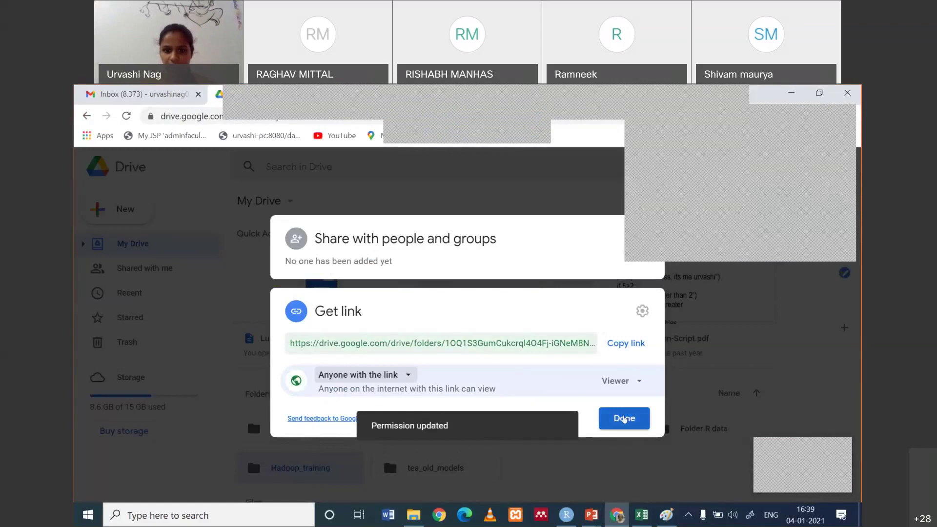
click(624, 419)
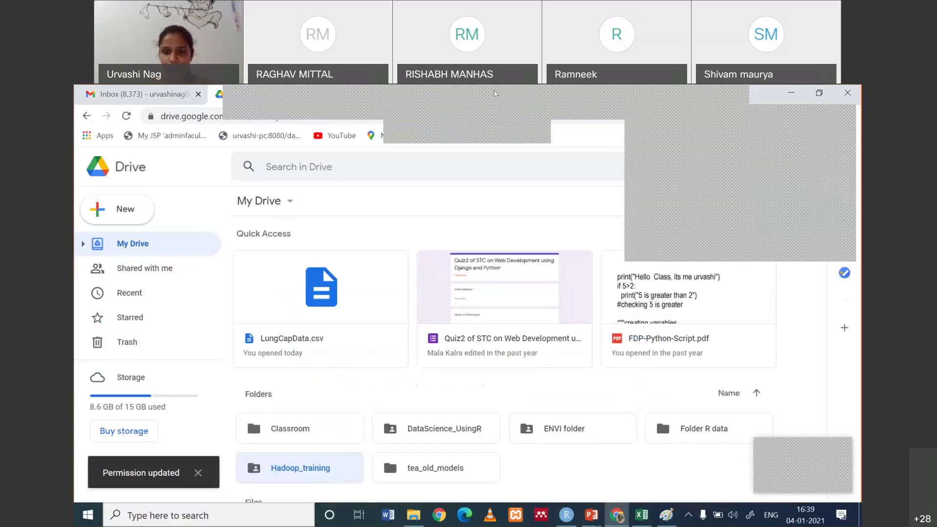
Switch to RStudio, add mean(Age) on line 27 of Day3__DESCRIPTIVE STATISTICS.R below mean(Lung_Capacity), and run it
click(578, 518)
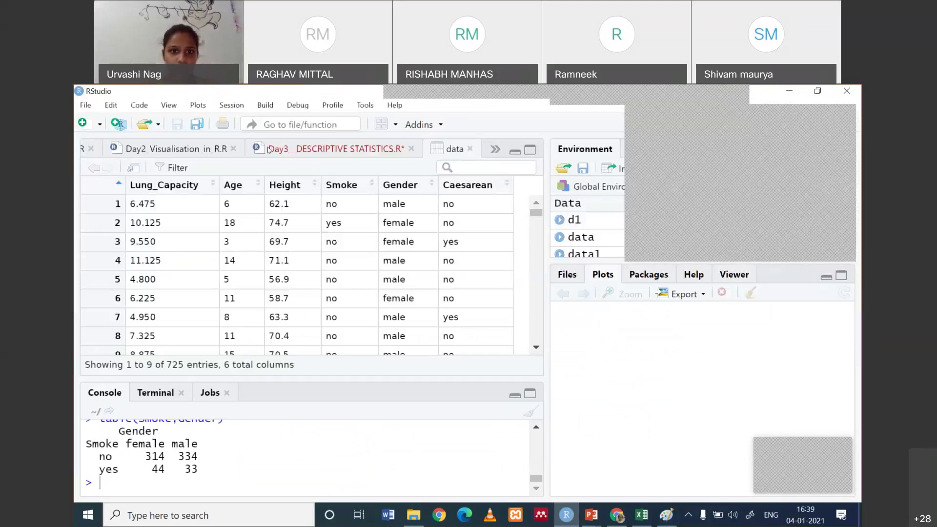
click(270, 150)
click(226, 289)
key(Down)
key(Down)
key(Down)
key(Down)
key(Down)
key(Down)
key(Down)
key(Down)
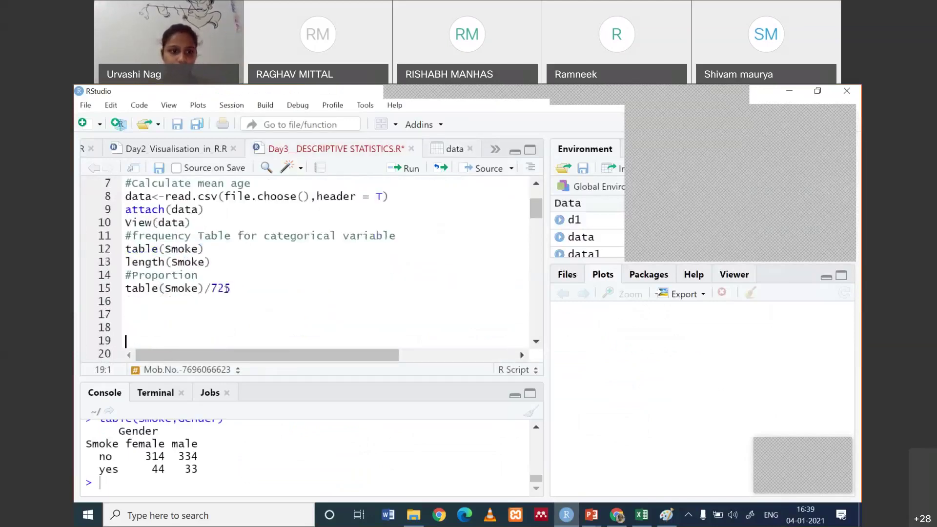
key(Down)
key(Down)
key(Down)
key(Down)
key(Down)
key(Down)
key(Down)
key(Down)
key(Down)
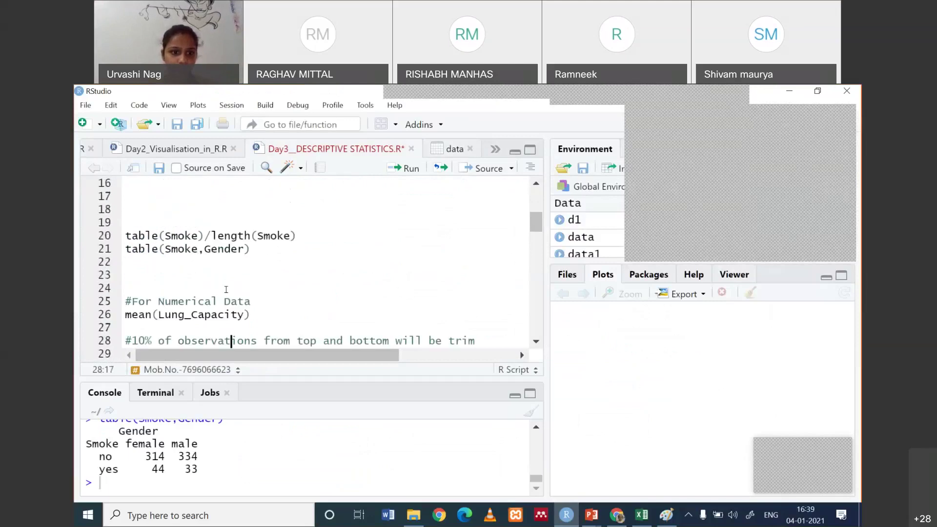
key(Up)
key(Up)
key(Down)
text(mean()
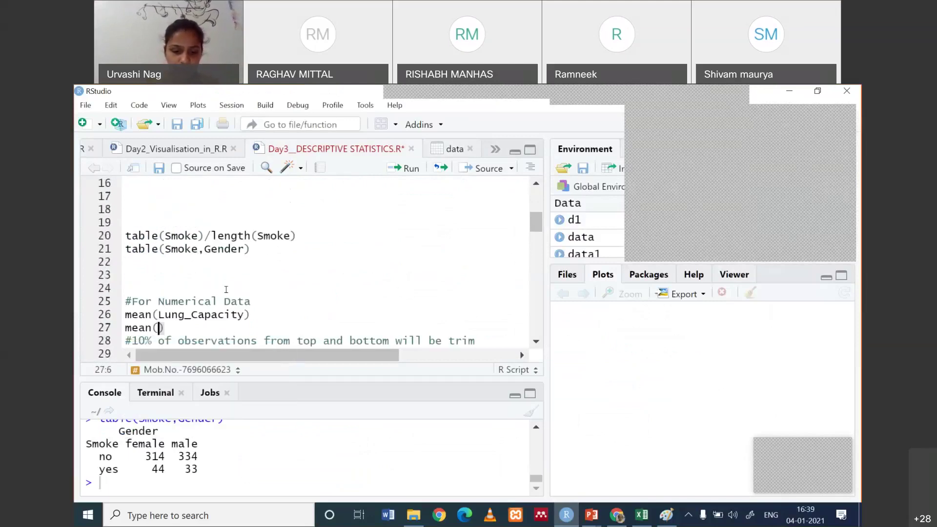
text(a)
key(BackSpace)
text(A))
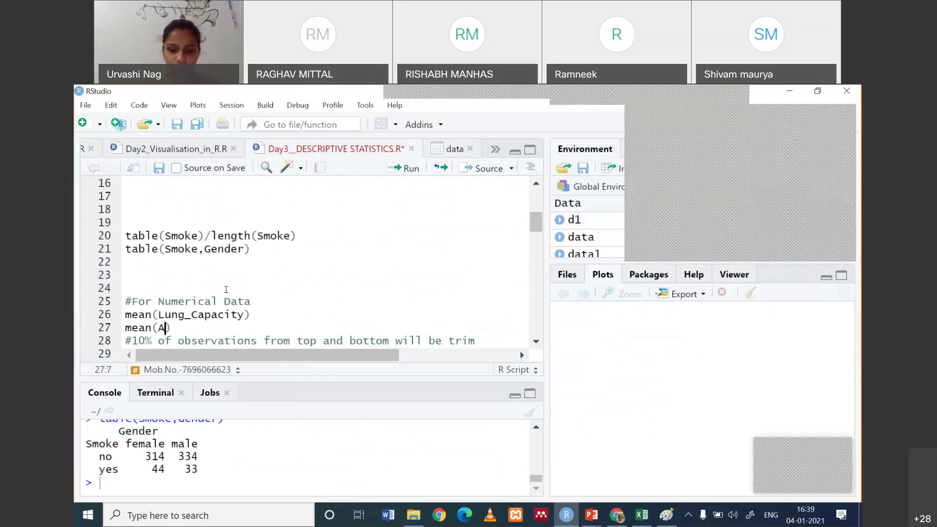
text(ge)
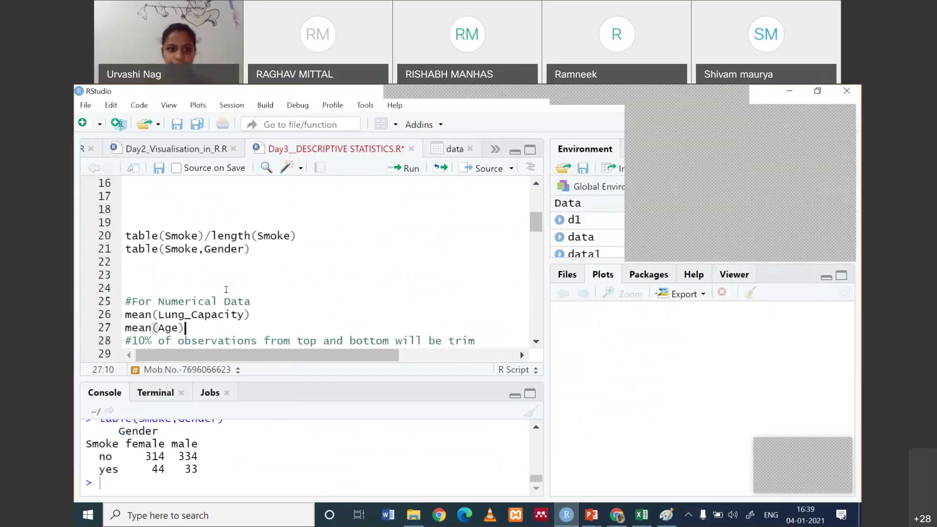
key(ctrl+Return)
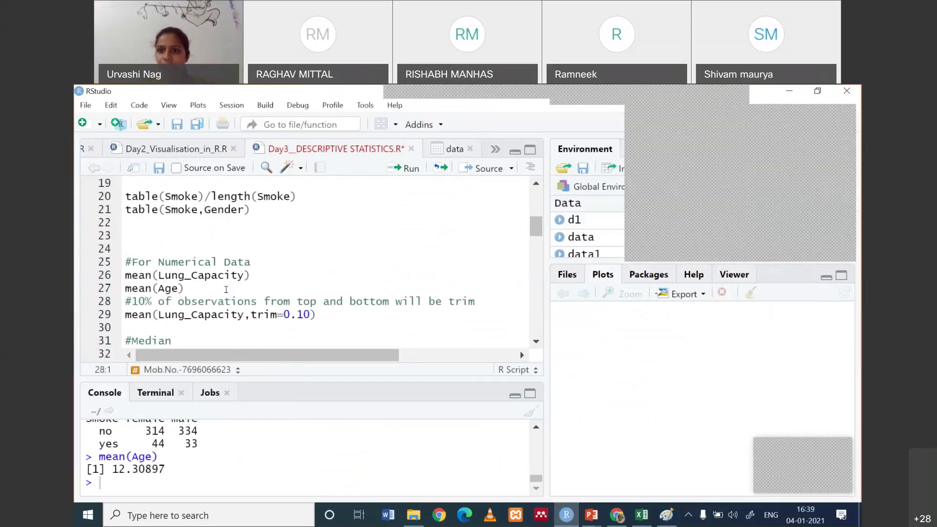
Highlight the trim=0.10 argument on line 29, and run mean(Lung_Capacity,trim=0.10)
click(209, 325)
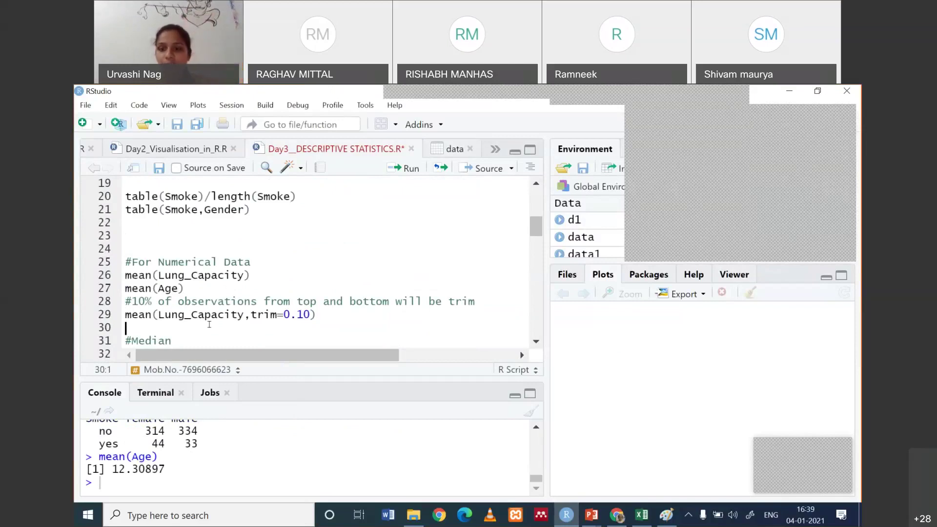
click(316, 315)
key(shift+Left)
key(shift+Left)
key(shift+Left)
key(shift+Left)
shift+click(248, 313)
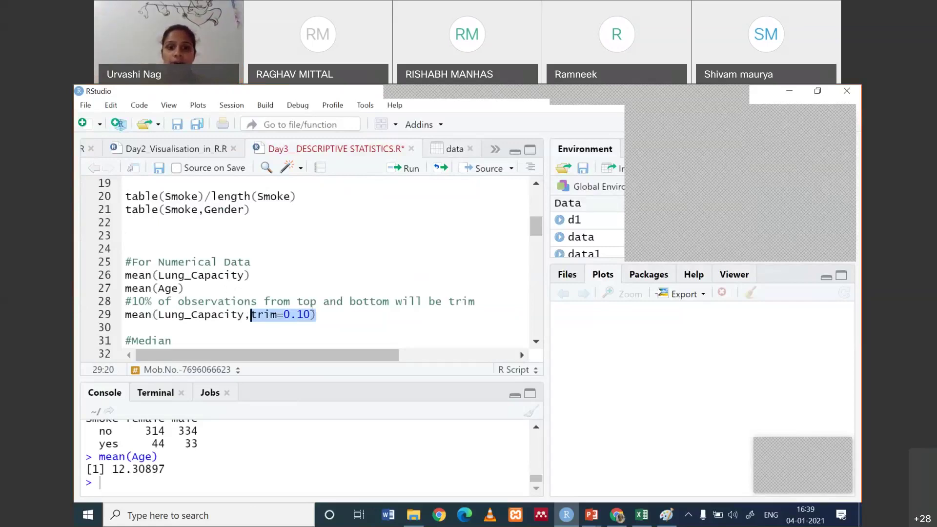
click(313, 308)
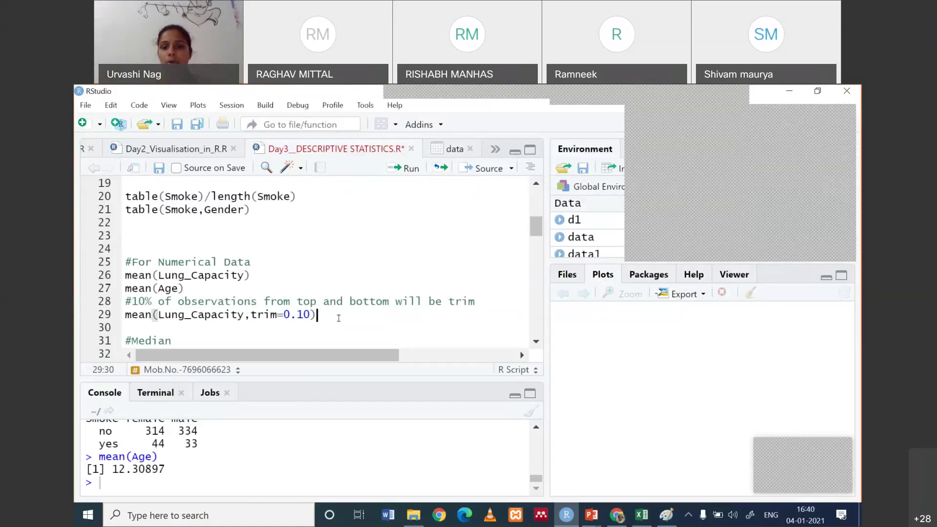
mouse_move(337, 318)
mouse_down()
mouse_move(337, 328)
mouse_move(324, 316)
mouse_up()
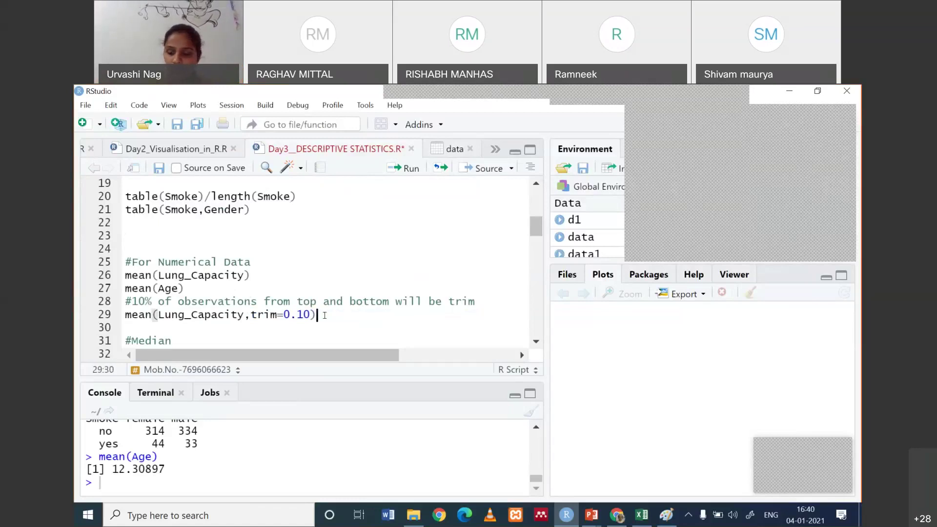
key(ctrl+Return)
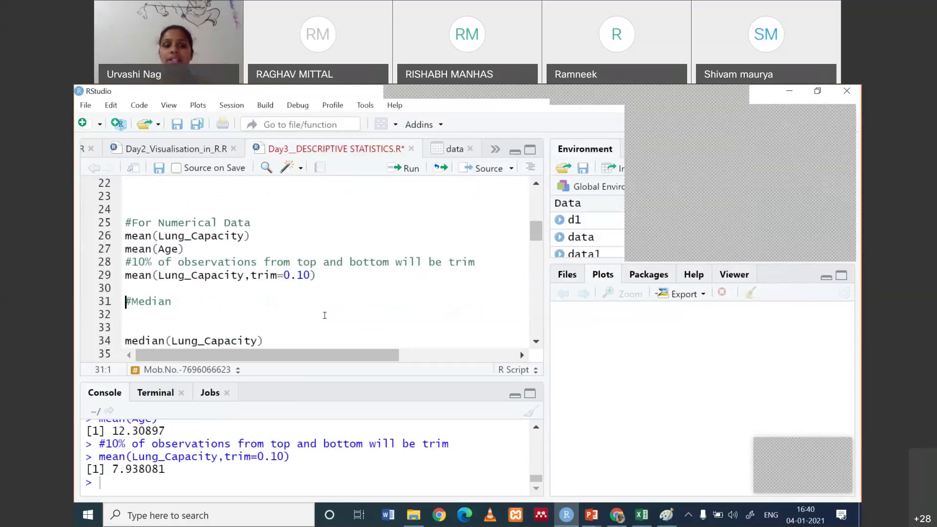
Show the data view briefly, return to the Day3 script, and run median(Lung_Capacity) on line 34
click(444, 150)
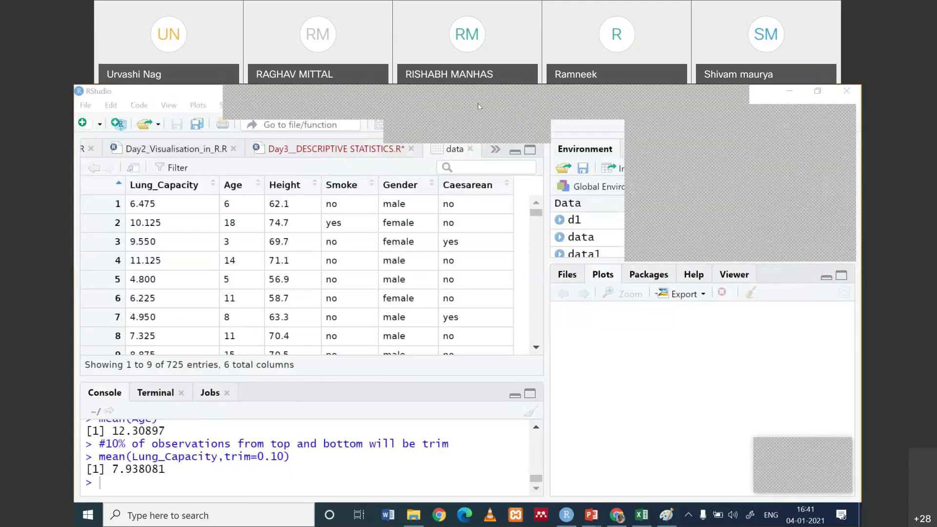
click(338, 154)
click(262, 329)
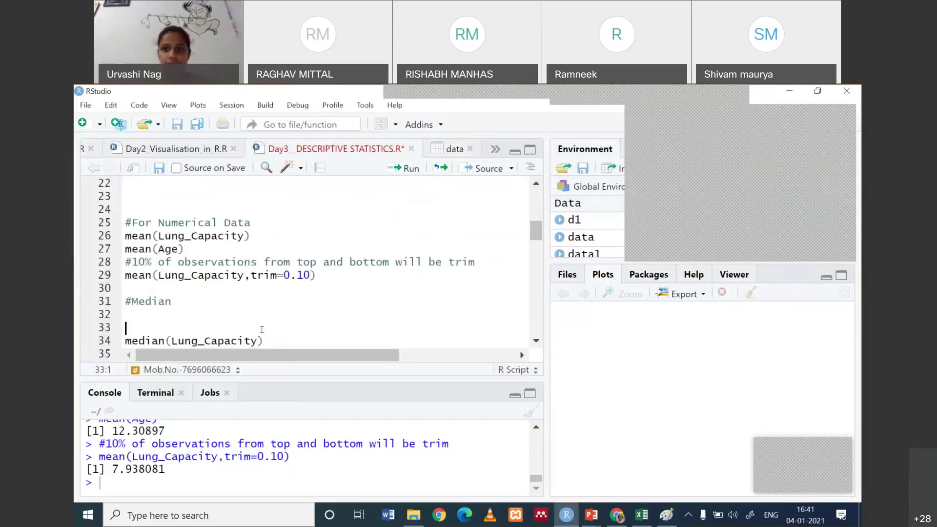
click(265, 340)
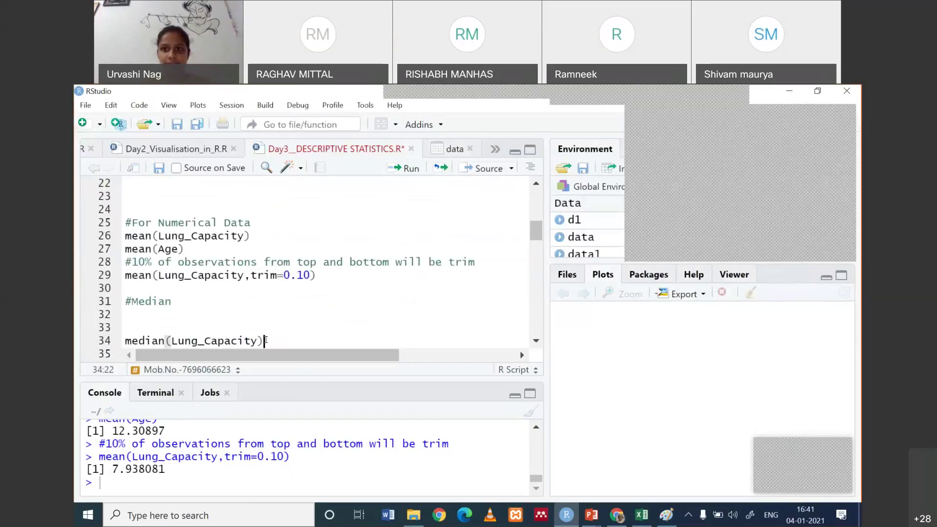
key(ctrl+Return)
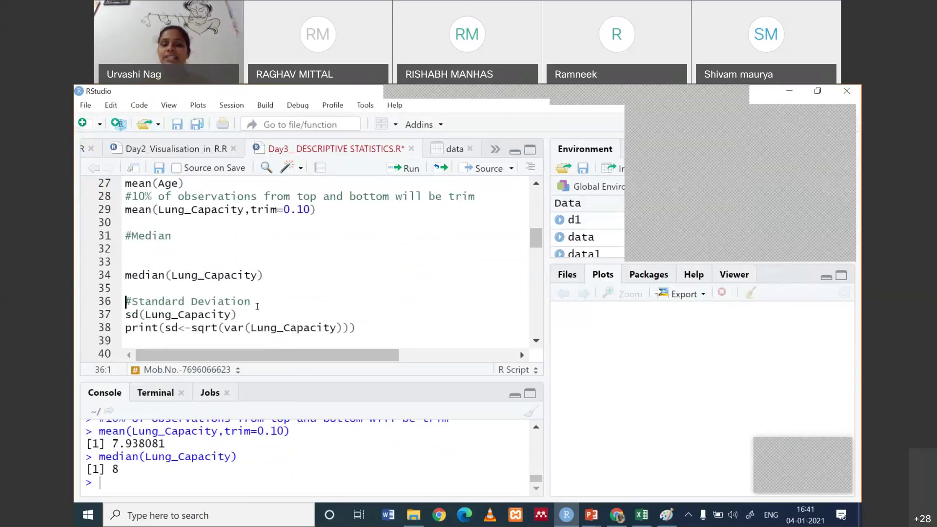
Highlight sd on line 37, and sqrt and var on line 38, in the Standard Deviation section
drag(137, 313, 122, 313)
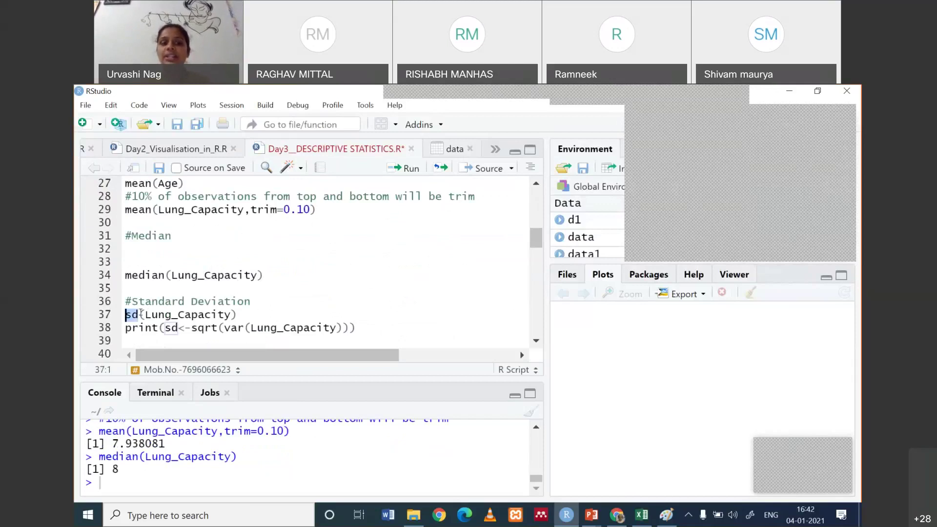
click(238, 313)
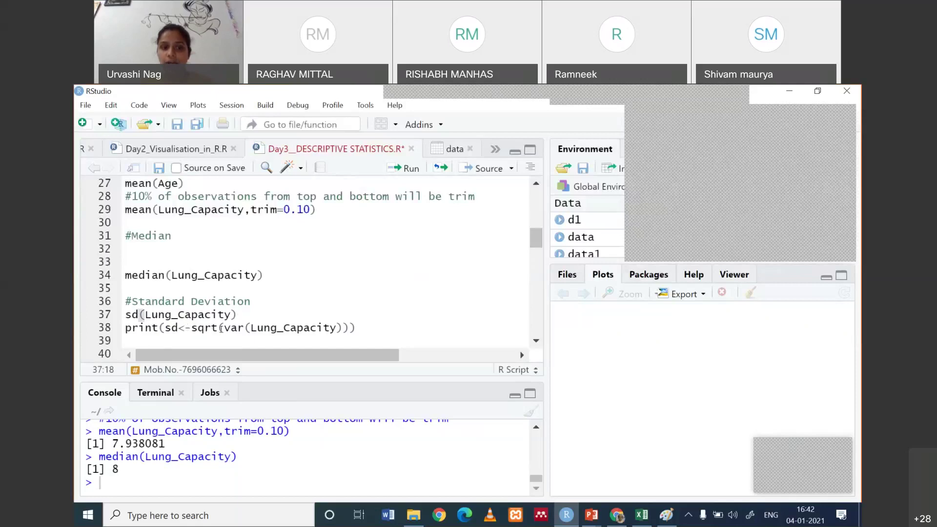
drag(224, 328, 191, 328)
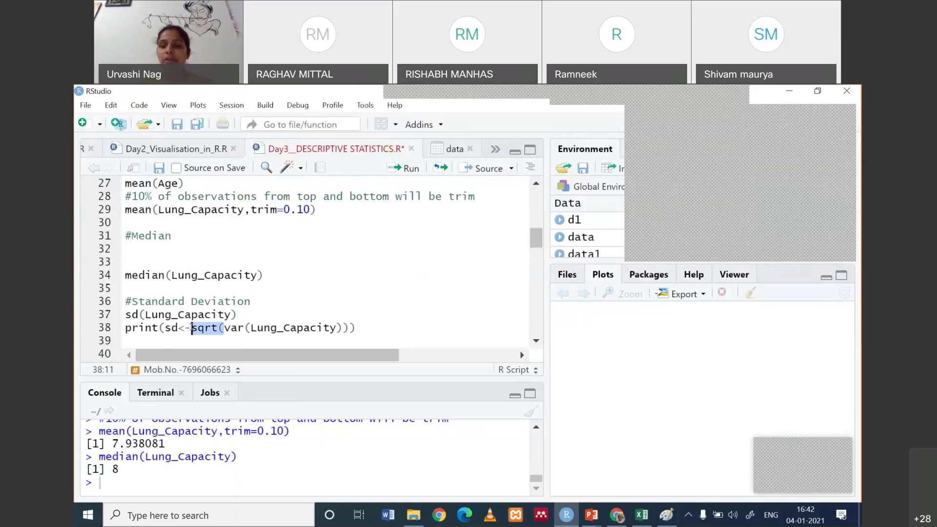
click(241, 327)
drag(244, 327, 224, 327)
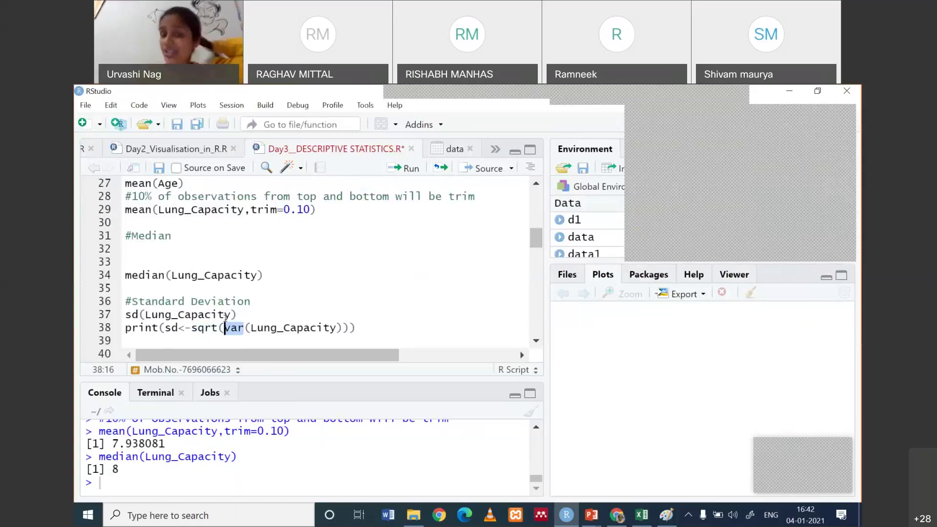
Switch to day3.pptx in PowerPoint, and show slide 4 with the variance calculation
click(619, 518)
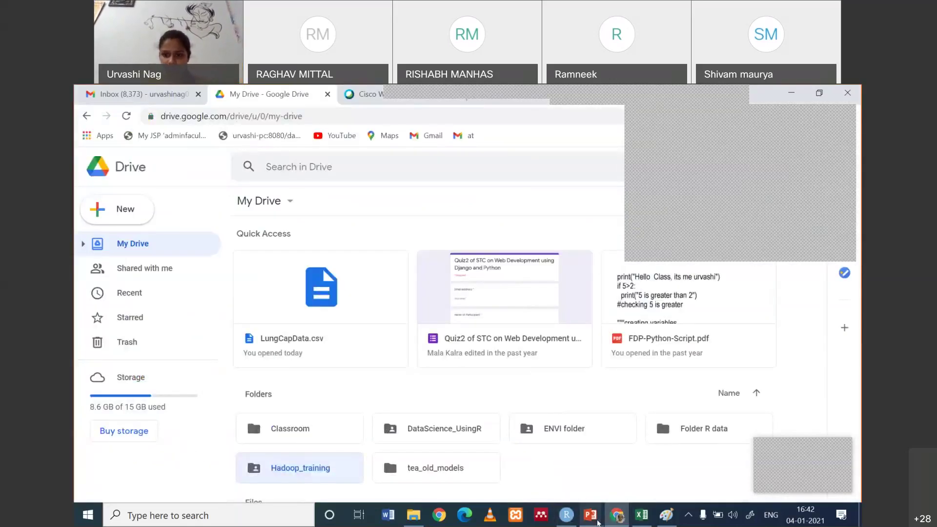
click(598, 521)
click(477, 477)
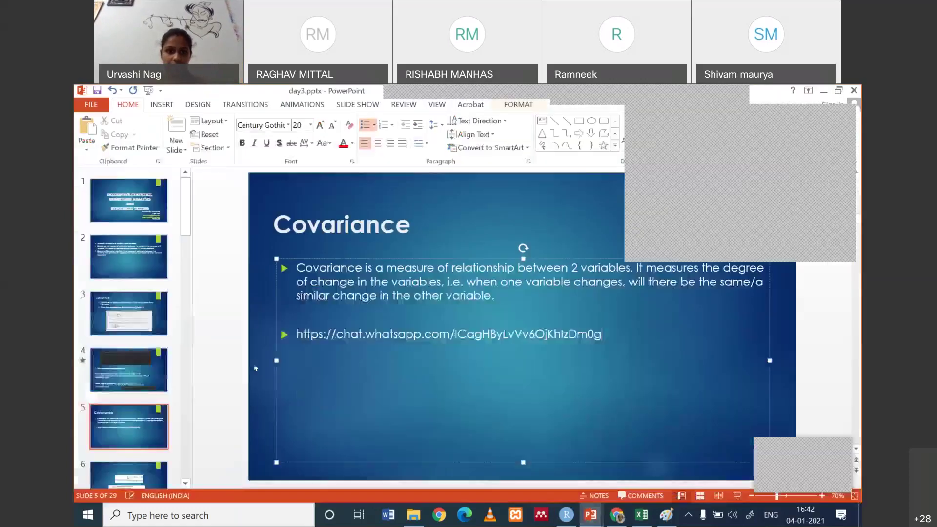
scroll(261, 367, up, 1)
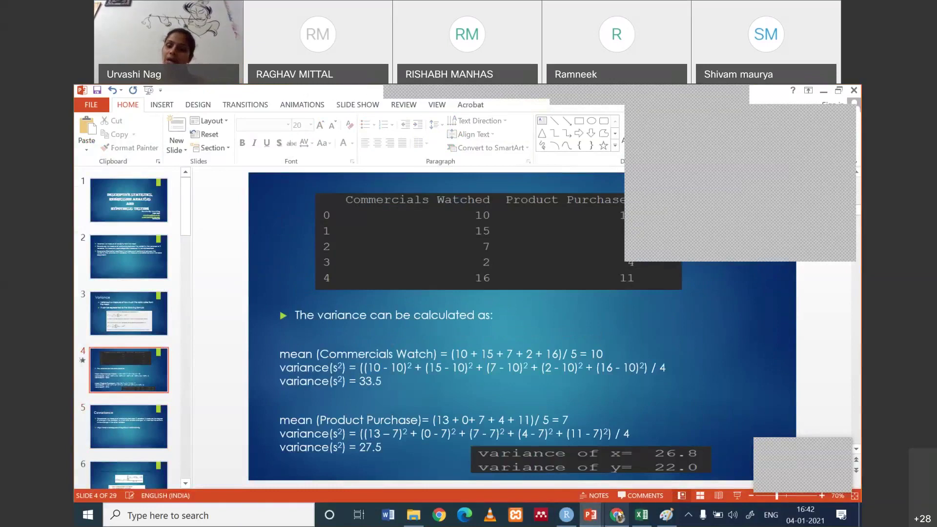
Switch to Google Drive in Chrome, and open Commercial.csv from the Hadoop_training folder for preview
mouse_move(622, 515)
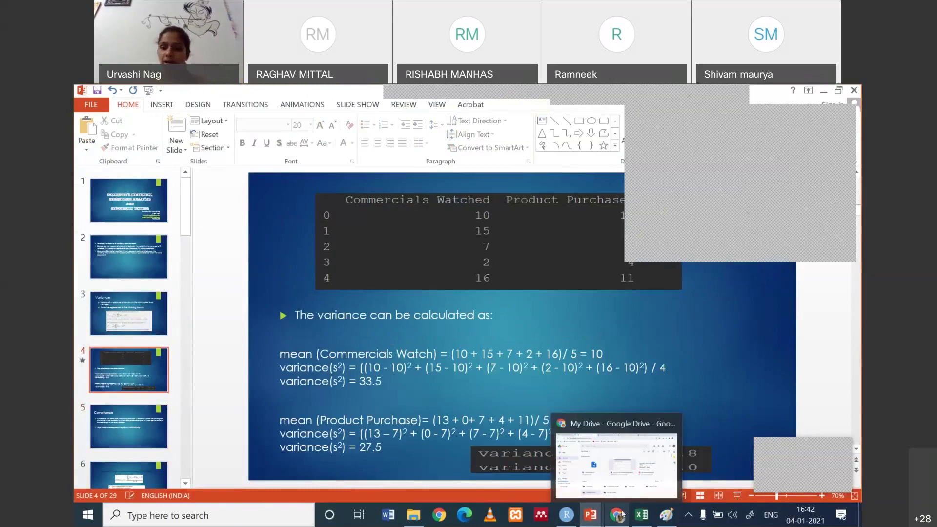
click(567, 516)
click(244, 328)
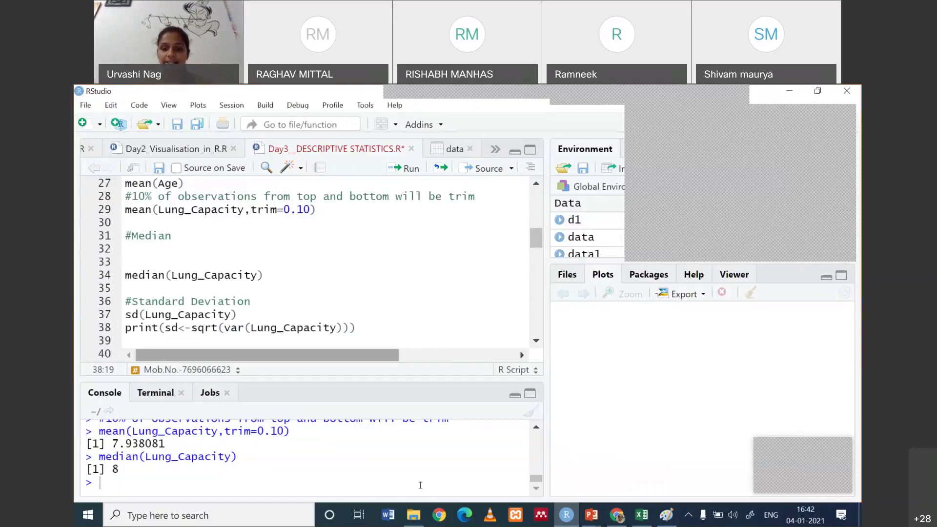
click(617, 515)
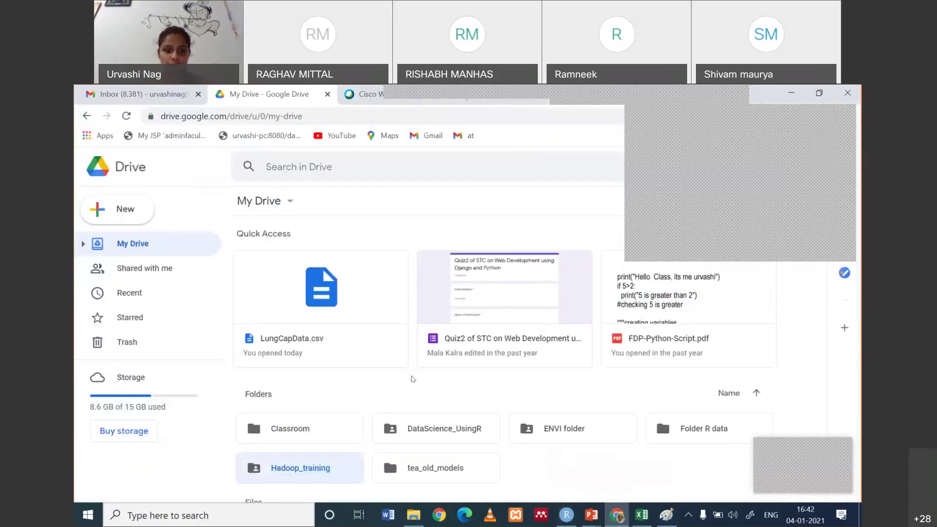
double_click(302, 462)
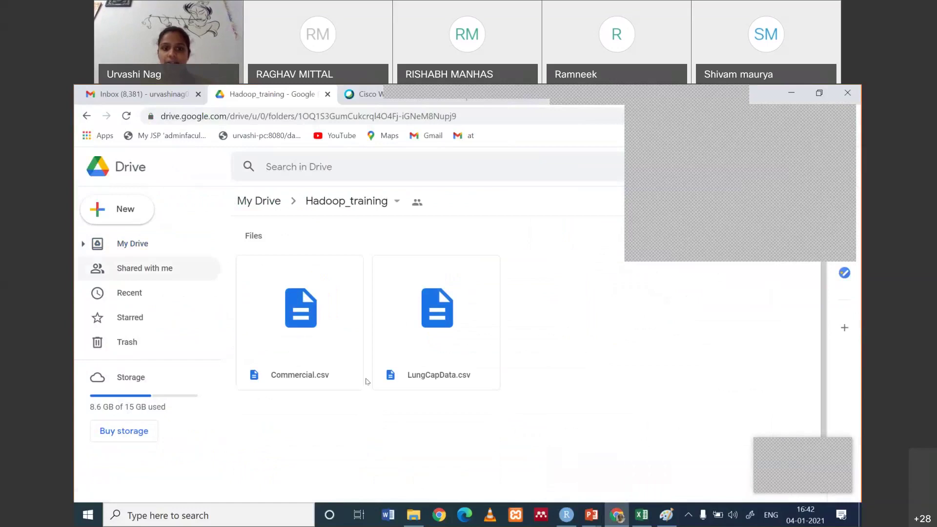
double_click(300, 337)
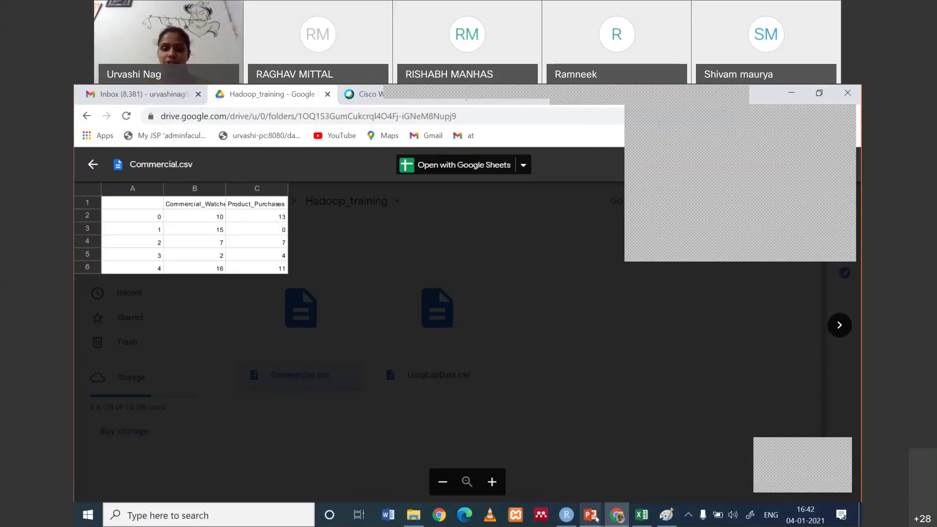
Compare the Commercial.csv preview with the table on slide 4 of day3.pptx, and close the preview in Google Drive
mouse_move(591, 515)
click(488, 485)
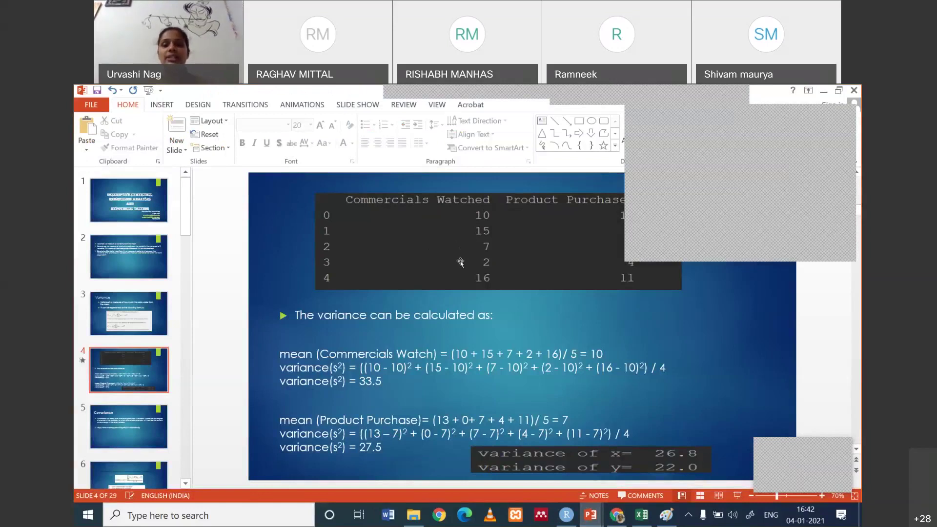
click(401, 379)
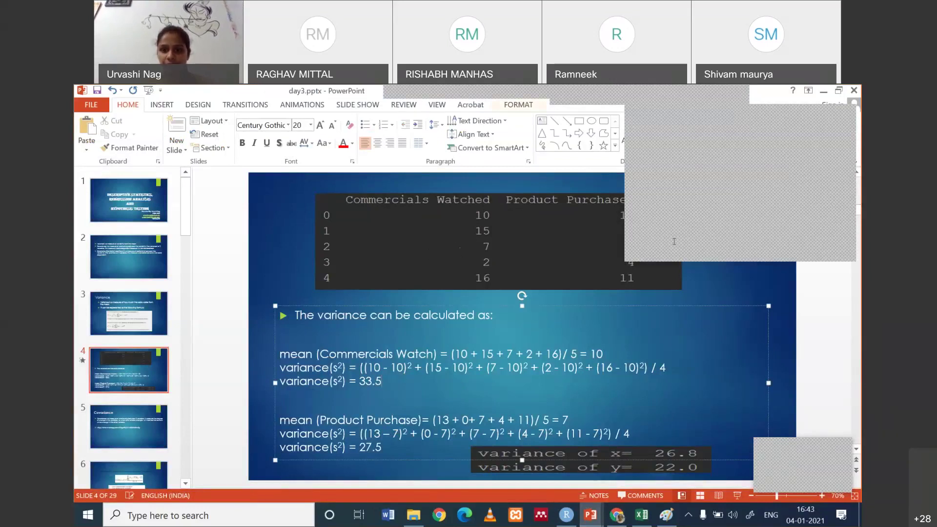
click(616, 515)
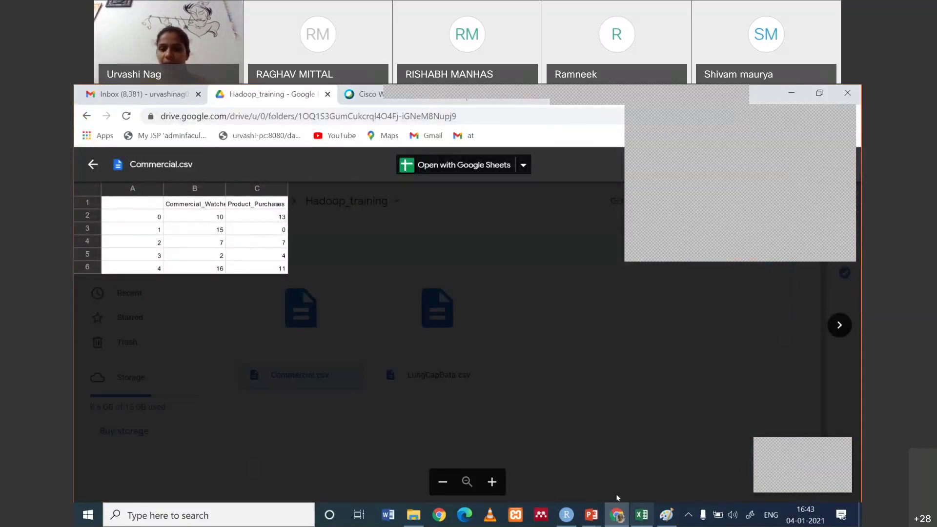
mouse_move(619, 516)
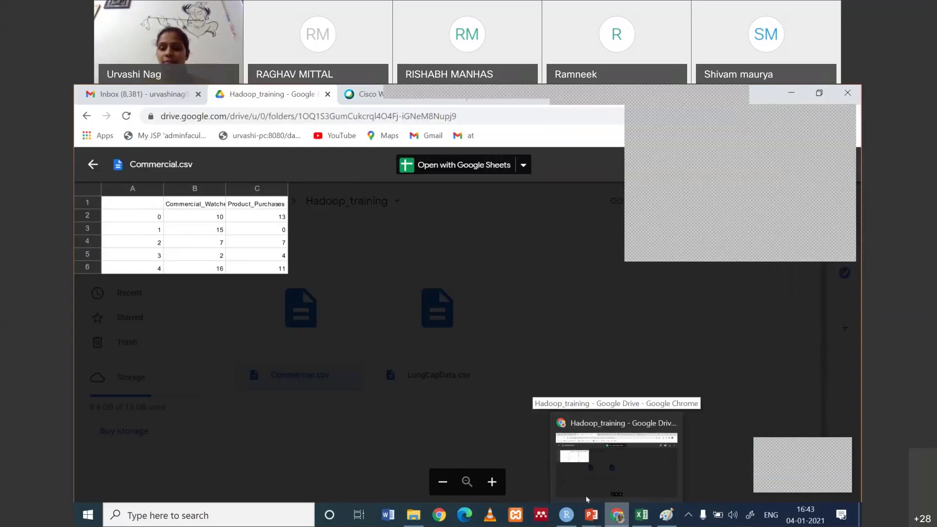
mouse_move(591, 513)
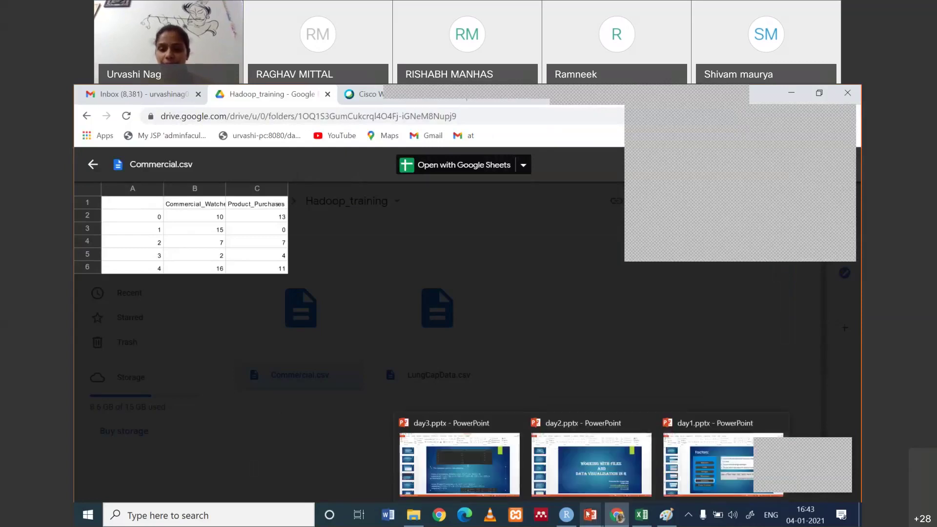
click(505, 476)
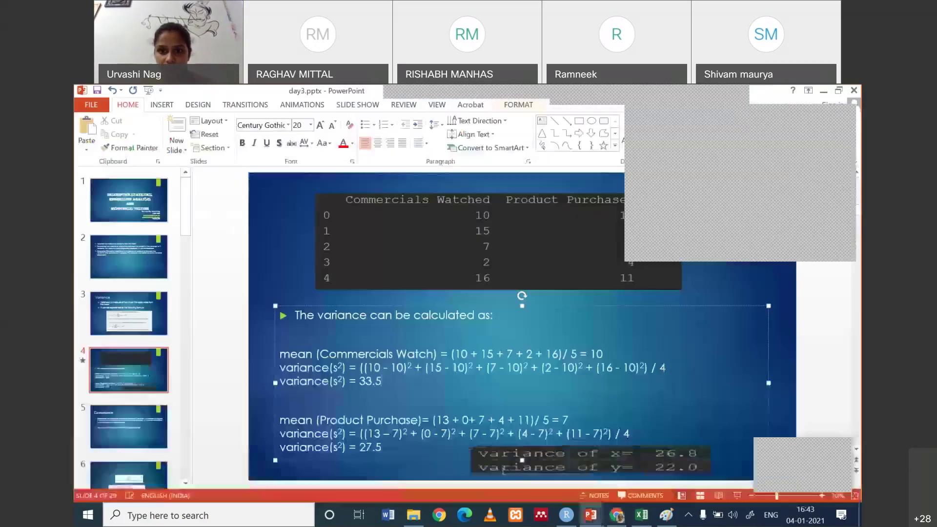
click(285, 251)
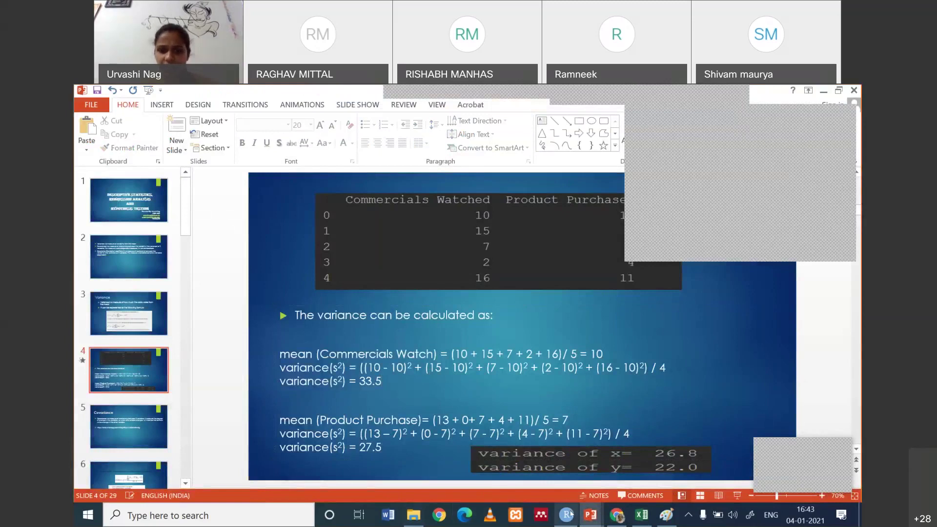
click(617, 514)
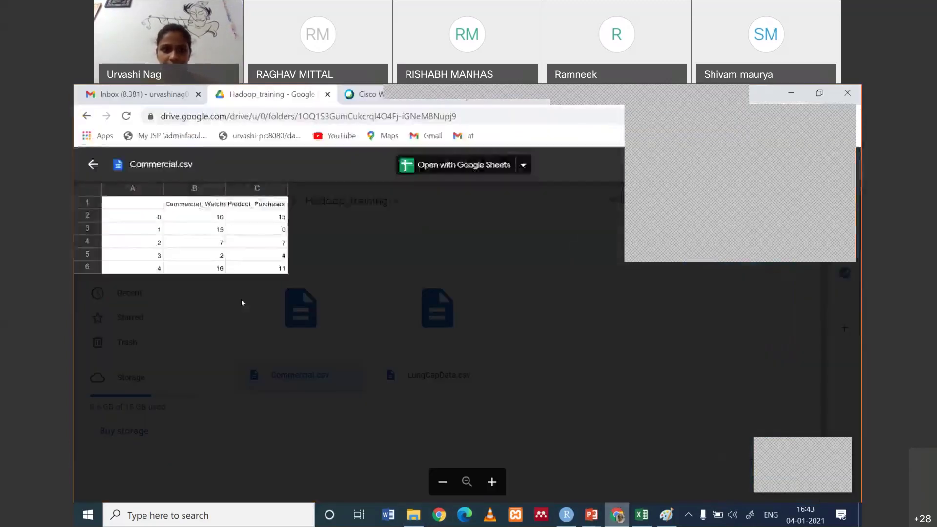
click(93, 164)
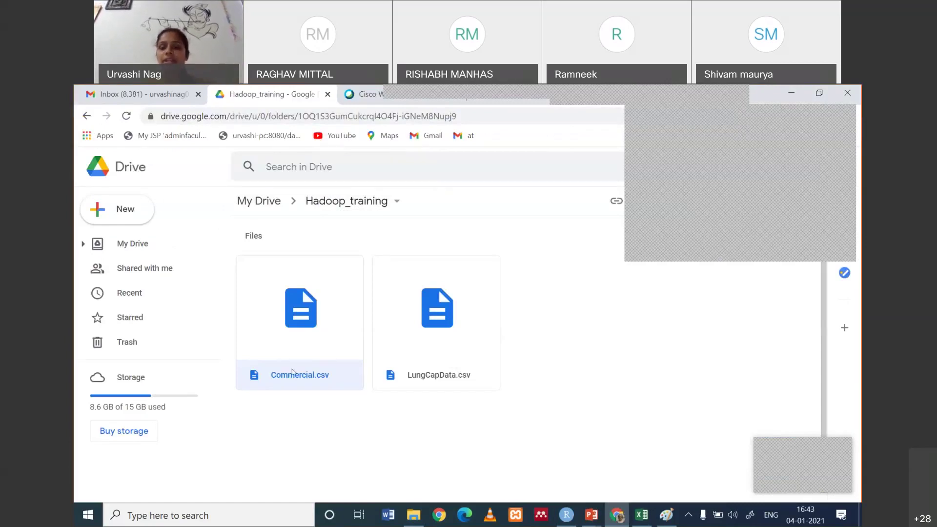
Switch back to slide 4 of day3.pptx, and point out the variance calculation for Commercials Watch
mouse_move(588, 513)
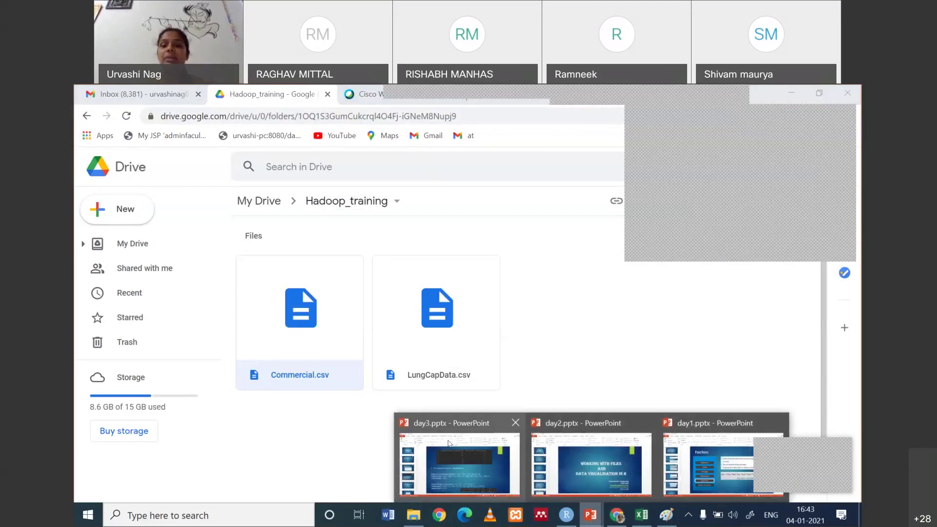
click(459, 466)
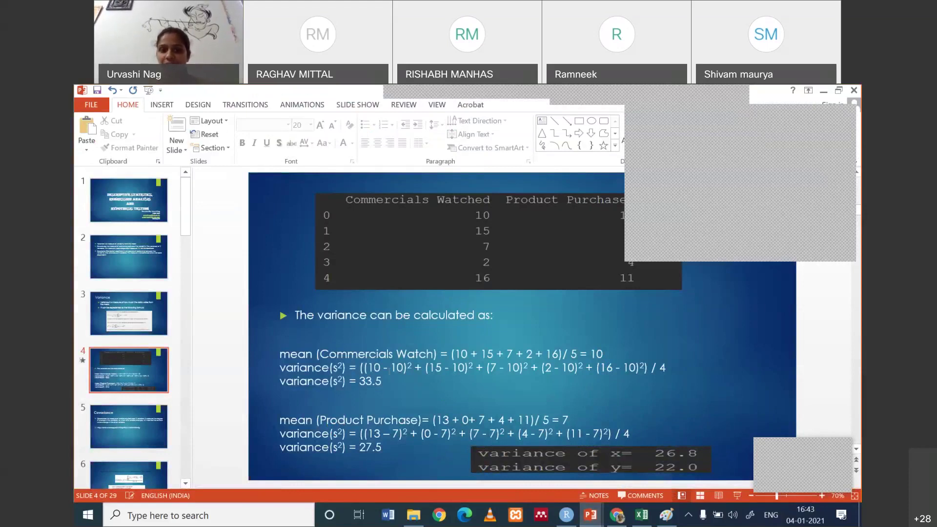
click(389, 372)
drag(389, 372, 386, 379)
click(386, 379)
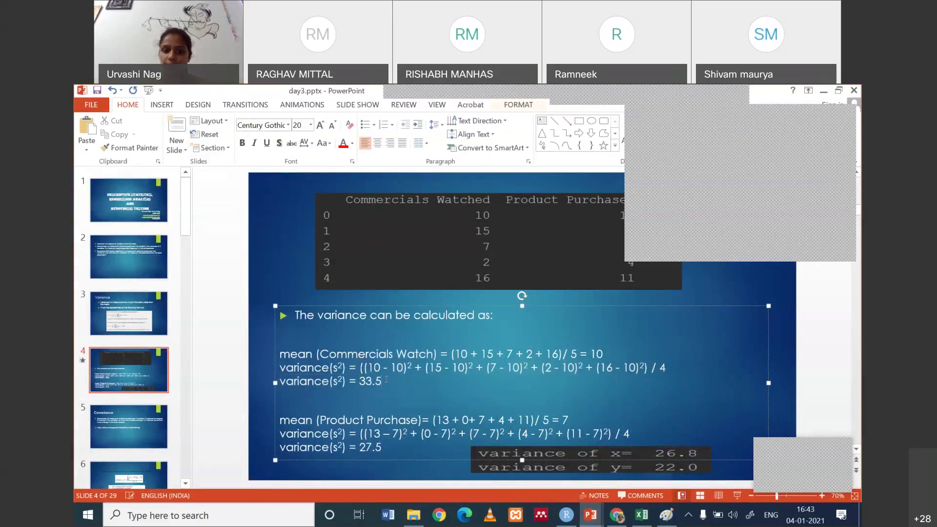
click(280, 278)
Switch to RStudio, show the Minimum and Maximum of LungCapacity heading below the standard deviation code, and save the Day3 script
mouse_move(566, 513)
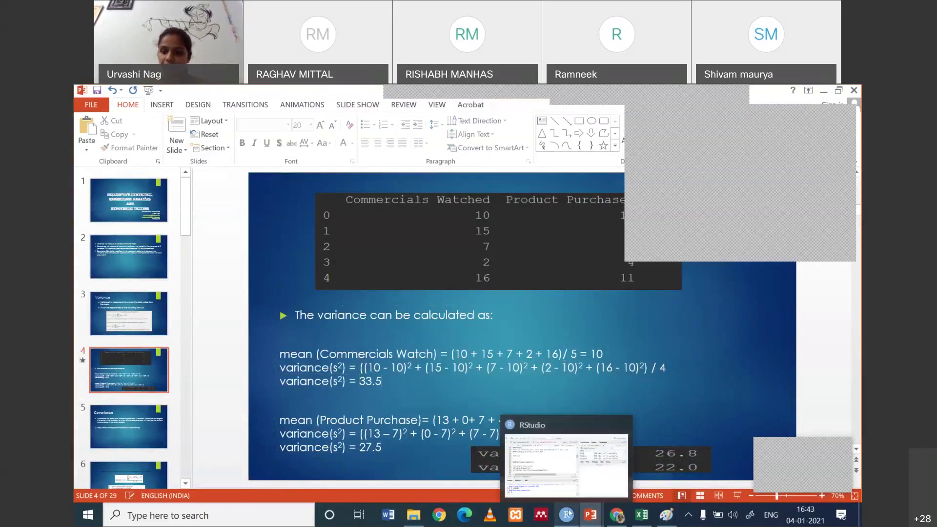
click(588, 483)
click(357, 328)
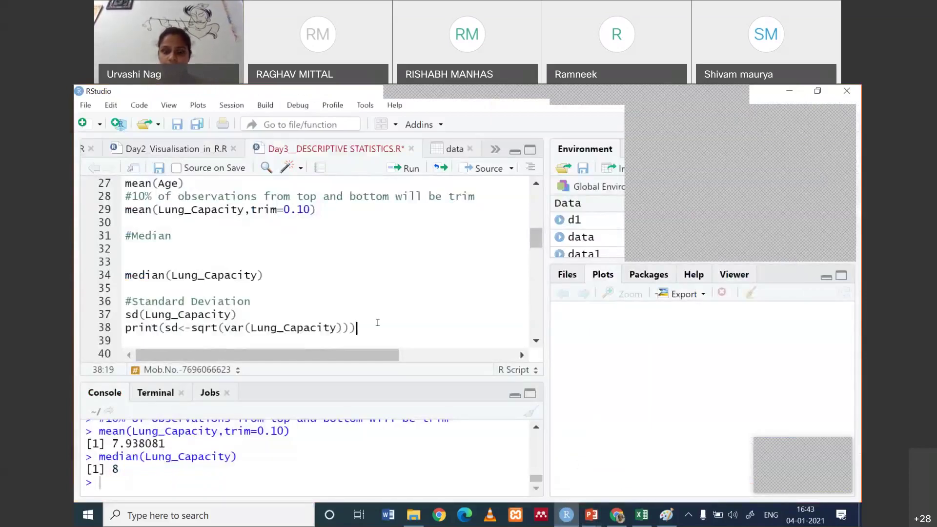
key(Return)
key(Return)
text(#Minimum and Maximum of LungCapacity)
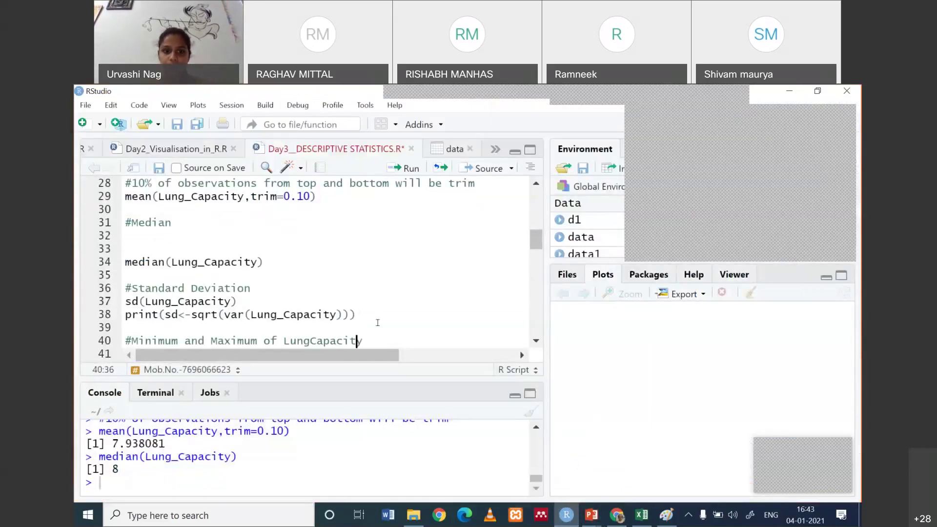
key(Up)
key(Up)
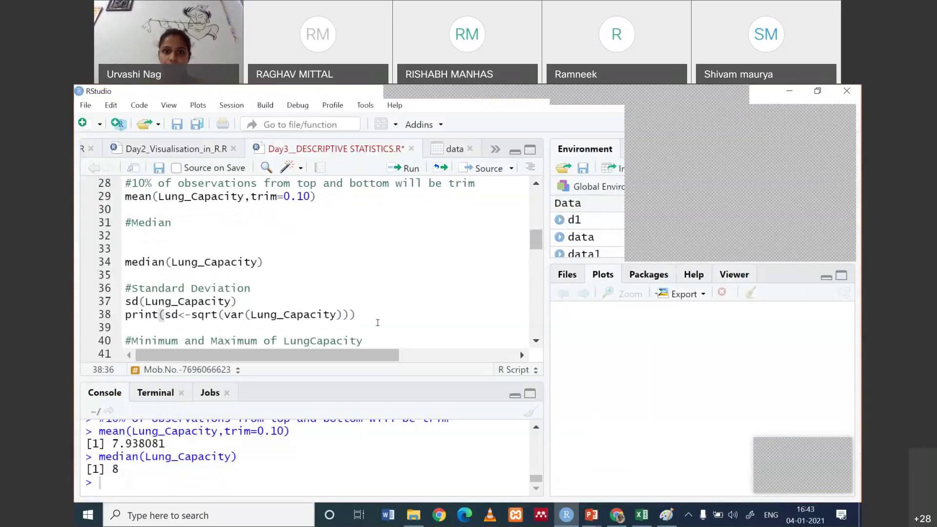
click(431, 223)
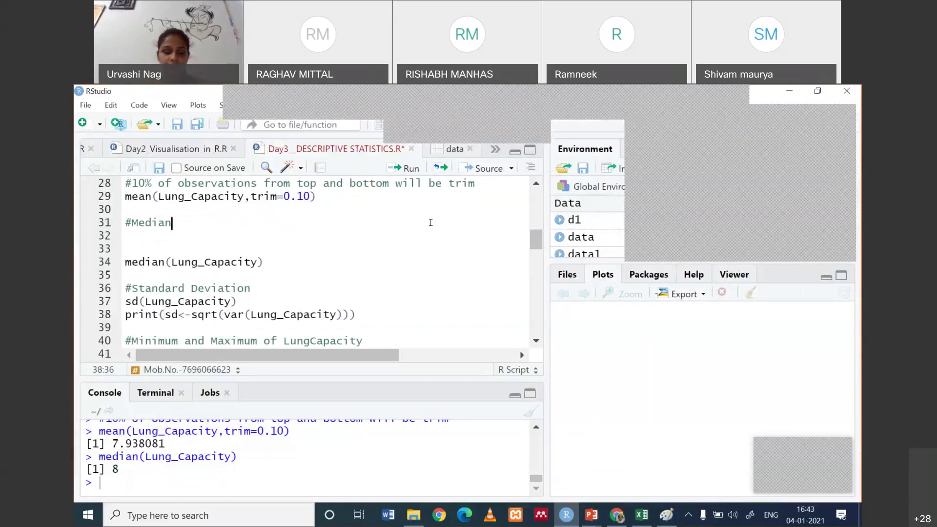
key(ctrl+s)
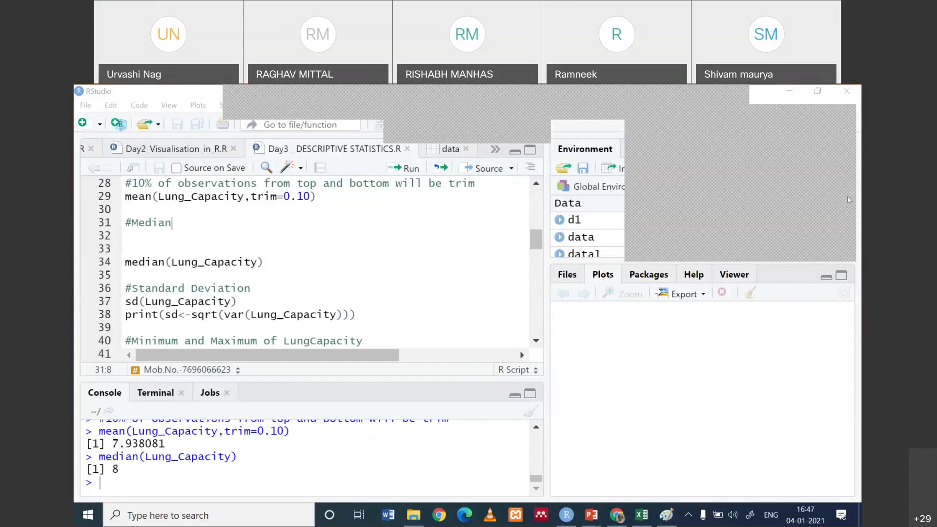
click(380, 236)
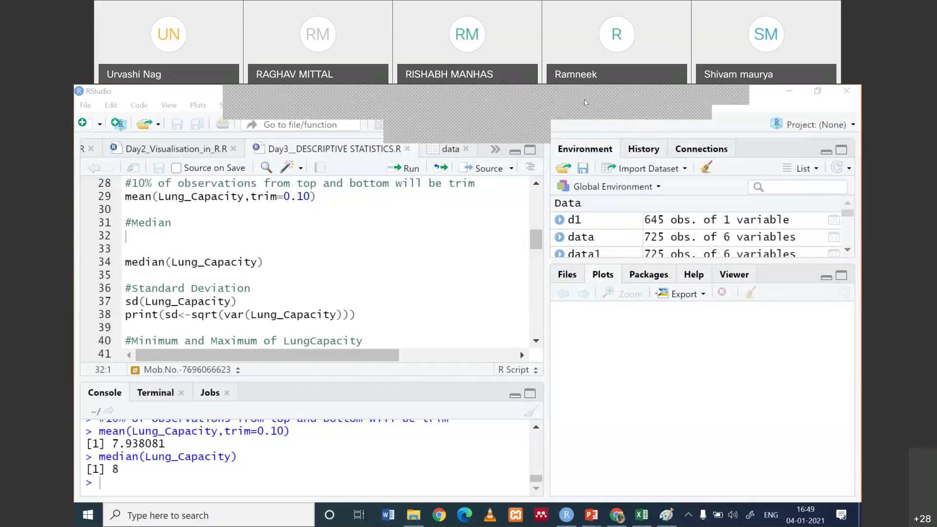
click(426, 244)
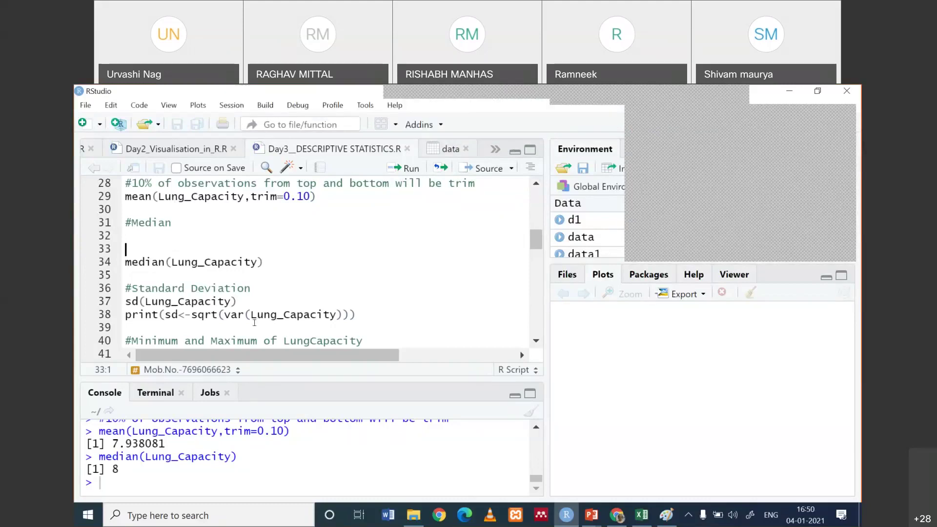
click(294, 297)
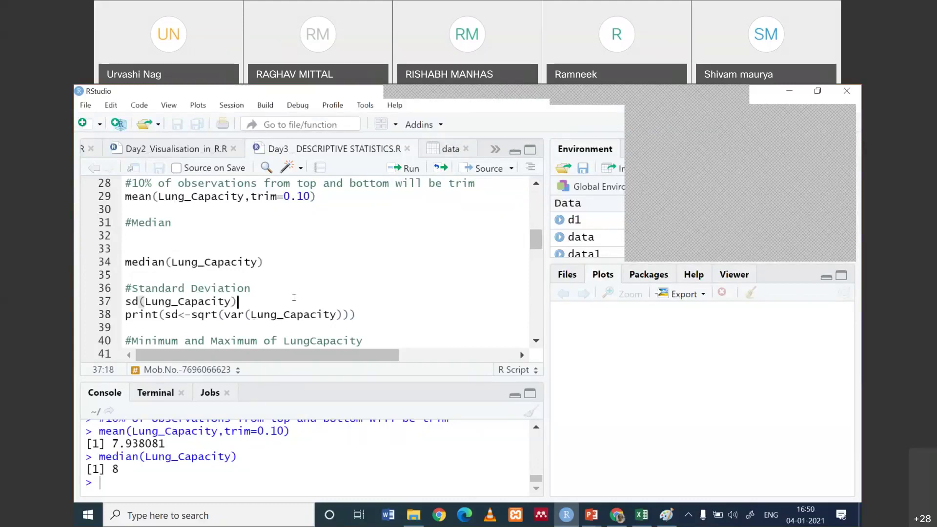
key(Down)
key(Down)
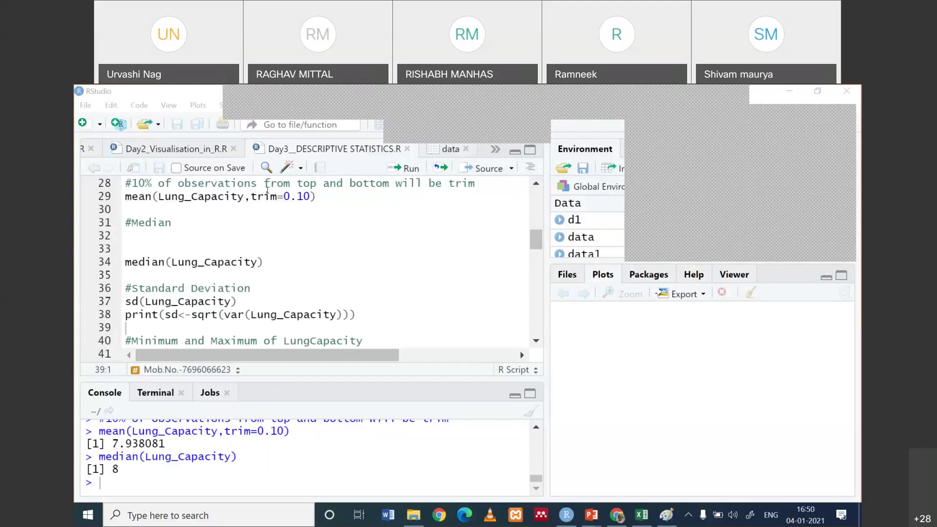
click(286, 291)
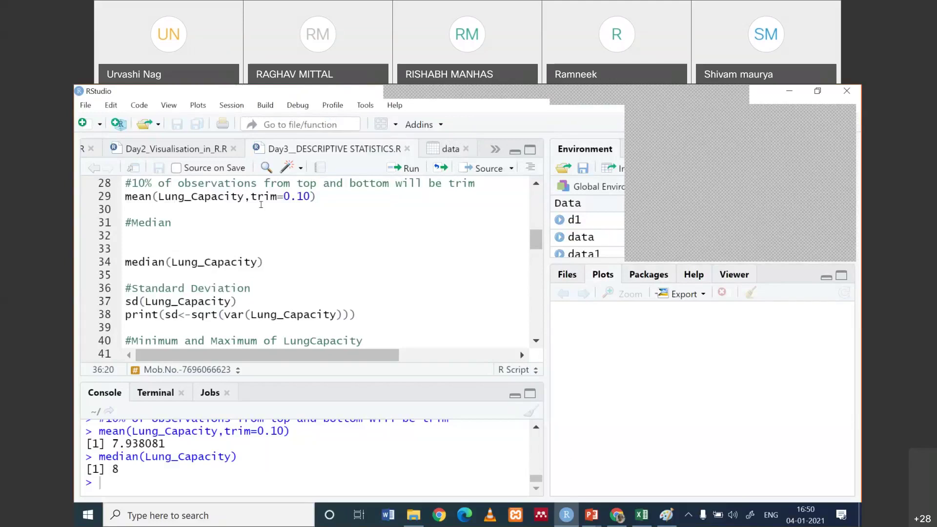
click(850, 142)
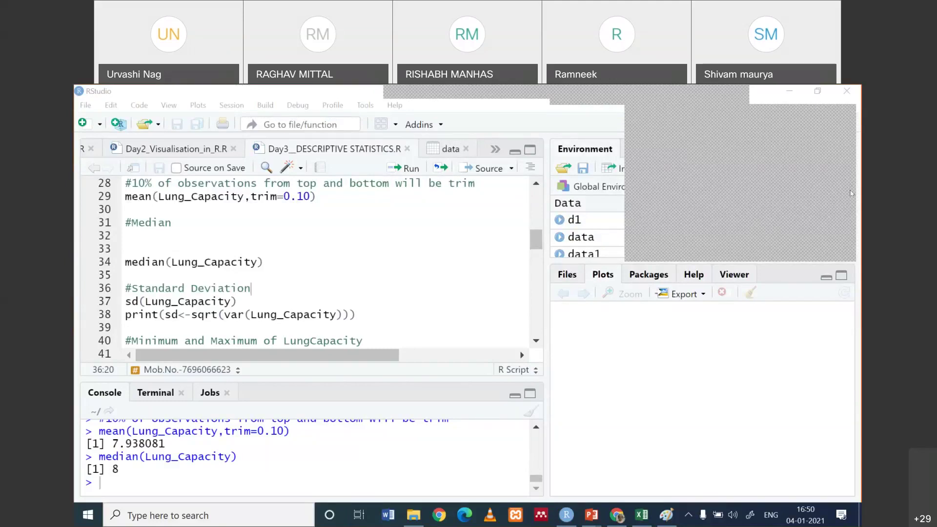
Go from the standard deviation code to min(Lung_Capacity) and max(Lung_Capacity) on lines 43 and 44
click(297, 314)
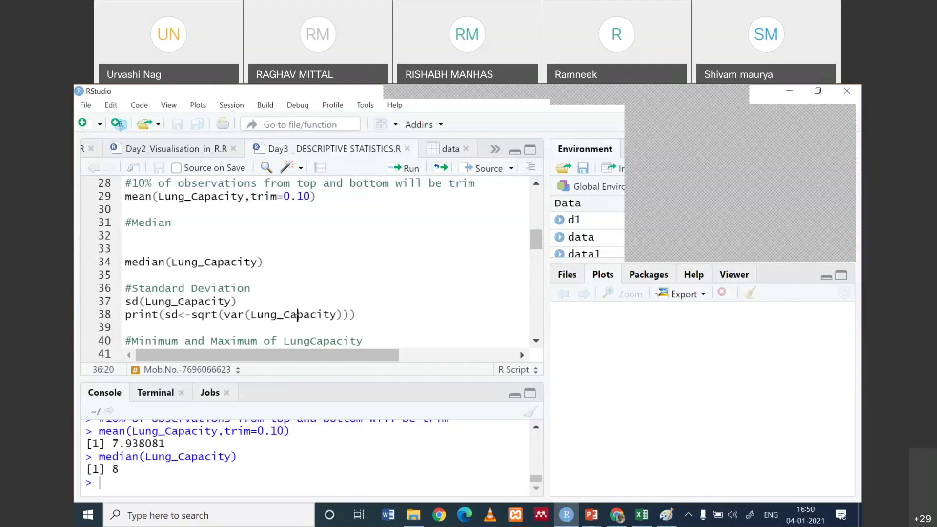
key(Down)
key(Down)
key(Down)
key(Down)
key(Down)
key(Down)
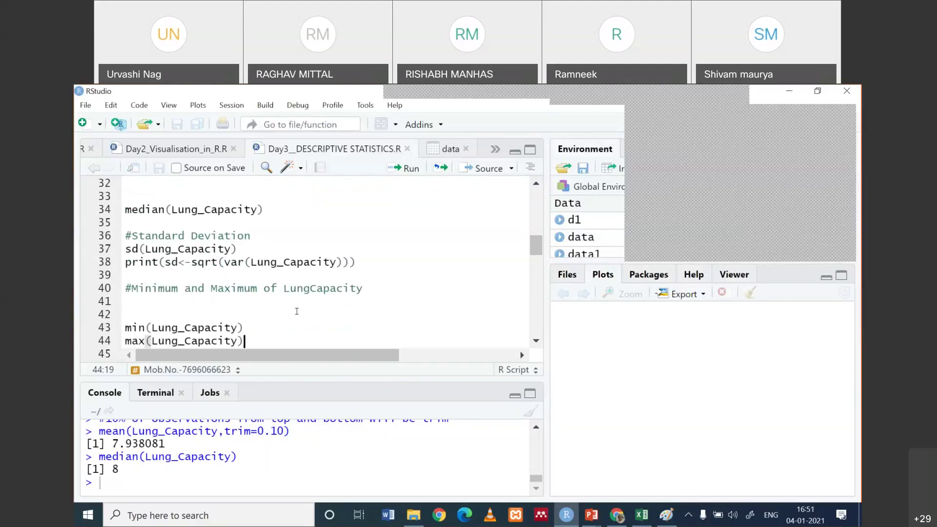
key(Return)
text(#Range)
click(296, 312)
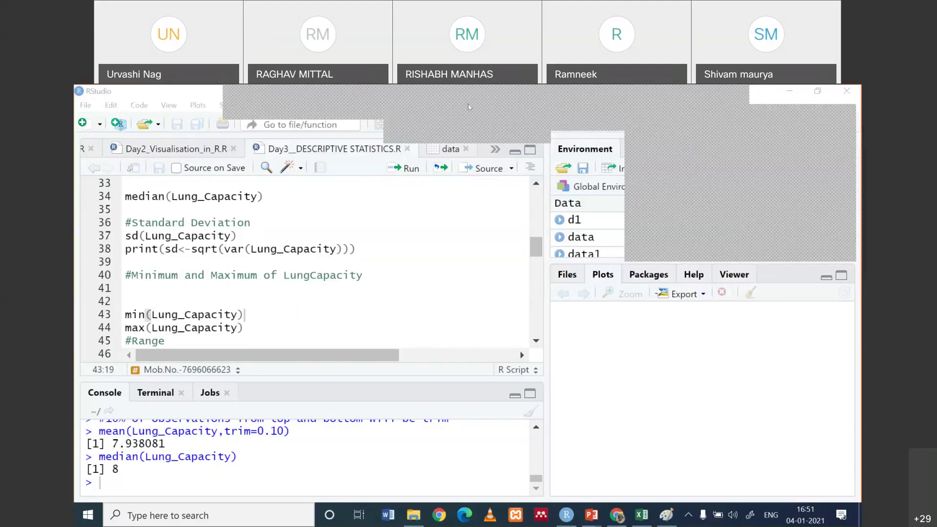
Go through the Range section with range(Lung_Capacity) on line 46, down to the Quantile heading on line 47
click(266, 334)
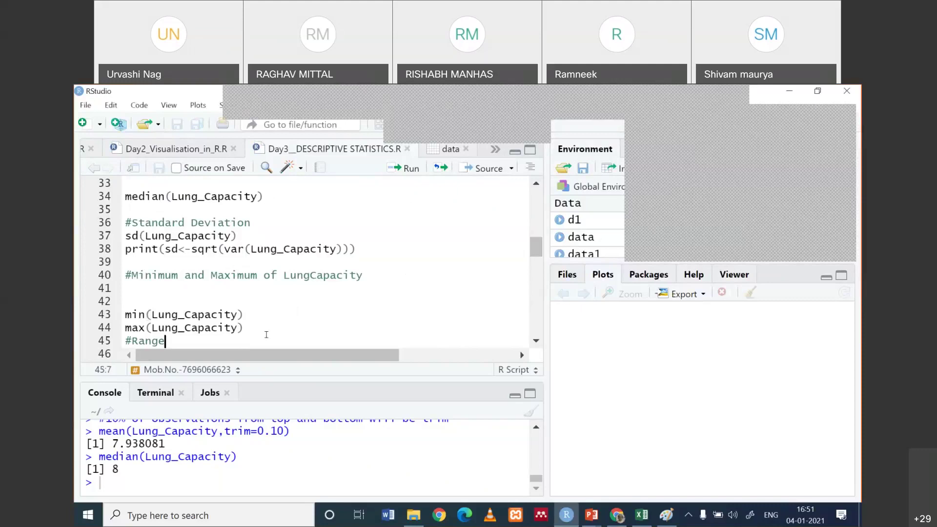
key(Return)
text(range(Lung_Capacity))
key(Return)
text(#Quantile)
key(Left)
key(Left)
key(Left)
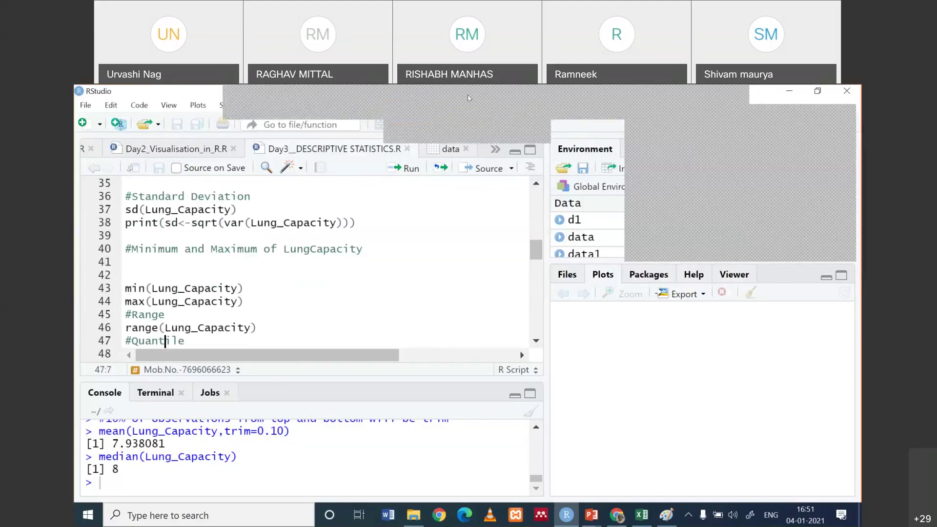
click(468, 98)
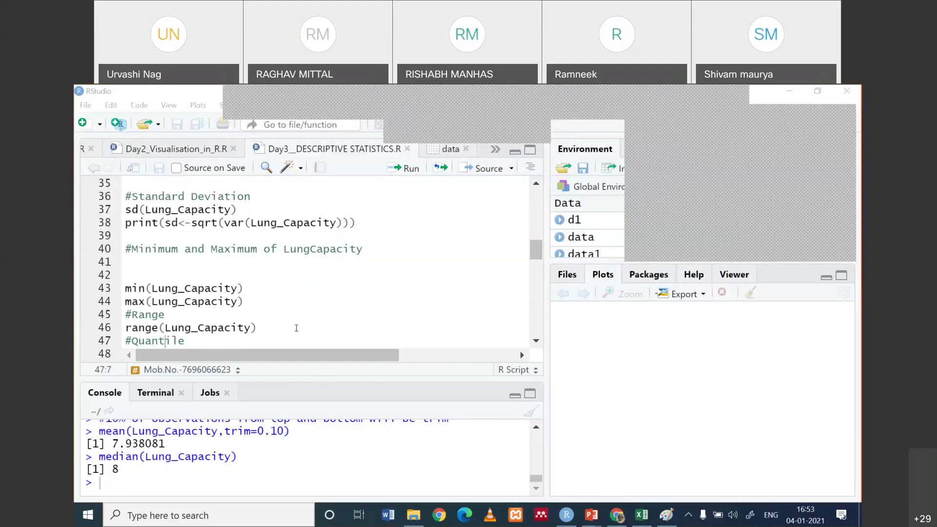
Go through quantile(Lung_Capacity,probs = c(0,0.25,0.5,0.75,1)) on line 48 and the 20th and 80th percentile exercise comment on line 49
click(261, 341)
key(Return)
text(quantile(Lung_Capacity,probs = c(0,0.25,0.5,0.75,1)))
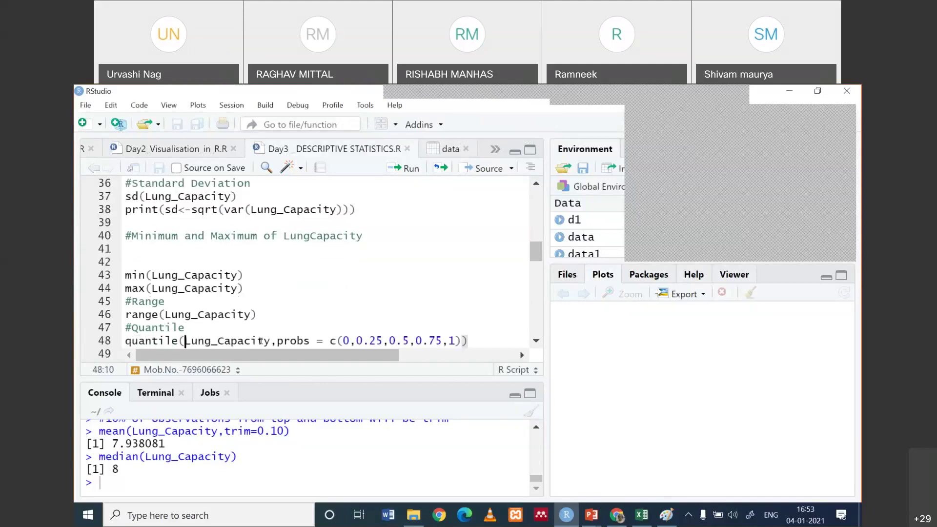
key(Return)
text(#Find 20th and 80th percentile for LungCapacity)
click(298, 340)
click(250, 325)
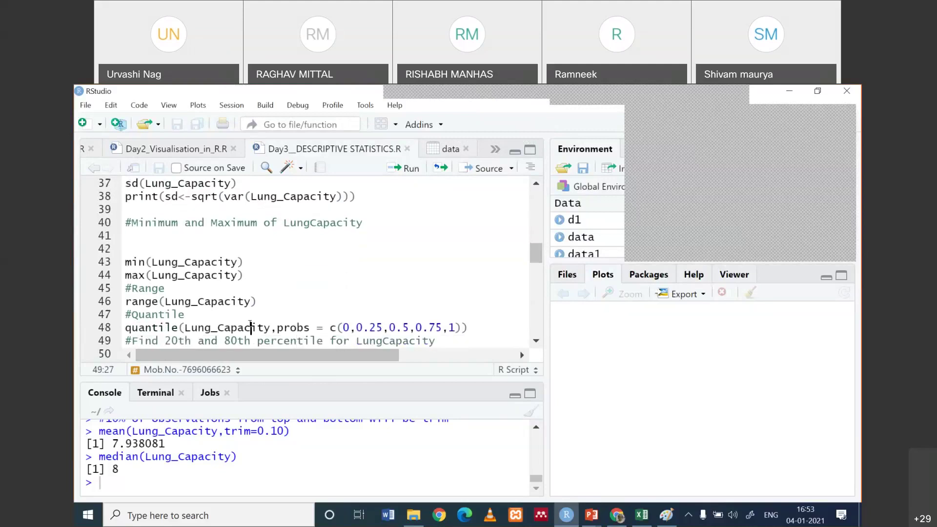
click(303, 327)
click(473, 114)
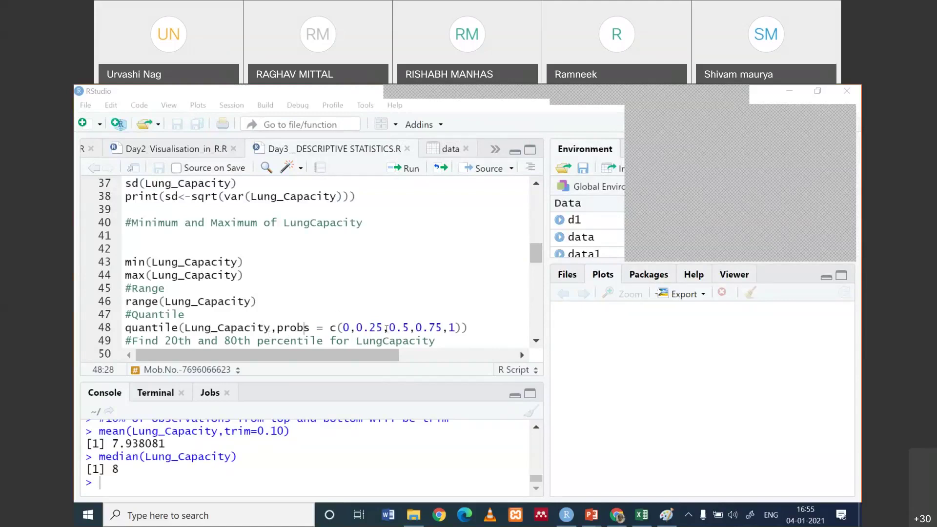
Point out the probs values 0, 0.25, 0.5 and 0.75 one after another in the quantile call on line 48
click(347, 325)
click(370, 326)
key(Right)
key(Right)
key(Right)
key(Right)
key(Right)
key(Right)
key(Right)
key(Right)
key(Right)
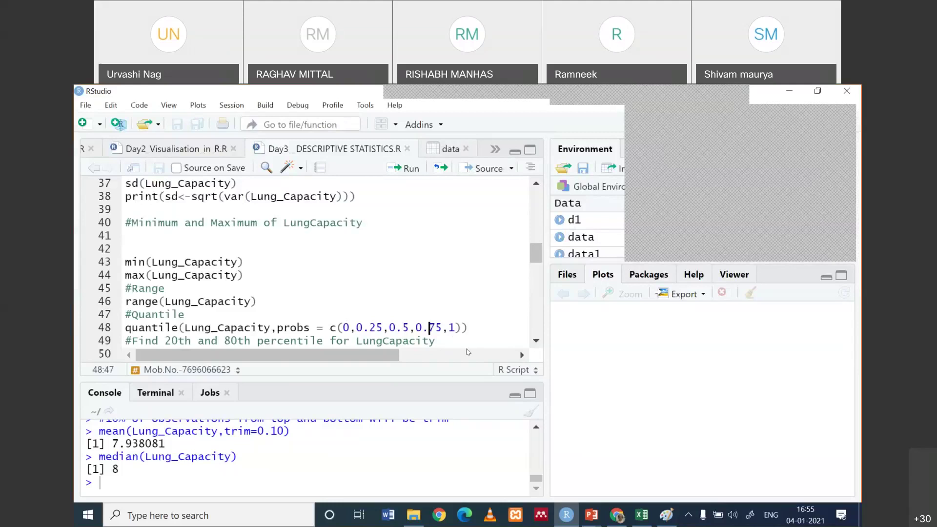
Highlight the exercise text "Find 20th and 80th percentile for LungCapacity" on line 49
drag(448, 344, 281, 111)
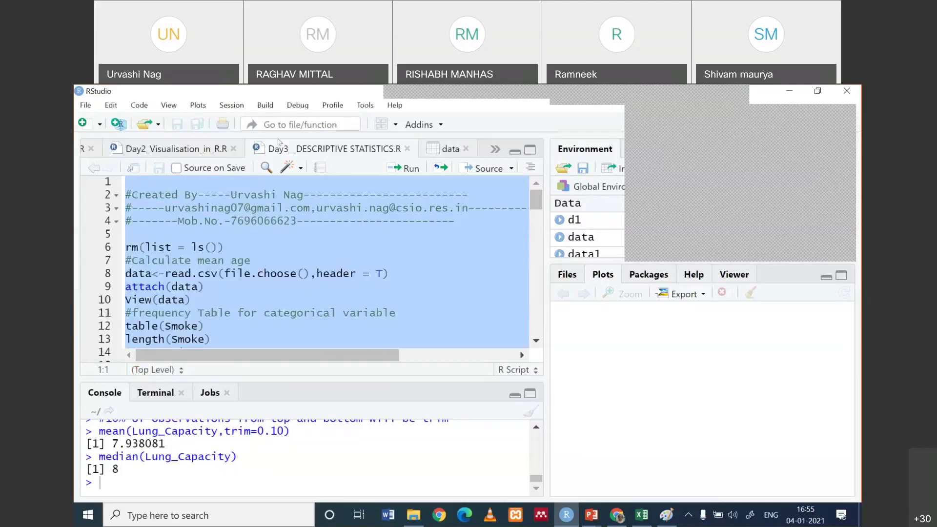
click(536, 339)
drag(536, 339, 537, 339)
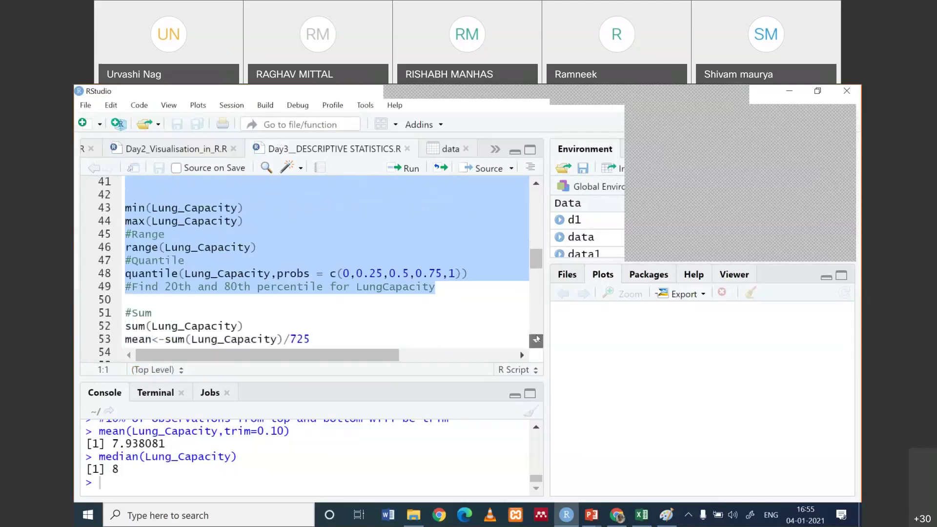
click(536, 186)
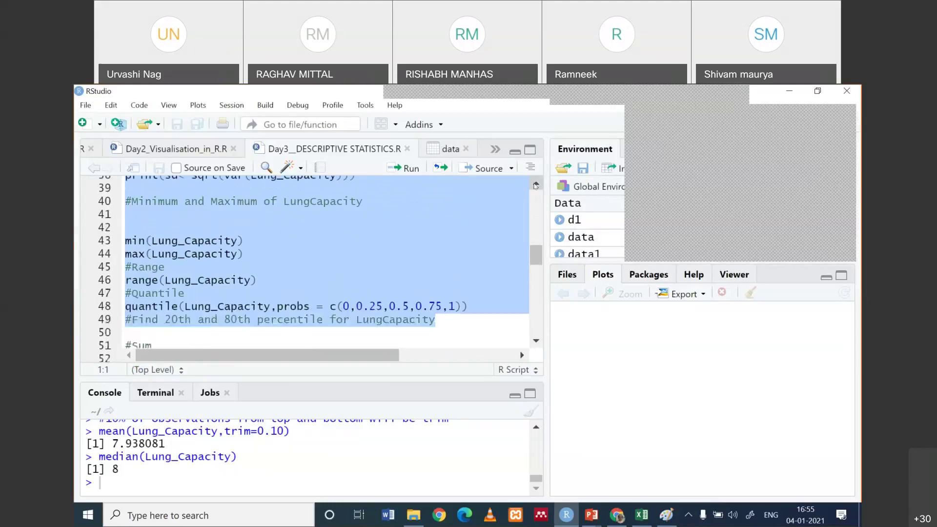
click(437, 320)
drag(438, 320, 131, 315)
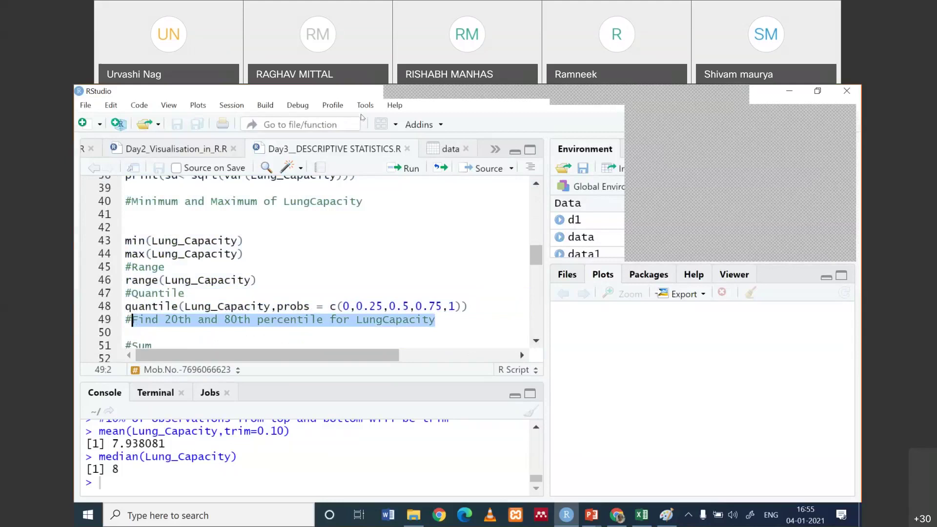
click(477, 97)
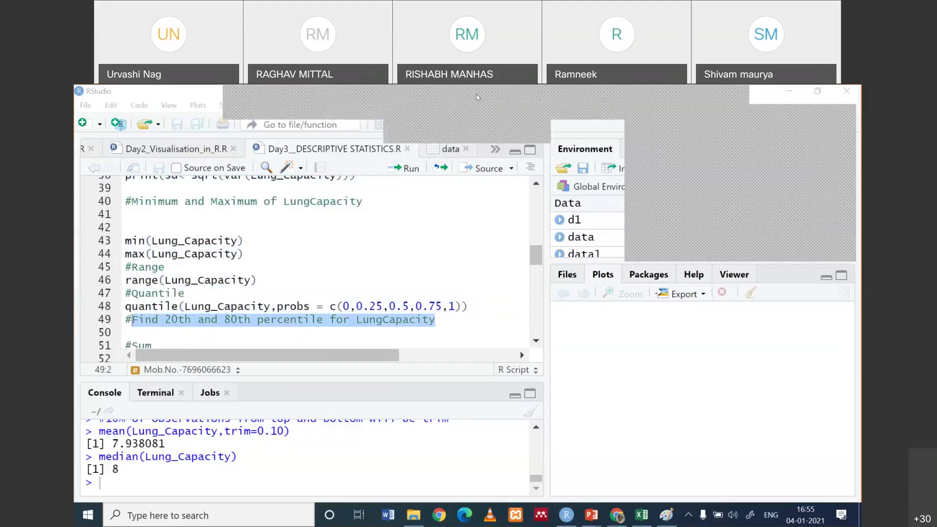
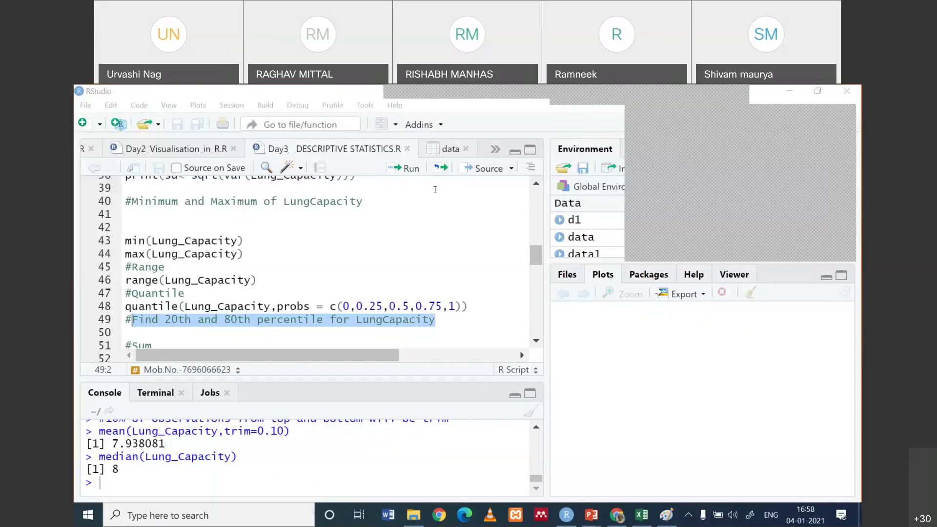
Go from the quantile call down to the Sum section with sum(Lung_Capacity) and mean<-sum(Lung_Capacity)/725 on lines 52 and 53
click(356, 306)
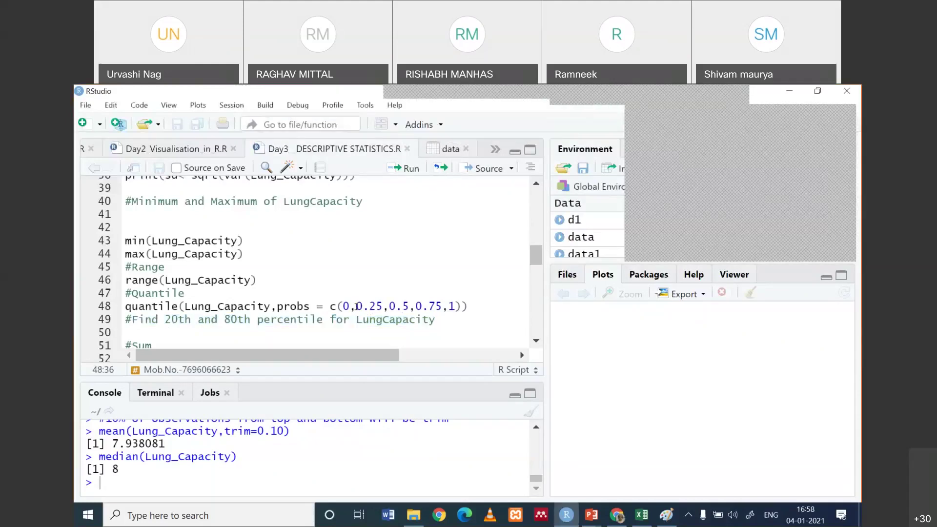
key(Down)
key(Down)
key(Down)
key(Down)
key(End)
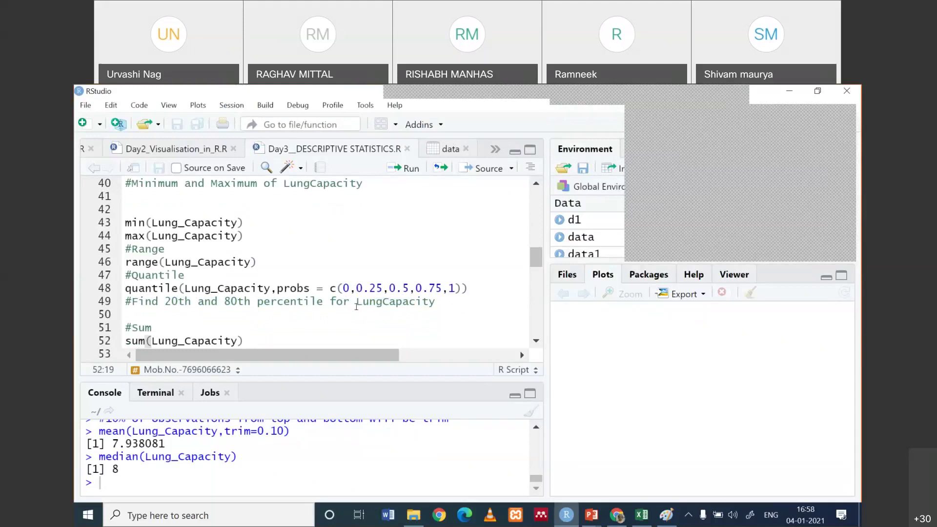
key(Return)
text(mean<-sum(Lung_Capacity)/725)
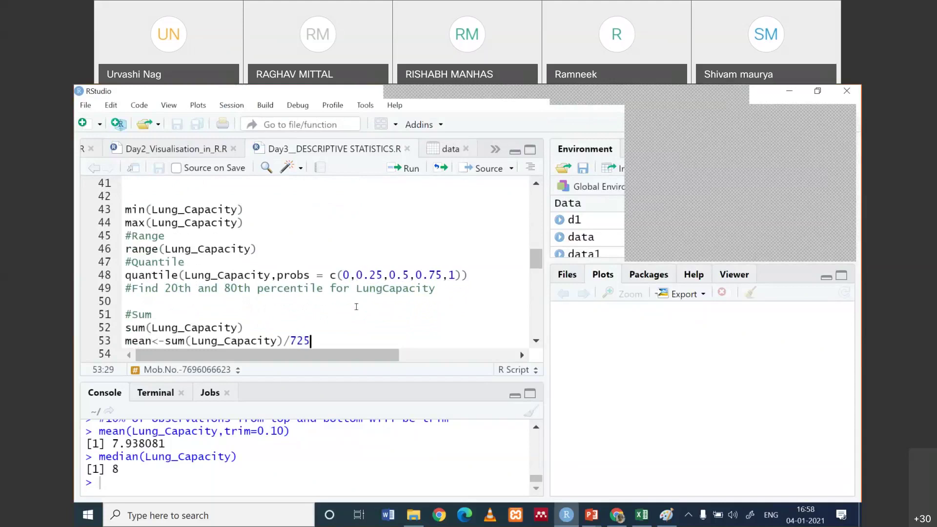
Go back up from the sum code to min(Lung_Capacity) on line 43, keeping the range and quantile lines in view
key(Up)
key(Up)
key(Up)
key(Up)
key(Up)
key(Up)
key(Up)
key(Up)
key(Up)
key(Up)
scroll(535, 249, up, 2)
scroll(536, 251, down, 1)
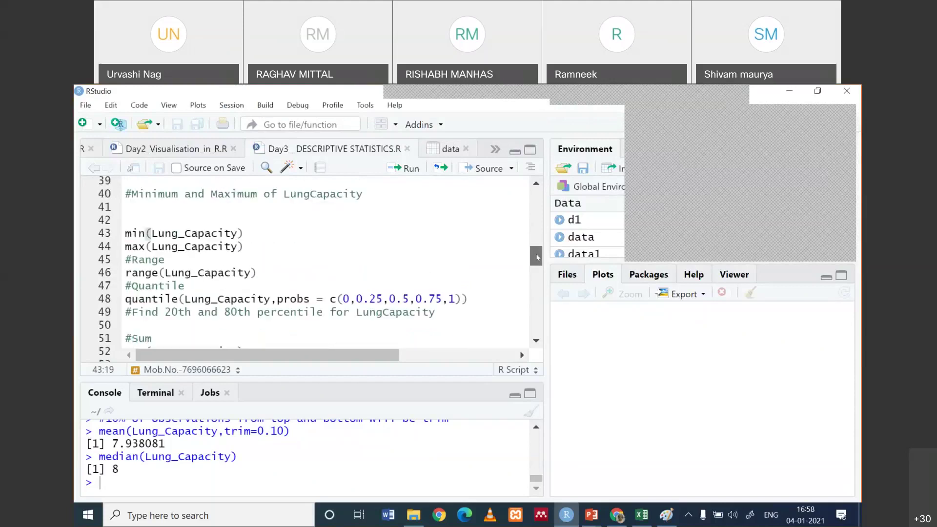
scroll(540, 246, up, 1)
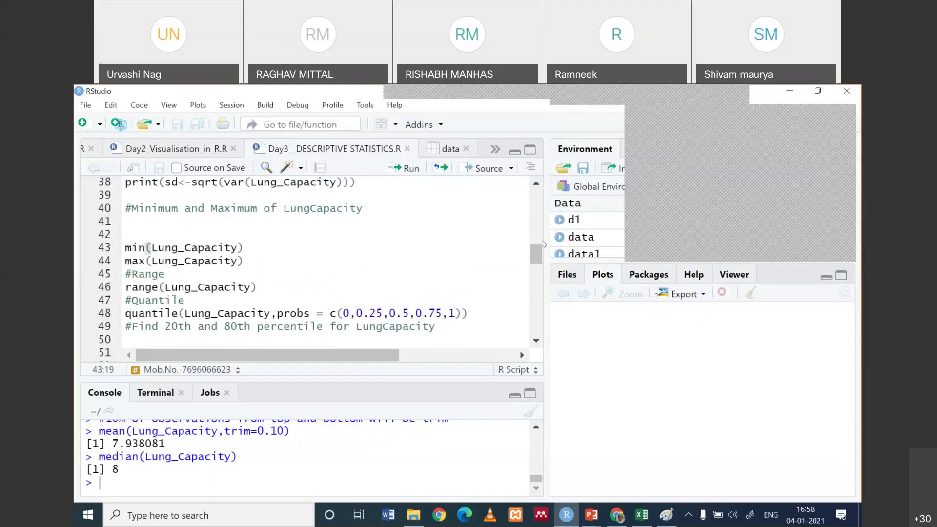
Add the exercise comment "#Calculate mean using the sum function" on empty line 50, above the Sum section
click(233, 335)
text(you)
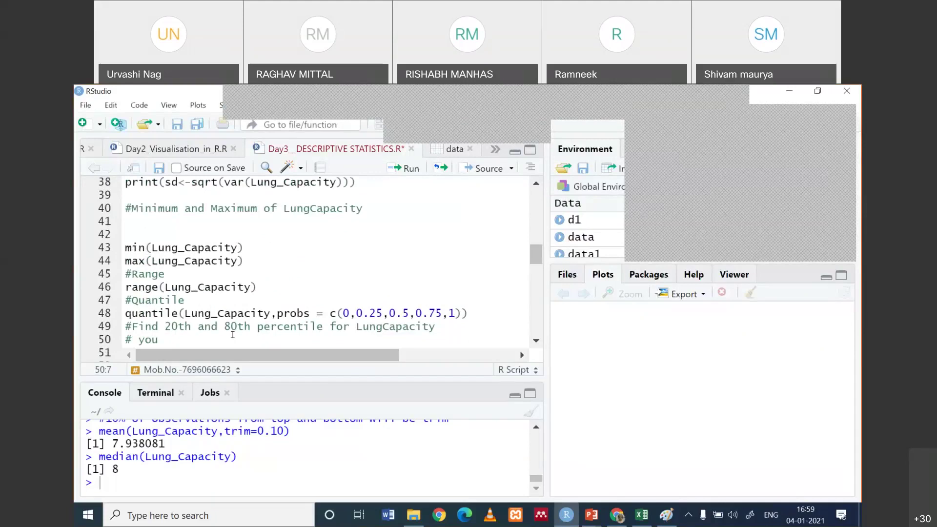
key(BackSpace)
key(BackSpace)
key(BackSpace)
key(BackSpace)
key(BackSpace)
text(Calculate mean using sum function)
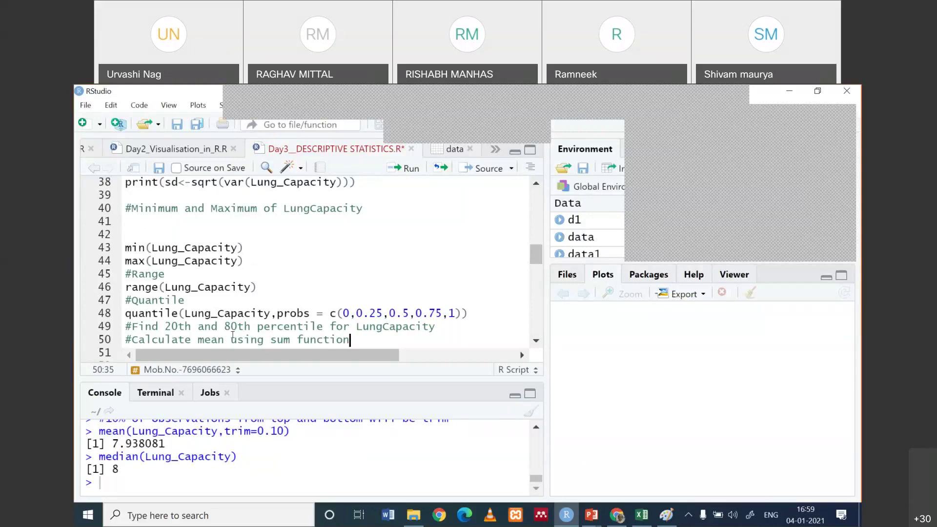
click(267, 339)
text(the)
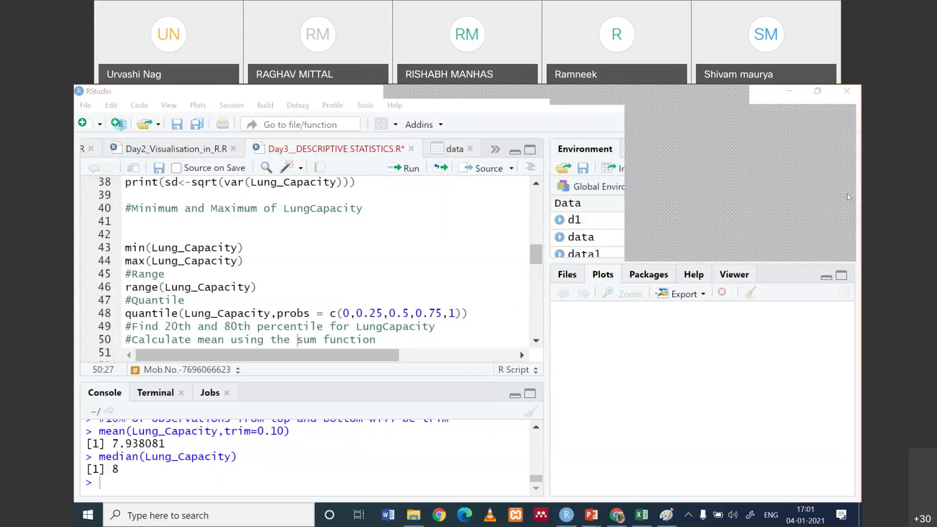
Go through the Sum section down to mean on line 54, pointing out sum in mean<-sum(Lung_Capacity)/725, and stop at empty line 55
click(399, 336)
text(#Sum sum(Lung_Capacity) mean<-sum(Lung_Capacity)/725 mean)
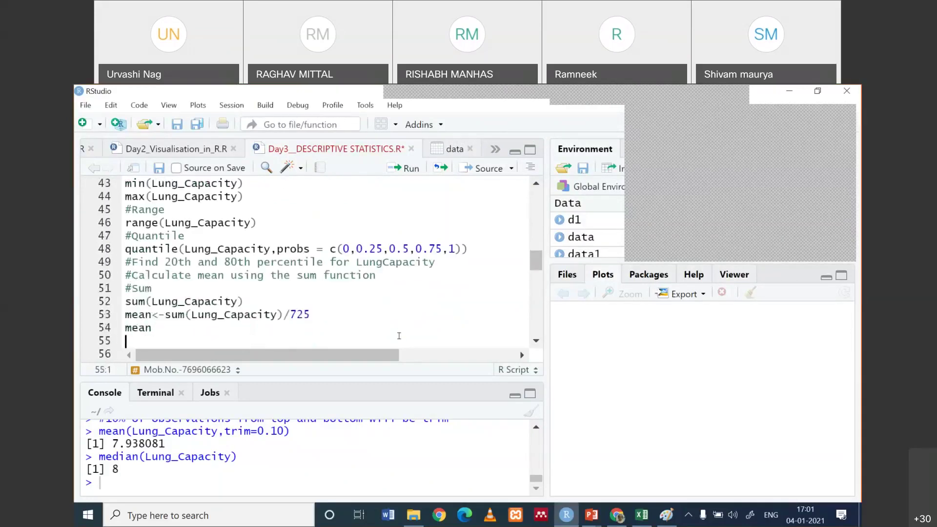
click(186, 315)
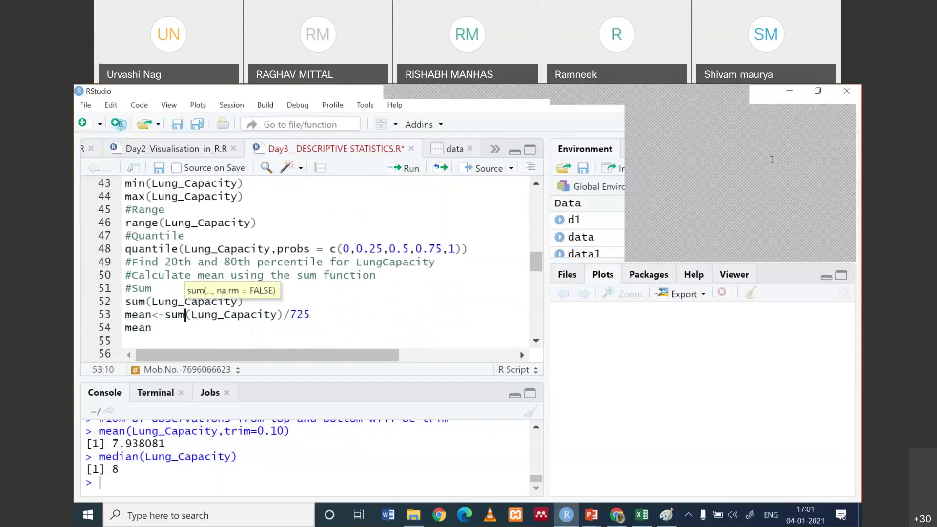
click(703, 156)
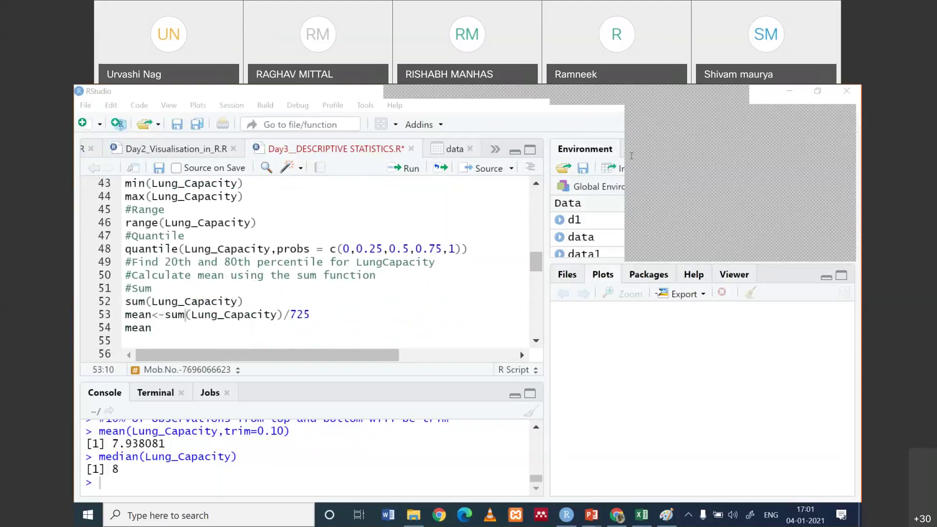
click(166, 341)
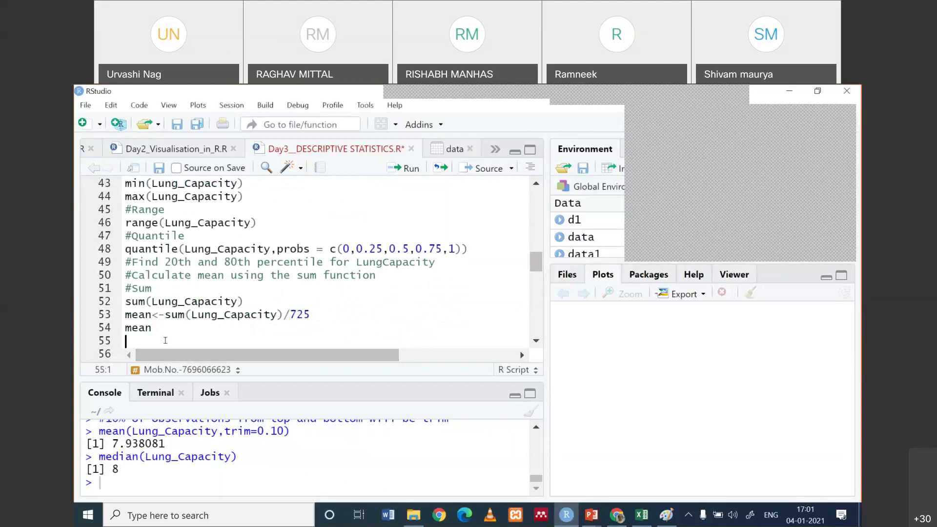
Add the script lines m<-sum(Lung_Capacity)/nrow(data) and sum(Lung_Capacity)/length(Lung_Capacity) below the existing mean calculation
text(m<-sum(Lung_Capacity)/nrow(data))
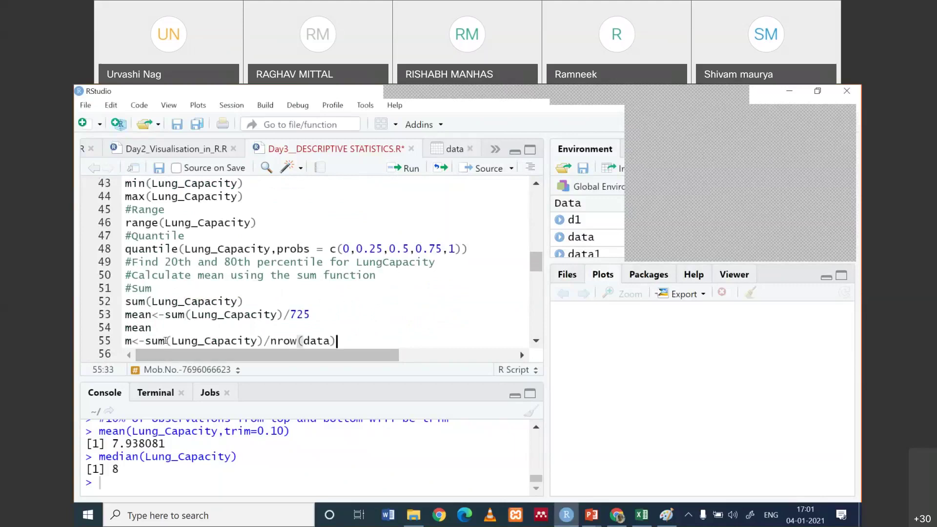
click(850, 141)
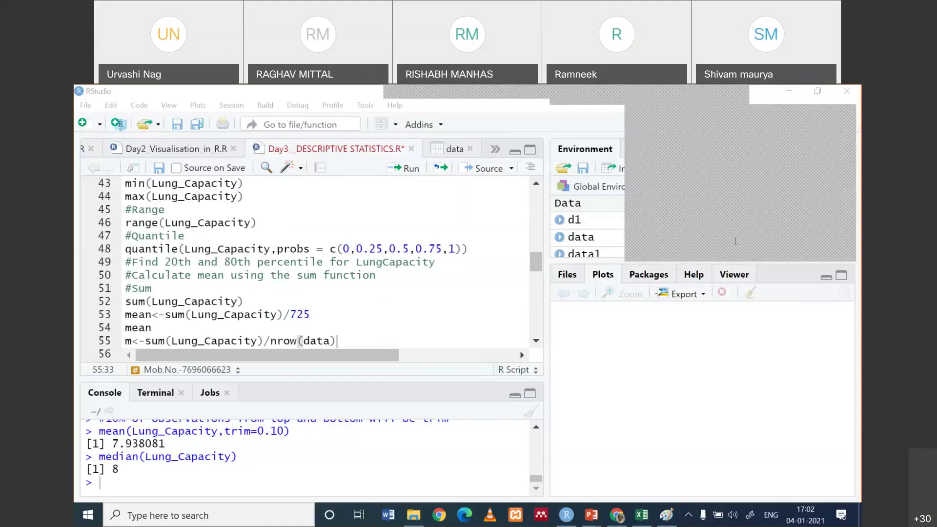
click(359, 337)
key(Return)
text(sum(Lung_Capacity)/length(Lung_Capacity))
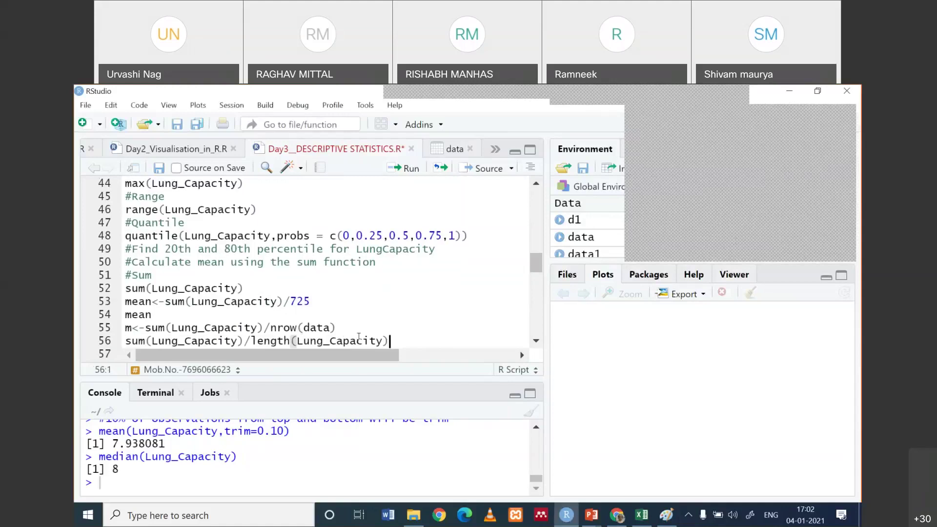
Review the Variance section of the script, from reading and attaching data1 to the var() calls for Commercial_Watched and Product_Purchases
click(398, 330)
click(324, 303)
key(Down)
key(Down)
key(Down)
key(Down)
key(Down)
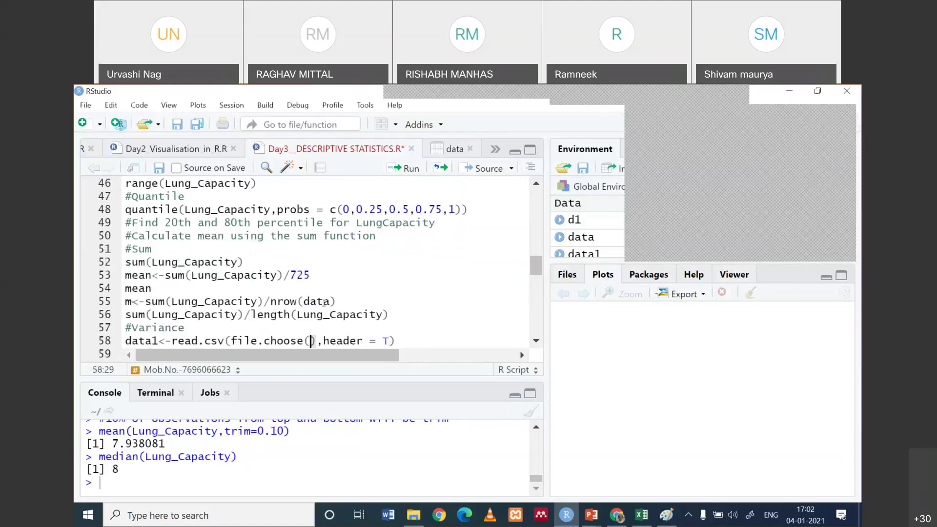
key(Down)
text(View(data1))
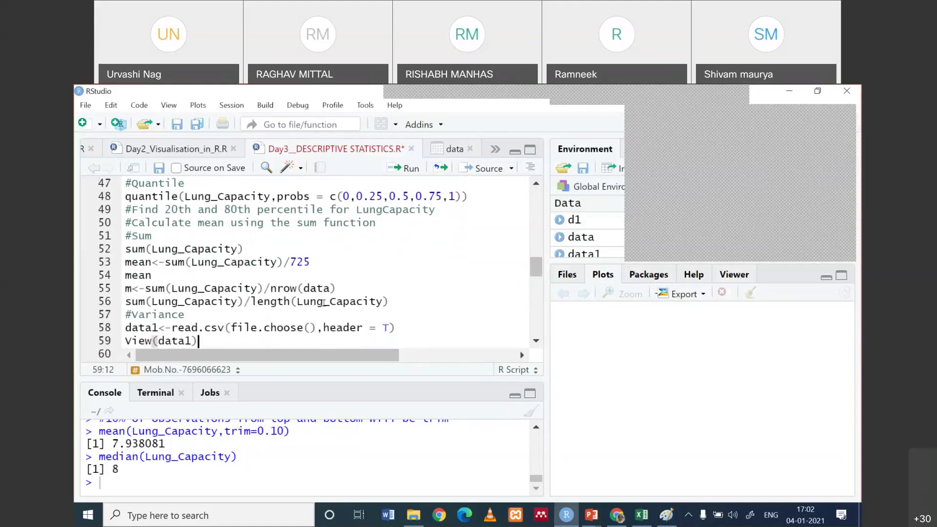
key(ctrl+shift+z)
key(ctrl+shift+z)
key(ctrl+shift+z)
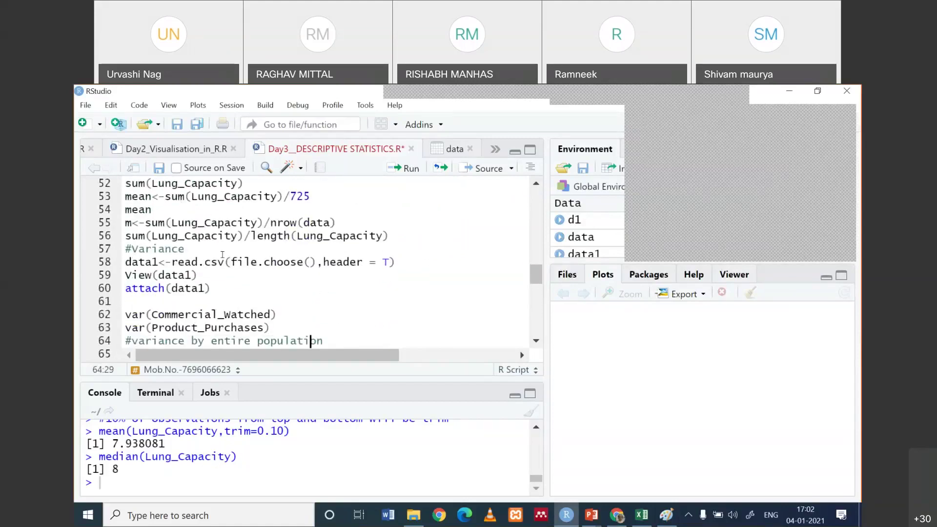
drag(270, 328, 126, 263)
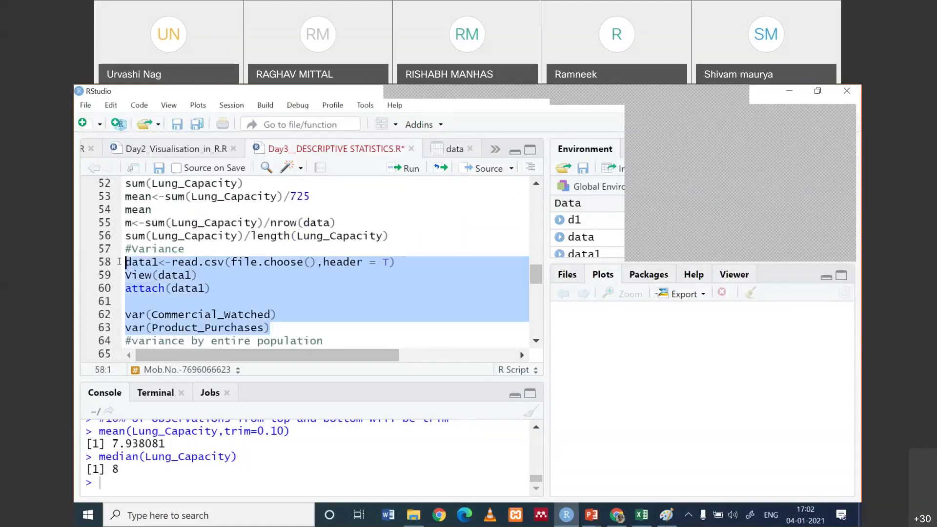
click(296, 308)
key(Down)
key(Down)
key(Down)
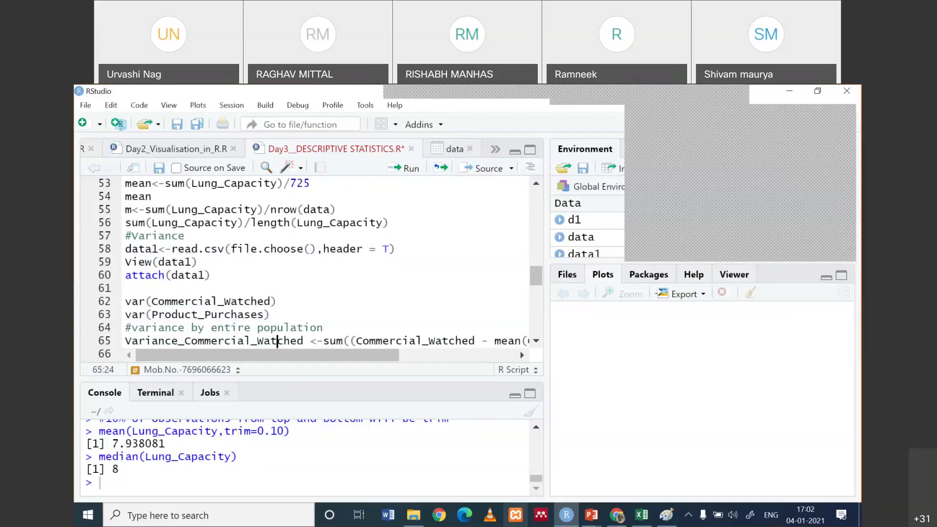
Switch to day3.pptx in PowerPoint and show the Variance slide with the sample and population formulas
click(588, 524)
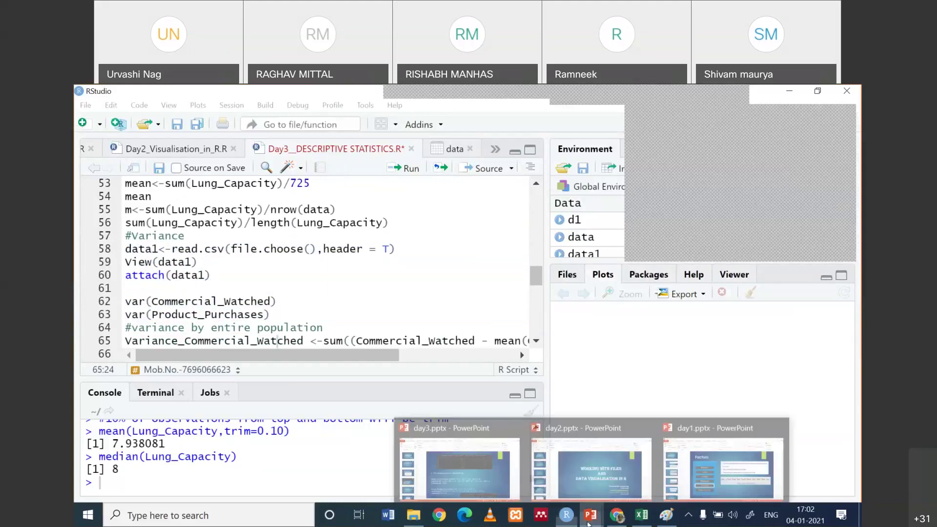
click(459, 469)
key(Page_Up)
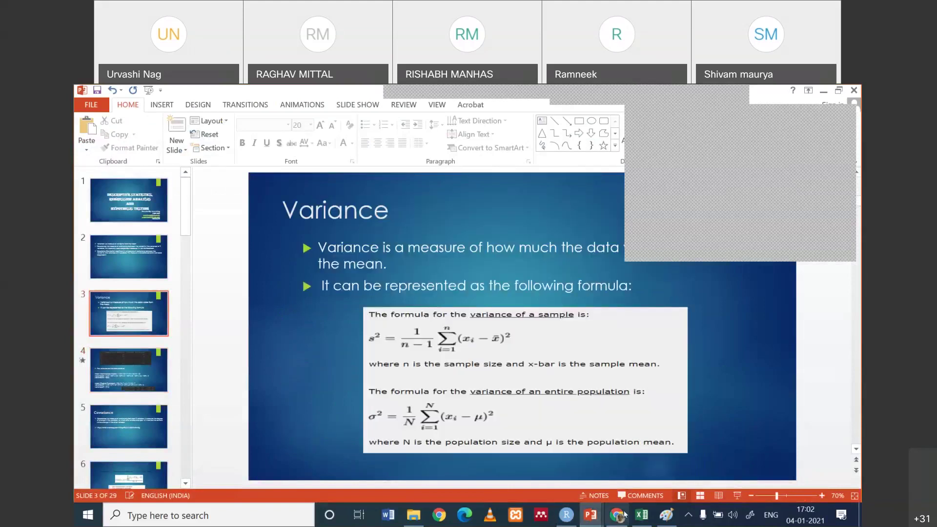
Return to RStudio and examine the full Variance_Commercial_Watched formula under the entire-population variance comment
click(568, 517)
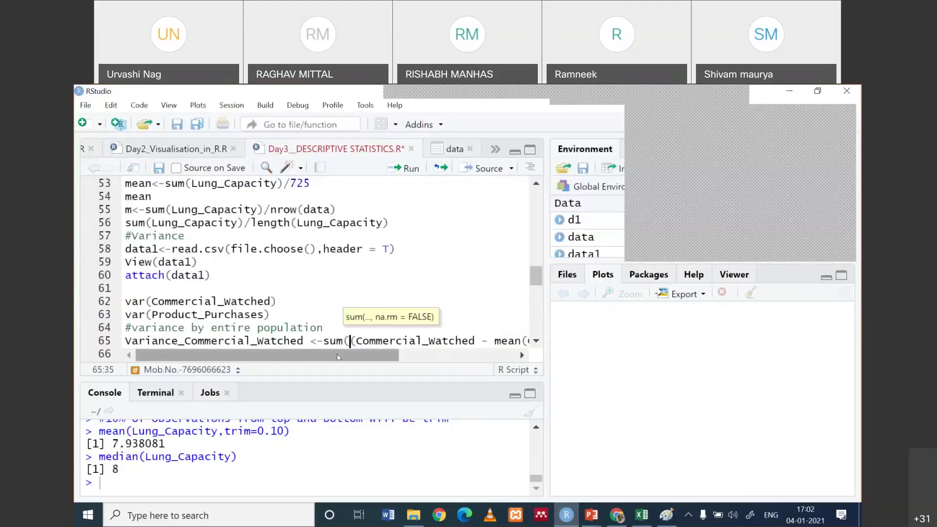
scroll(338, 356, right, 5)
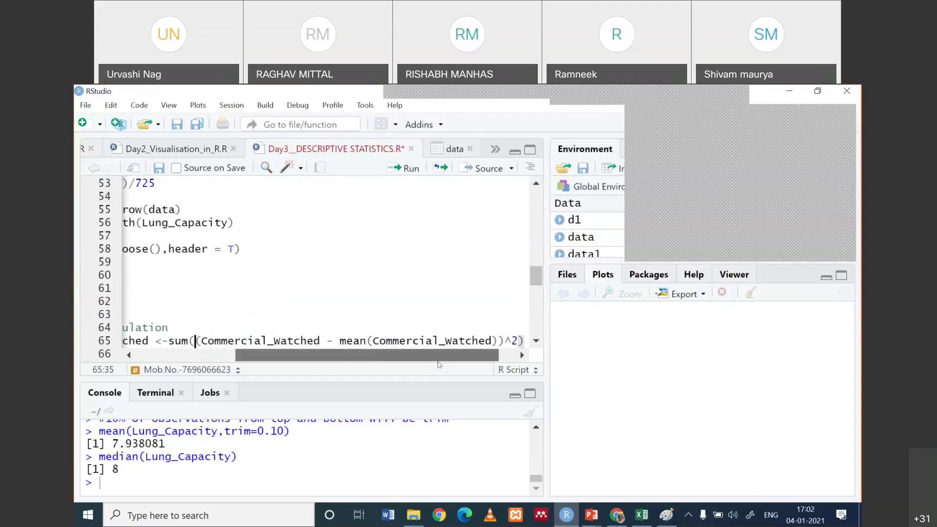
drag(318, 340, 461, 184)
scroll(490, 332, right, 3)
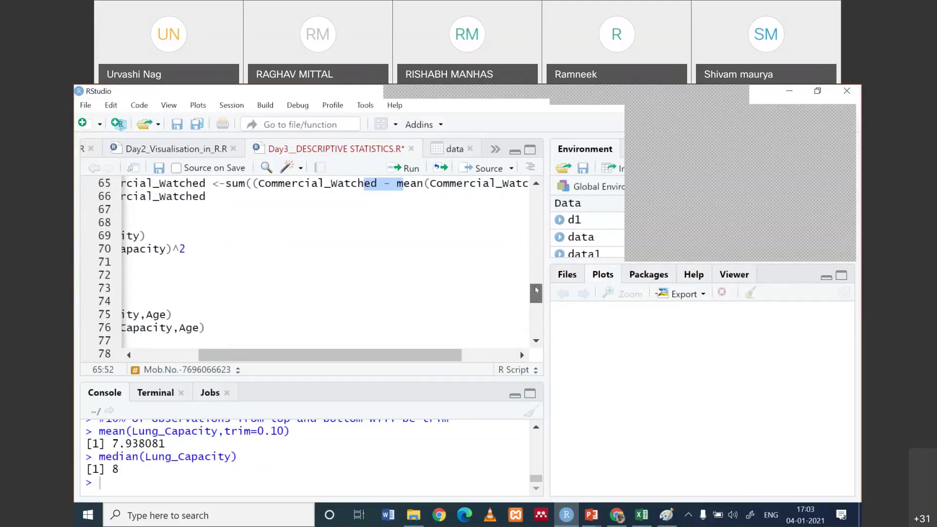
scroll(536, 290, up, 1)
drag(356, 352, 294, 352)
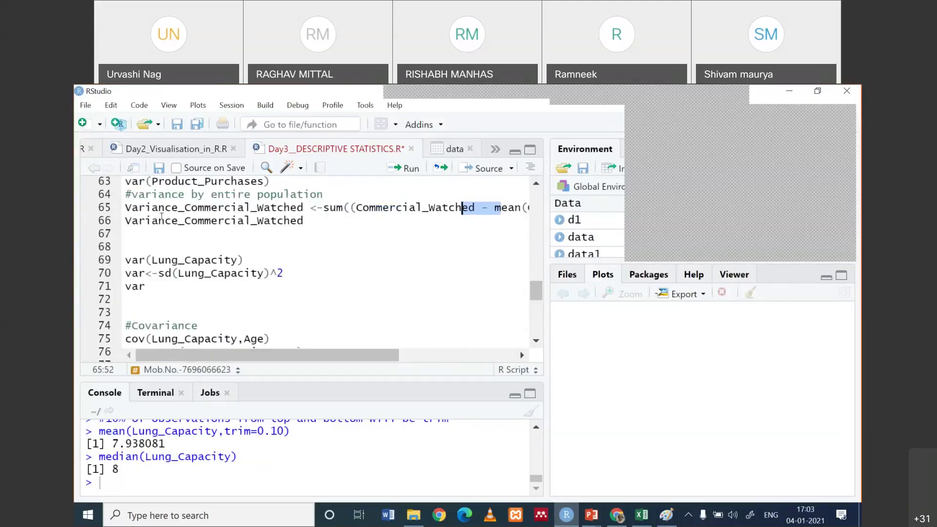
click(124, 209)
drag(125, 194, 311, 217)
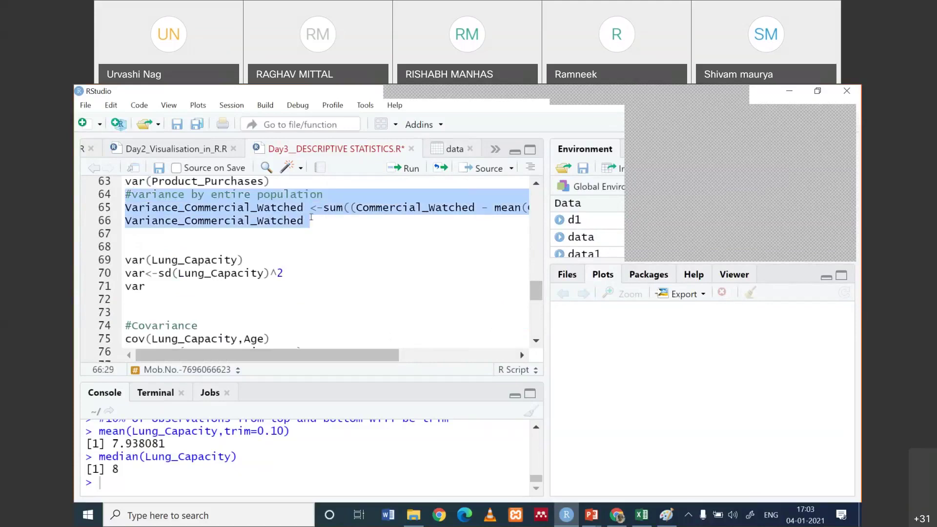
Go to the sd-based variance lines for Lung_Capacity and bring up the open PowerPoint presentations
click(653, 236)
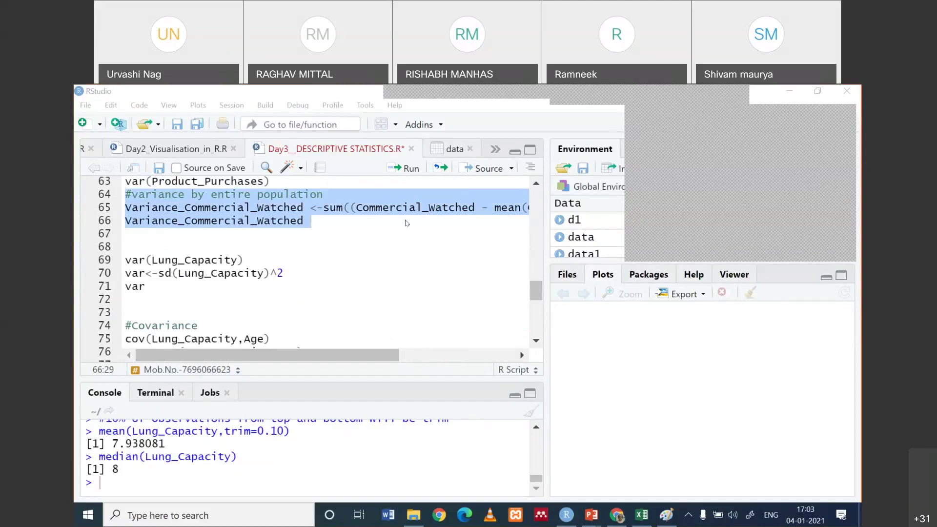
click(262, 289)
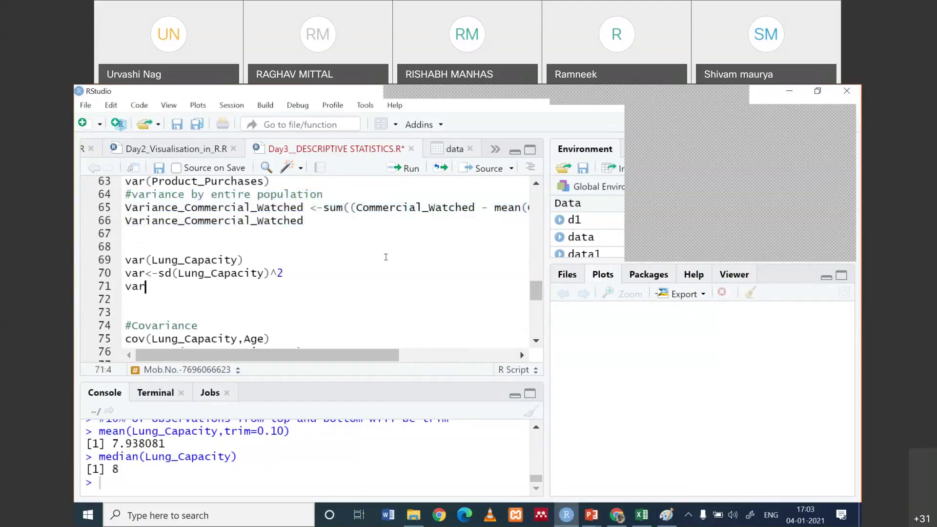
click(591, 515)
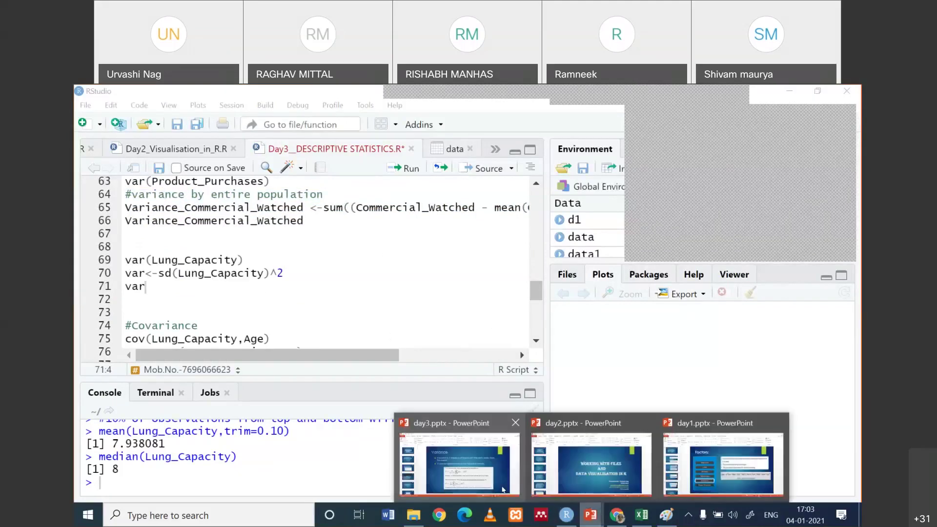
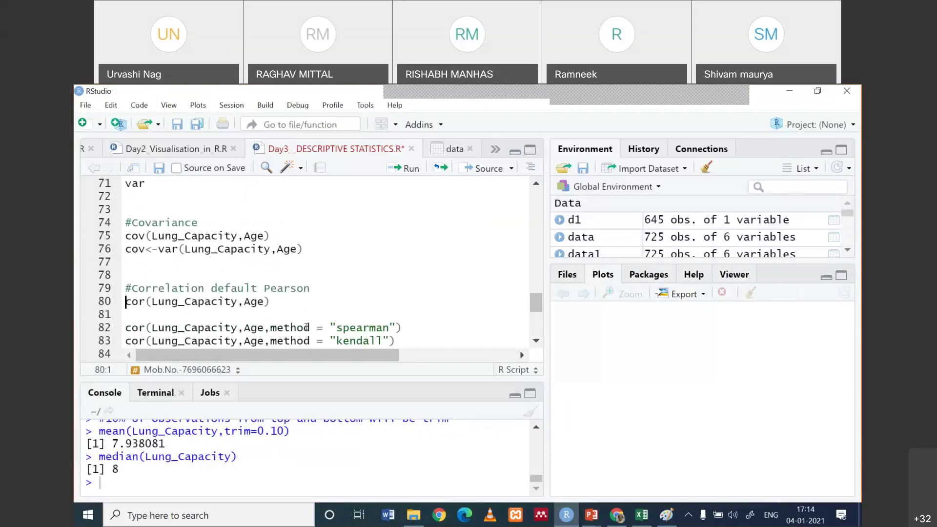
Examine the default Pearson correlation call cor(Lung_Capacity,Age) and the arguments of the cor function
key(Down)
drag(145, 303, 120, 303)
click(296, 303)
click(297, 288)
click(356, 328)
key(Down)
key(Down)
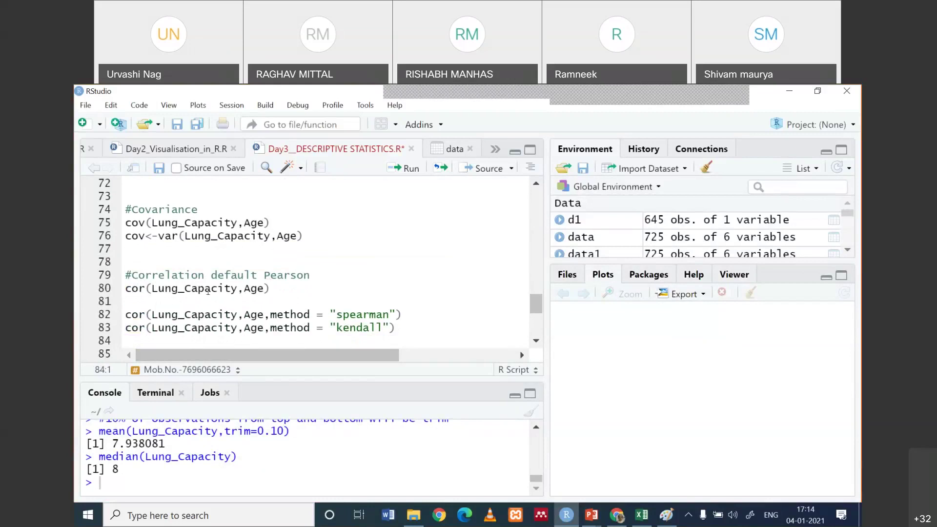
click(140, 288)
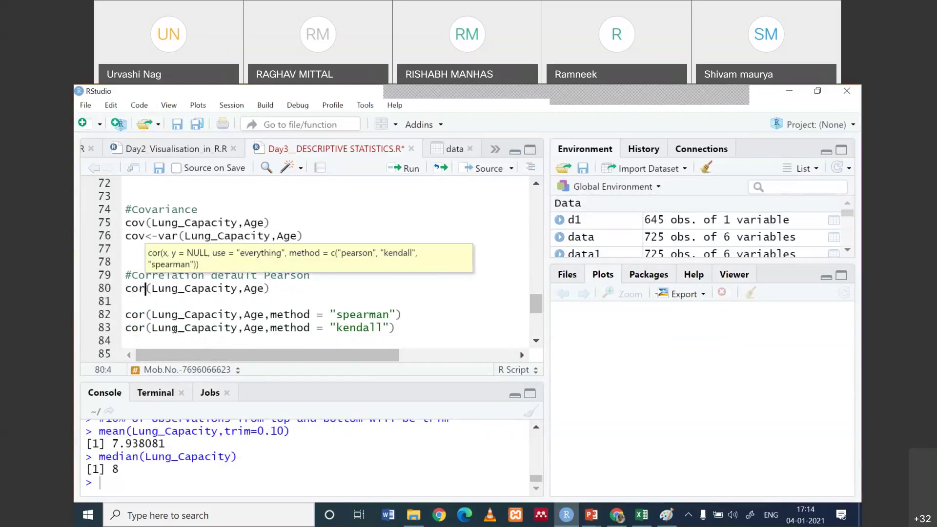
Examine the method = "spearman" and method = "kendall" arguments and highlight the three correlation calls together
click(367, 315)
drag(398, 314, 268, 314)
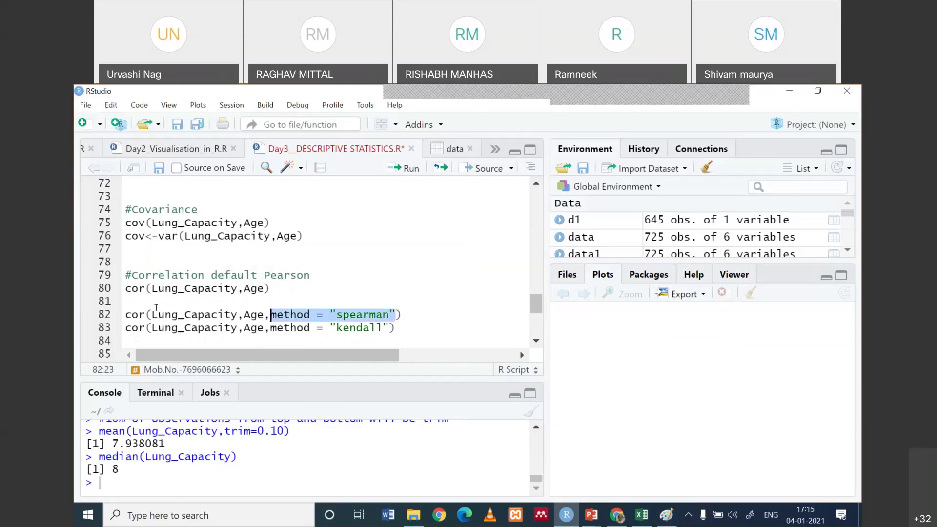
double_click(135, 327)
drag(390, 326, 271, 327)
drag(536, 303, 536, 329)
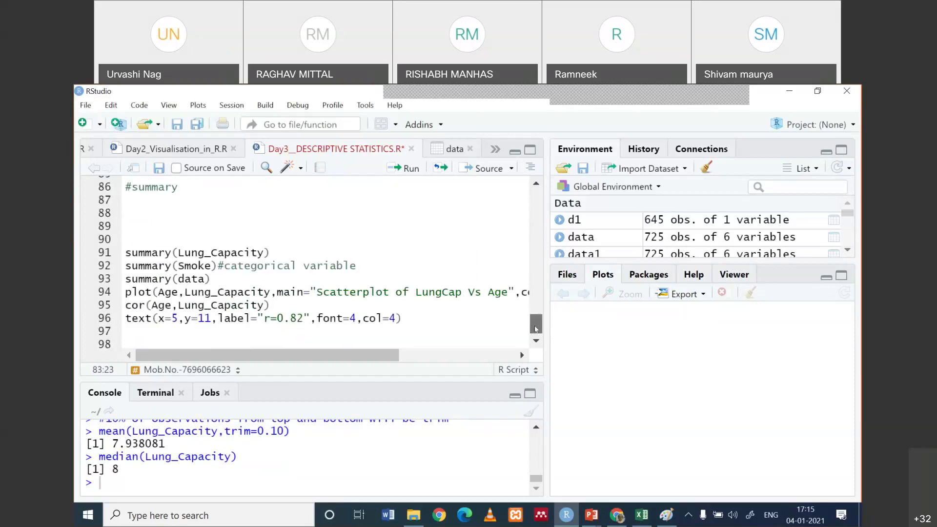
scroll(364, 282, up, 4)
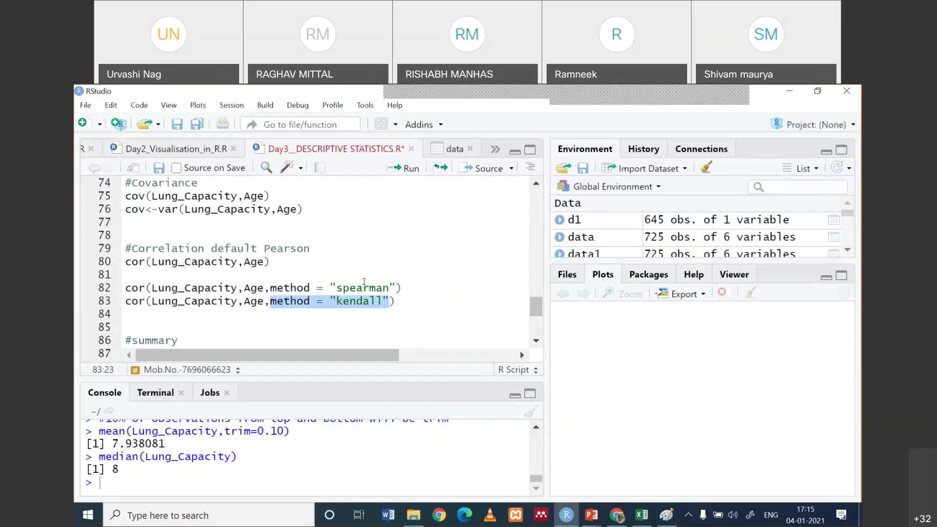
click(397, 301)
shift+click(126, 262)
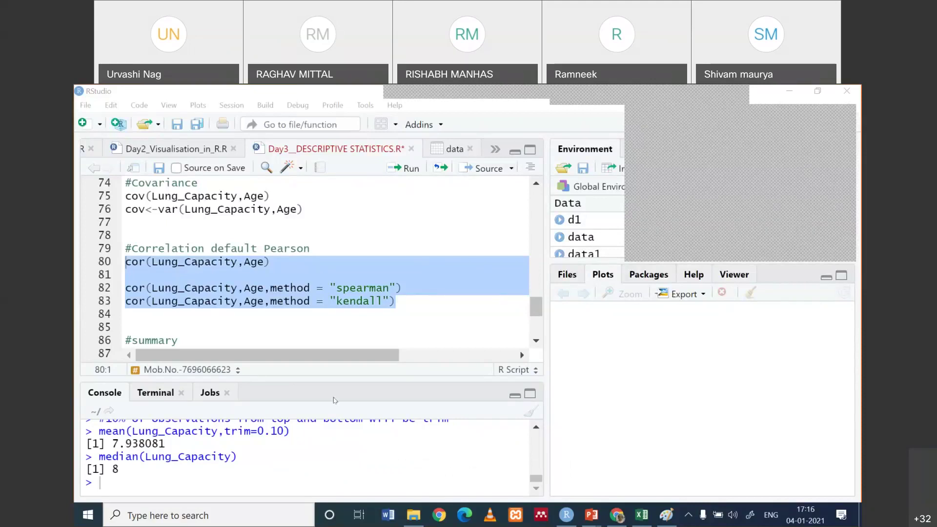
click(424, 316)
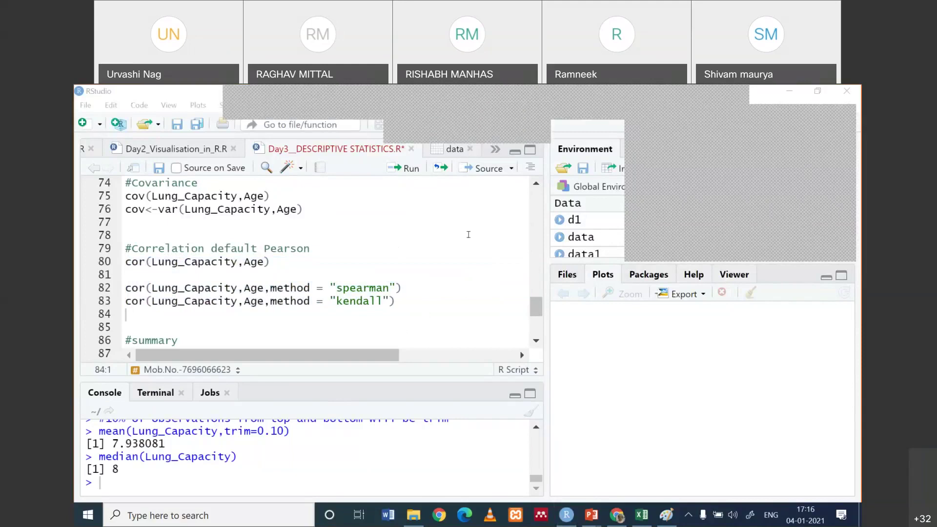
Go to the summary section of the script and run summary(Lung_Capacity)
click(308, 341)
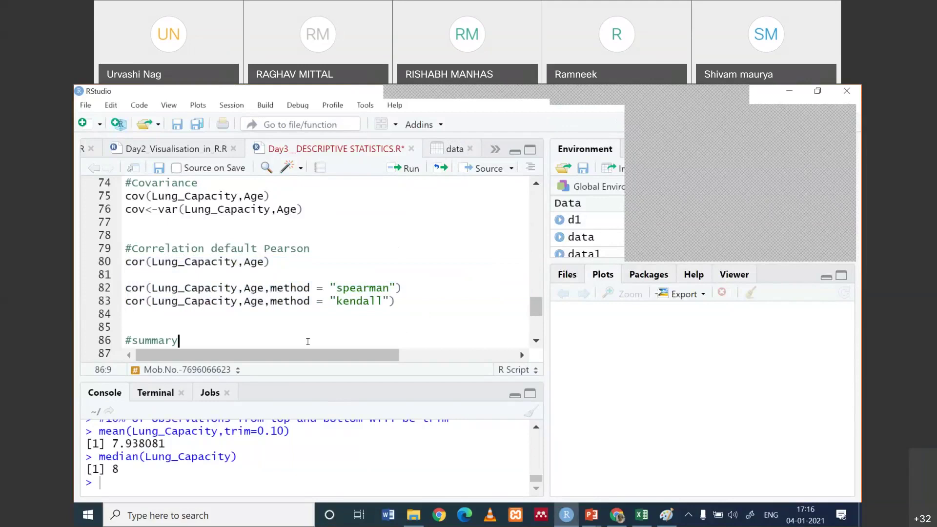
key(Down)
key(Down)
key(Down)
key(Down)
key(Down)
key(Down)
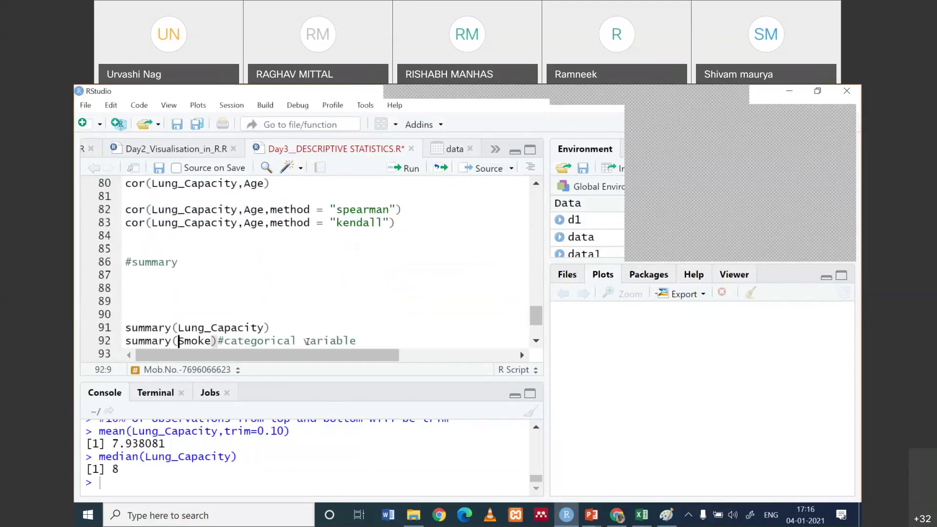
click(268, 321)
key(ctrl+Return)
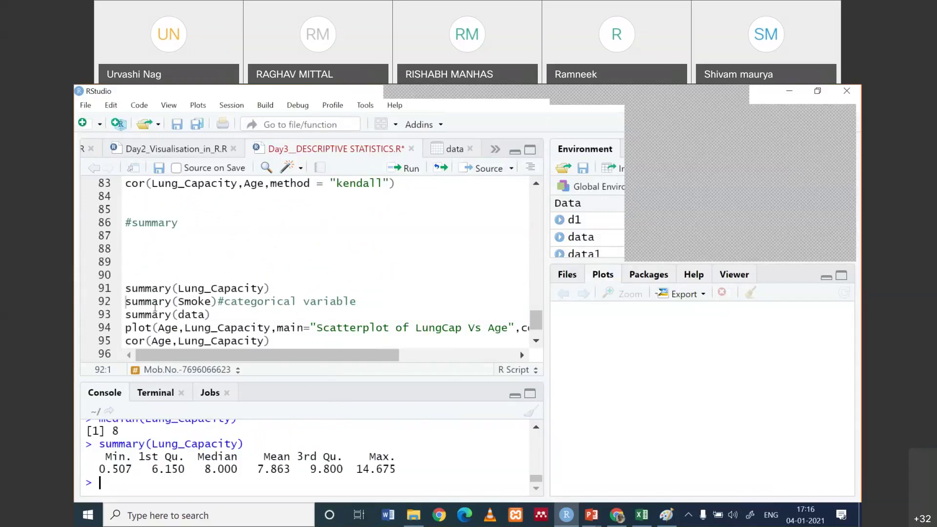
Run summary(Smoke) for the categorical variable and summary(data) for the whole data set
click(362, 299)
key(ctrl+Return)
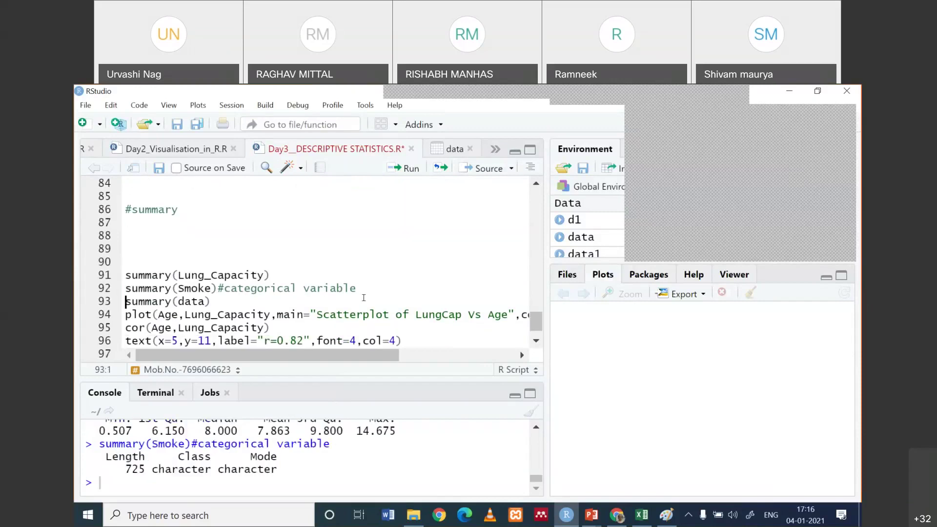
click(276, 315)
click(214, 302)
key(ctrl+Return)
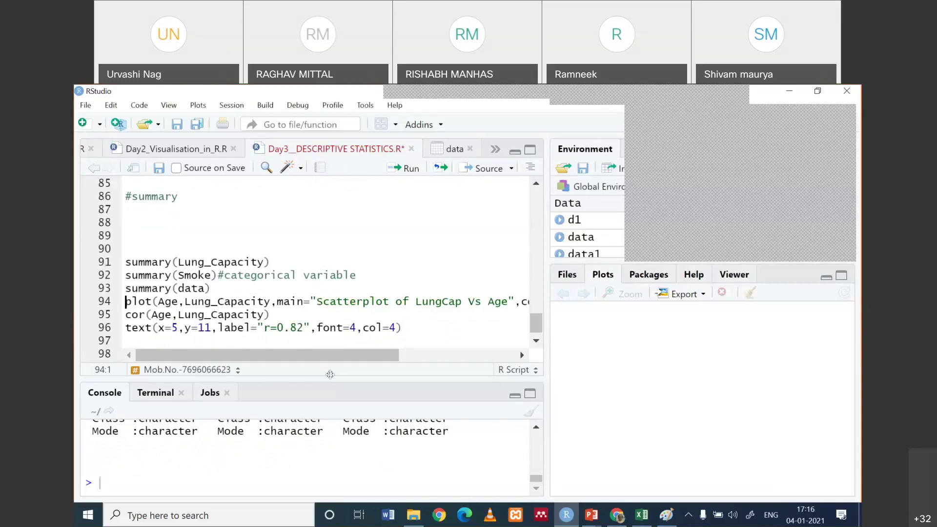
Enlarge the console to read the full summary(data) output, and shrink it again to show the script
drag(330, 375, 343, 276)
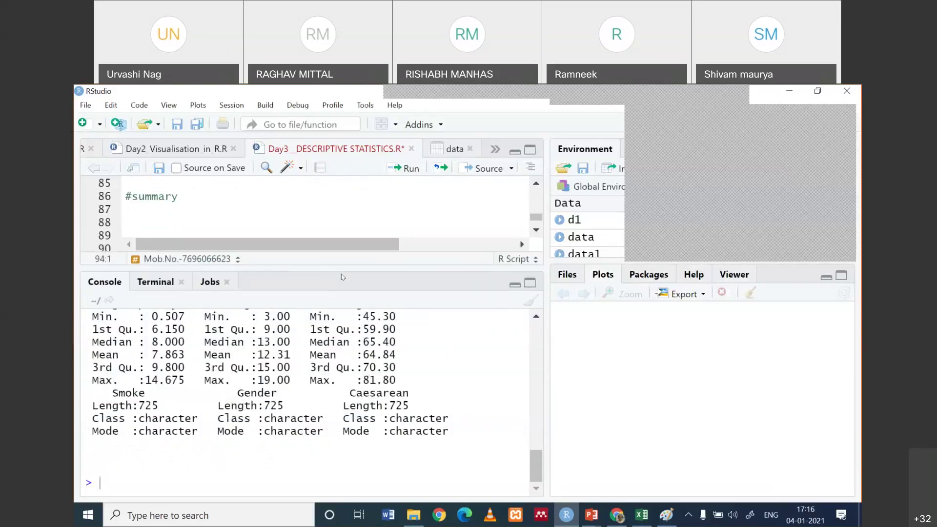
scroll(533, 445, up, 3)
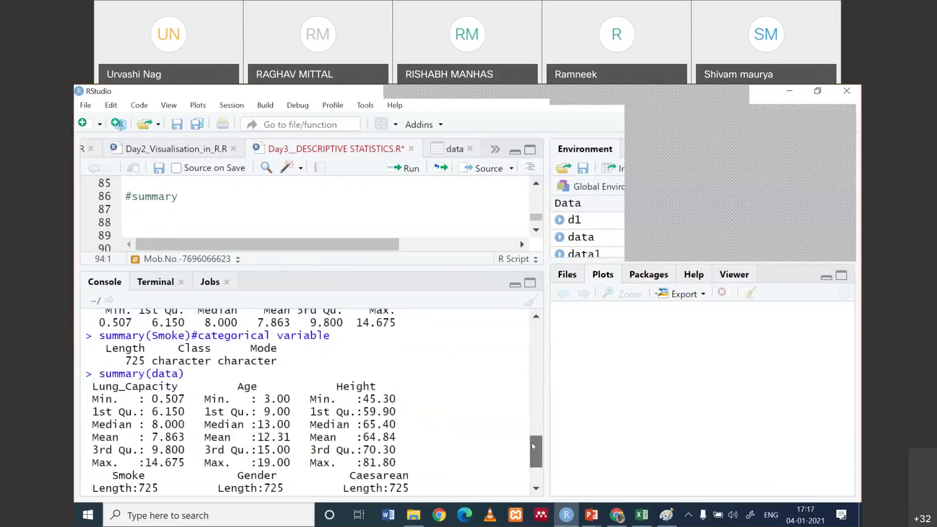
drag(531, 443, 532, 447)
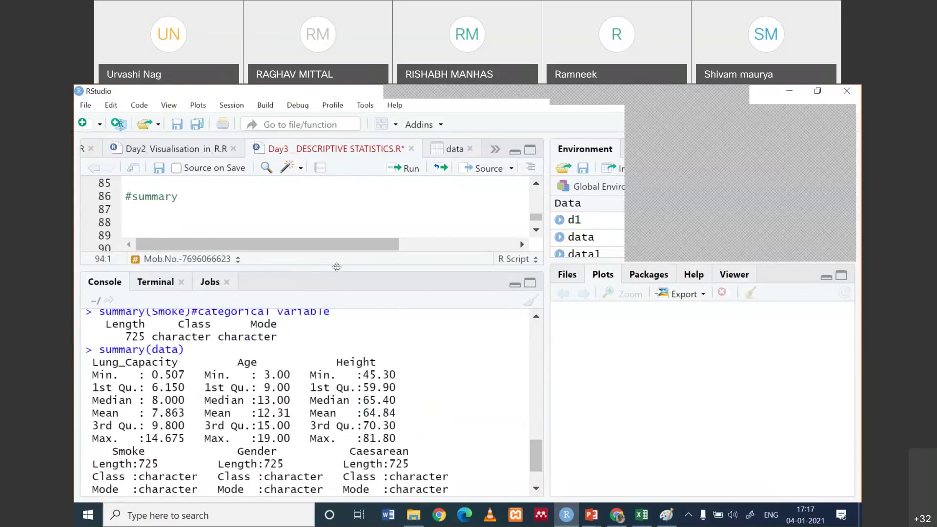
drag(336, 267, 341, 396)
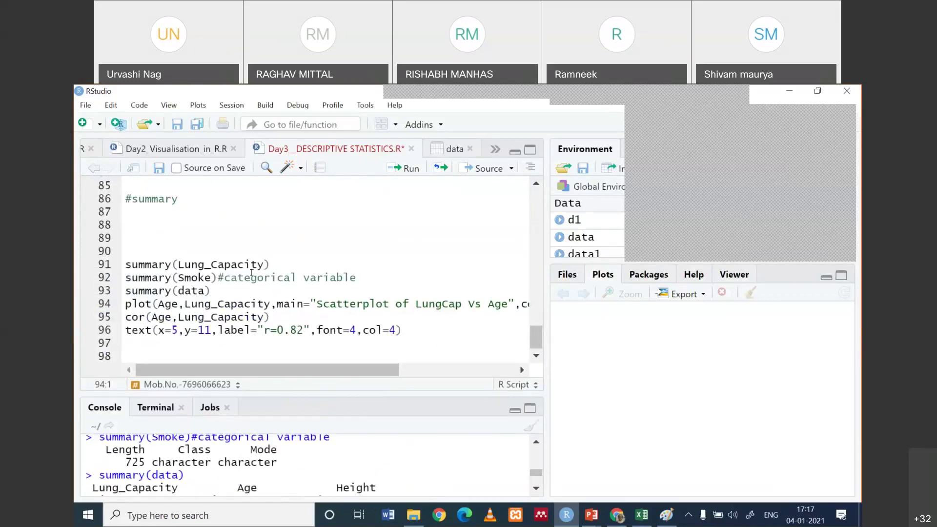
Run the plot() line that draws the blue scatterplot of Lung_Capacity against Age titled "Scatterplot of LungCap Vs Age"
drag(152, 304, 108, 314)
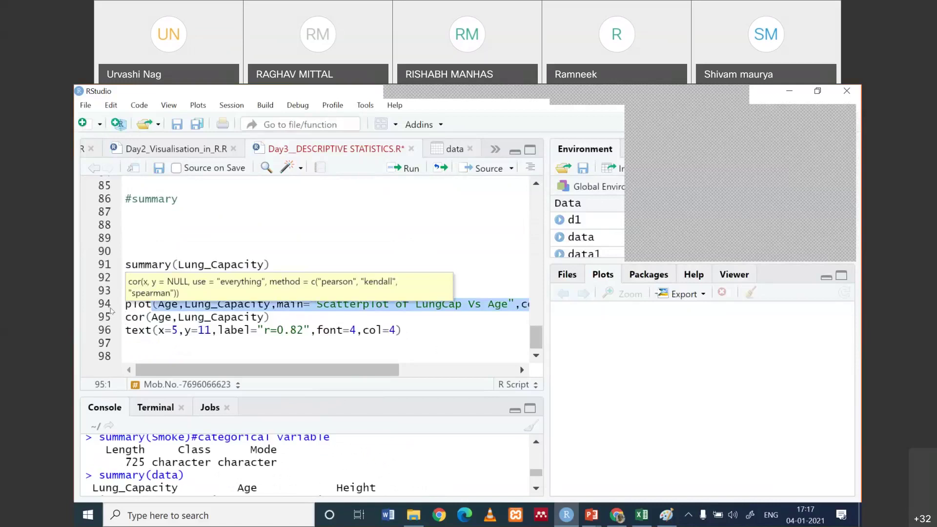
click(122, 303)
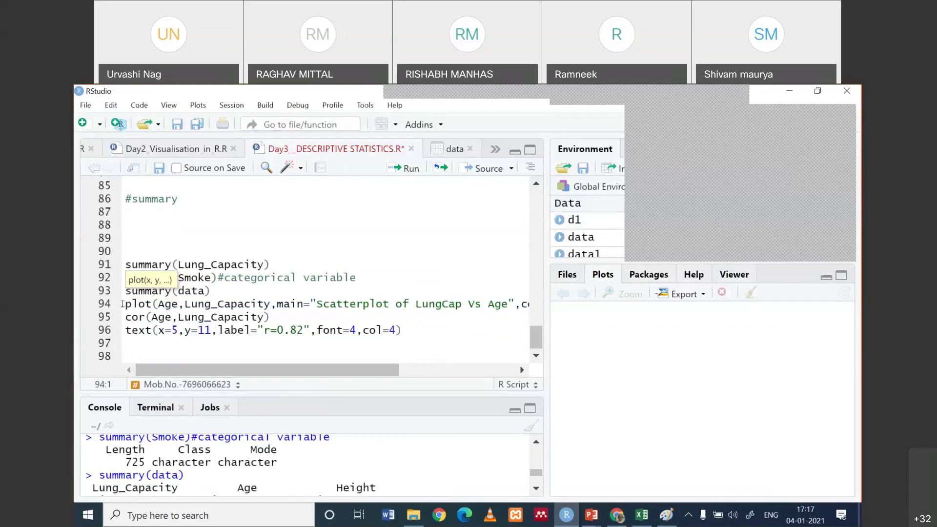
key(ctrl+Return)
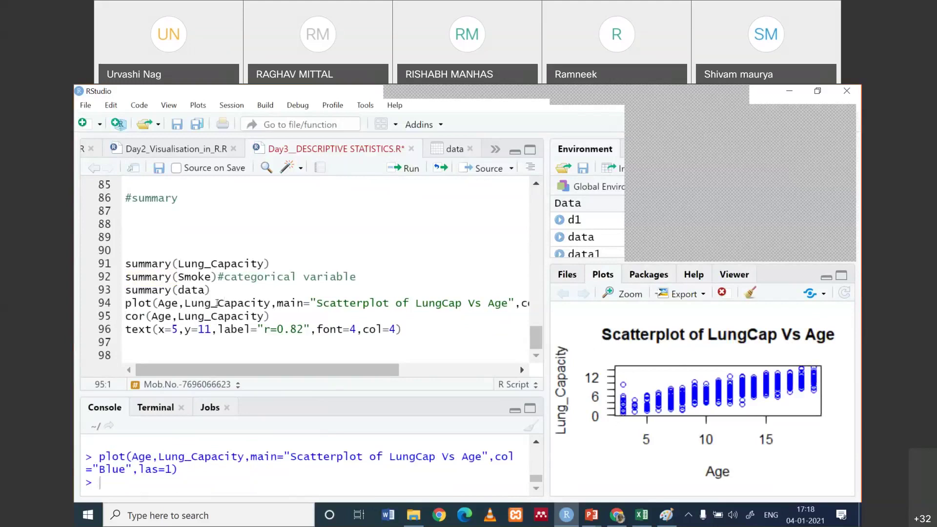
Run cor(Age,Lung_Capacity), highlight its result, and add the label "r=0.82" to the scatterplot at x=5, y=11
key(ctrl+Return)
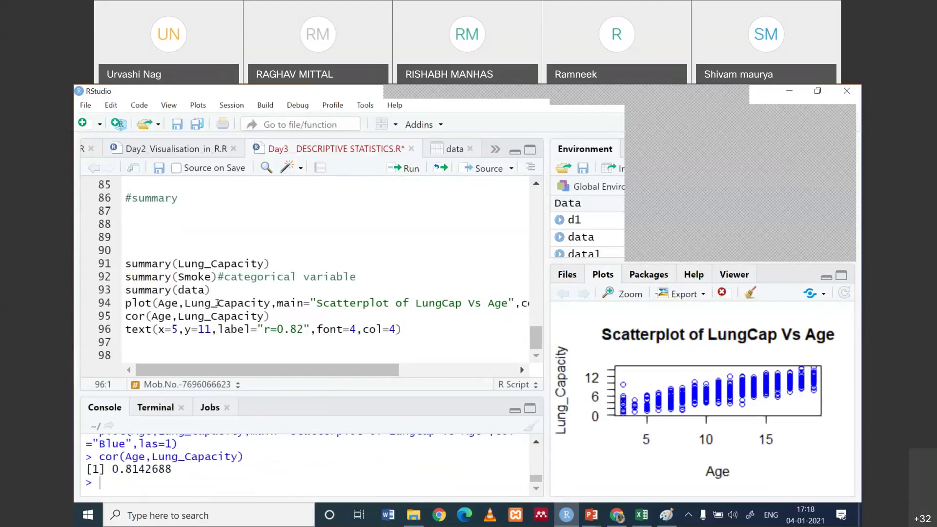
drag(181, 470, 105, 469)
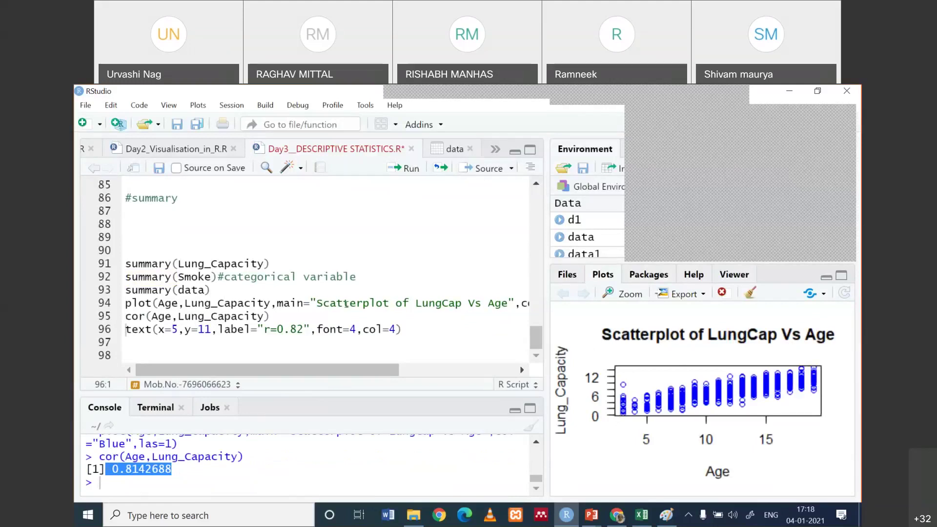
click(414, 327)
key(ctrl+Return)
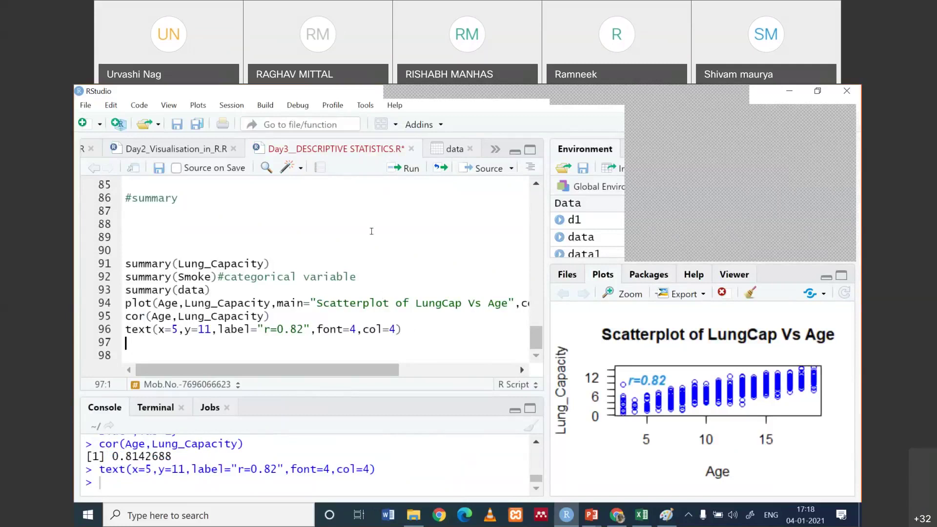
Switch to the Day2_Visualisation_in_R.R script and go back up to its BARPLOT section
key(ctrl+shift+Tab)
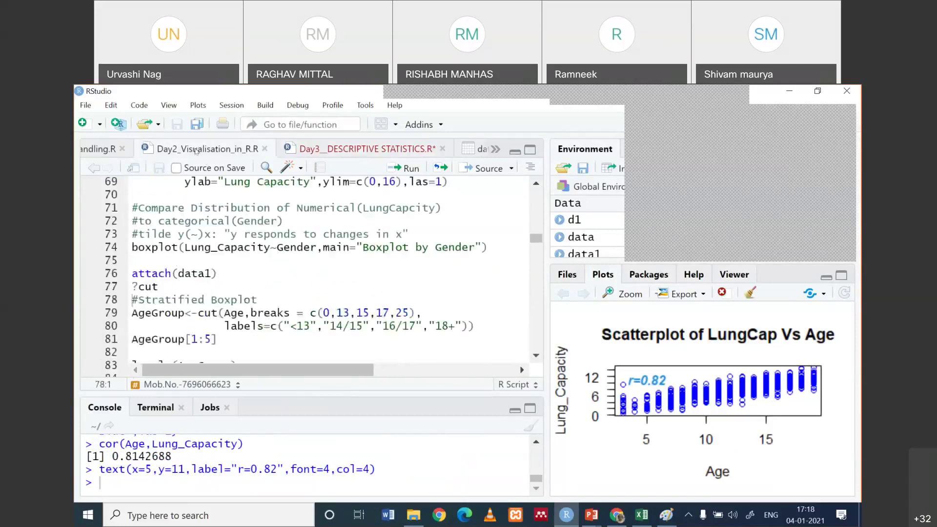
click(235, 249)
key(Up)
key(Up)
key(Up)
key(Up)
key(Up)
key(Up)
key(Up)
key(Up)
key(Up)
key(Up)
key(Up)
key(Up)
key(Up)
key(Up)
key(Up)
key(Up)
key(Up)
key(Up)
key(Up)
key(Up)
key(Up)
key(Up)
key(Up)
key(Up)
key(Up)
key(Up)
key(Up)
key(Up)
key(Up)
key(Up)
key(Up)
key(Up)
key(Up)
key(Up)
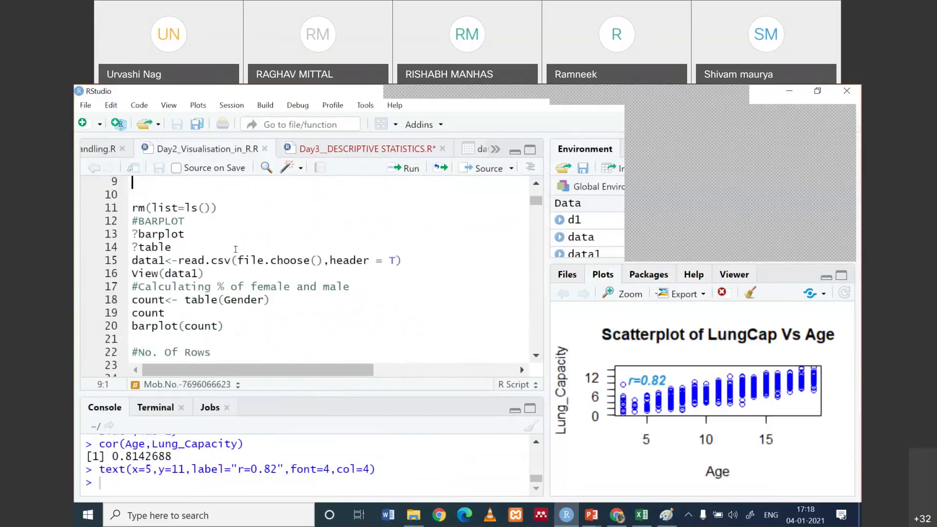
Examine the code that counts females and males and the total<-nrow(data1) line for the number of rows
key(Down)
key(Down)
key(Down)
key(Down)
key(Down)
key(Down)
key(Down)
key(Down)
key(Down)
key(Down)
key(Down)
key(Down)
key(Down)
key(Down)
key(Down)
key(Down)
key(Down)
key(Down)
key(Down)
key(Down)
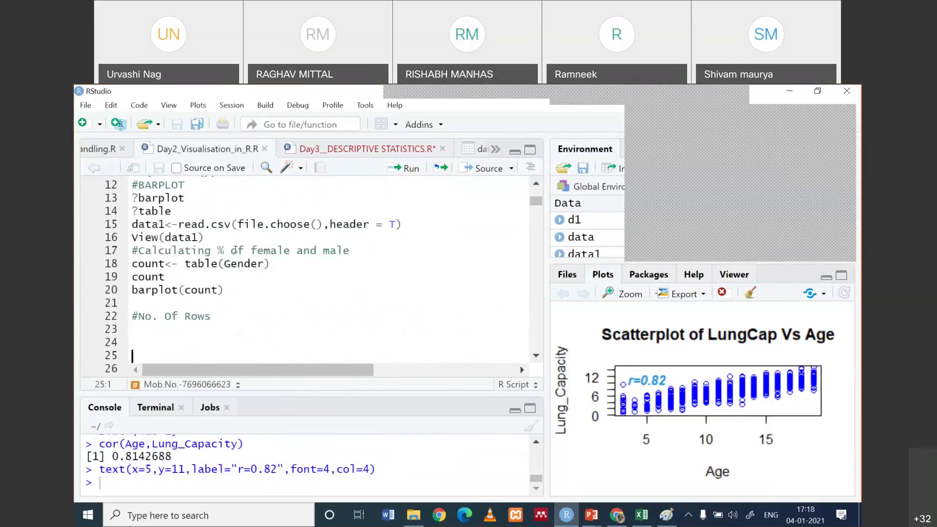
key(Return)
text(total<-nrow(data1))
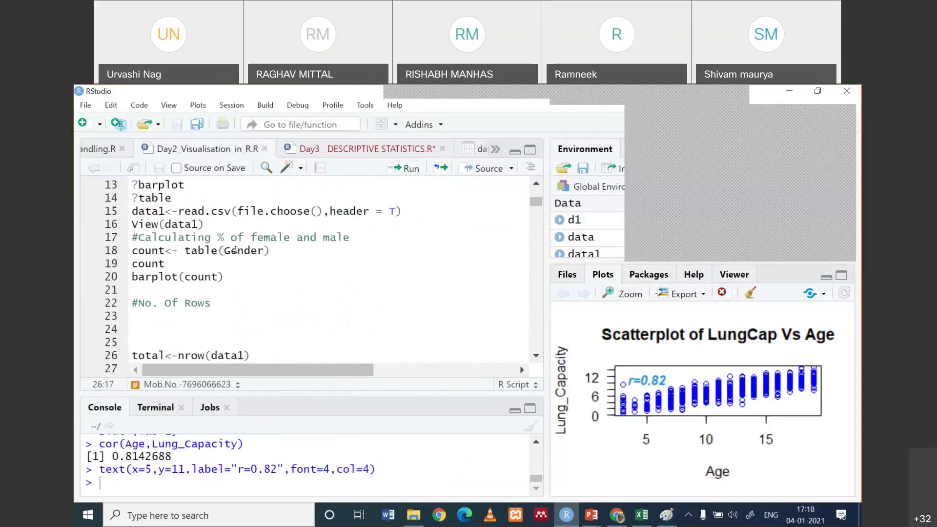
key(Up)
key(Up)
key(Up)
key(Up)
key(Up)
key(Up)
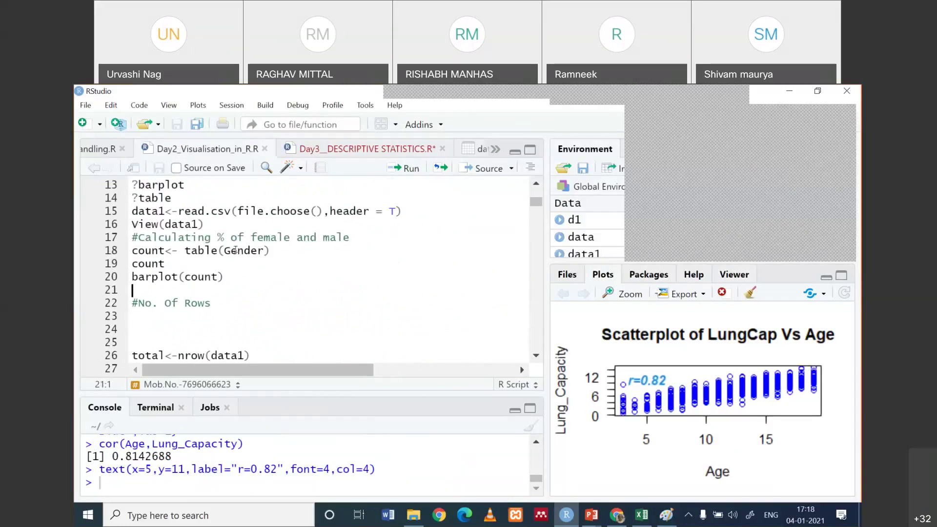
Examine the gender percentage code, the las orientation comments and the "Gender % Chart" barplot call
key(Down)
key(Down)
key(Down)
key(Down)
key(Down)
key(Down)
key(Down)
key(Down)
key(Down)
key(Down)
key(Down)
key(Down)
key(Down)
key(Down)
key(Down)
key(Down)
key(Down)
key(Down)
key(Down)
key(Down)
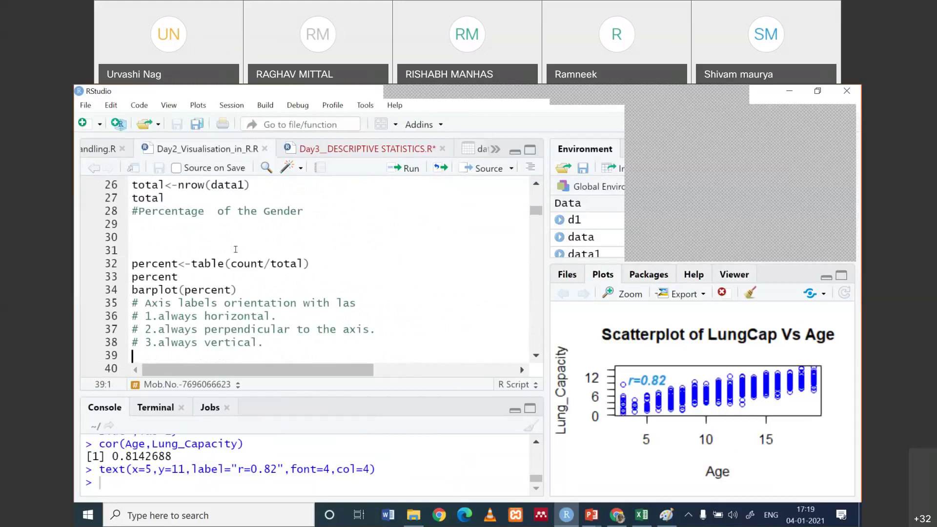
key(Down)
key(Down)
key(Down)
key(Down)
key(Down)
key(Down)
key(Down)
key(Down)
key(Down)
key(Down)
key(Down)
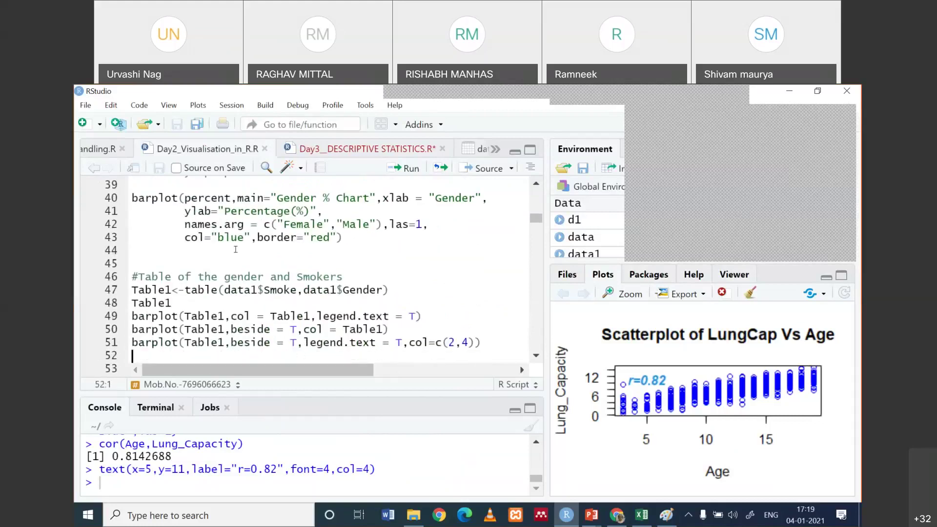
Review the Table1 code for gender and smokers with its barplot calls, continuing to the Pie-Charts heading
key(Up)
key(Up)
key(Up)
key(Up)
key(Up)
key(Up)
key(Up)
key(Up)
key(Up)
key(Up)
key(Up)
key(Up)
key(Up)
key(Up)
key(Up)
key(Up)
key(Up)
key(Up)
key(Up)
key(Down)
key(Down)
key(Down)
key(Down)
key(Down)
key(Down)
key(Down)
key(Down)
key(Down)
key(Down)
key(Down)
key(Down)
key(Down)
key(Down)
key(Down)
key(Down)
key(Down)
key(Down)
key(Down)
key(Down)
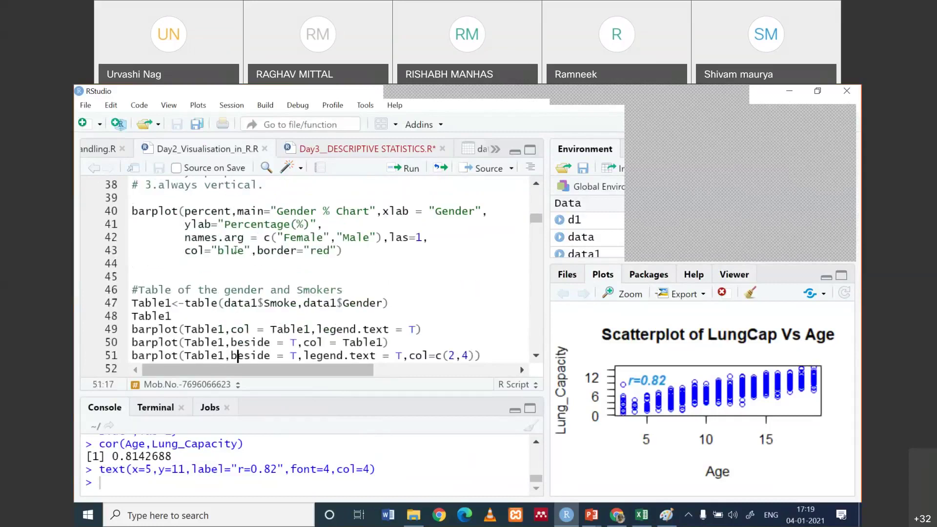
key(Down)
key(Down)
key(Down)
key(Down)
key(Down)
key(Down)
key(Down)
key(Down)
key(Down)
key(Down)
key(Down)
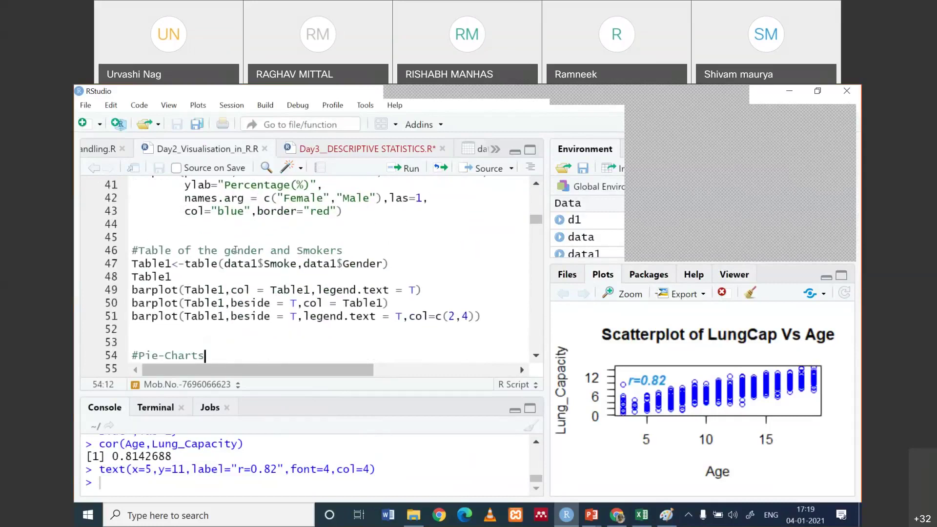
Review the pie chart, pie3D and Lung_Capacity boxplot code, continuing to the "Boxplot by Gender" call
key(Down)
key(Down)
key(Down)
key(Down)
key(Down)
key(Down)
key(Down)
key(Down)
key(Down)
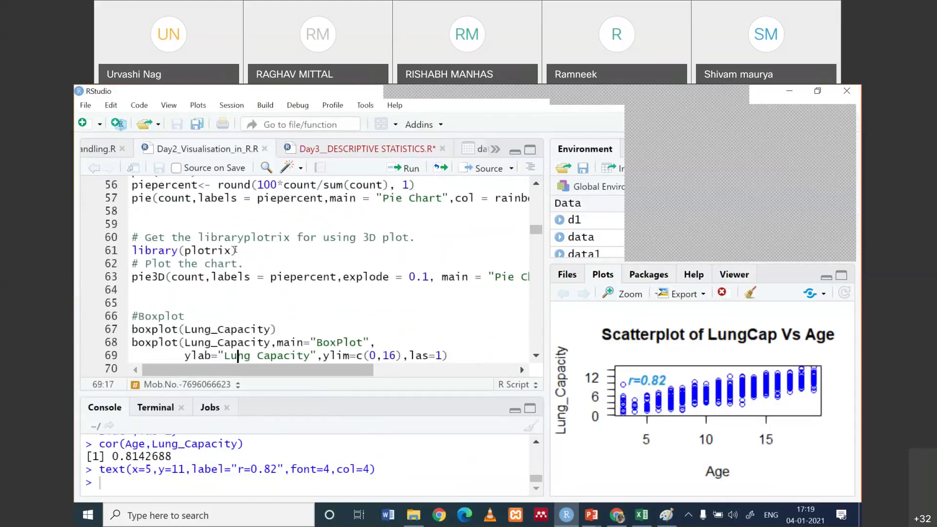
key(Down)
key(Down)
key(Down)
key(Down)
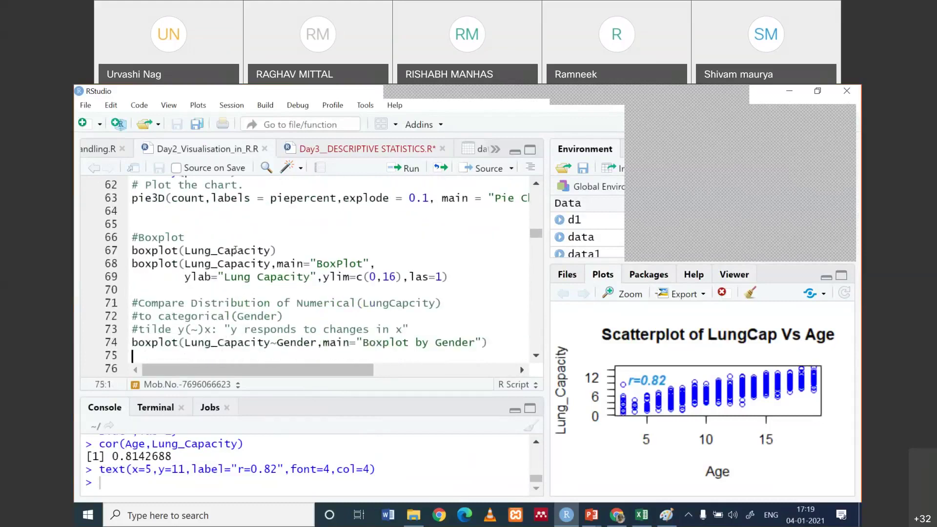
Examine the AgeGroup cut code with its breaks and labels, and the stratified boxplot calls of lung capacity against smoking
key(Down)
key(Down)
key(Down)
key(Down)
key(Down)
key(Down)
key(Down)
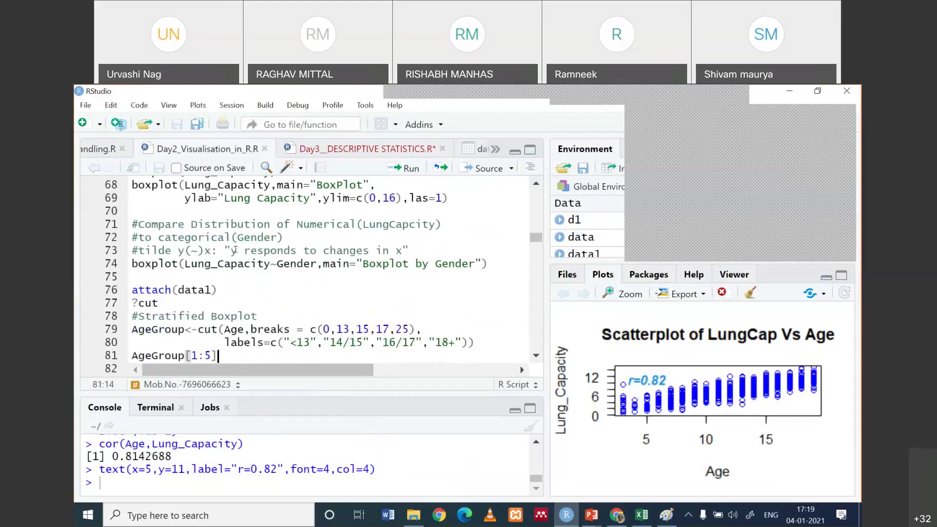
key(Down)
key(Down)
key(Down)
key(Down)
key(Down)
key(Down)
key(Down)
key(Down)
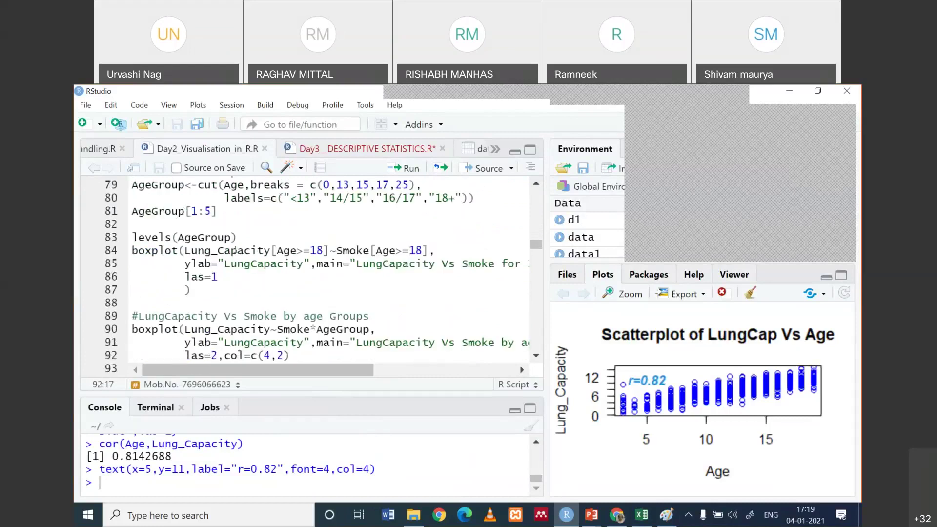
Try to run the boxplot(Lung_Capacity~Smoke*AgeGroup) call in the "LungCapacity Vs Smoke by age Groups" section
key(Down)
key(Up)
key(Up)
key(Up)
key(Up)
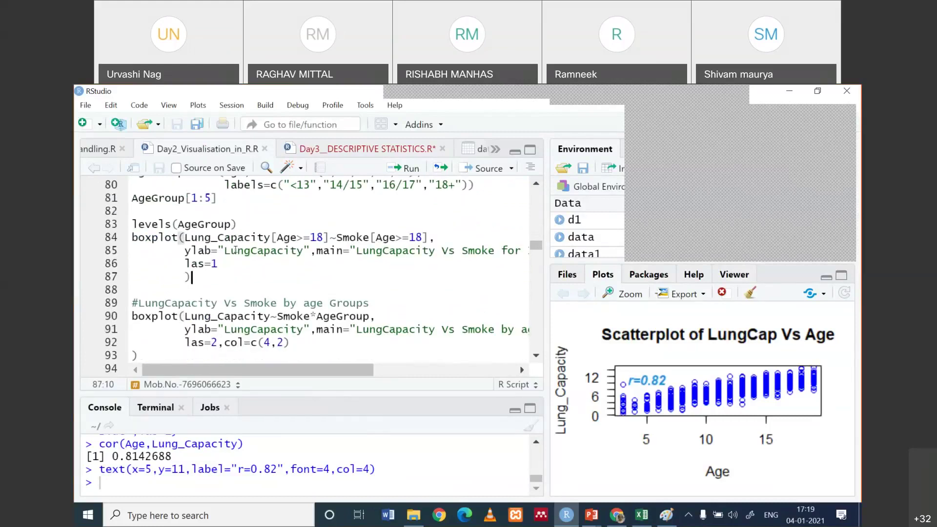
key(Down)
key(Down)
key(ctrl+Return)
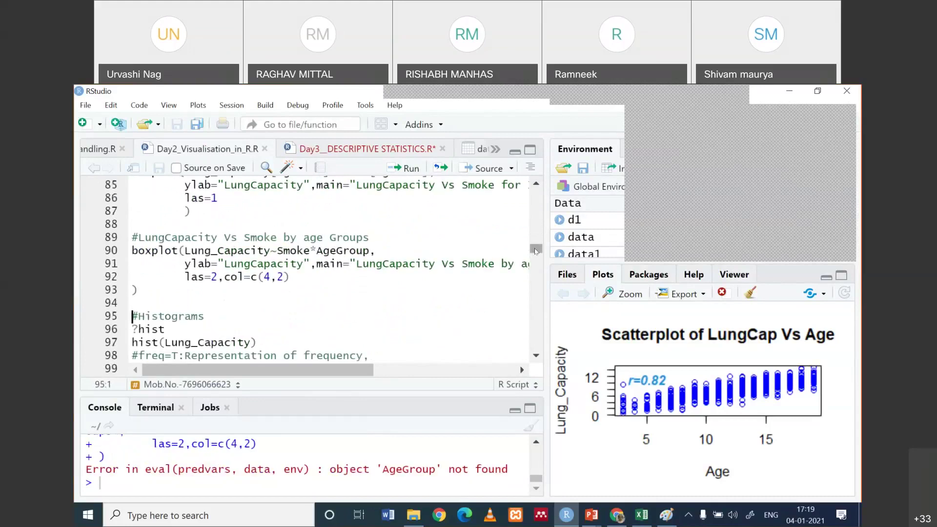
Run data1<-read.csv(file.choose(),header = T) again and load a dataset from the Data Sets folder inside DataScience
scroll(537, 215, up, 1)
scroll(537, 215, up, 20)
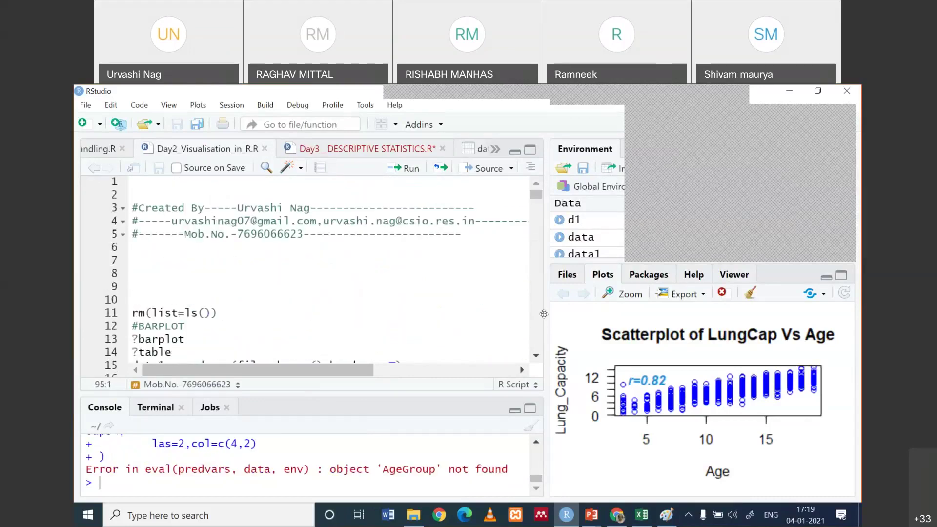
scroll(537, 359, down, 3)
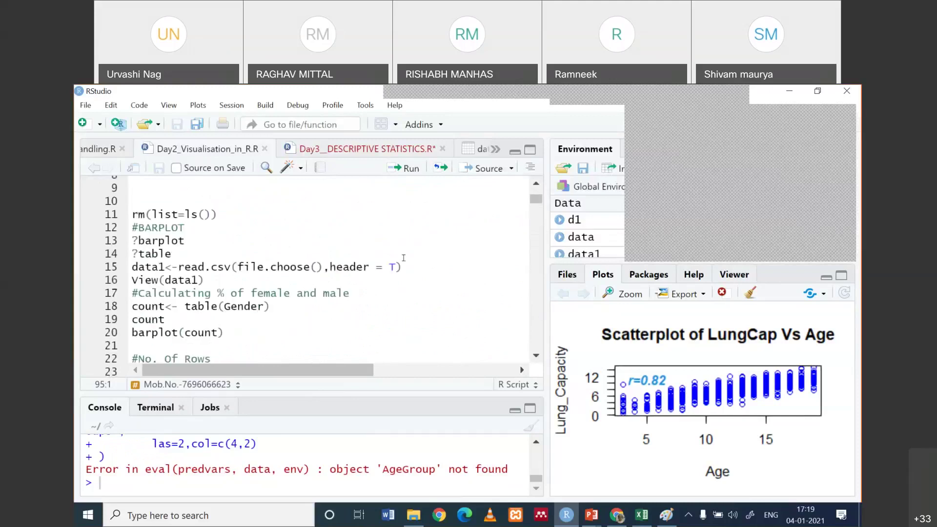
click(413, 268)
key(ctrl+Return)
click(473, 317)
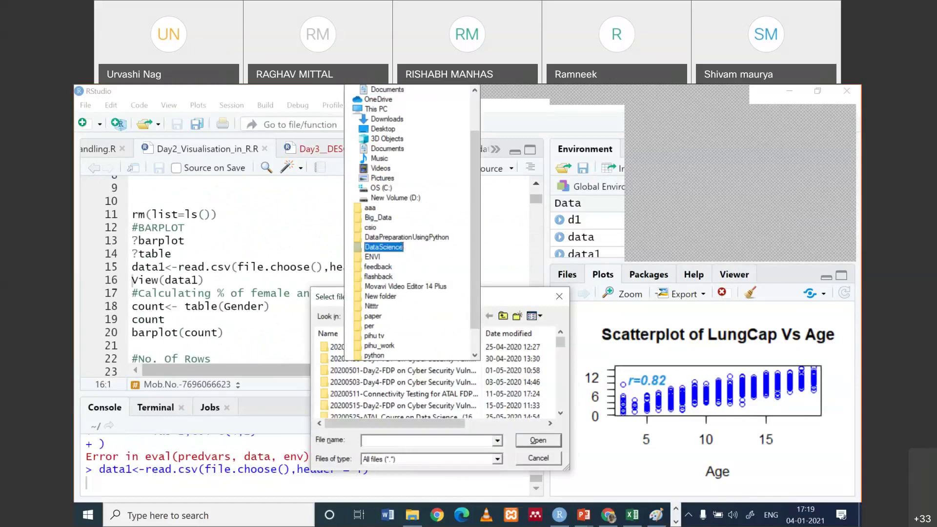
click(383, 247)
double_click(344, 347)
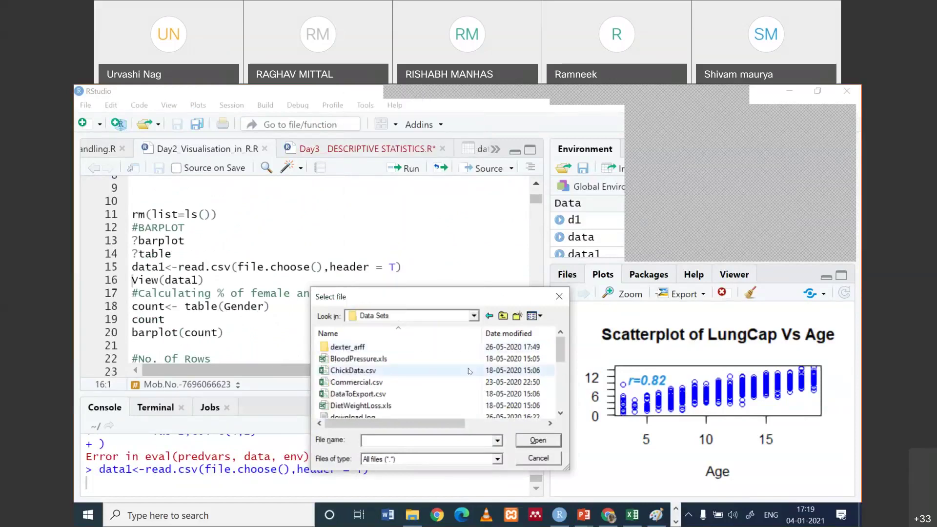
scroll(489, 385, down, 2)
click(561, 416)
click(561, 415)
double_click(346, 371)
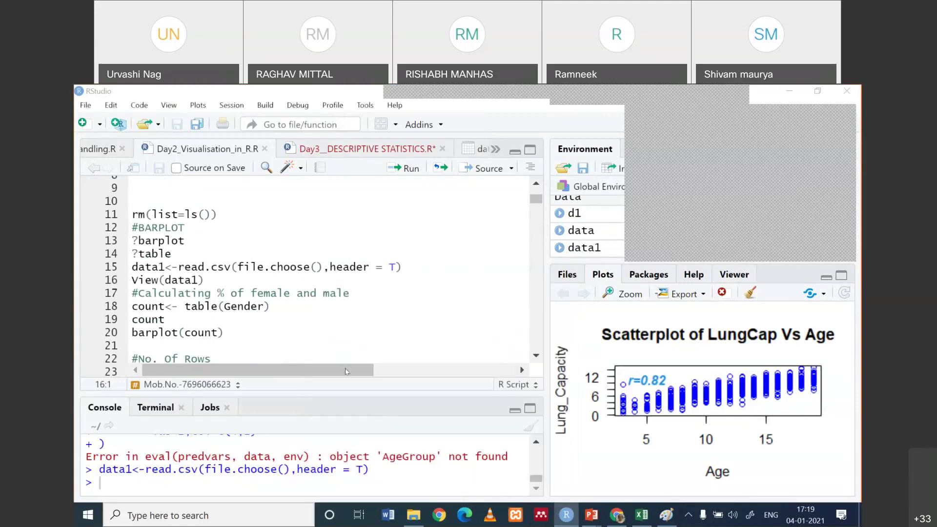
Look through the row count, gender percentage, Table1 and pie chart code again, down to the Boxplot section
click(535, 357)
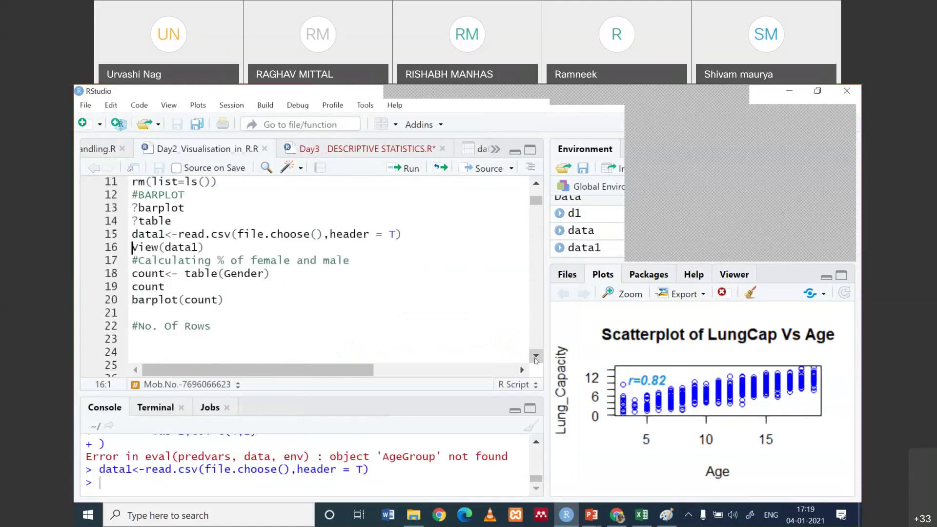
click(536, 357)
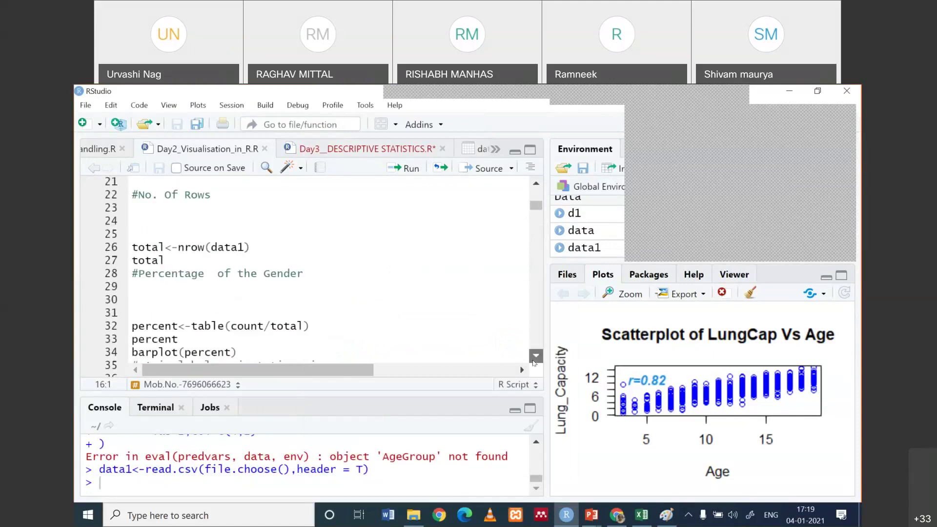
scroll(536, 361, down, 5)
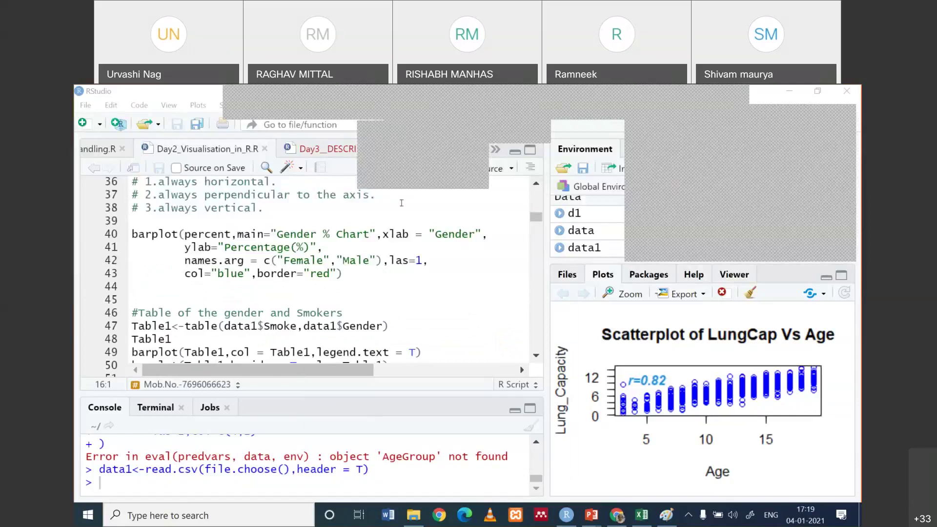
click(375, 273)
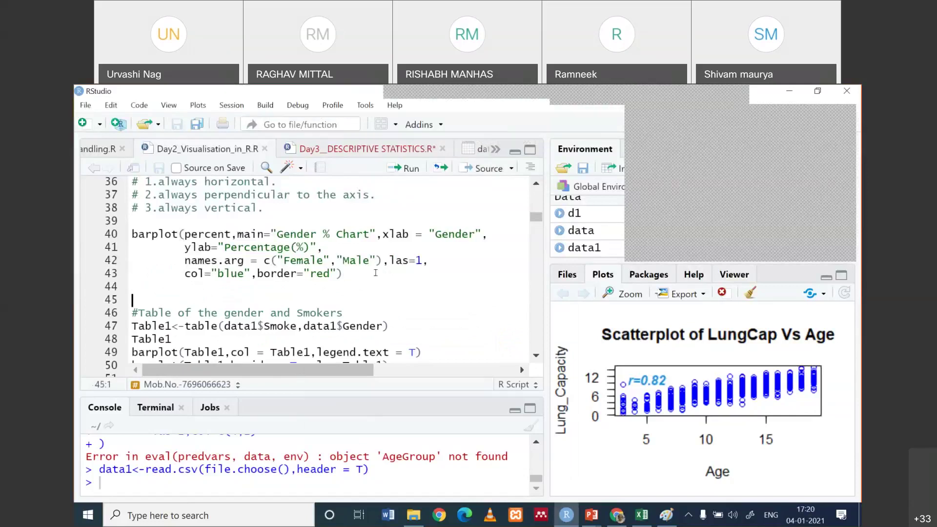
key(Down)
key(Down)
key(Down)
key(Down)
key(Down)
key(Down)
key(Down)
key(Down)
key(Down)
key(Down)
key(Down)
key(Down)
key(Down)
key(Down)
key(Down)
key(Down)
key(Down)
key(Down)
key(Down)
key(Down)
key(Down)
key(Down)
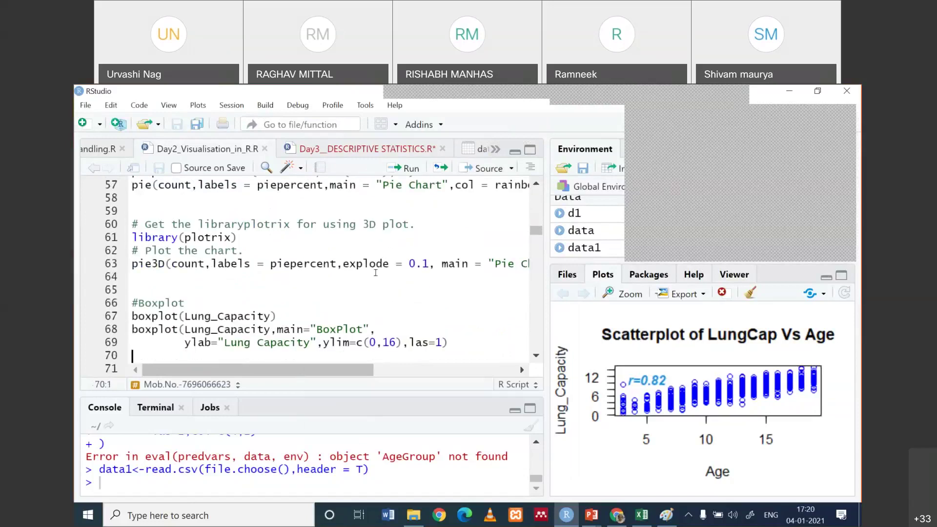
Try again to run the lung capacity boxplot by Smoke*AgeGroup with las=2 and col=c(4,2)
key(Down)
key(Down)
key(Down)
key(Down)
key(Down)
key(Down)
key(Down)
key(Down)
key(Down)
key(Down)
key(Down)
key(Down)
key(Down)
key(Down)
key(Down)
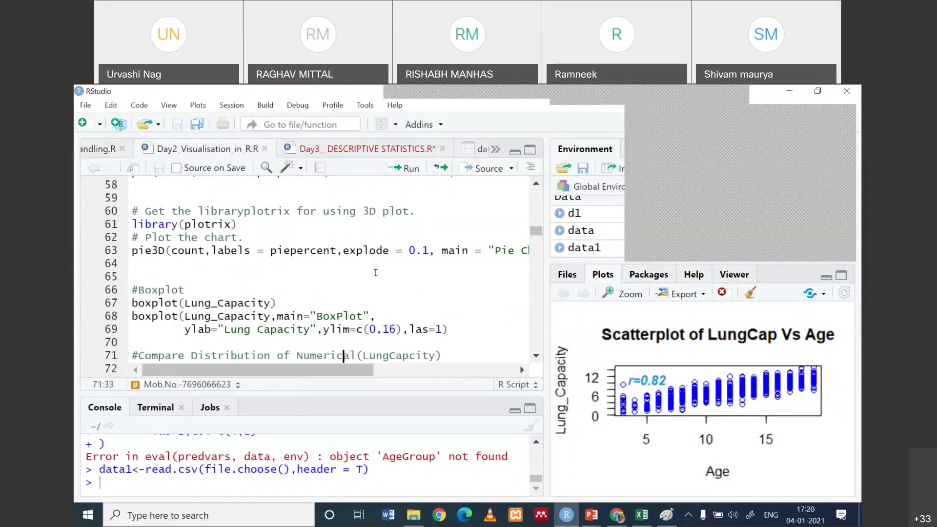
key(Down)
key(Down)
key(Down)
key(Down)
key(Down)
key(Down)
key(Down)
key(Down)
key(Down)
key(Down)
key(Down)
key(Down)
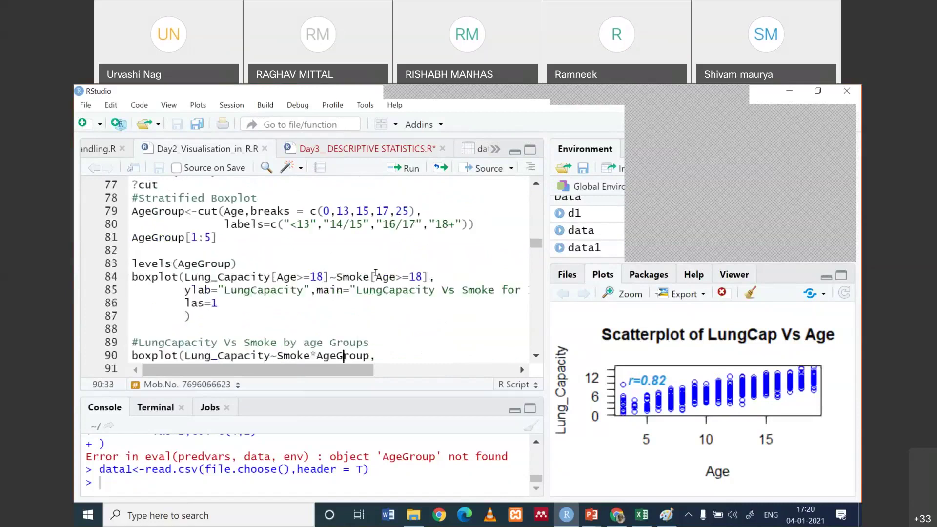
key(Up)
key(Up)
key(Up)
key(Up)
key(Up)
key(Up)
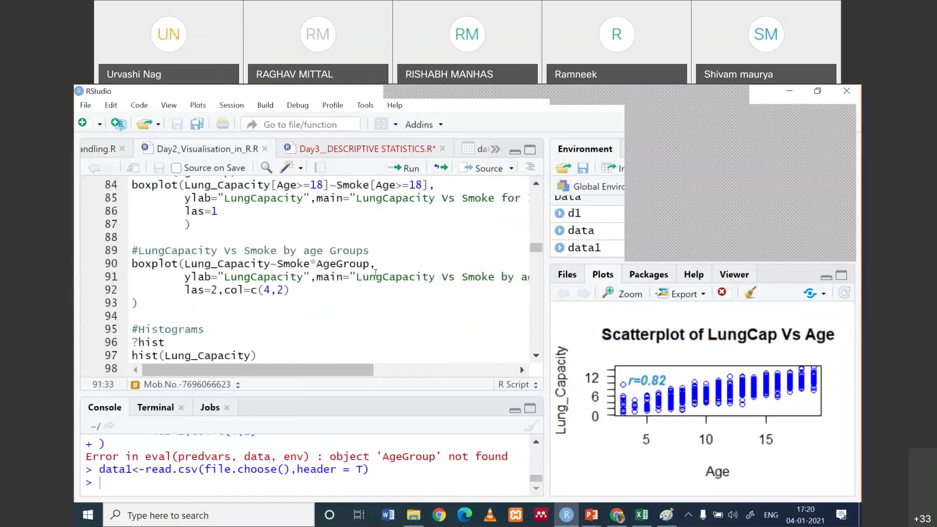
key(ctrl+Return)
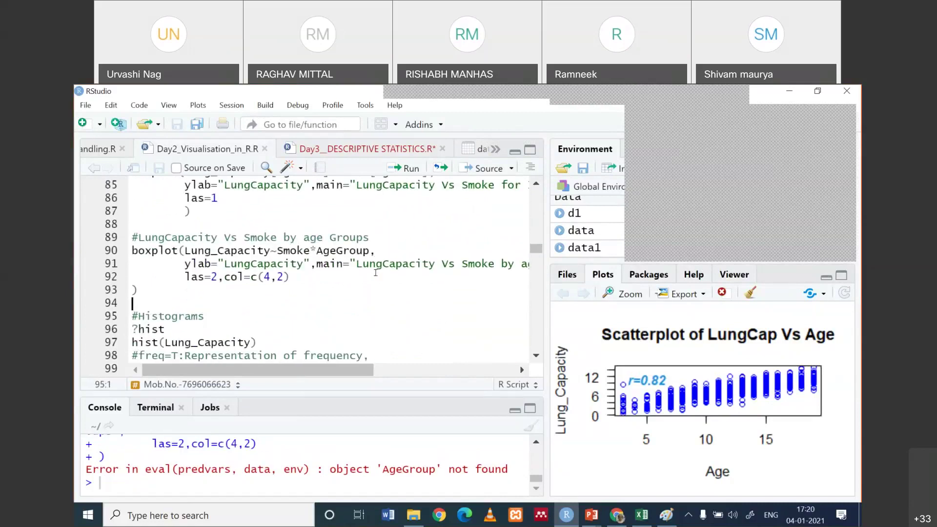
Go back to the attach(data1) line and check the AgeGroup definition under Stratified Boxplot
key(Up)
key(Up)
key(Up)
key(Up)
key(Up)
key(Up)
key(Up)
key(Up)
key(Up)
key(Up)
key(Up)
key(Up)
key(Up)
key(Up)
key(Up)
key(Up)
key(Up)
key(Up)
key(Up)
key(Down)
key(Down)
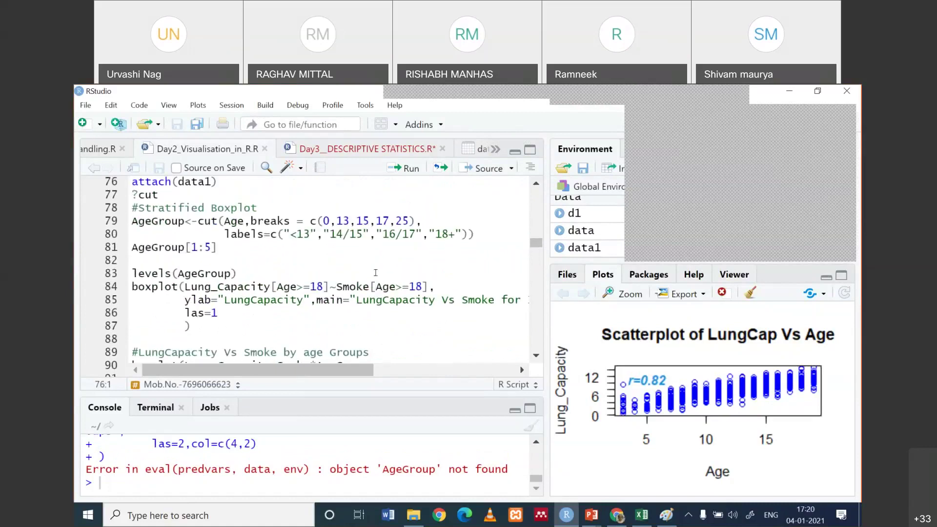
Run the lung capacity boxplot titled "BoxPlot" with ylim=c(0,16) and las=1 in the Boxplot section
key(Up)
key(Up)
key(Up)
key(Up)
key(Up)
key(Up)
key(Up)
key(Up)
key(Up)
key(Up)
key(Up)
key(Up)
key(Up)
key(Up)
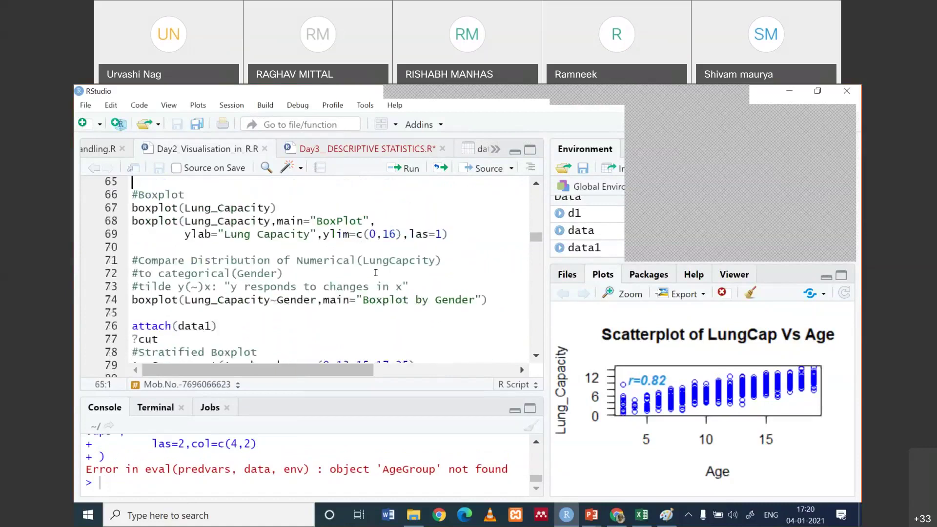
key(Down)
key(Down)
key(Down)
key(Down)
key(ctrl+Return)
Look back through the pie chart, Table1 and Gender % Chart code, up to the percent line
key(Up)
key(Up)
key(Up)
key(Up)
key(Up)
key(Up)
key(Up)
key(Up)
key(Up)
key(Up)
key(Up)
key(Up)
key(Up)
key(Up)
key(Up)
key(Up)
key(Up)
key(Up)
key(Up)
key(Up)
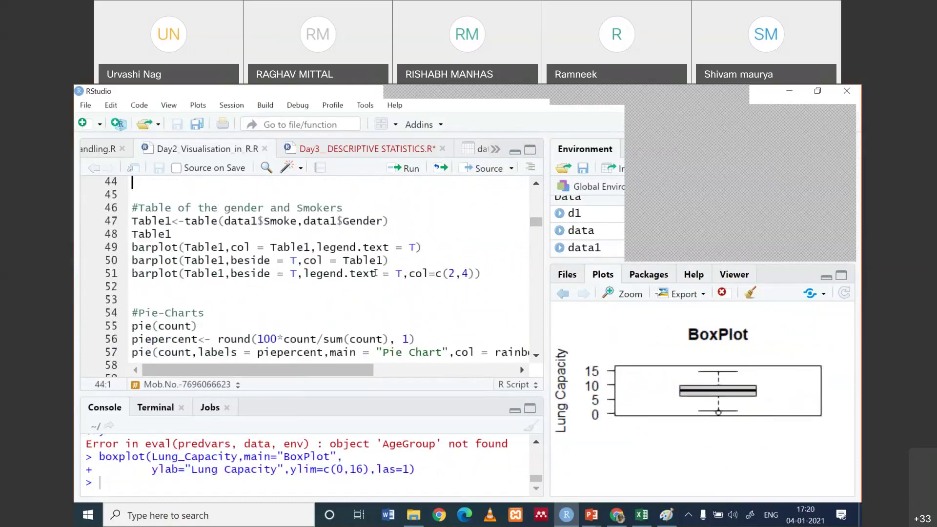
key(Up)
key(Up)
key(Up)
key(Up)
key(Up)
key(Up)
key(Up)
key(Up)
key(Up)
key(Up)
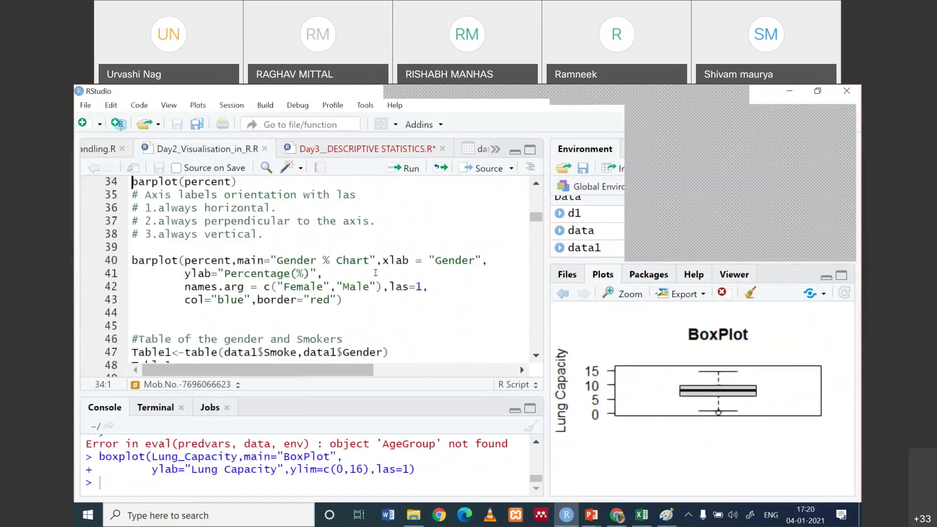
key(Up)
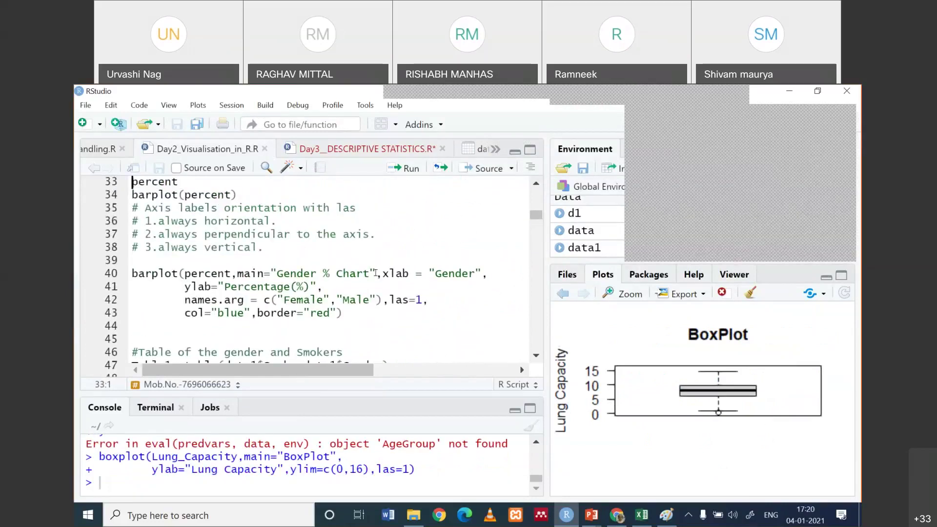
Run the grouped barplot of Table1 with beside = T, legend.text = T and col=c(2,4)
key(Down)
key(Down)
key(Down)
key(Down)
key(Down)
key(Down)
key(Down)
key(Down)
key(Down)
key(Down)
key(Down)
key(Down)
key(Down)
key(Down)
key(Down)
key(Down)
key(Down)
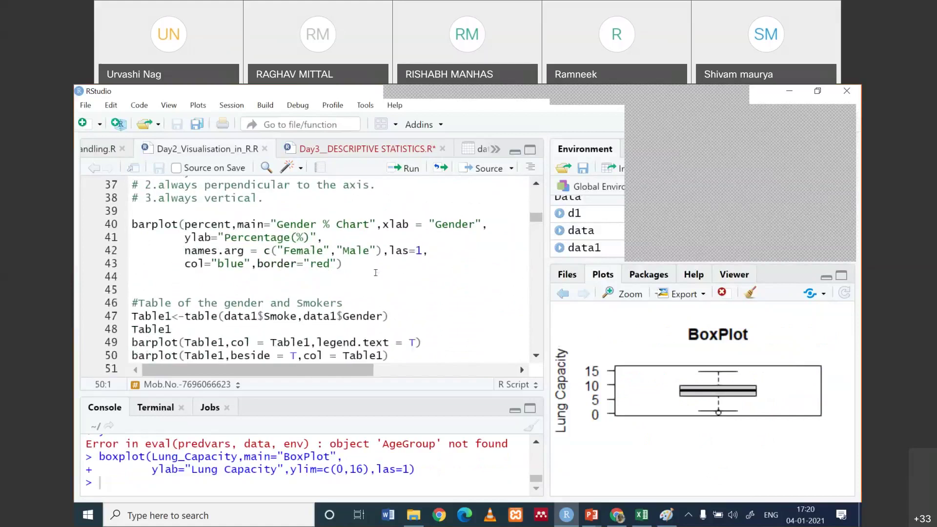
key(Down)
scroll(376, 272, down, 1)
key(Up)
key(Down)
key(ctrl+Return)
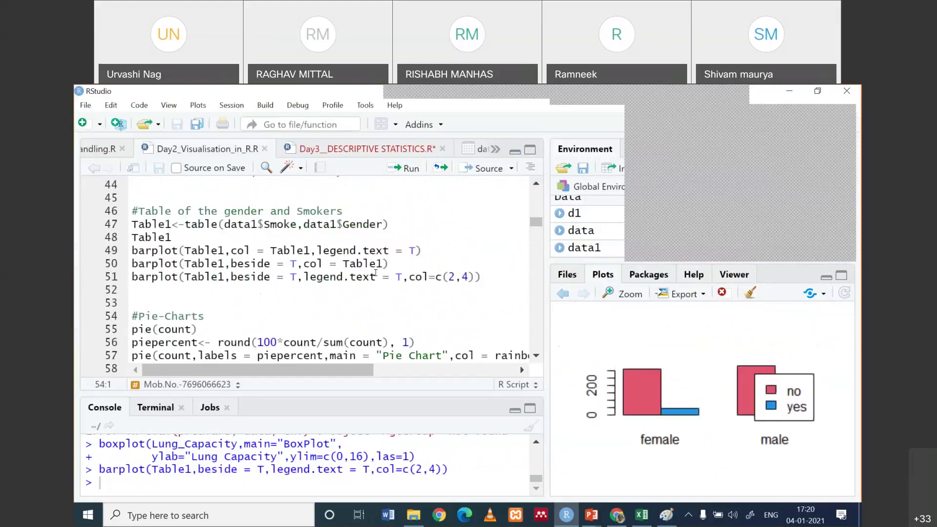
Run the "Gender % Chart" barplot of percent with Female and Male bar names, las=1, blue fill and red border
key(Up)
key(Up)
key(Up)
key(Up)
key(Up)
key(Up)
key(Up)
key(Up)
key(Up)
key(Up)
key(Up)
key(Up)
key(Up)
key(Up)
key(Up)
key(Up)
key(Up)
key(Up)
key(Up)
key(Up)
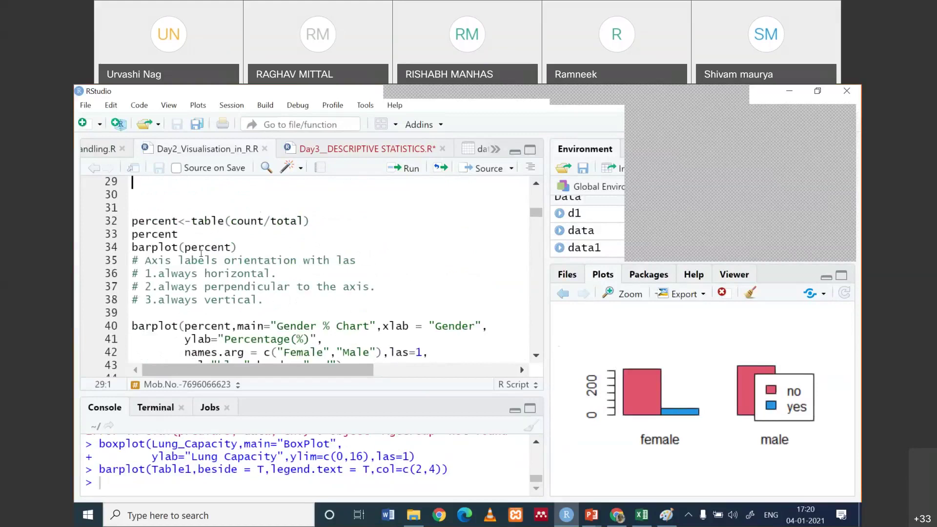
click(201, 253)
key(Up)
key(Up)
key(Up)
key(Up)
key(Up)
key(Up)
key(Up)
key(Down)
key(Down)
key(Down)
key(Down)
key(Down)
key(Down)
key(Down)
key(Down)
key(Down)
key(Down)
key(Down)
key(Down)
key(Down)
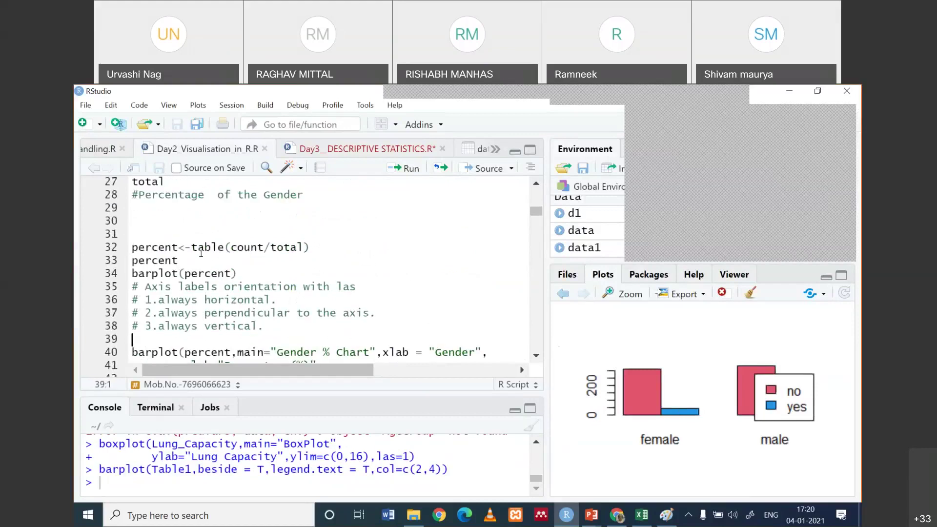
key(ctrl+Return)
Look back through the percentage and row count code, up to the rm(list=ls()) line above the BARPLOT section
key(Up)
key(Up)
key(Up)
key(Up)
key(Up)
key(Up)
key(Up)
key(Up)
key(Up)
key(Up)
key(Up)
key(Up)
key(Up)
key(Up)
key(Up)
key(Up)
key(Up)
key(Up)
key(Up)
key(Up)
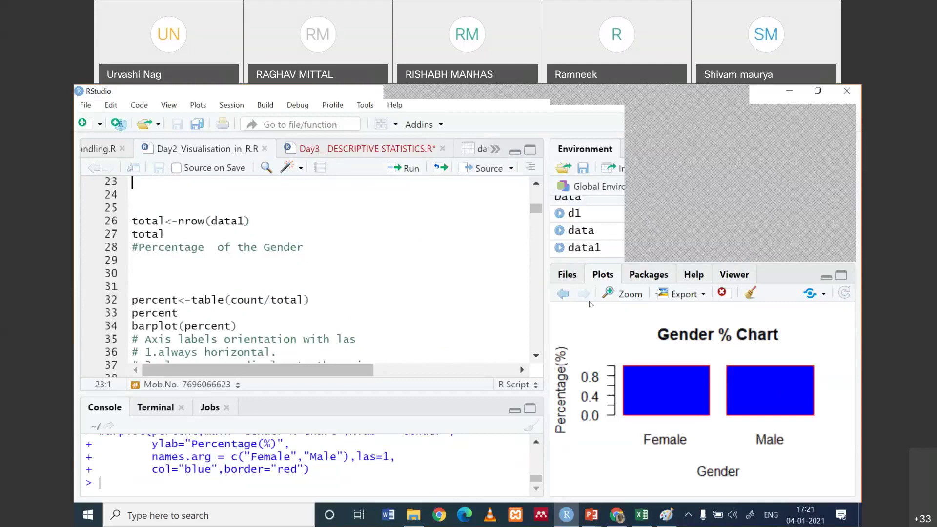
click(536, 182)
click(536, 183)
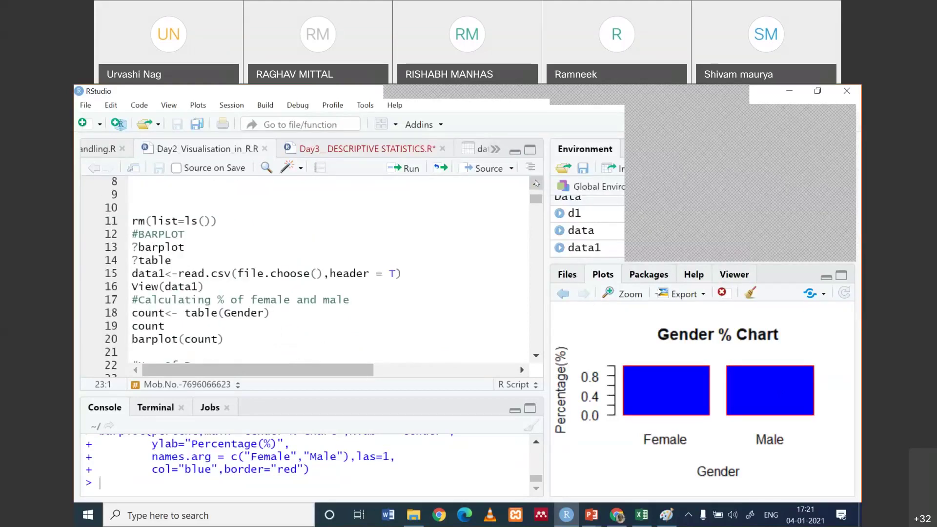
Switch to the PowerPoint presentation to view the Correlation slide, and return to RStudio
click(582, 519)
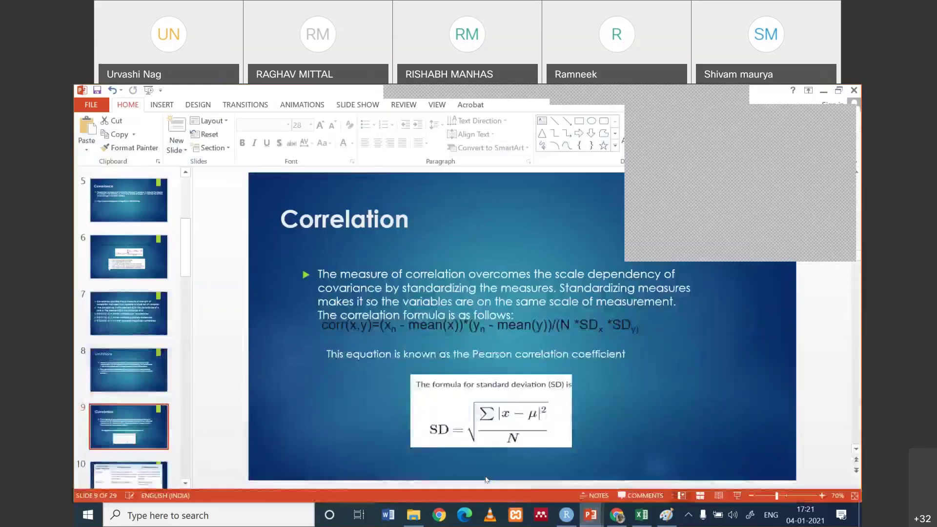
click(485, 476)
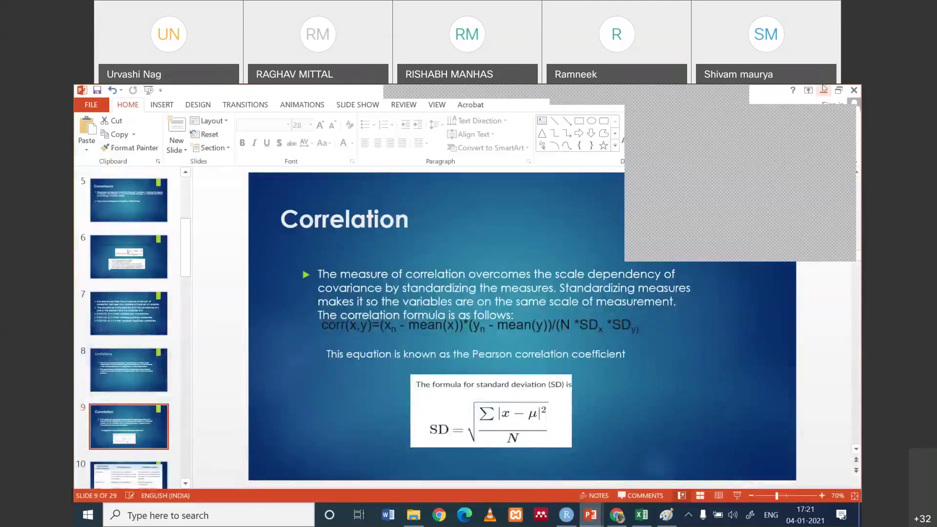
click(824, 92)
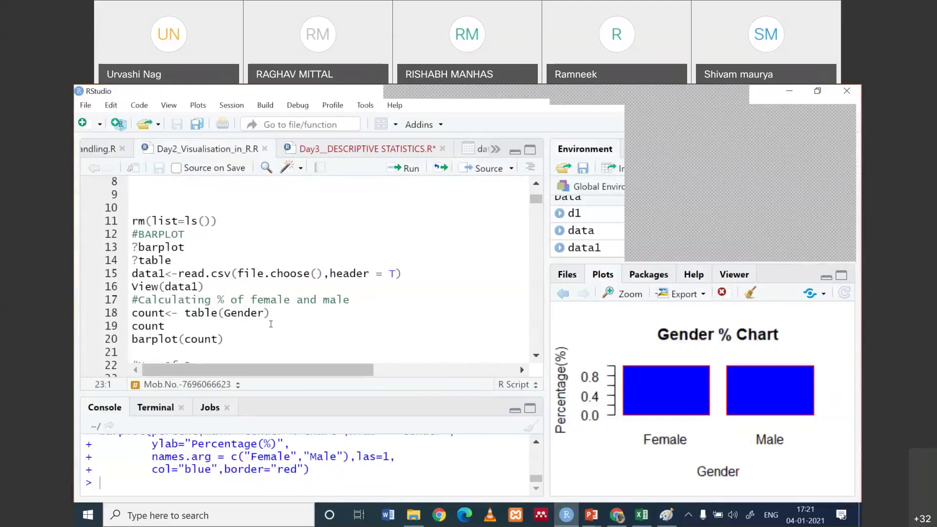
Examine the gender count and barplot(count) lines and the percentage code that follows them
click(267, 242)
click(441, 306)
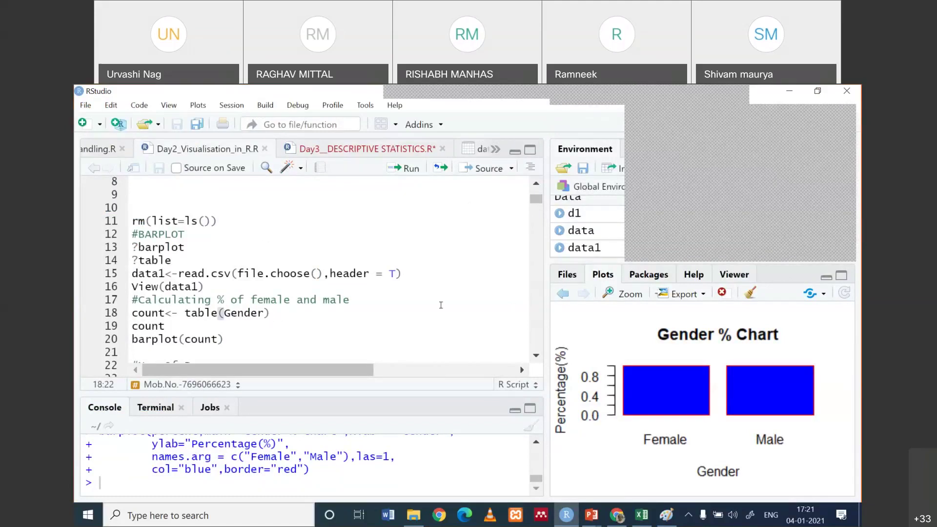
key(Down)
key(Down)
click(847, 138)
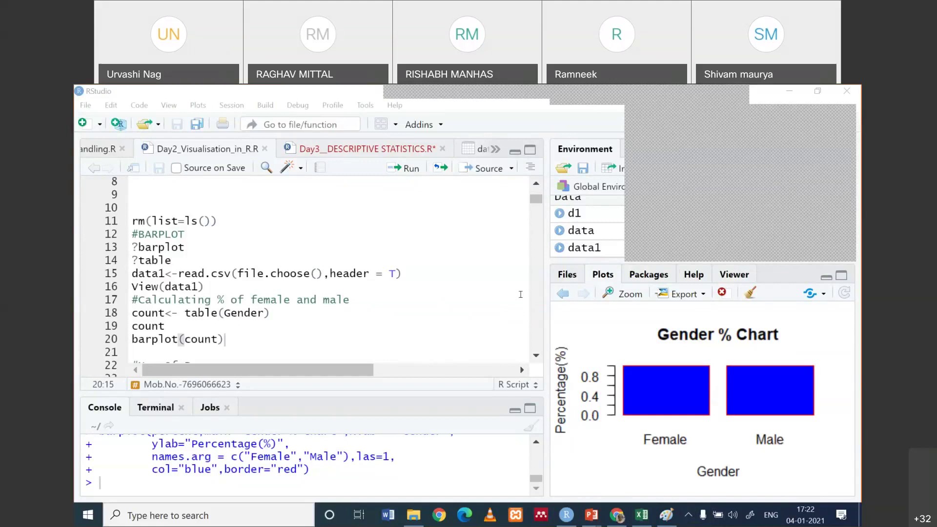
click(536, 361)
scroll(204, 288, down, 5)
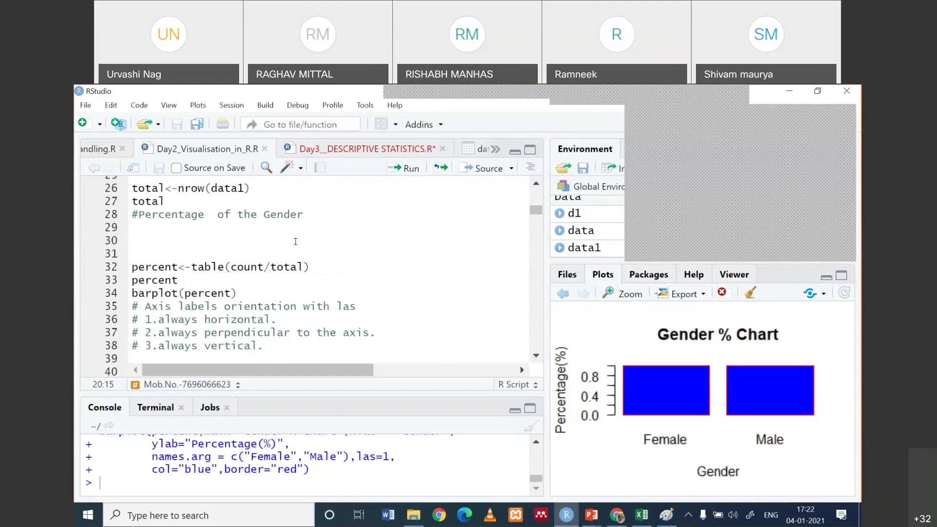
click(535, 183)
click(536, 183)
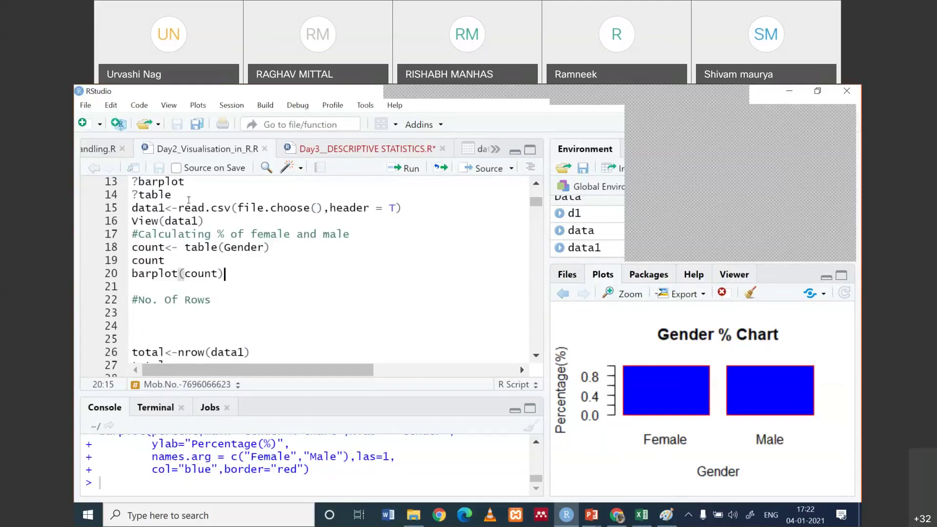
Run View(data1) to display the dataset, and return to the Day2_Visualisation_in_R.R script
click(215, 221)
key(ctrl+Return)
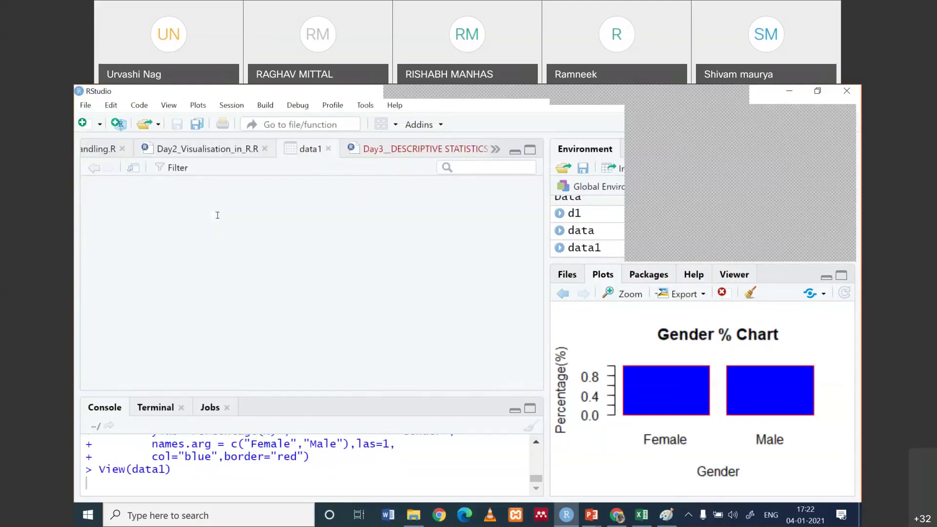
click(250, 149)
Run the gender count table, print count, plot it with barplot(count), and store nrow(data1) in total
click(205, 247)
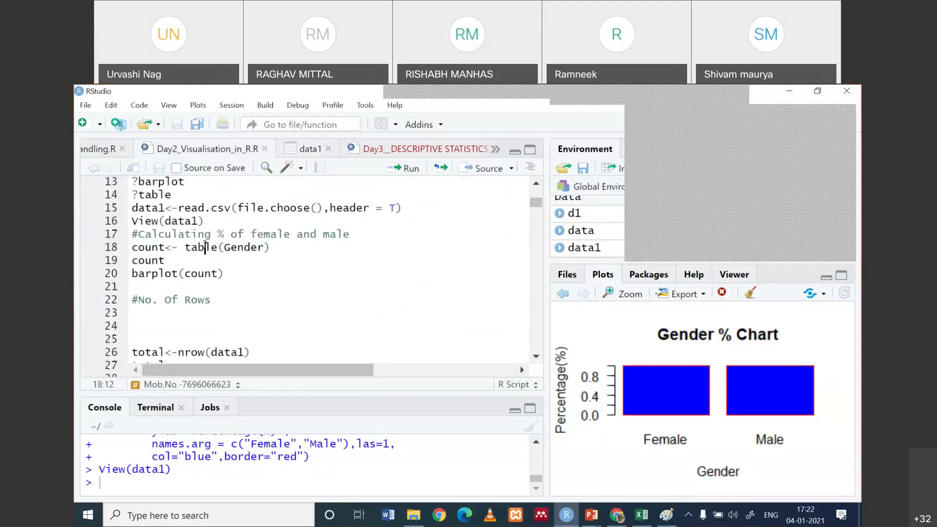
key(ctrl+Return)
key(ctrl+Return)
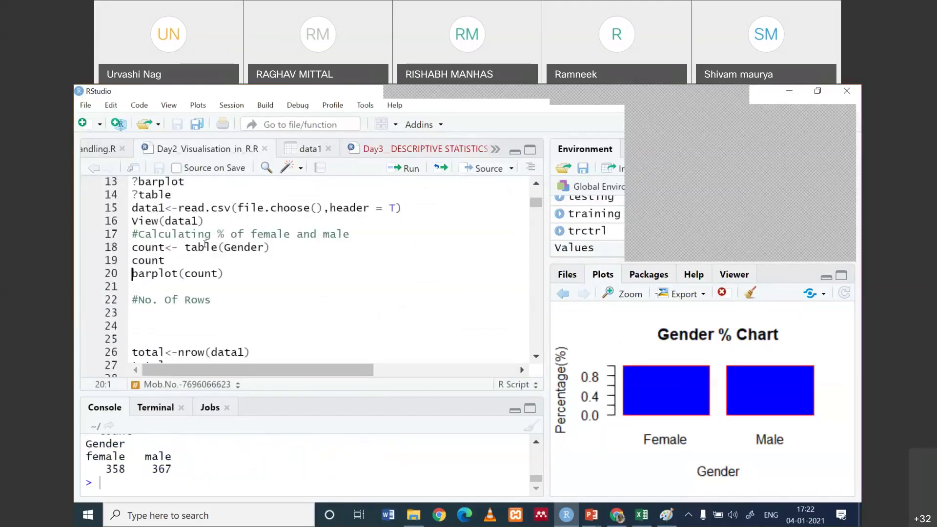
key(ctrl+Return)
key(ctrl+Return)
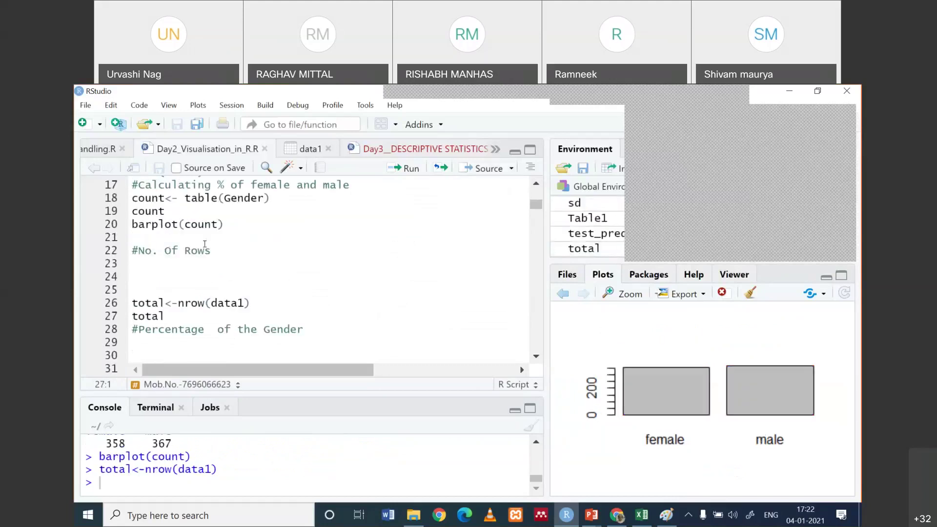
Rerun barplot(count) and total<-nrow(data1), and print total
key(Up)
key(ctrl+Return)
key(Up)
key(Up)
key(Up)
key(Up)
key(Up)
key(Up)
key(Up)
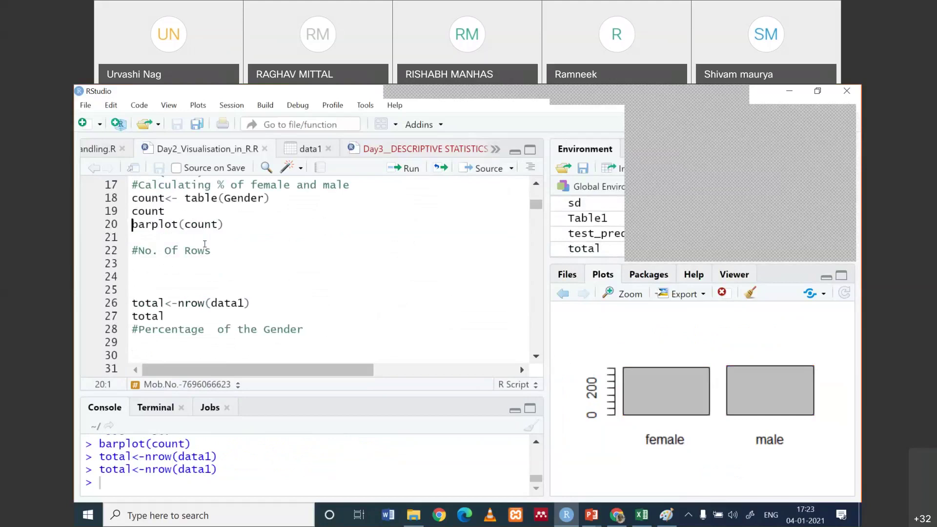
key(ctrl+Return)
key(ctrl+Return)
key(ctrl+Return)
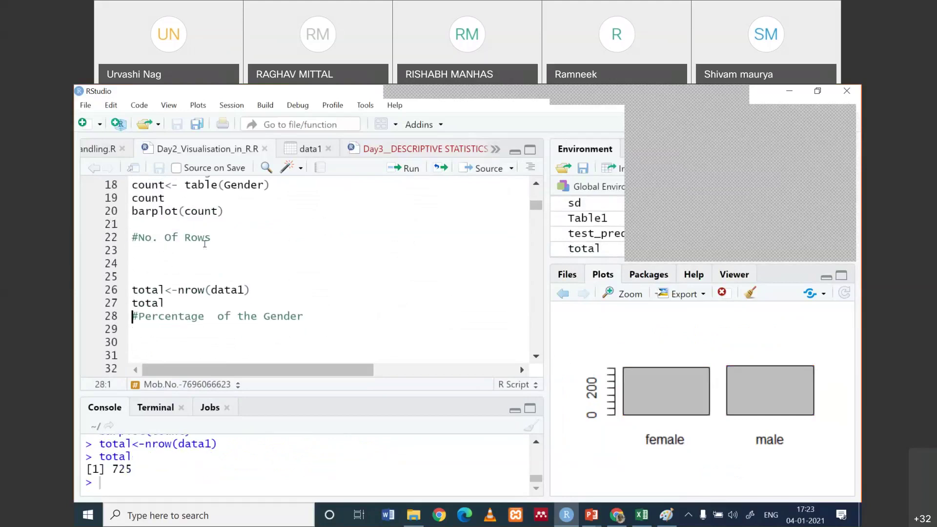
Store table(count/total) in percent, print it, and plot it with barplot(percent) and as the blue "Gender % Chart" with red borders
key(ctrl+Return)
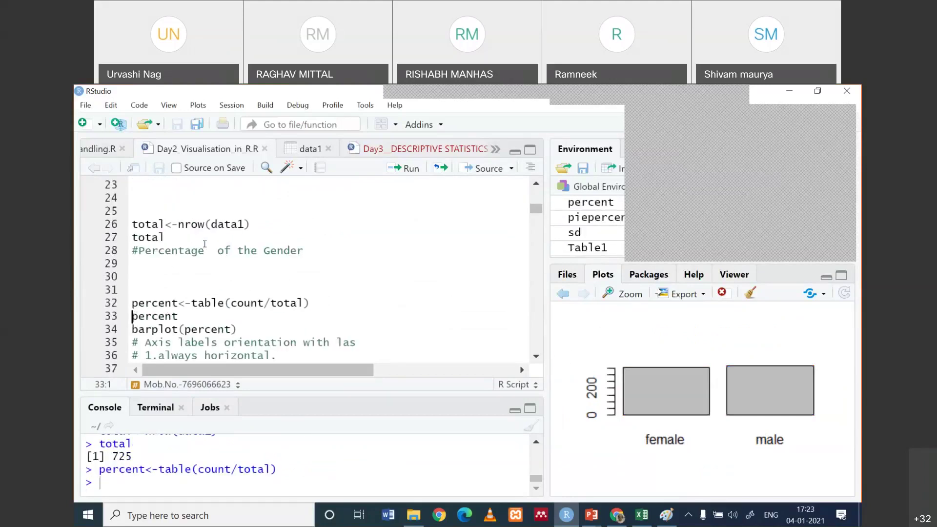
key(ctrl+Return)
key(ctrl+Return)
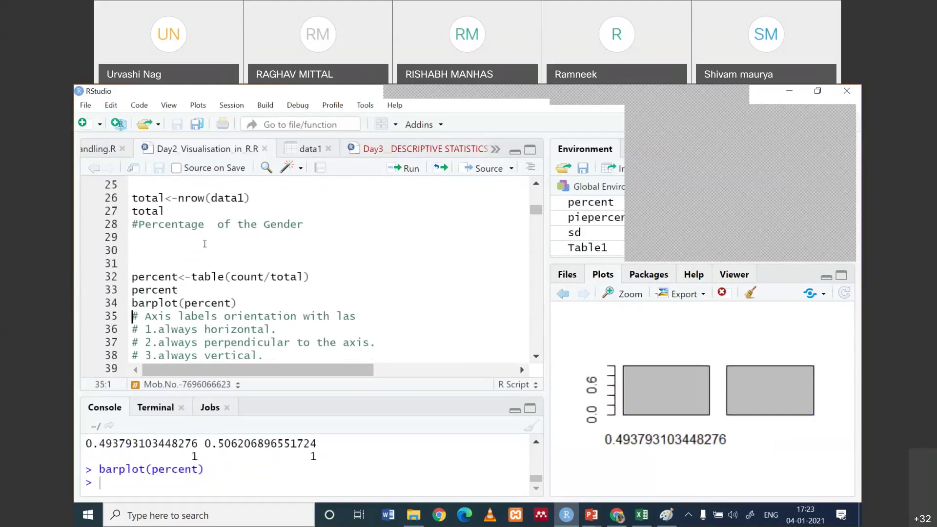
key(ctrl+Return)
Create and print Table1 of Smoke by Gender, and draw its stacked and side-by-side barplots with legends
key(ctrl+Return)
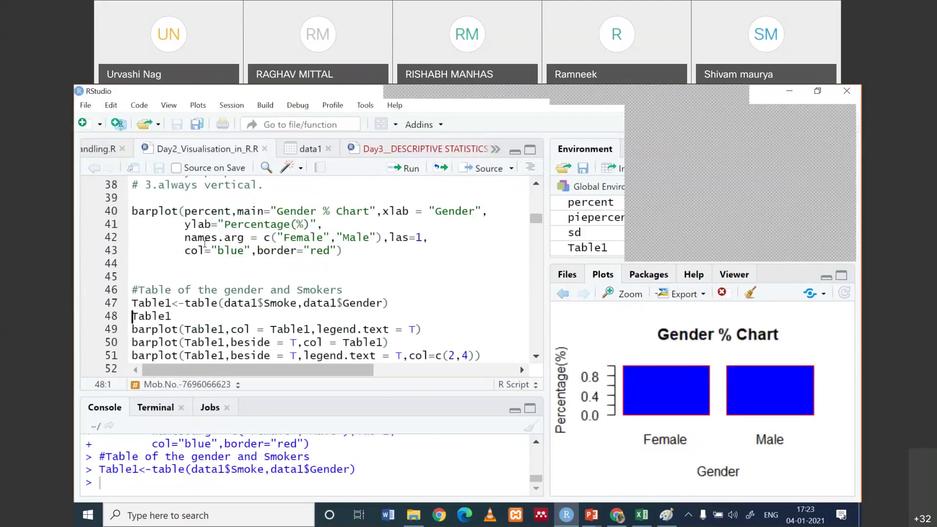
key(ctrl+Return)
key(ctrl+Return)
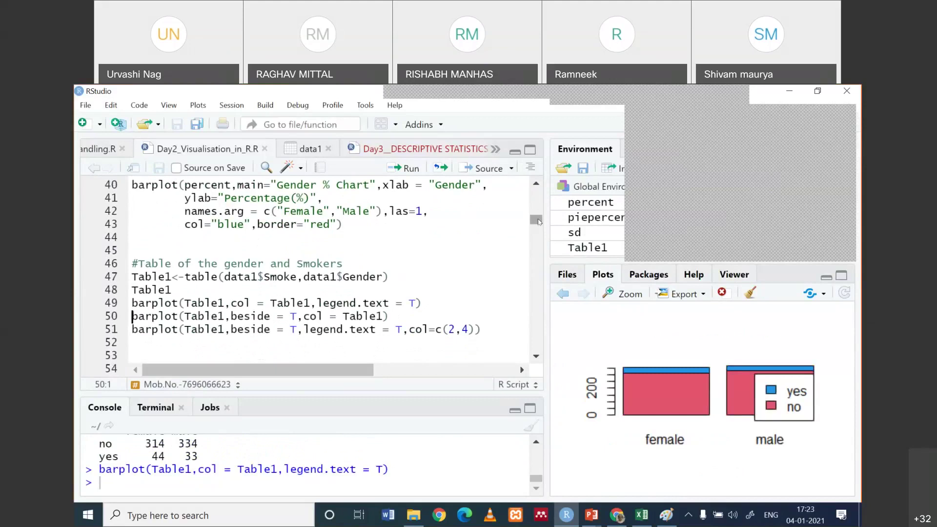
mouse_move(539, 222)
mouse_down()
mouse_move(539, 239)
mouse_move(542, 217)
mouse_move(545, 226)
mouse_up()
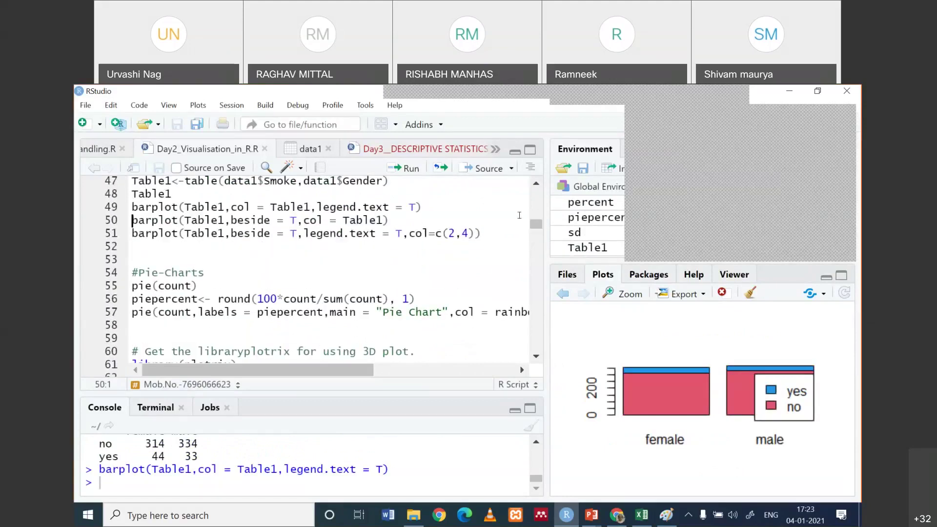
click(177, 229)
key(ctrl+Return)
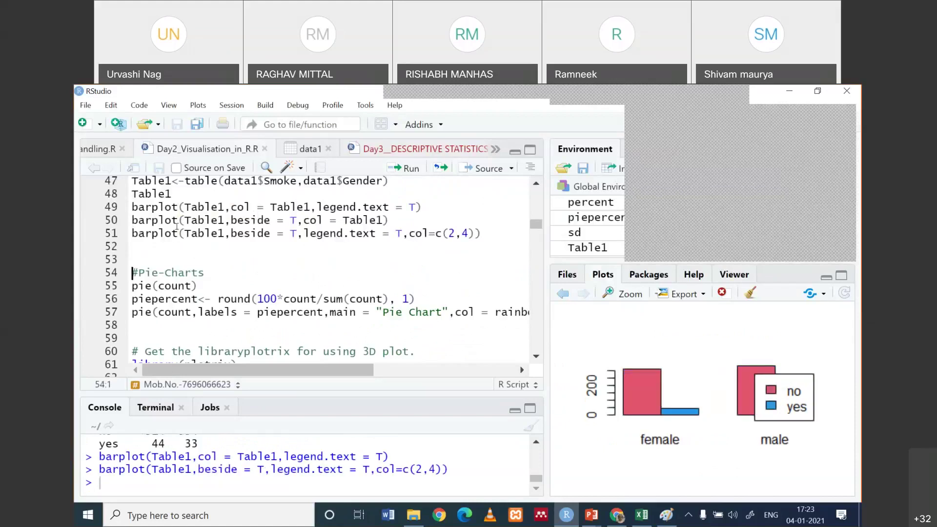
Plot pie(count), calculate the rounded piepercent values, and draw the rainbow "Pie Chart" labelled with them
key(ctrl+Return)
key(ctrl+Return)
key(ctrl+Return)
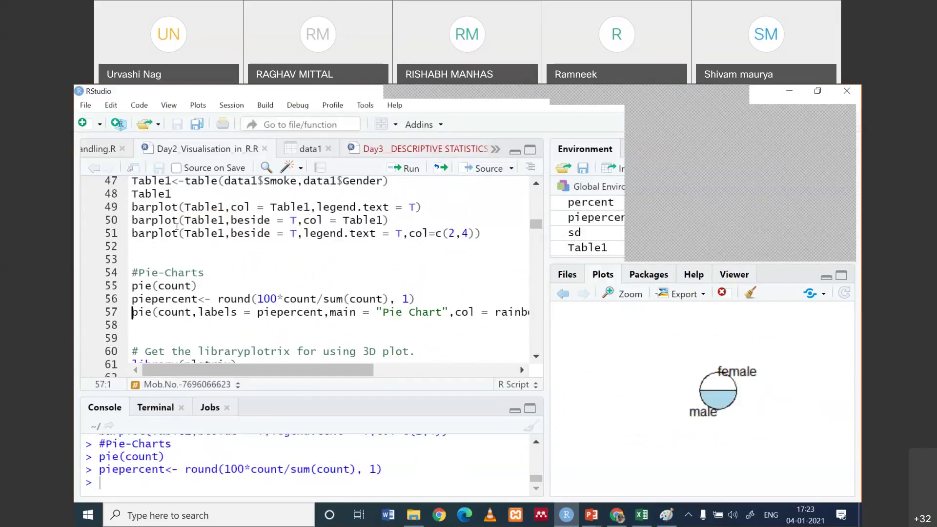
key(ctrl+Return)
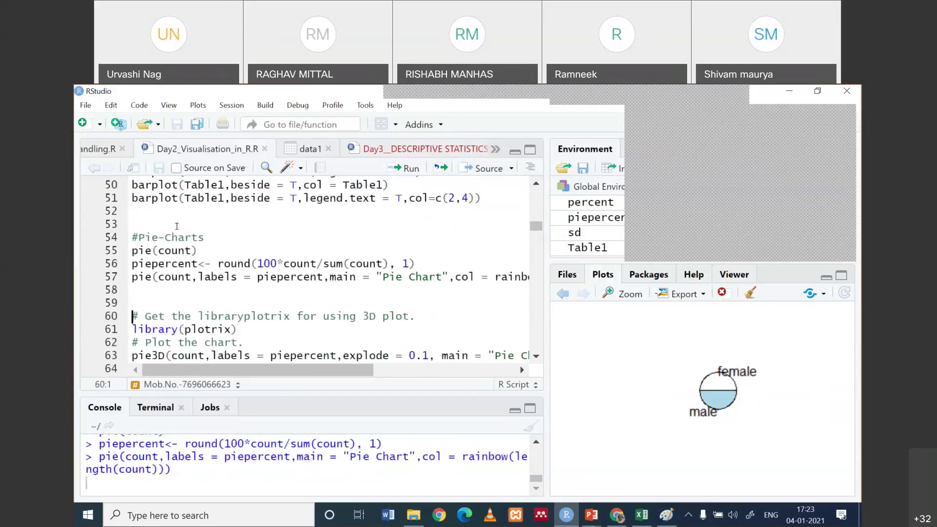
Draw the Lung_Capacity boxplot titled "BoxPlot" with y-label "Lung Capacity", ylim c(0,16) and las=1
key(Down)
key(Down)
key(Down)
key(Down)
key(Down)
key(Down)
key(Down)
key(Down)
key(Down)
key(Down)
key(Down)
key(Down)
key(Down)
key(Down)
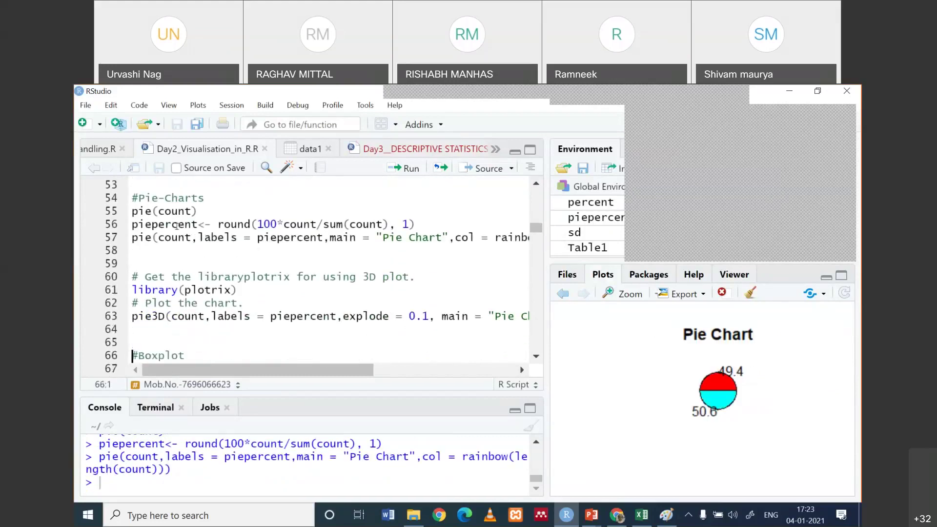
key(Up)
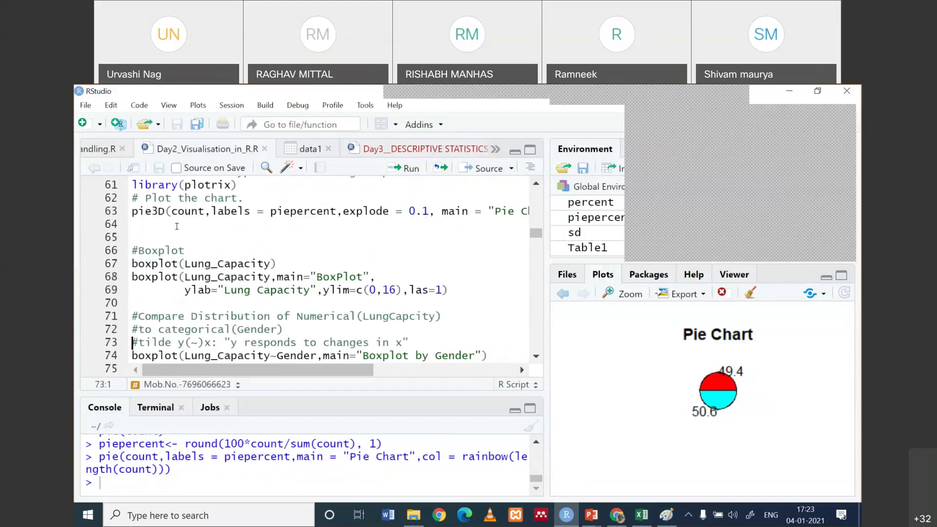
key(Up)
key(Up)
key(Up)
key(Up)
key(Up)
key(ctrl+Return)
Draw the "LungCapacity Vs Smoke for 18+" boxplot of Lung_Capacity by Smoke for Age>=18
key(Down)
key(Down)
key(Down)
key(Down)
key(Down)
key(Down)
key(Down)
key(Down)
key(Down)
key(Down)
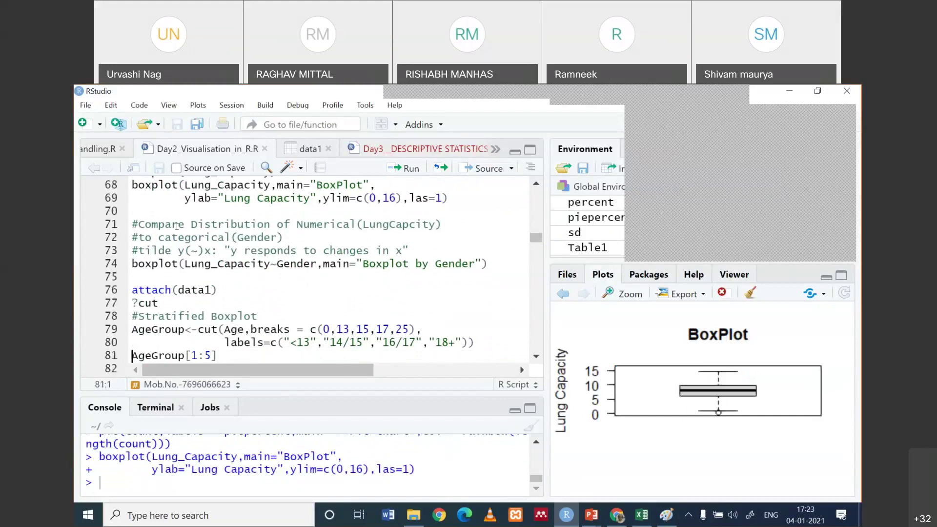
key(Down)
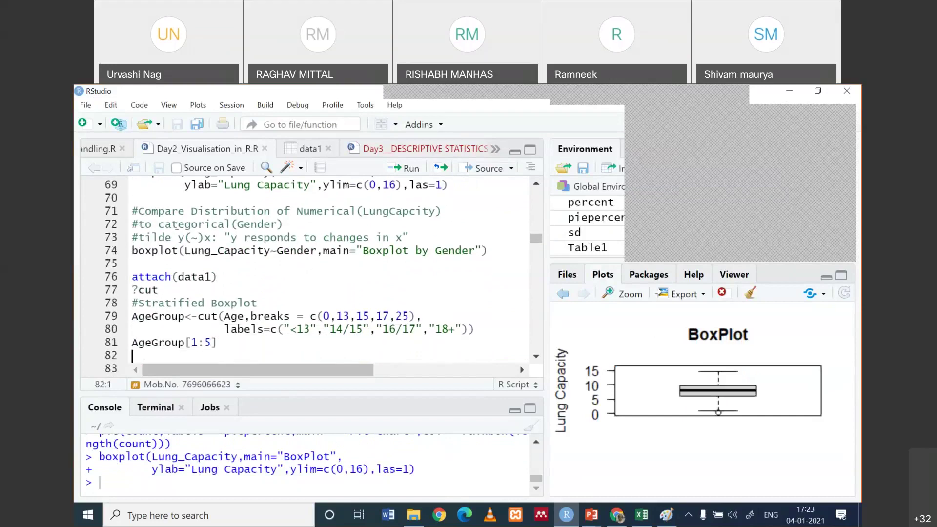
key(Down)
key(Down)
key(Down)
key(Down)
key(Down)
key(Down)
key(Down)
key(Down)
key(Down)
key(Down)
key(Down)
key(Down)
key(Down)
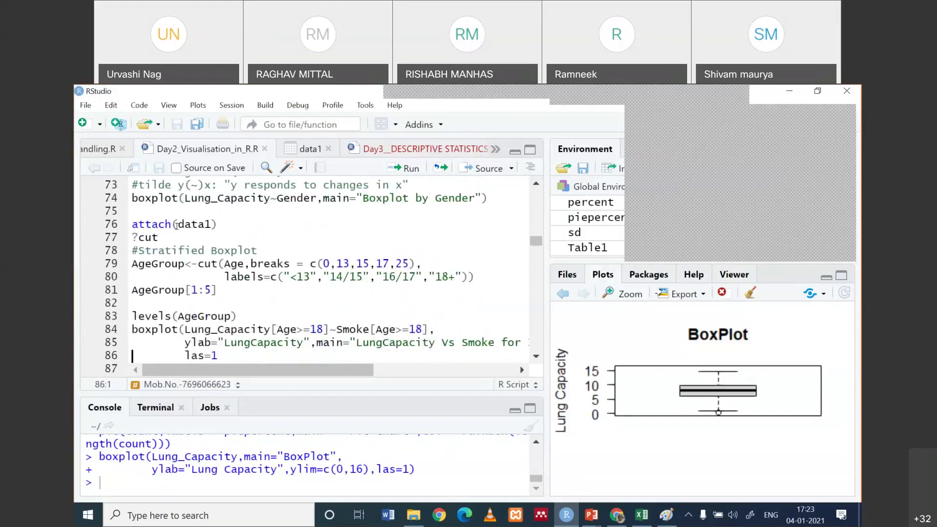
key(Up)
key(Up)
key(Up)
key(Up)
key(Up)
key(Up)
key(Up)
key(Up)
key(Up)
key(Up)
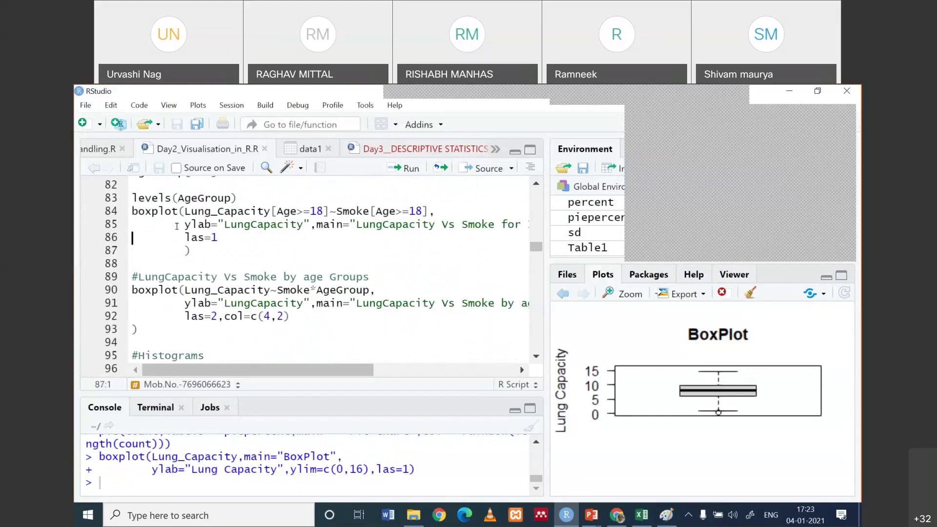
key(ctrl+Return)
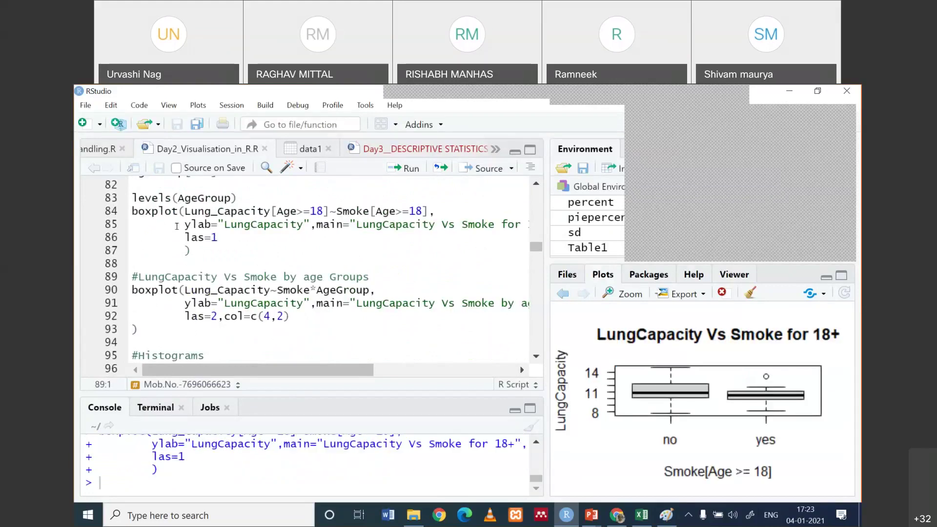
Examine the AgeGroup cut() code and the "Boxplot by Gender" line above the 18+ boxplot
key(Down)
key(Down)
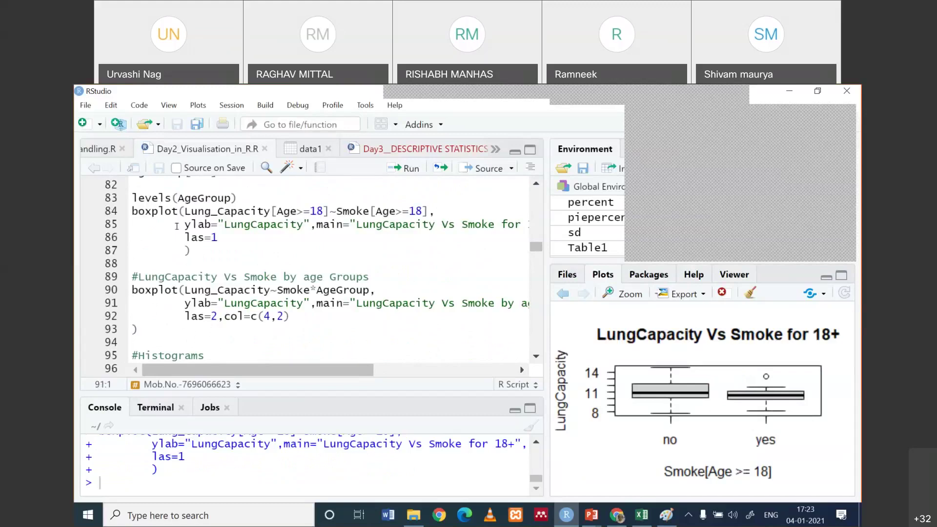
key(Up)
key(Up)
key(Up)
key(Up)
key(Up)
key(Up)
key(Up)
key(Up)
key(Up)
key(Up)
key(Up)
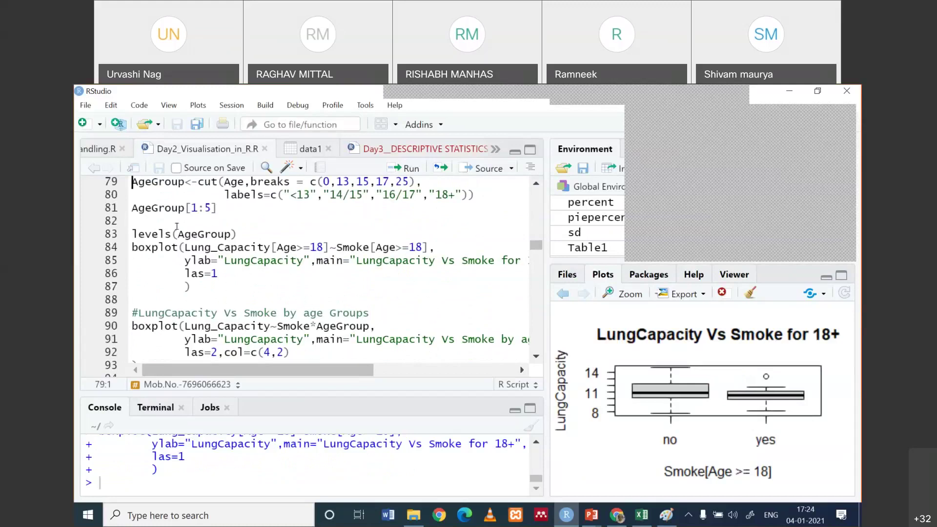
key(Up)
key(Up)
scroll(176, 226, up, 2)
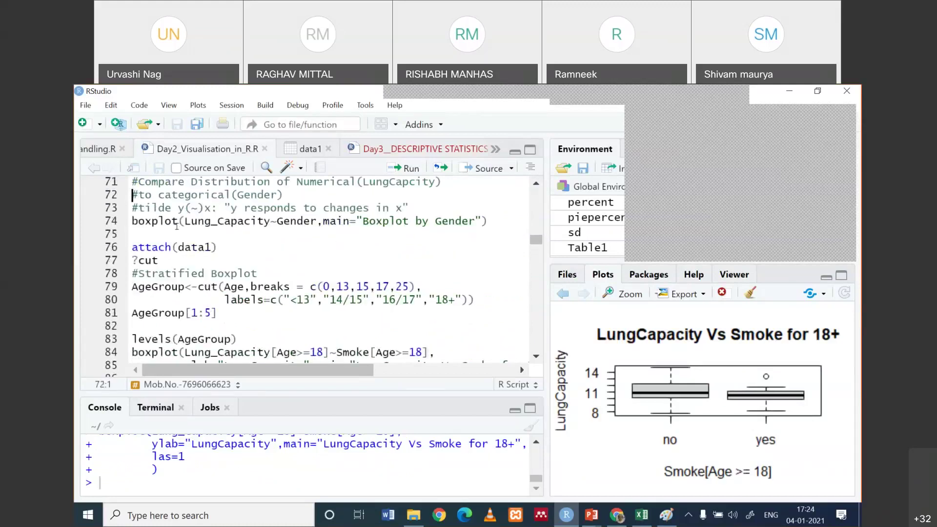
Examine the LungCapacity vs Smoke by age groups boxplot code and the histogram and density line code
key(Down)
key(Down)
key(Down)
key(Down)
key(Down)
key(Down)
key(Down)
key(Down)
key(Down)
key(Down)
key(Down)
key(Down)
key(Down)
key(Down)
key(Down)
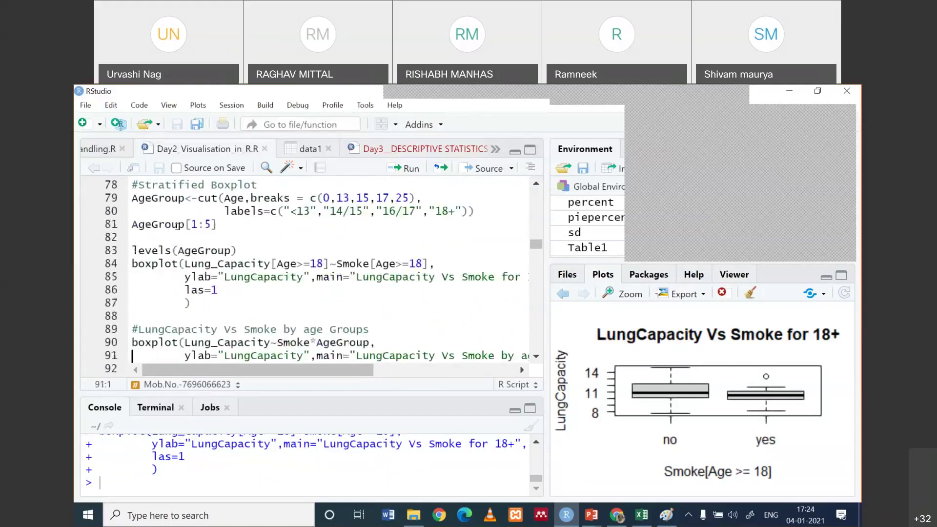
key(Down)
key(Down)
key(Down)
key(Down)
key(Down)
key(Down)
key(Down)
key(Down)
key(Down)
key(Down)
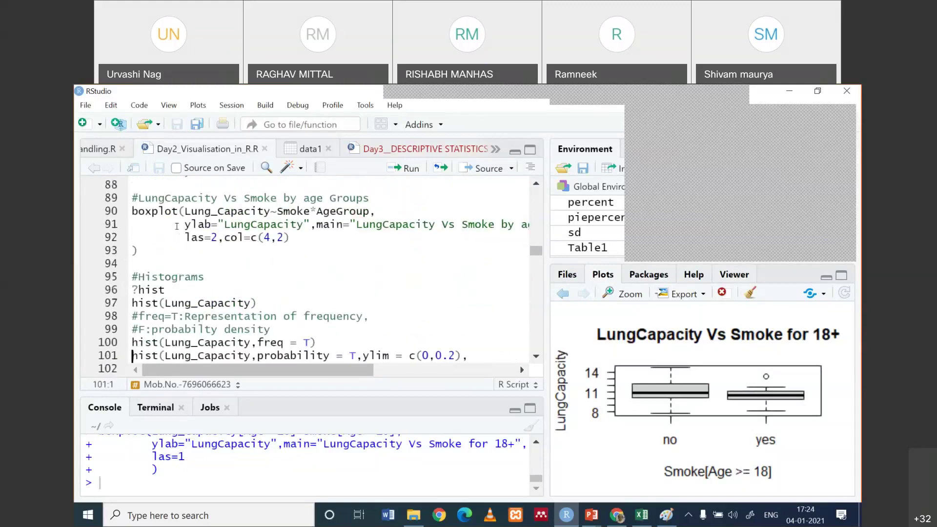
key(Down)
key(Down)
key(Down)
key(Down)
key(Down)
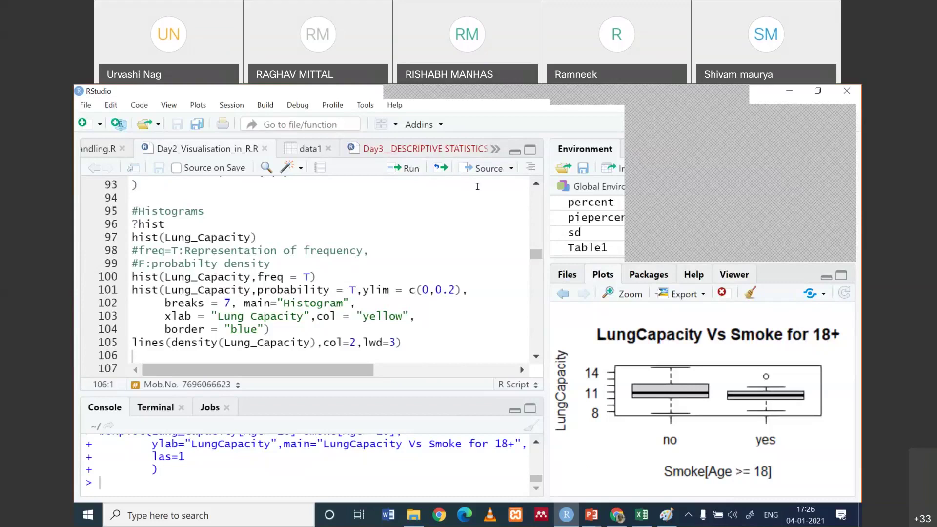
Review the boxplot and histogram code, and examine the line graph, scatterplot, abline and smooth.spline code
click(535, 183)
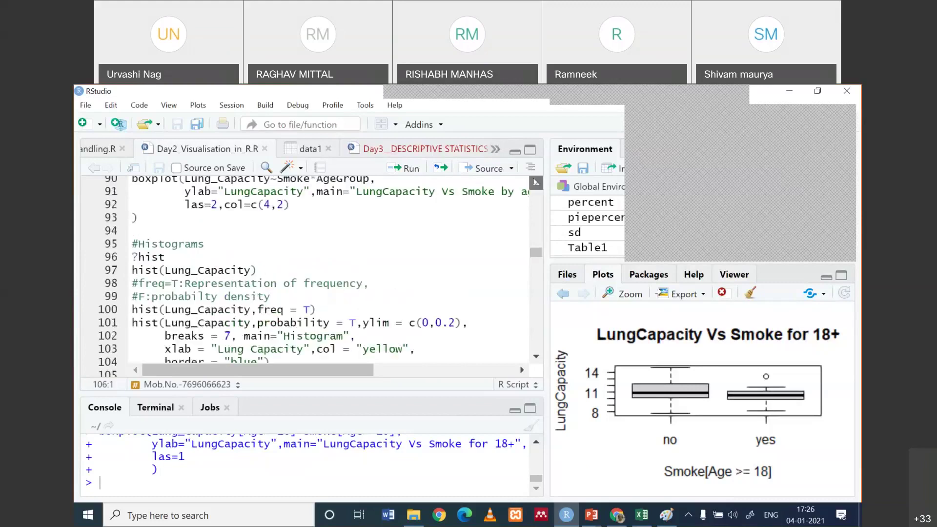
click(536, 183)
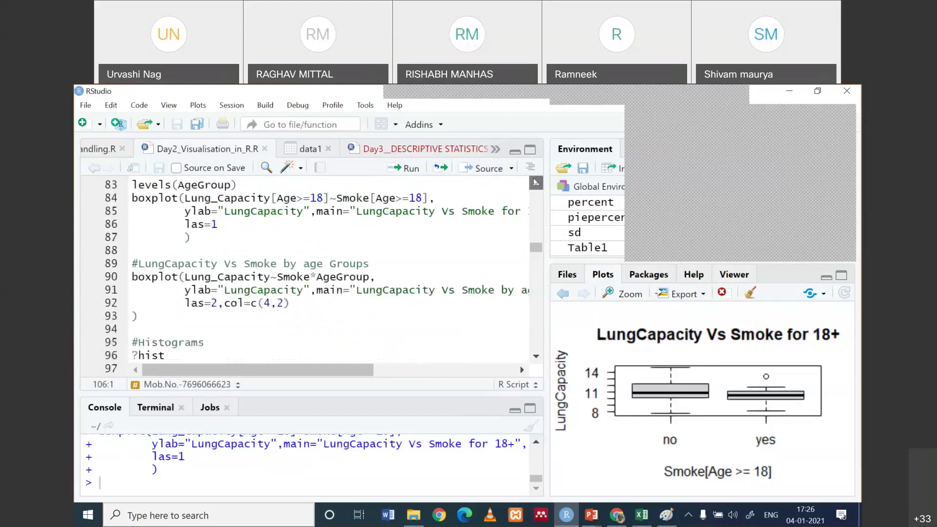
click(539, 359)
click(538, 359)
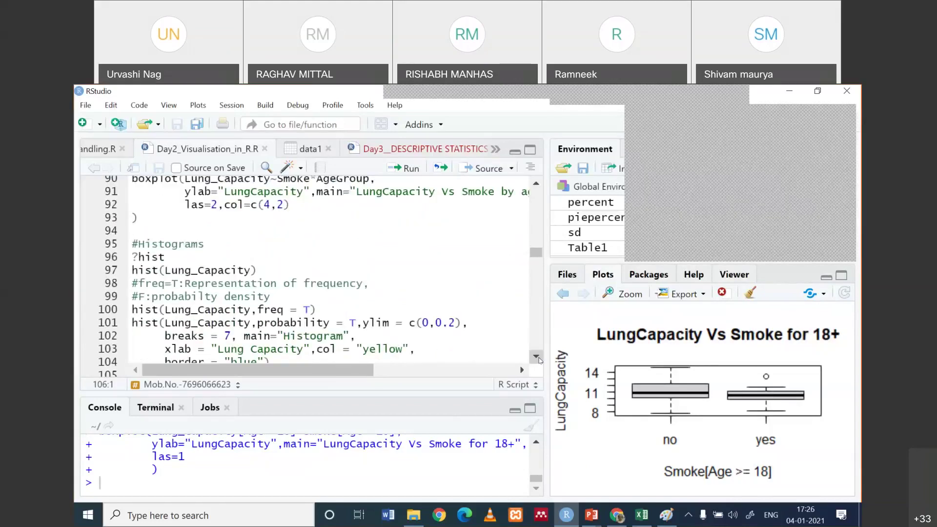
click(538, 359)
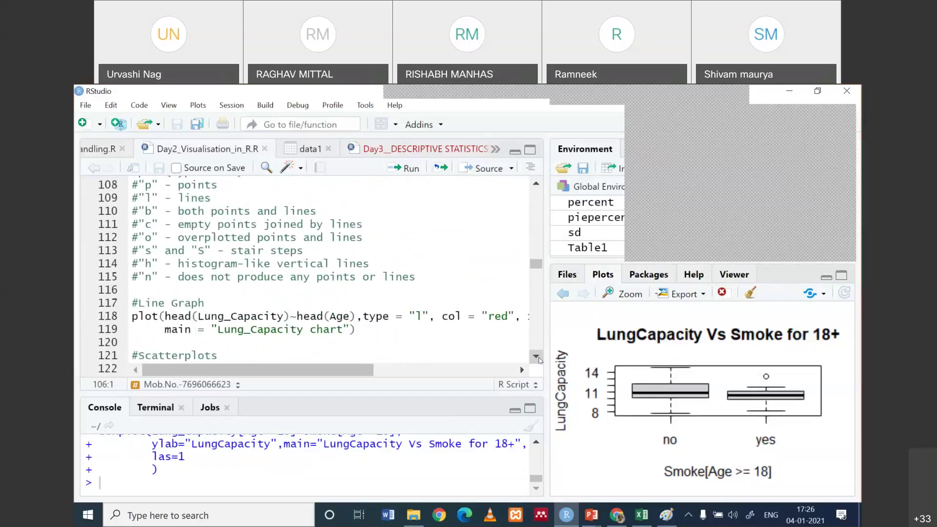
click(538, 359)
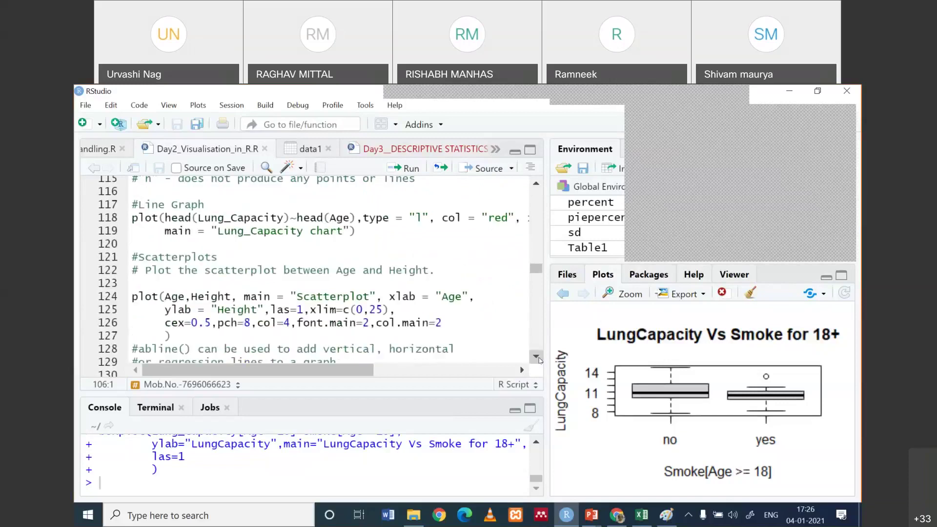
click(538, 360)
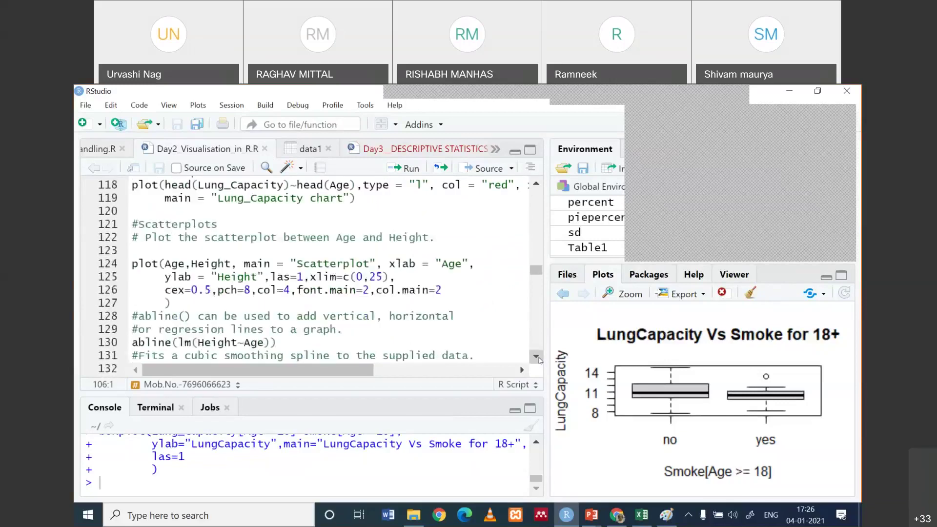
click(538, 359)
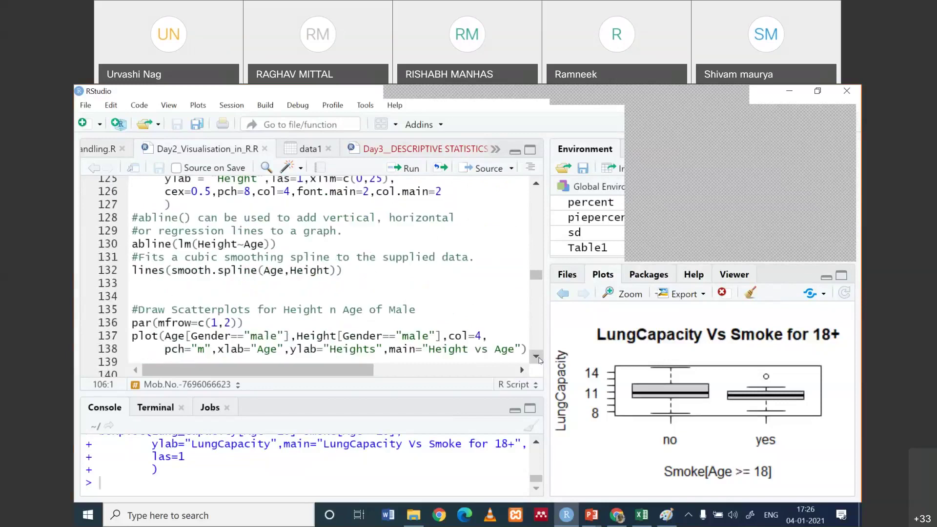
Examine the male and female Height vs Age scatterplots, the scatterplot matrix code and the start of the ggplot2 section
click(538, 360)
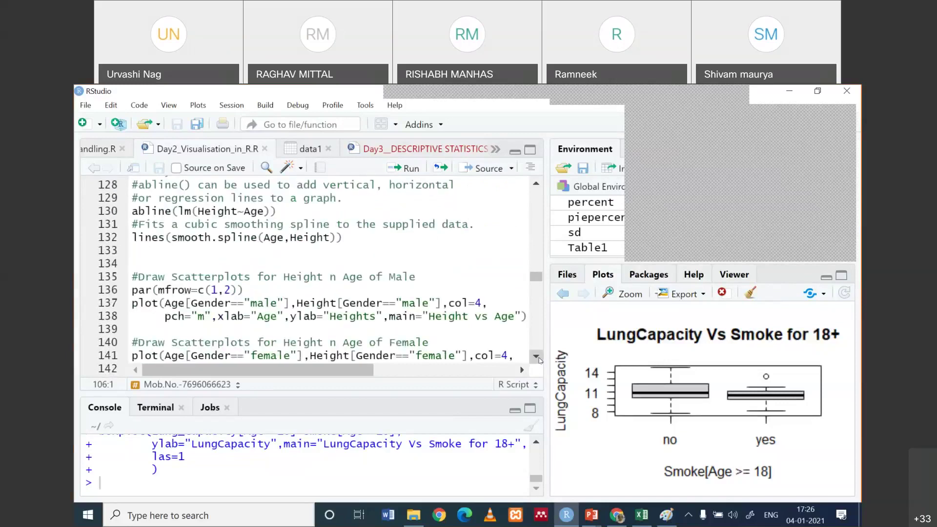
click(539, 359)
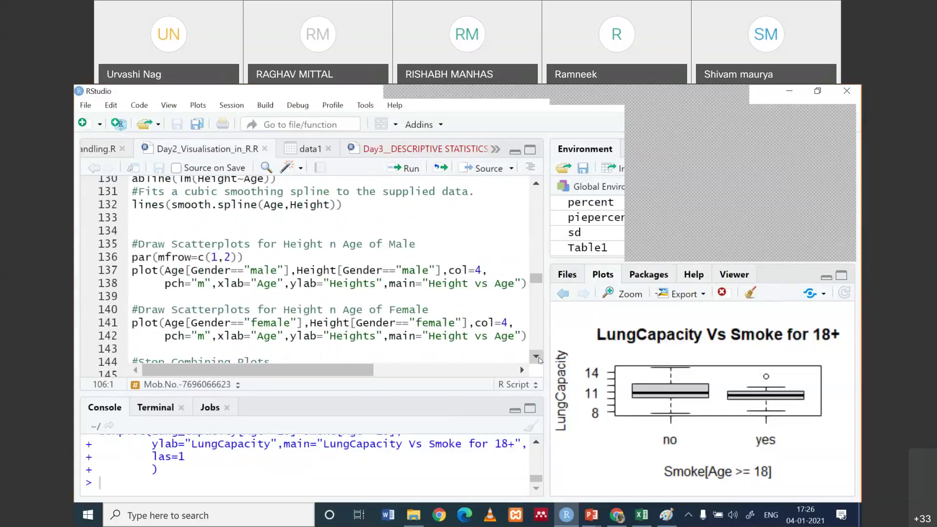
click(538, 359)
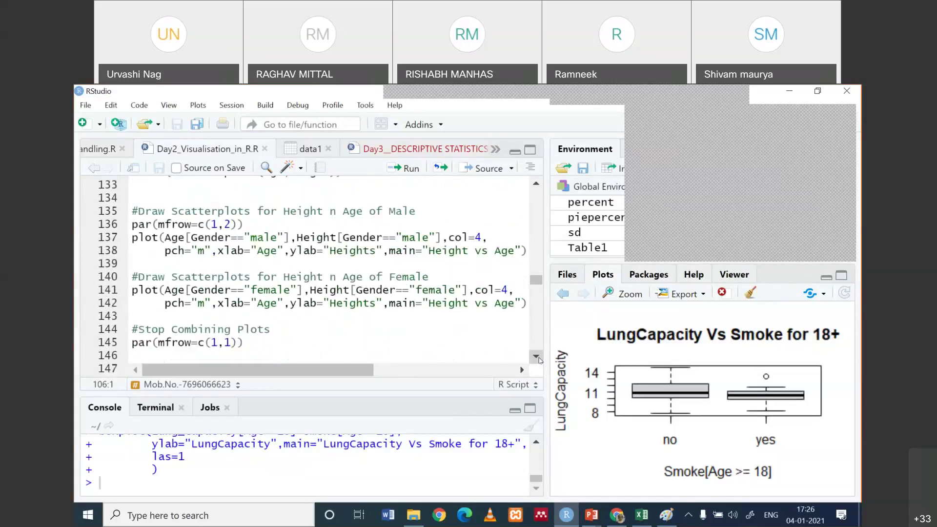
click(538, 360)
click(538, 360)
click(539, 359)
click(538, 360)
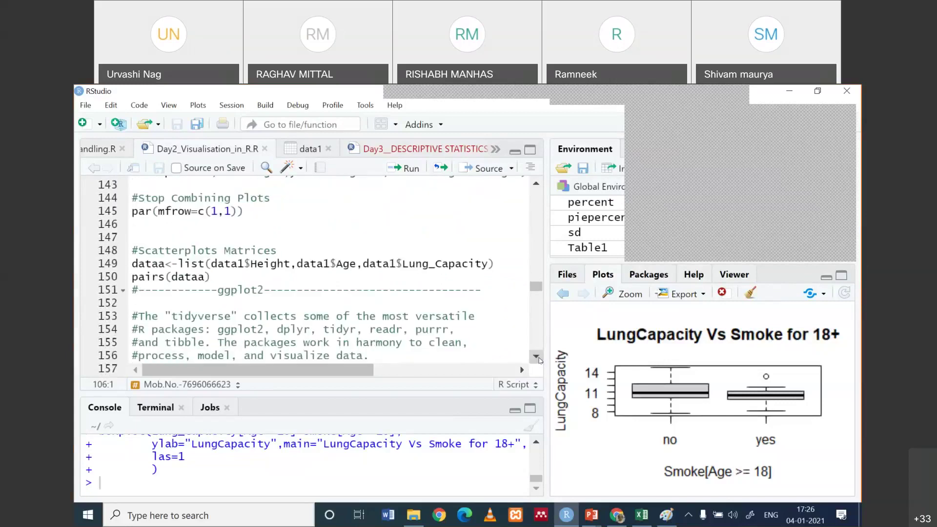
click(538, 359)
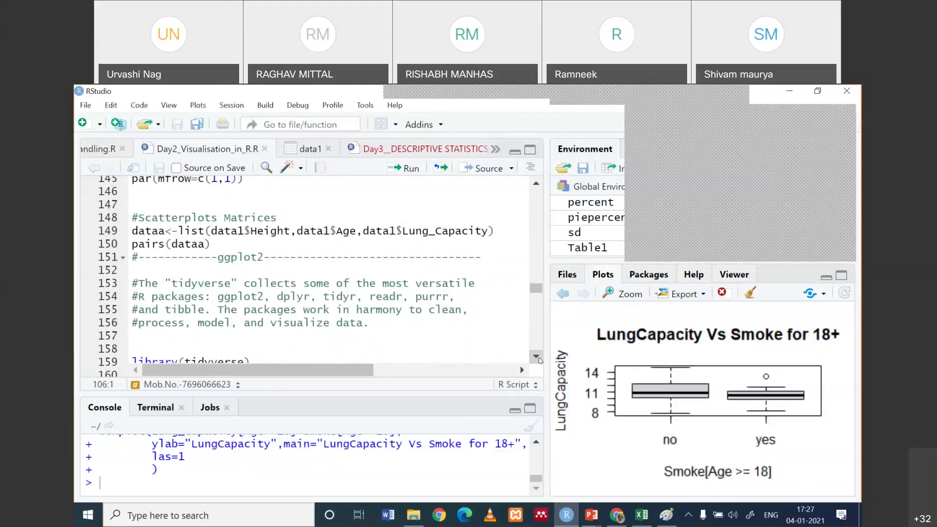
Examine the plotting code backwards from the scatterplot matrices through the scatterplot, line graph and histogram code to the age-group boxplot
mouse_move(467, 103)
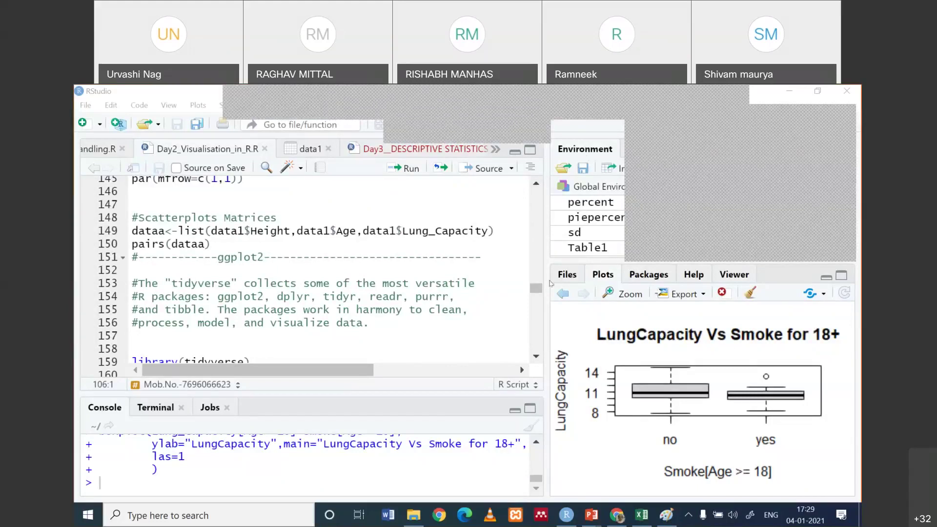
click(535, 184)
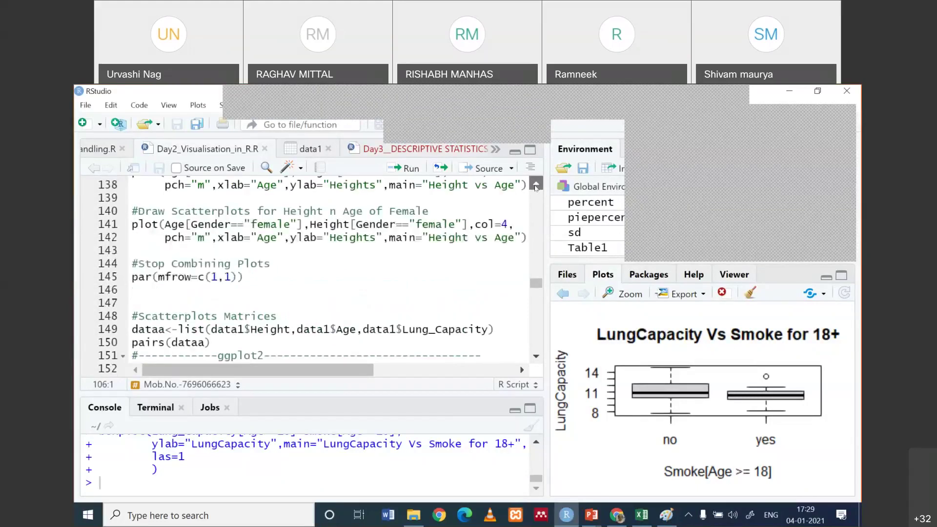
click(535, 185)
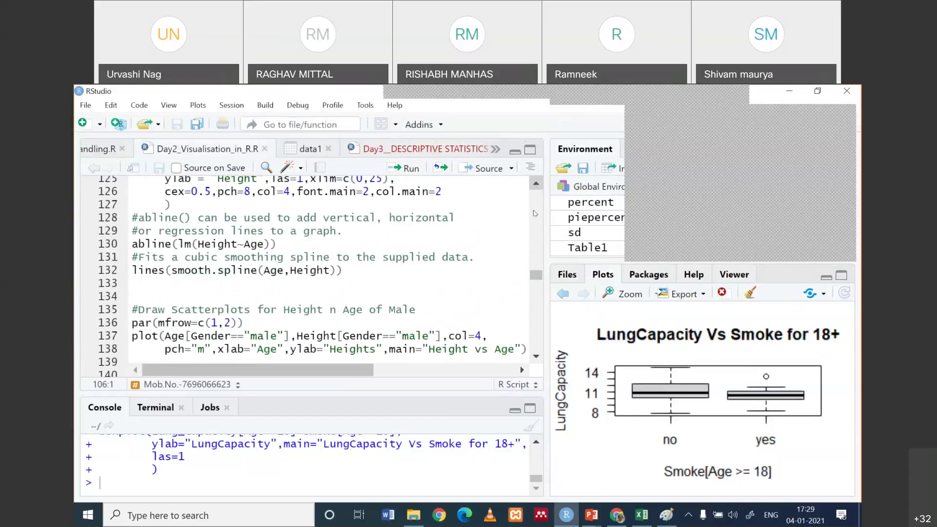
drag(537, 282, 541, 291)
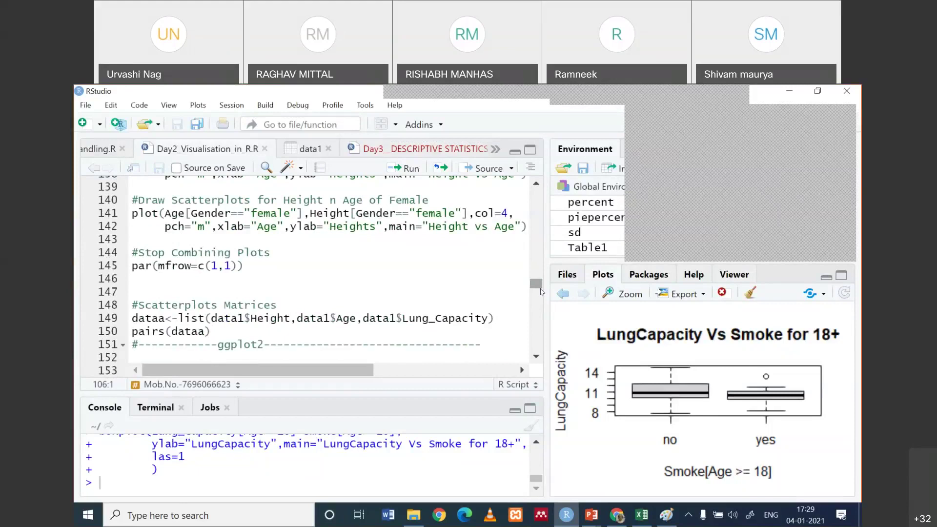
click(535, 182)
scroll(536, 182, up, 8)
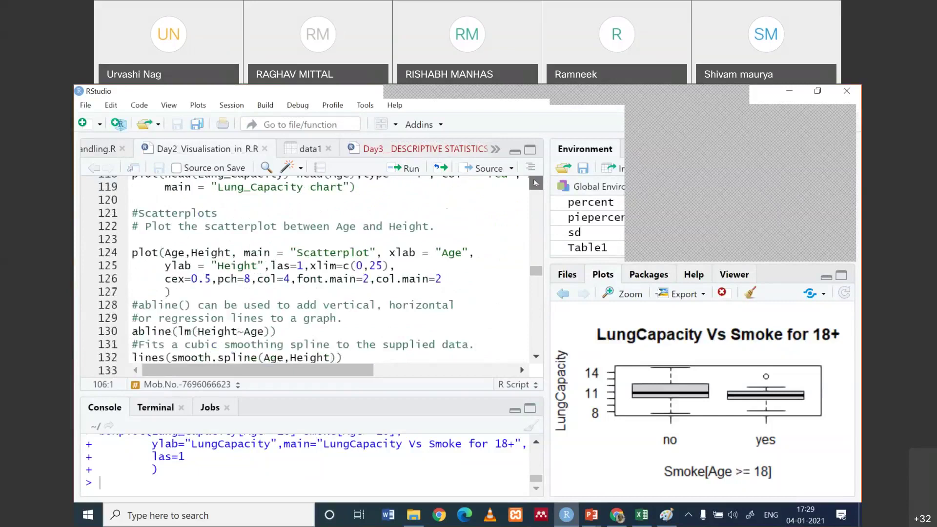
scroll(535, 183, up, 4)
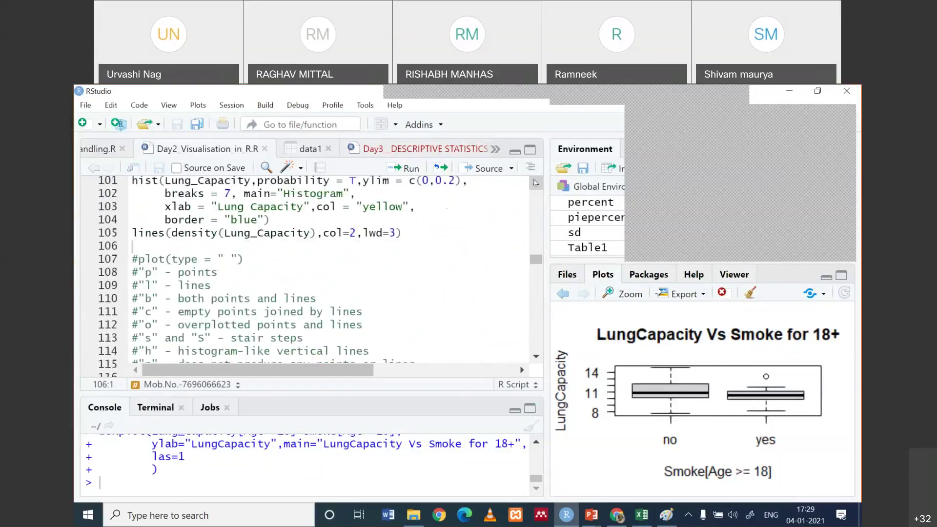
scroll(535, 183, up, 4)
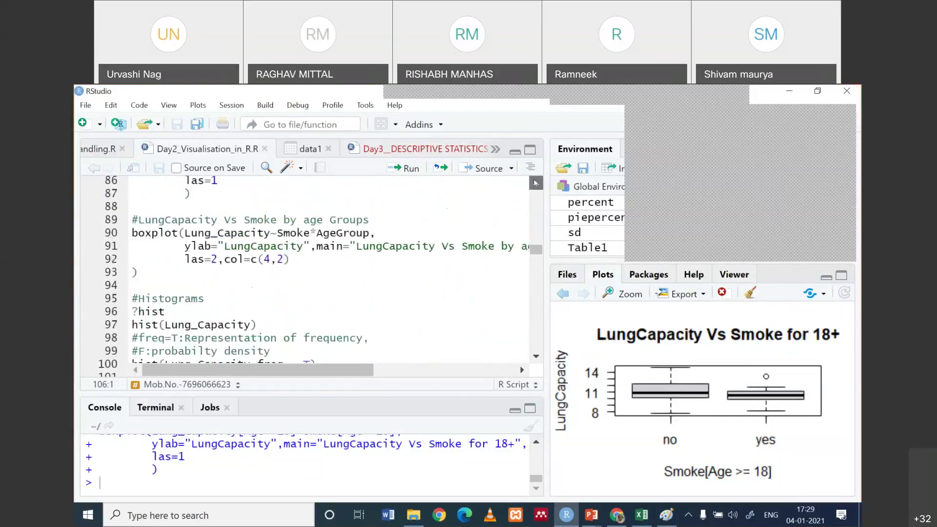
scroll(535, 182, up, 2)
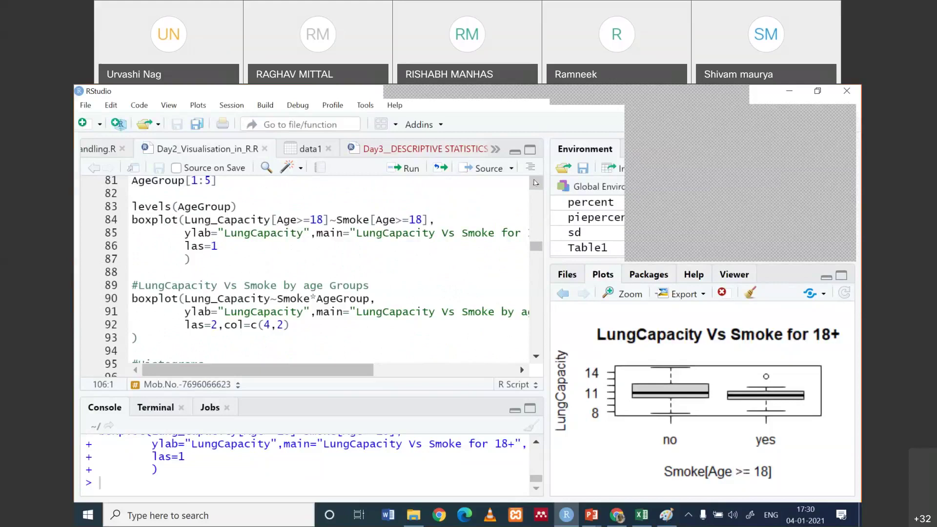
Examine the AgeGroup cut() code, the basic boxplots and the 3D pie chart code back to the beginning of the script
click(536, 183)
click(536, 182)
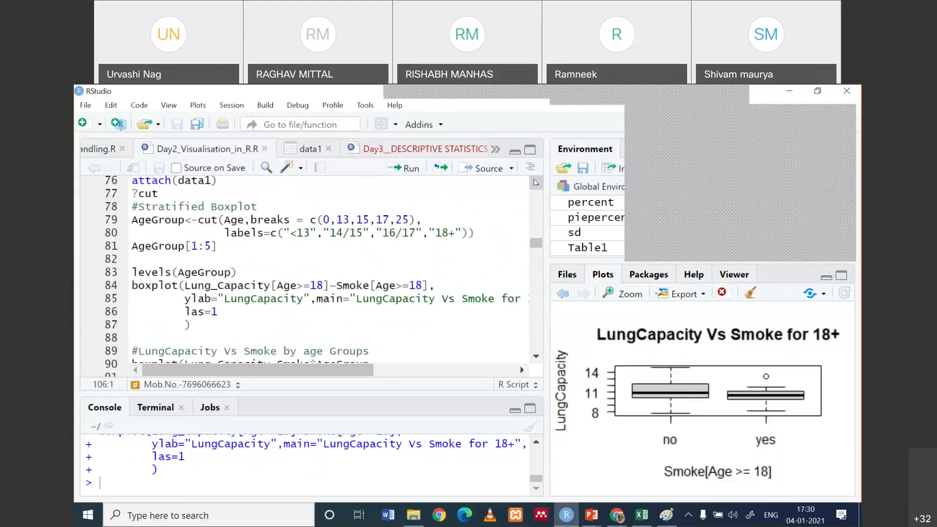
scroll(536, 183, up, 5)
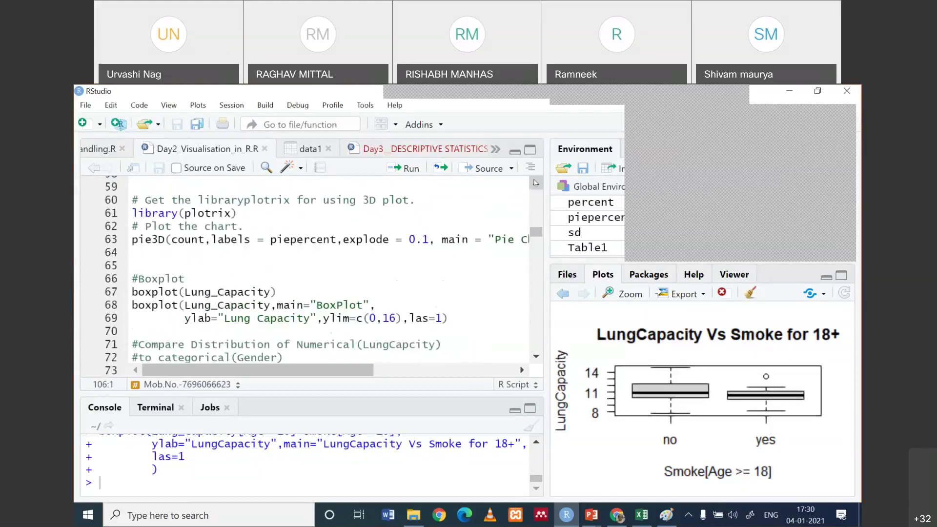
scroll(536, 182, up, 15)
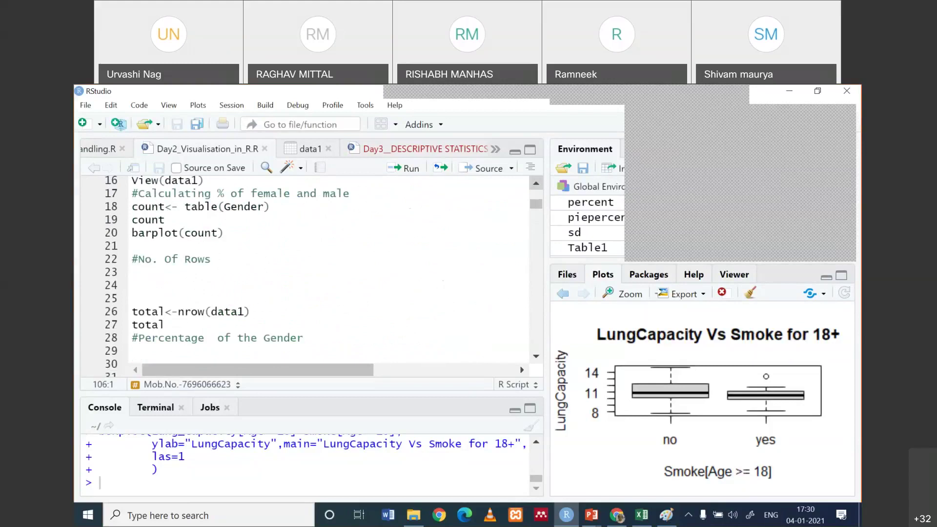
click(473, 111)
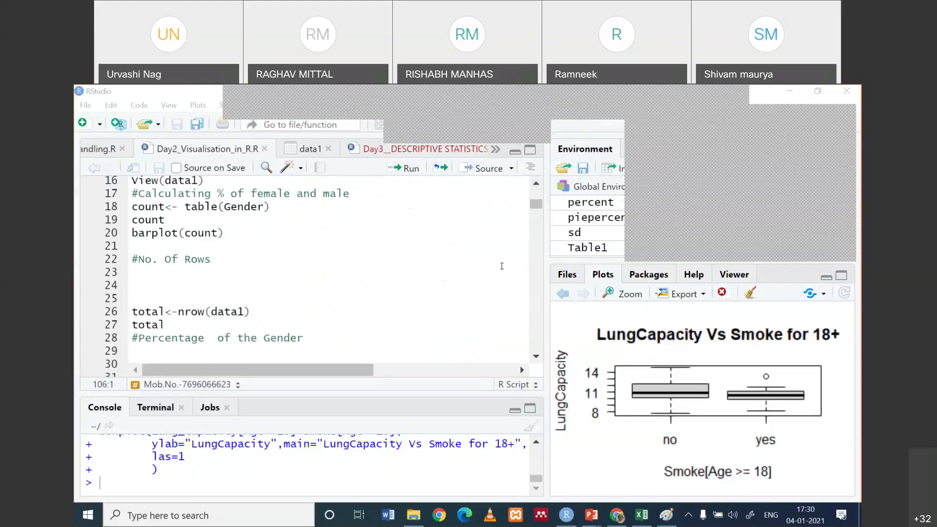
drag(536, 204, 536, 193)
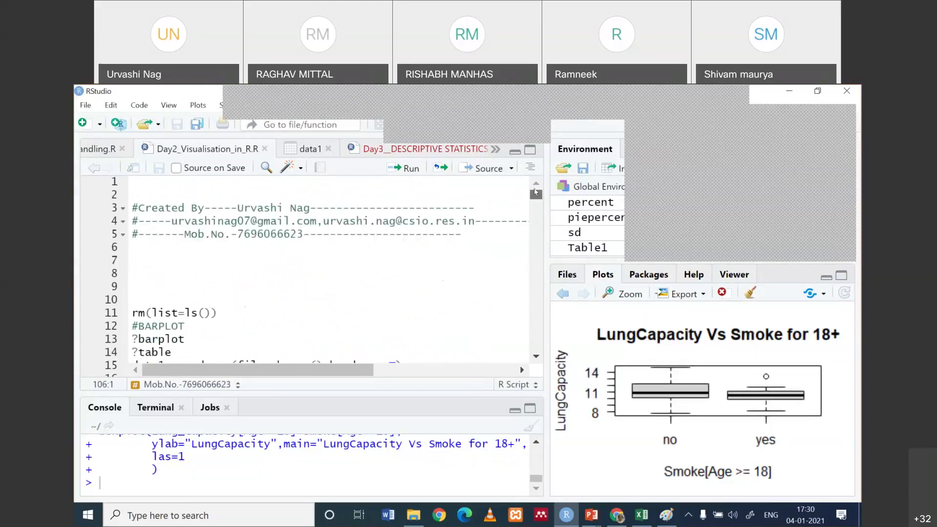
Read through the bar plot section from the #BARPLOT comment to the total<-nrow(data1) line
click(225, 324)
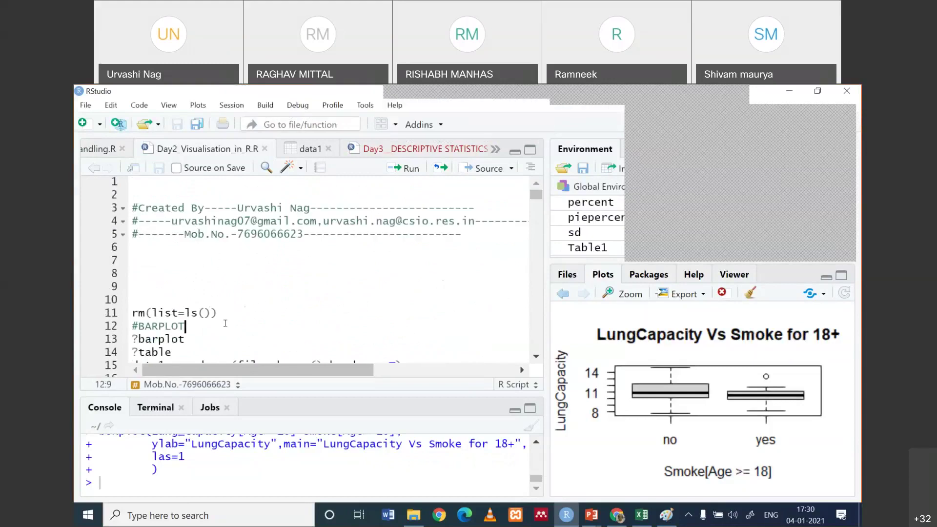
key(Down)
key(Down)
key(Down)
key(Down)
key(Down)
key(Down)
key(Down)
key(Down)
key(Down)
key(Down)
key(Down)
key(Down)
key(Down)
key(Down)
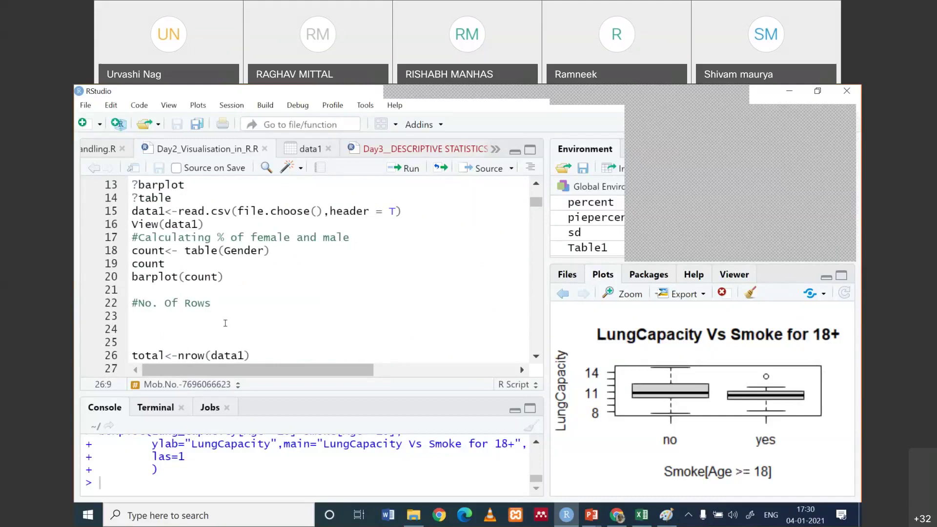
key(Up)
key(Up)
key(Up)
key(Up)
key(Up)
key(Up)
key(Up)
key(Up)
key(Up)
key(Up)
key(Up)
key(Down)
key(Down)
key(Down)
key(Down)
key(Down)
key(Down)
key(Down)
key(Down)
key(Down)
key(Up)
key(Up)
key(Up)
key(Up)
key(Up)
key(Up)
key(Up)
Run the code that builds the Gender count table, prints count and draws barplot(count)
click(289, 243)
key(ctrl+Return)
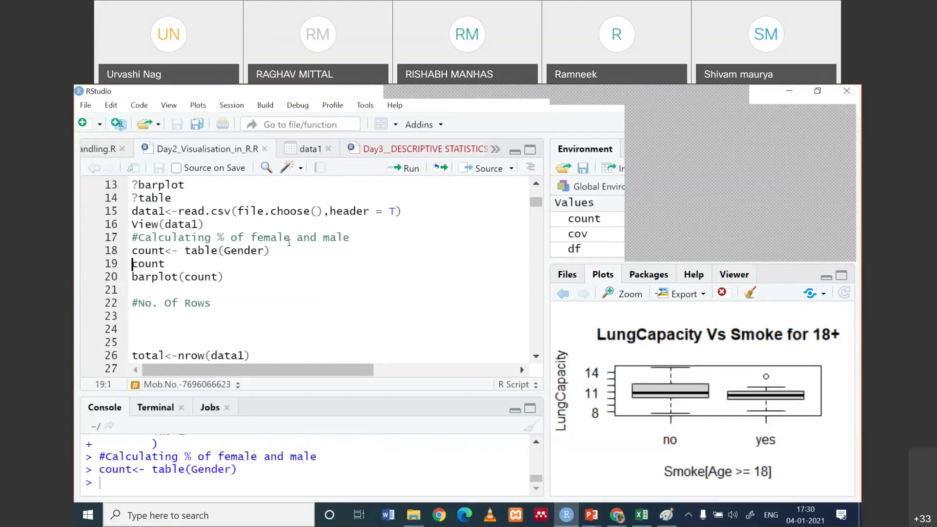
key(ctrl+Return)
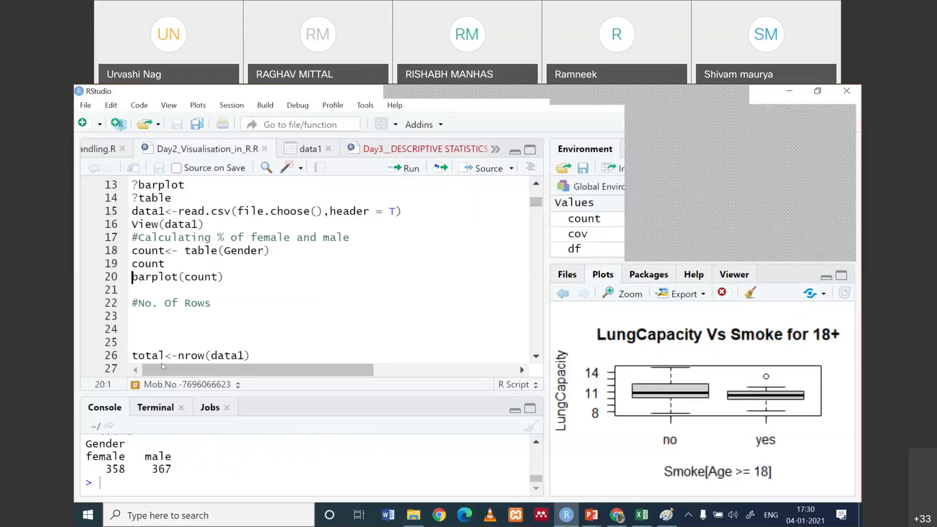
key(ctrl+Return)
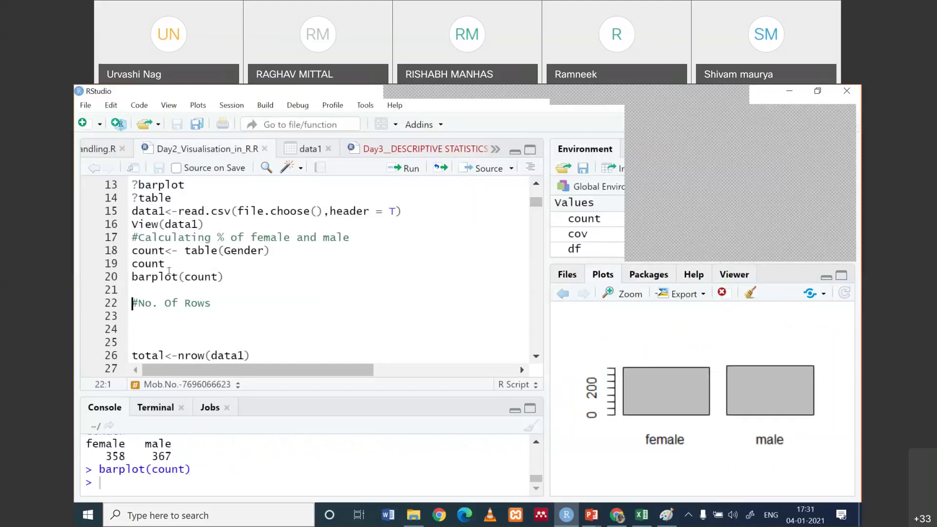
click(203, 276)
click(850, 141)
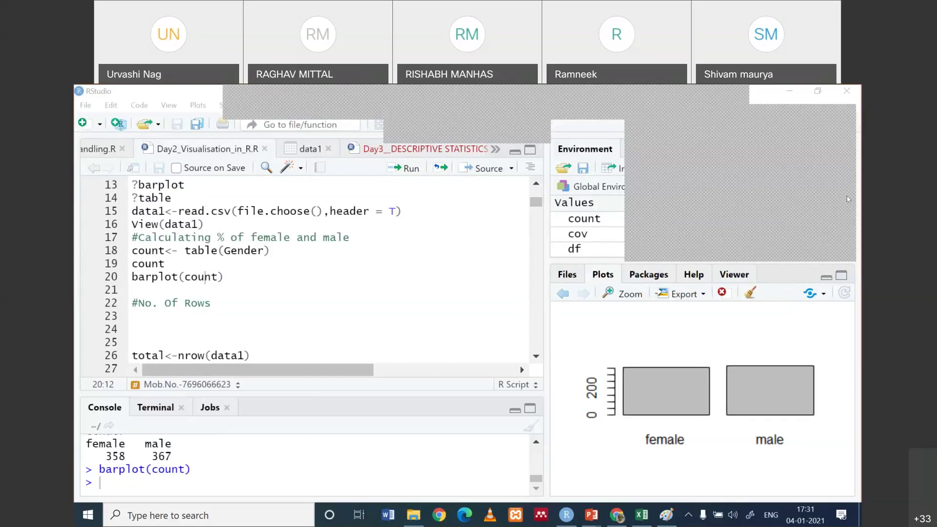
Run the "Gender % Chart" barplot(percent) code with Female and Male labels, blue bars and red borders
click(225, 312)
key(Down)
key(Down)
key(Down)
key(Down)
key(Down)
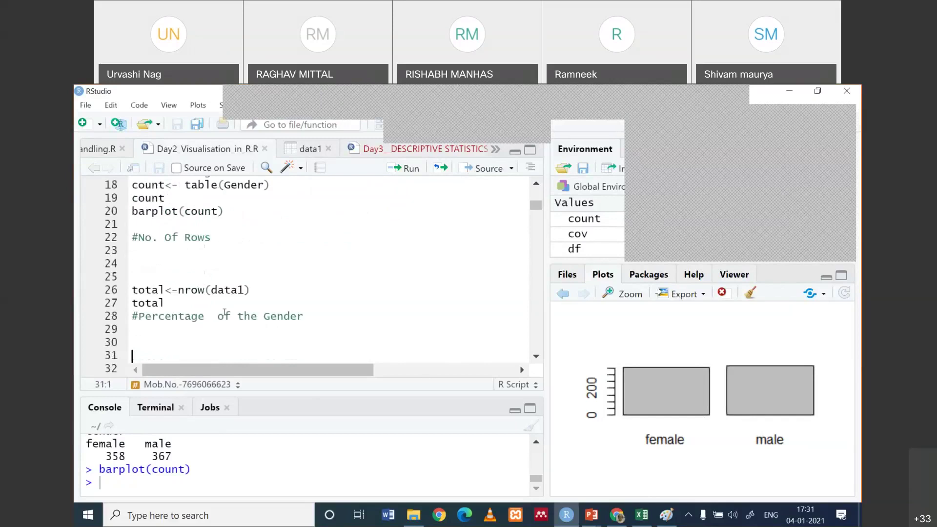
key(Down)
key(Down)
key(Down)
key(Down)
key(Down)
key(Down)
key(Down)
key(Down)
key(Down)
key(Down)
key(Down)
key(Down)
key(Down)
key(Down)
key(Down)
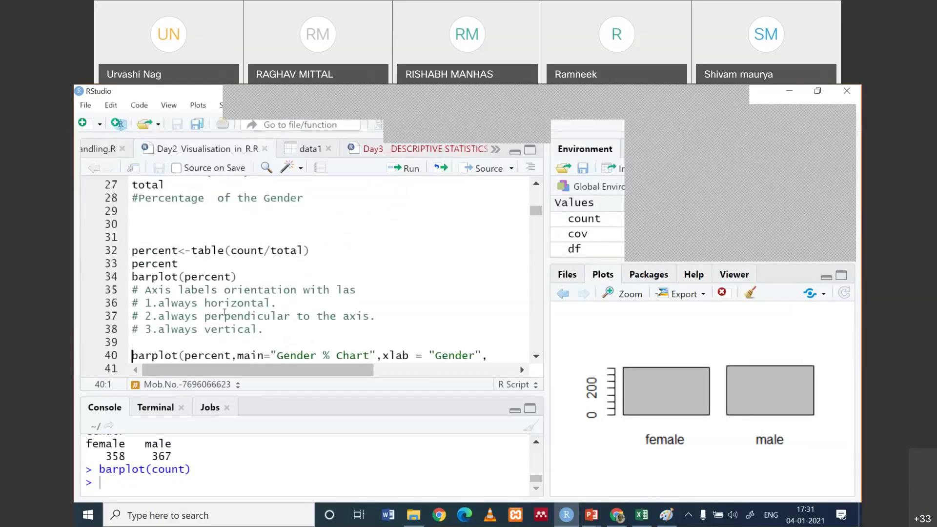
key(Down)
key(Down)
key(Down)
key(Down)
key(Down)
key(Up)
key(Up)
key(Up)
key(Up)
key(Up)
key(Up)
key(Up)
key(Up)
key(Up)
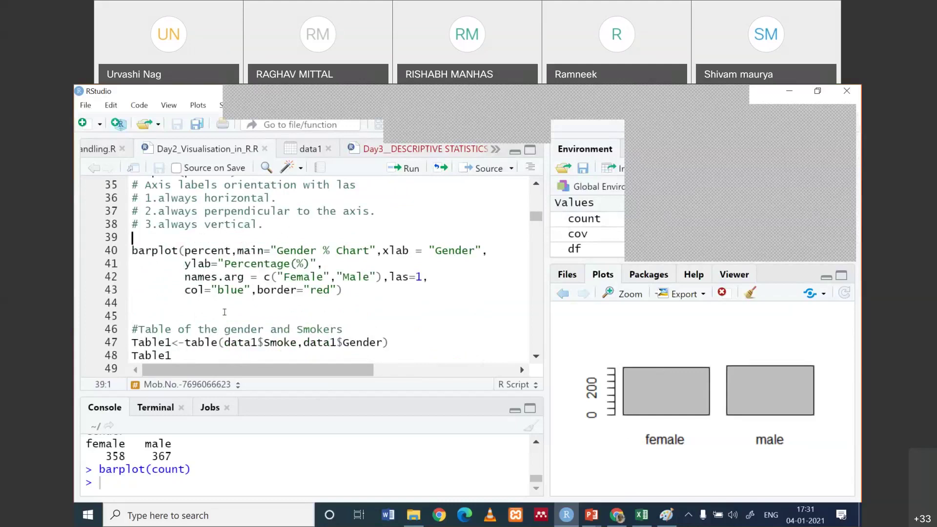
key(ctrl+Return)
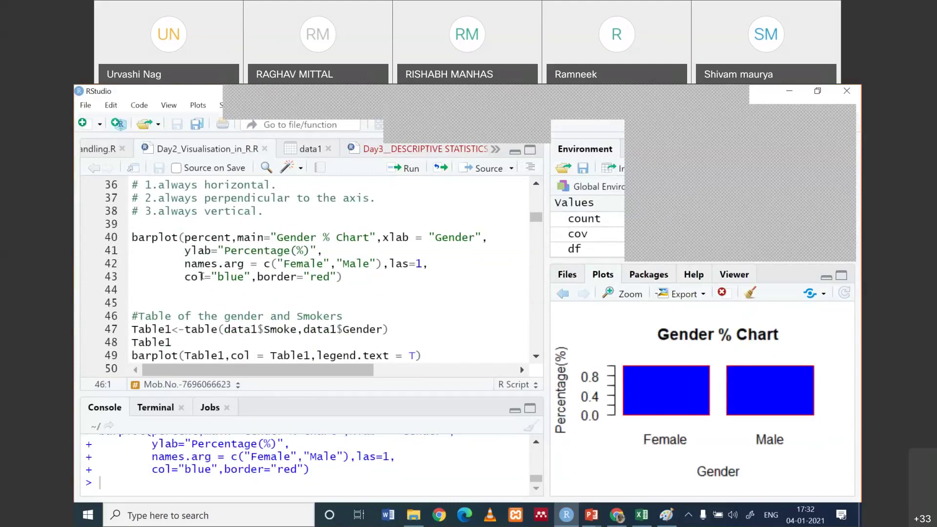
Highlight the "Gender % Chart" barplot code and examine it with the percent table and las orientation comments
click(273, 285)
drag(344, 277, 127, 237)
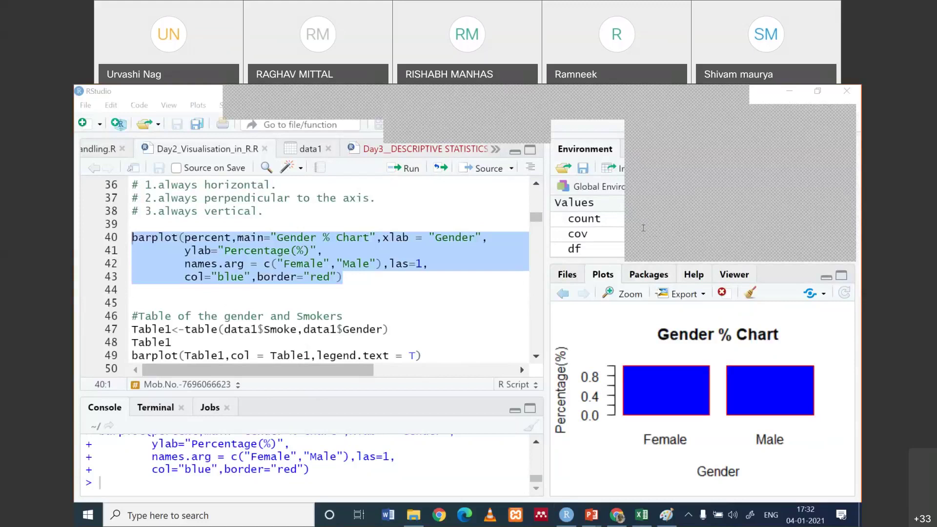
click(536, 183)
click(535, 184)
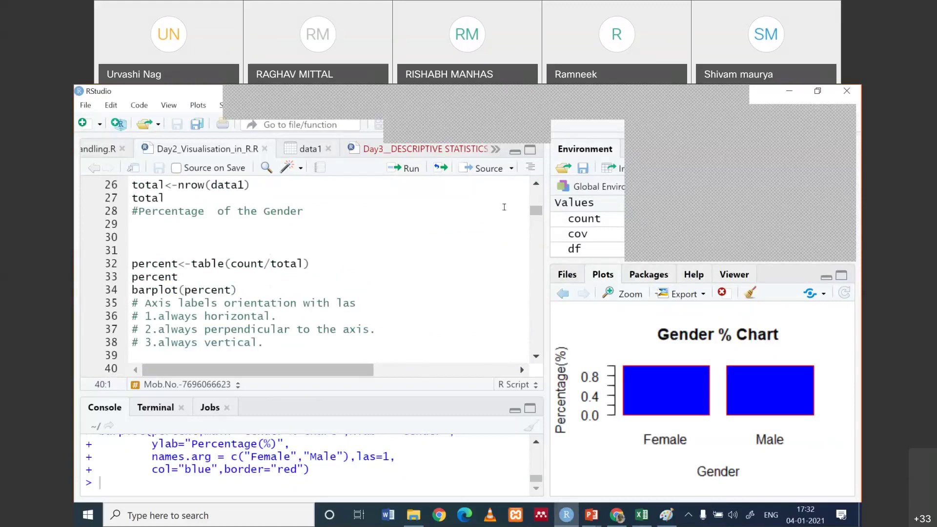
key(ctrl+z)
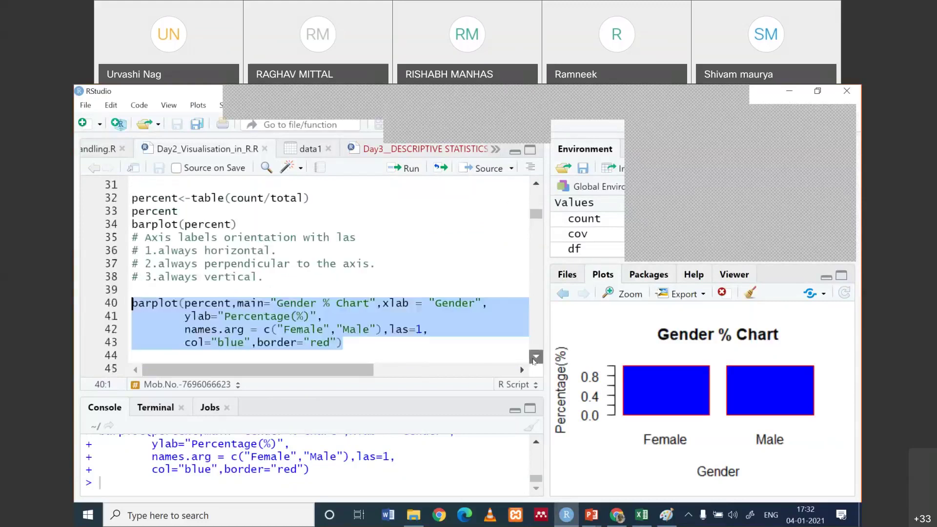
click(536, 357)
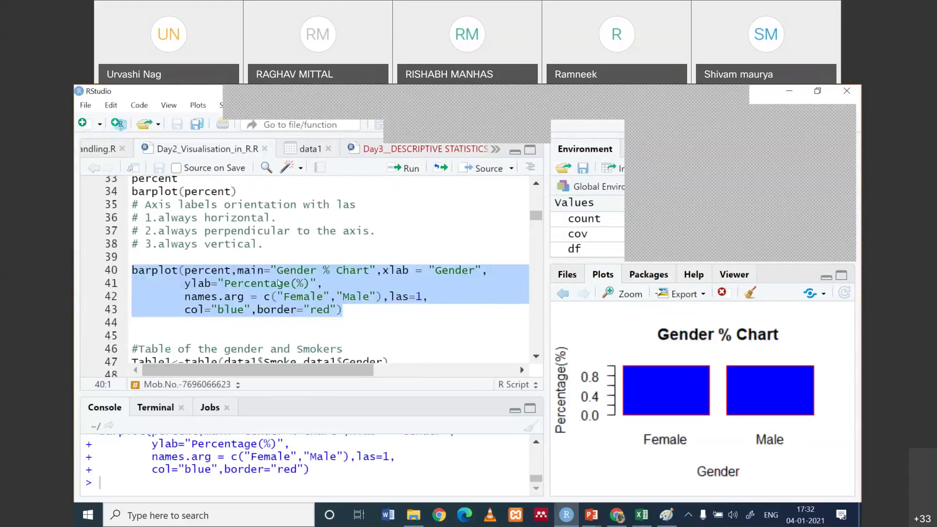
click(215, 260)
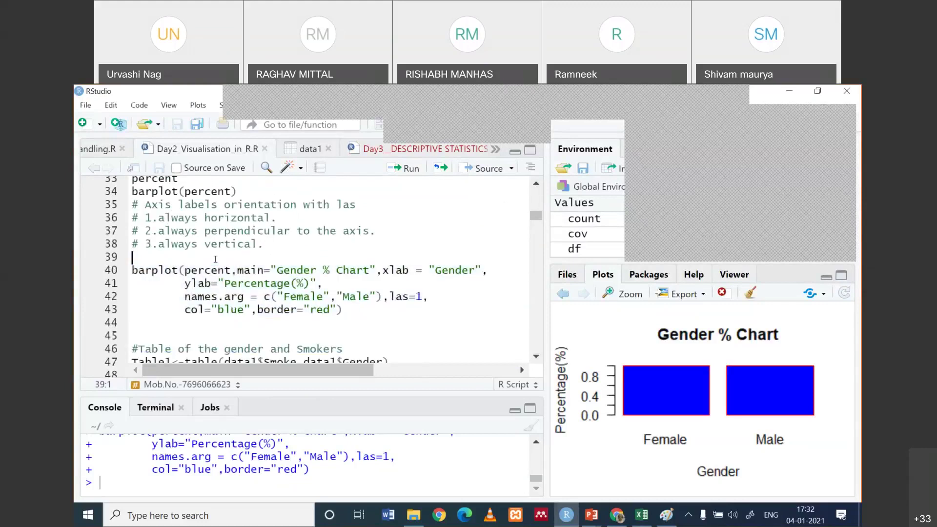
Create Table1 from data1$Smoke and data1$Gender, print it and review its console output
click(536, 357)
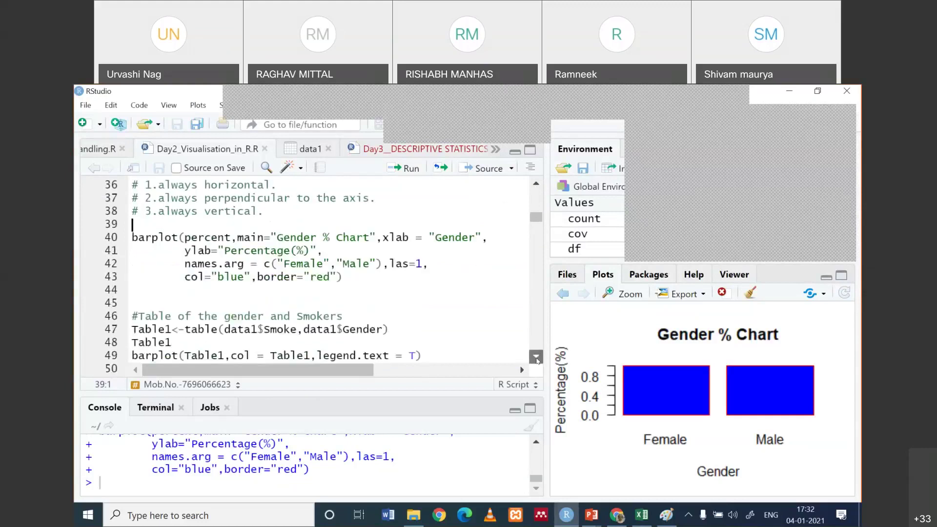
click(536, 358)
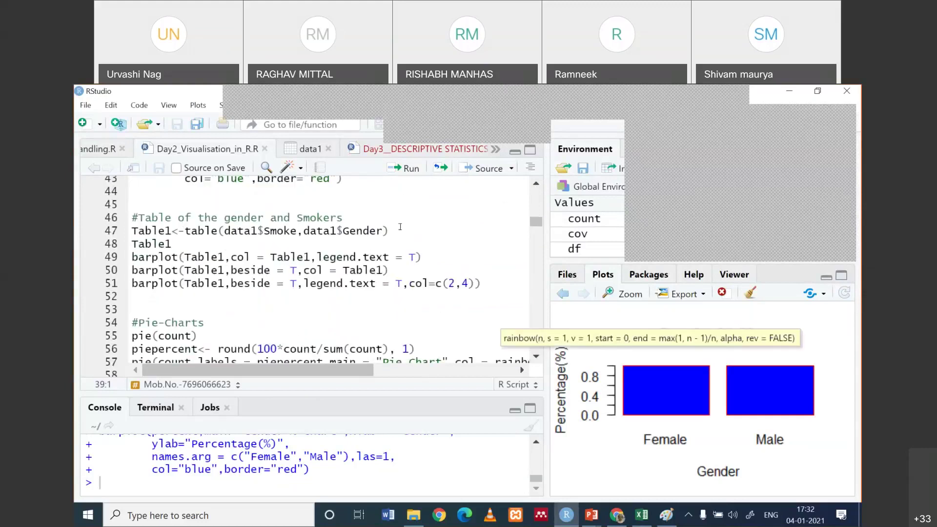
click(400, 227)
key(ctrl+Return)
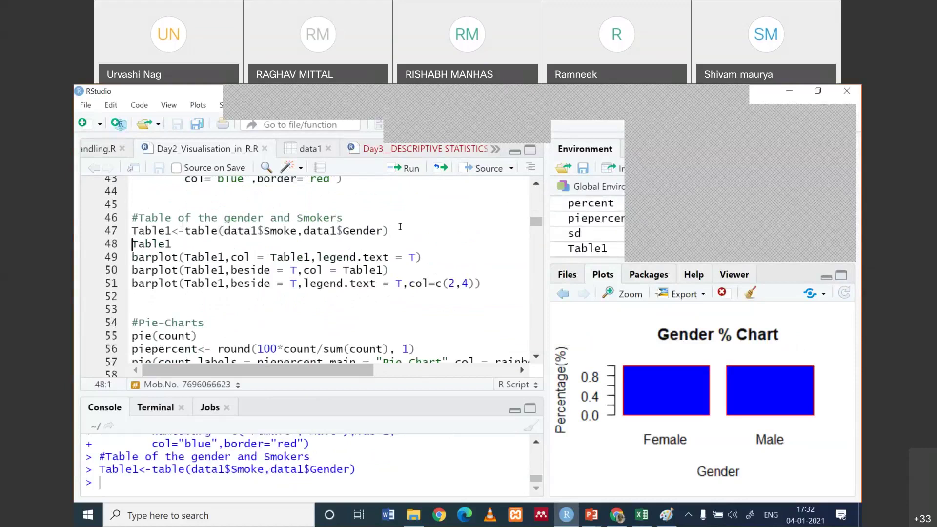
key(ctrl+Return)
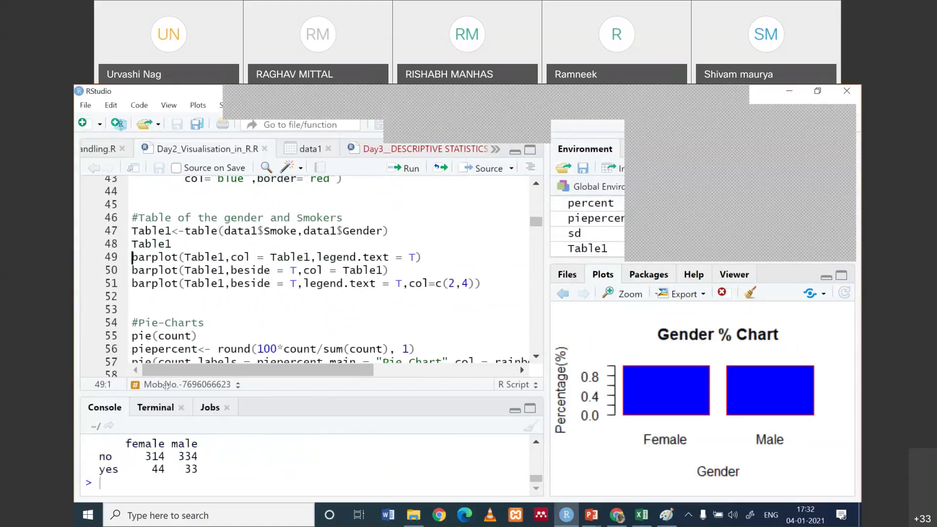
click(536, 442)
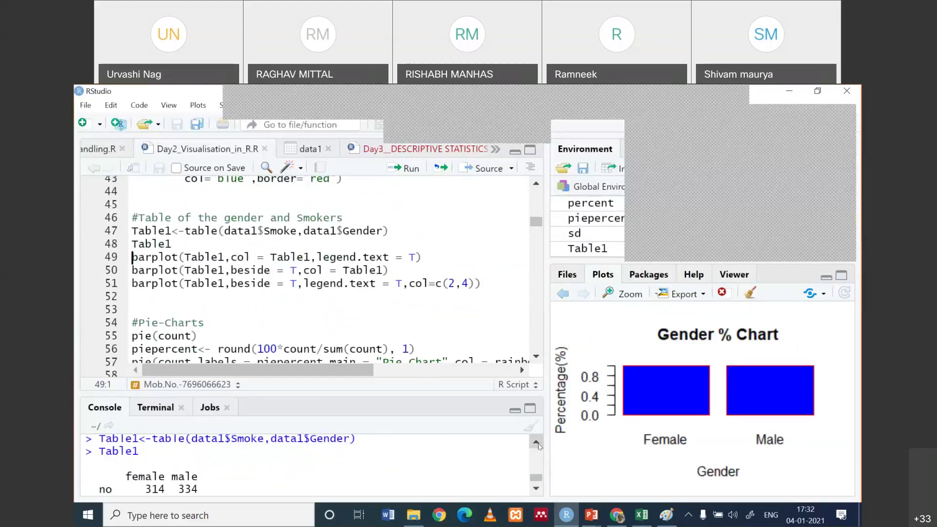
click(536, 487)
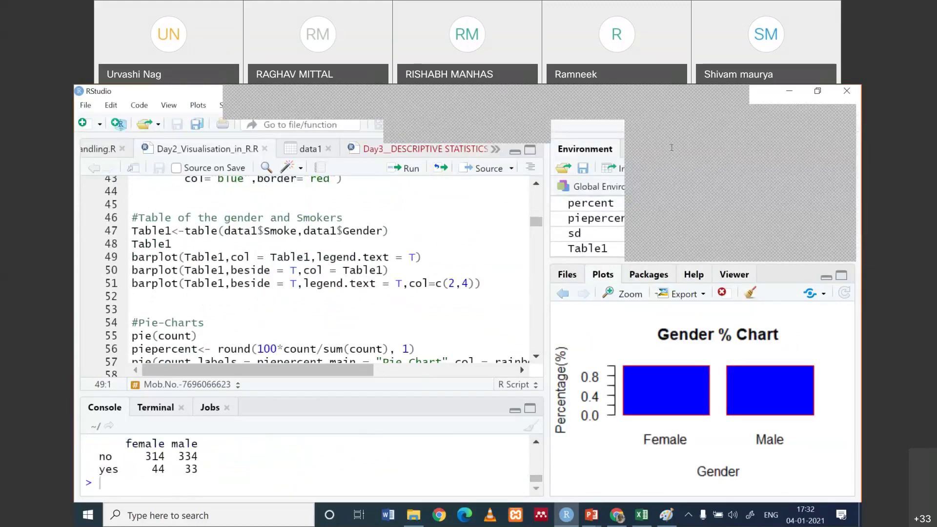
click(848, 144)
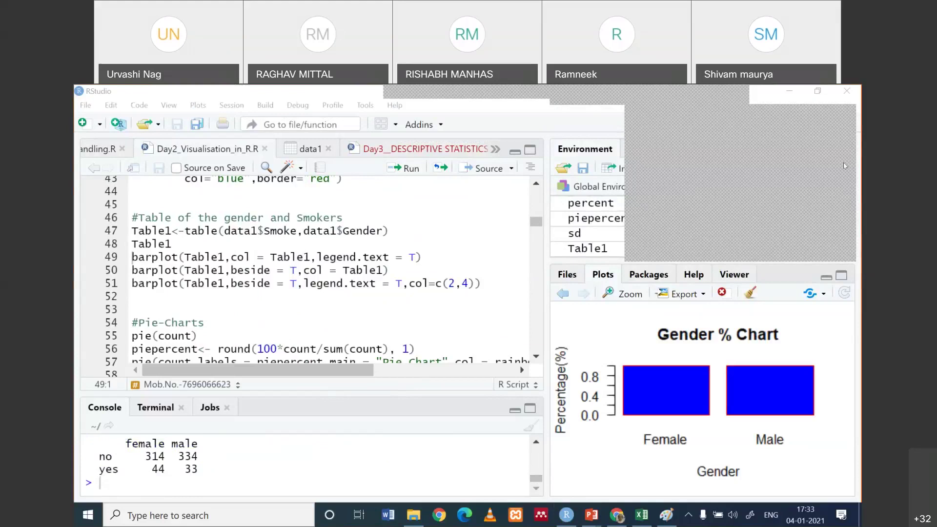
Run the three barplot(Table1) commands, ending with the grouped version with a legend and col=c(2,4), and rerun the Table1 assignment
click(284, 230)
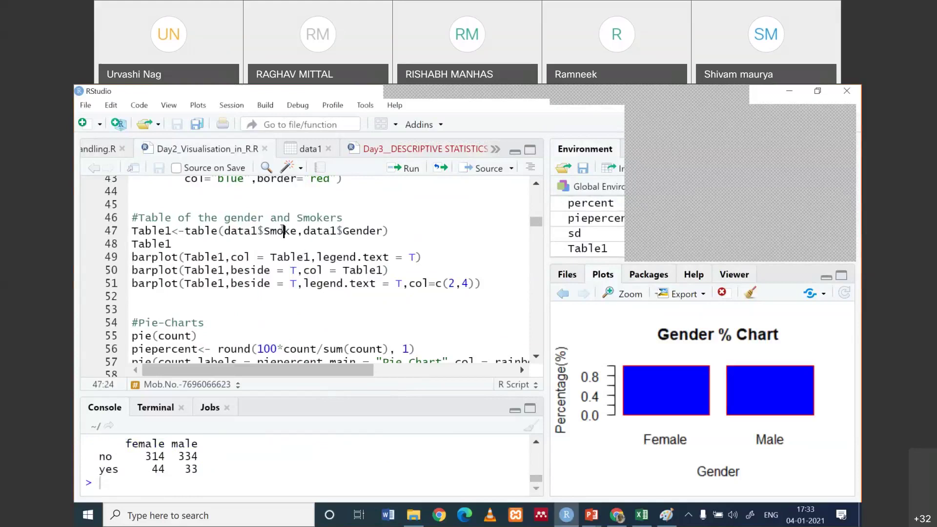
key(ctrl+Return)
key(ctrl+Return)
key(ctrl+Return)
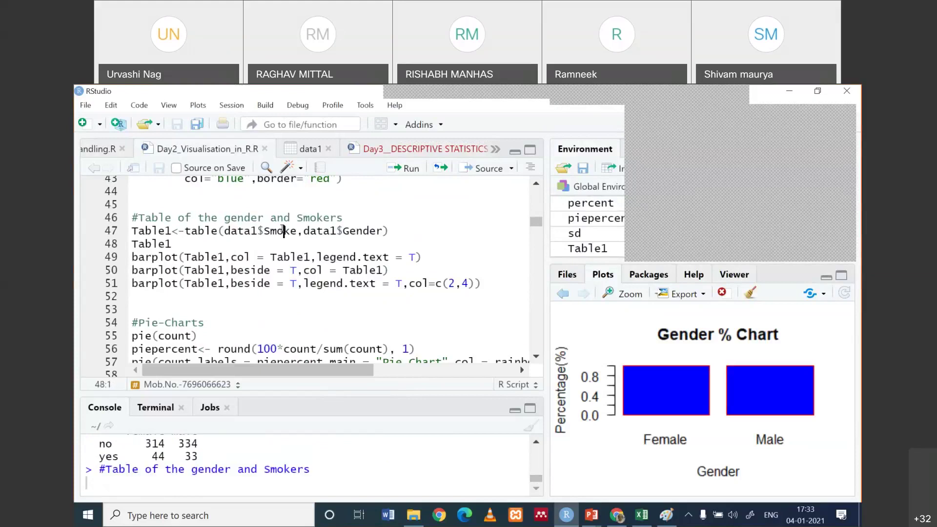
key(ctrl+Return)
key(ctrl+Return)
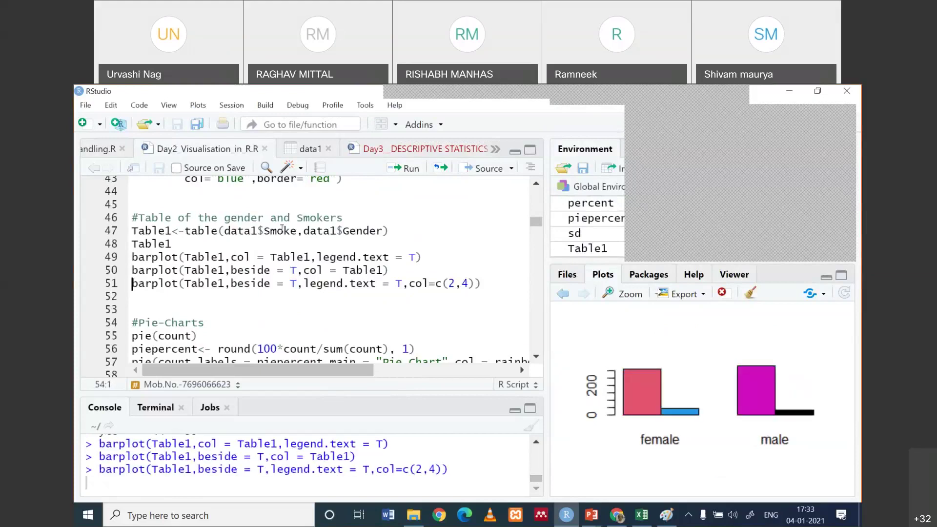
click(204, 230)
key(ctrl+Return)
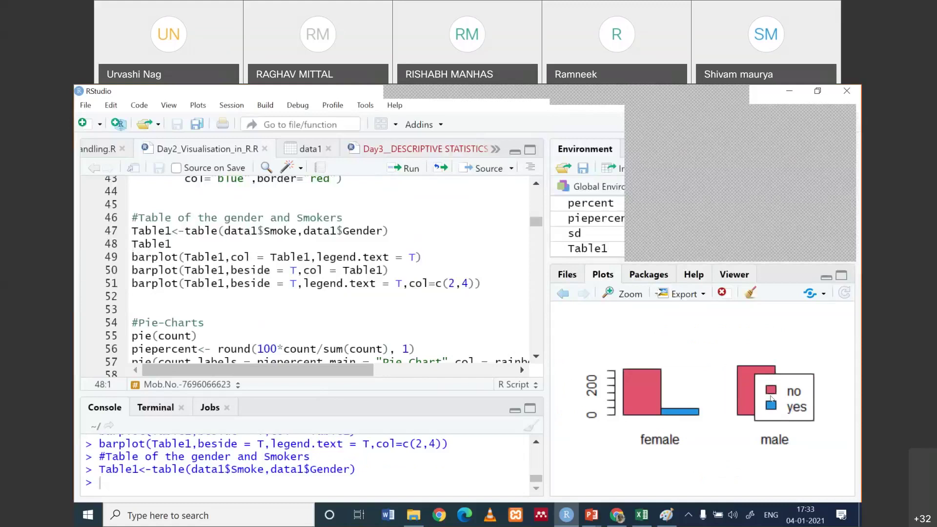
right_click(766, 337)
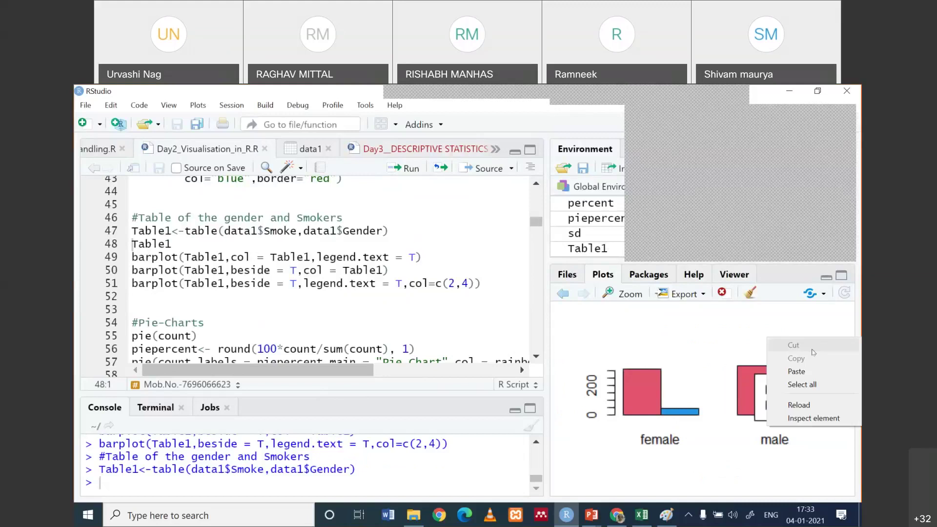
click(760, 378)
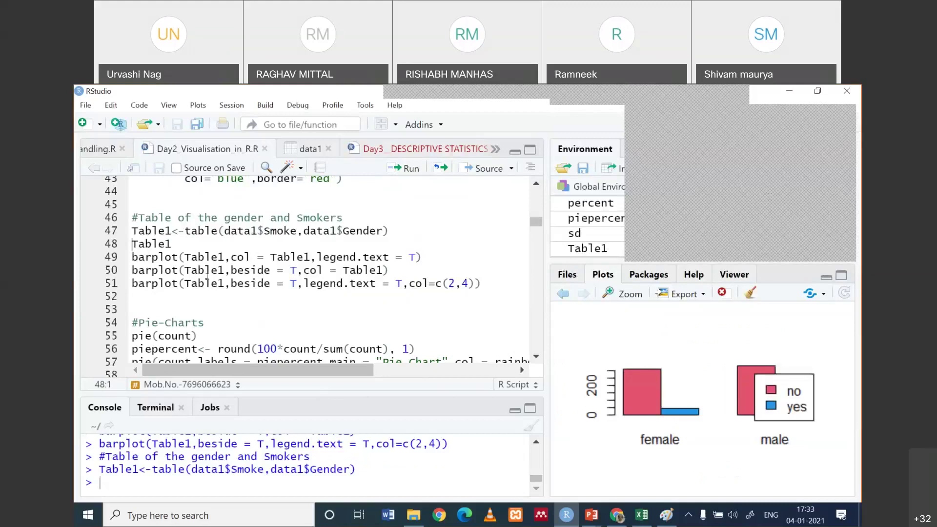
Examine the pie(count), piepercent and pie3D code, continuing down to the boxplot section
click(156, 260)
click(540, 363)
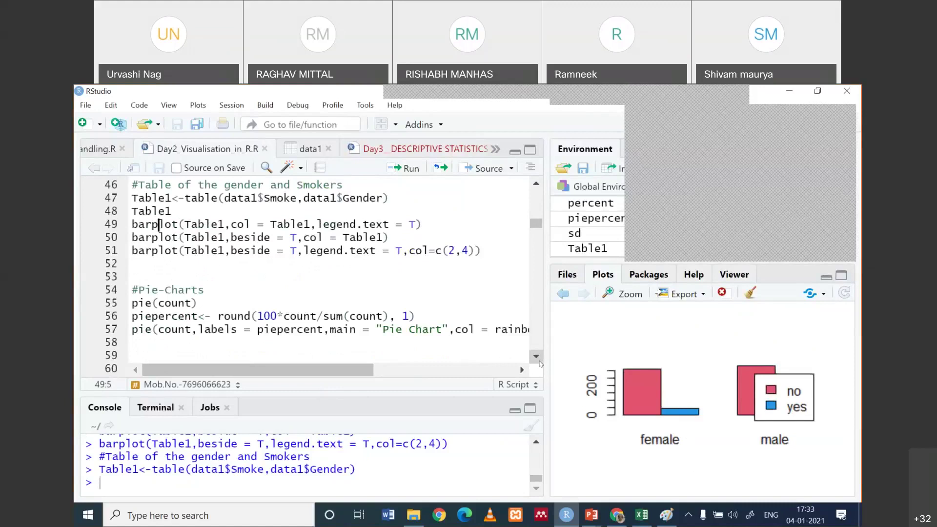
drag(149, 330, 131, 330)
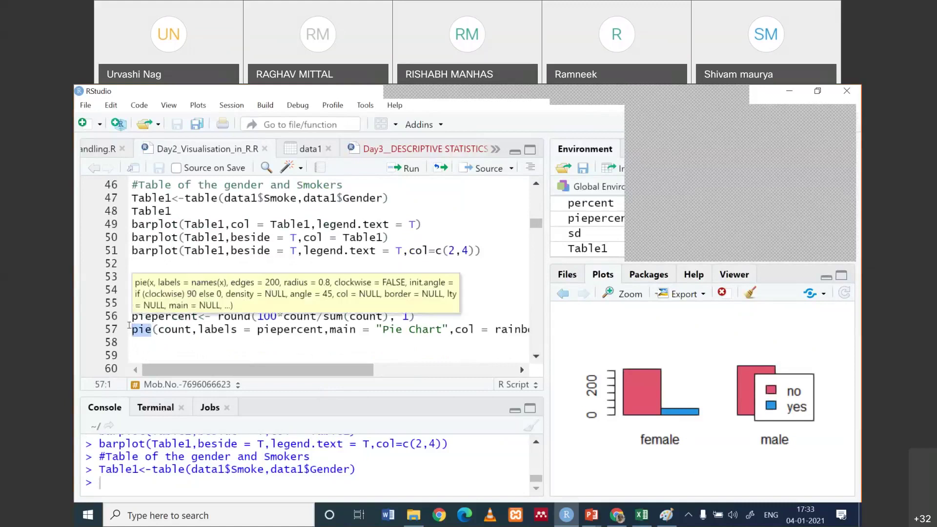
click(850, 193)
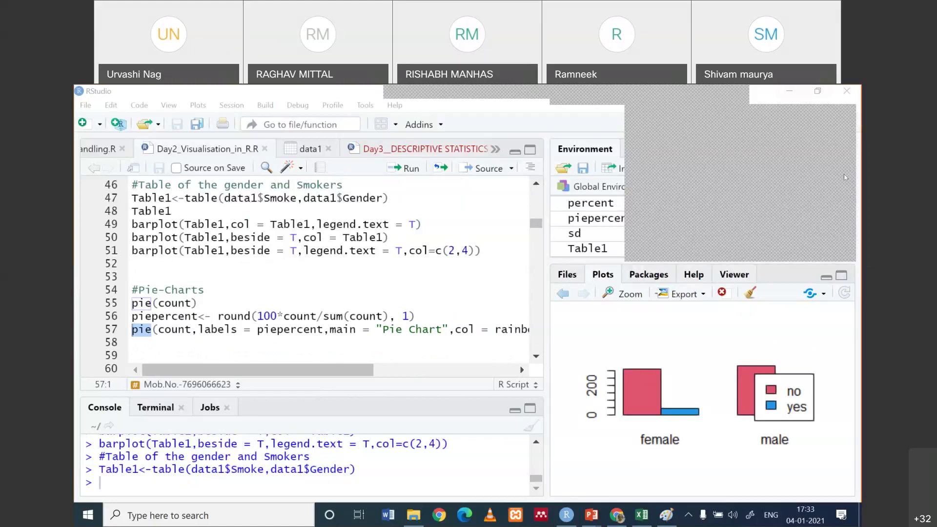
click(202, 323)
key(Down)
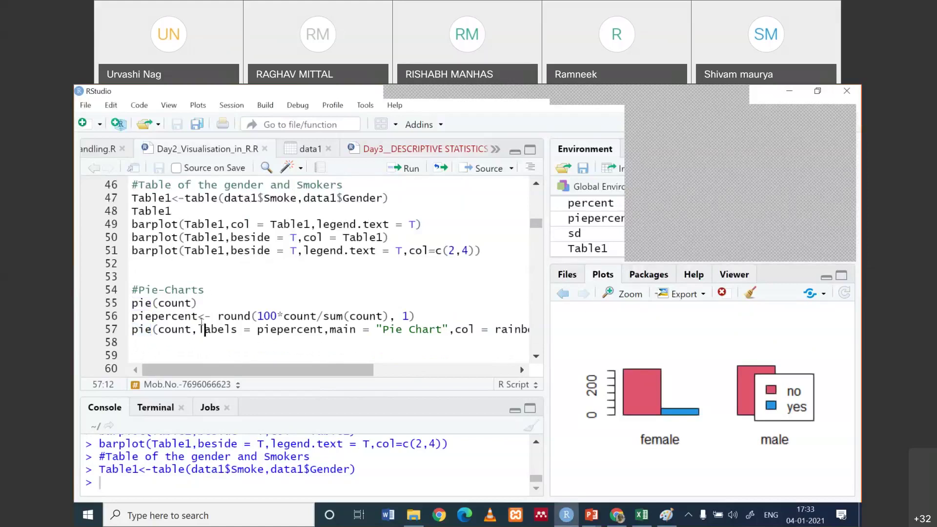
key(Down)
key(Down)
key(Down)
key(Down)
key(Down)
key(Down)
key(Down)
key(Down)
key(Down)
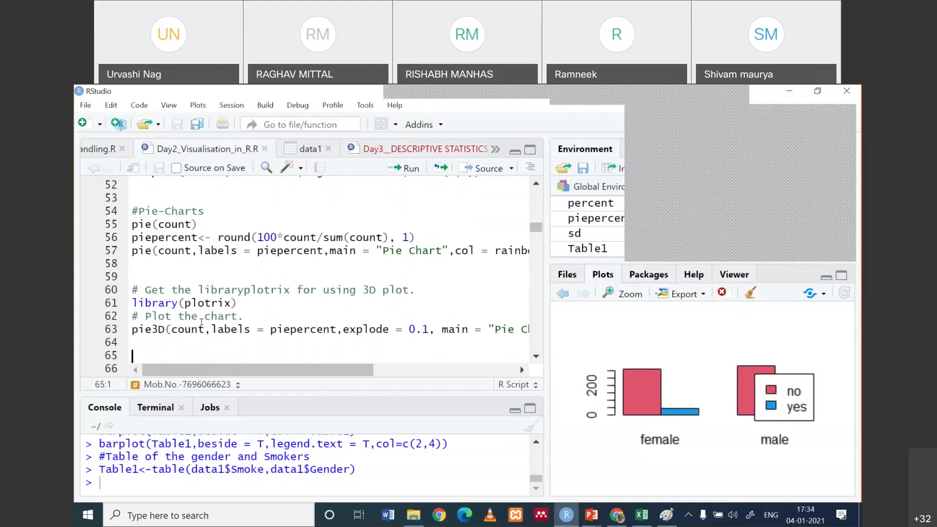
key(Down)
key(Down)
key(Down)
key(Down)
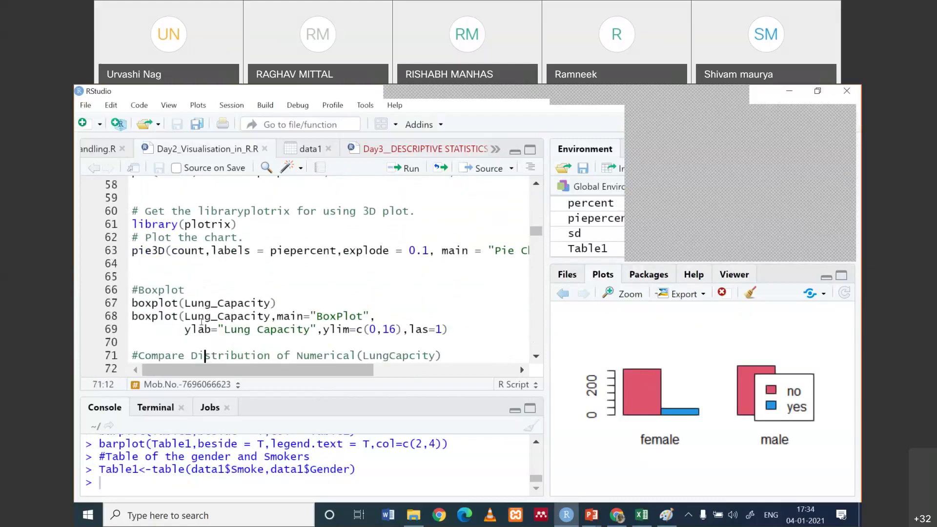
Run boxplot(Lung_Capacity) and the titled "BoxPlot" version with ylab "Lung Capacity", ylim=c(0,16) and las=1
key(Up)
key(Up)
key(Up)
key(Up)
key(Up)
key(ctrl+Return)
key(ctrl+Return)
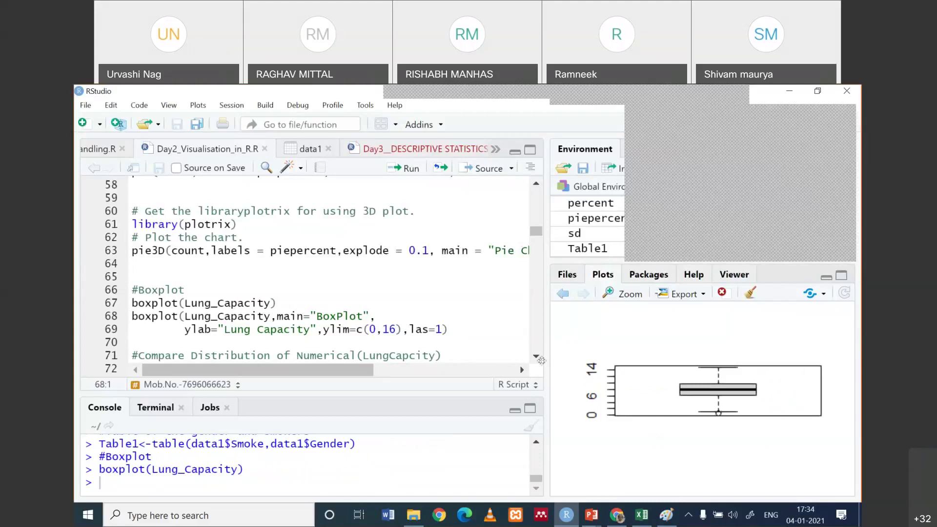
key(ctrl+Return)
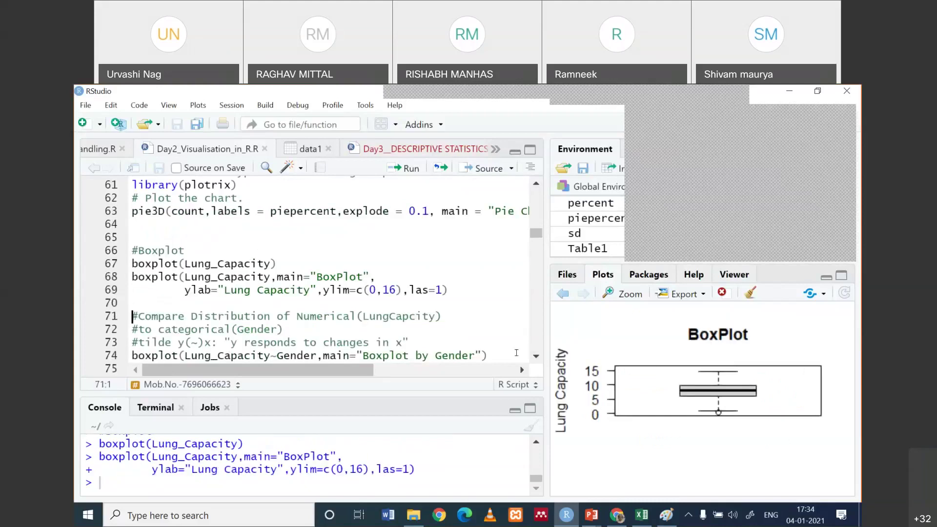
Run the Lung_Capacity~Gender boxplot titled "Boxplot by Gender"
click(536, 357)
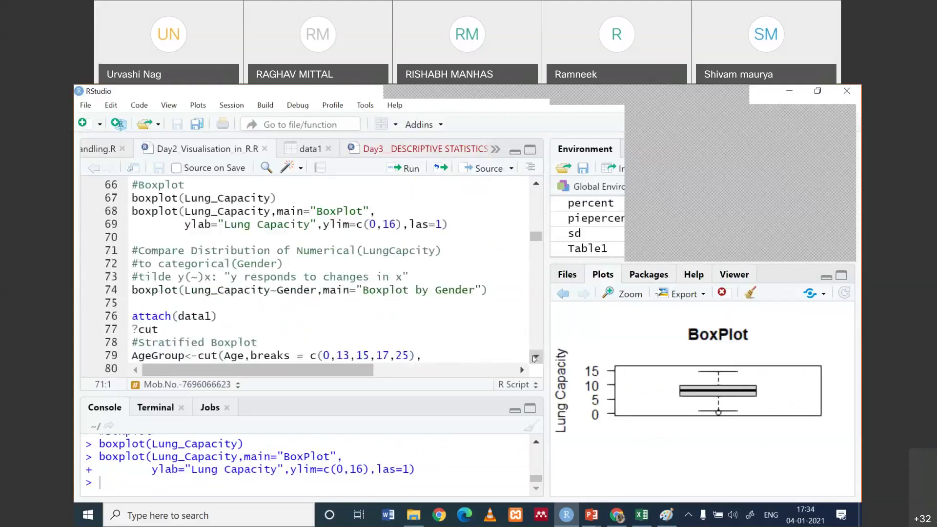
click(179, 290)
key(ctrl+Return)
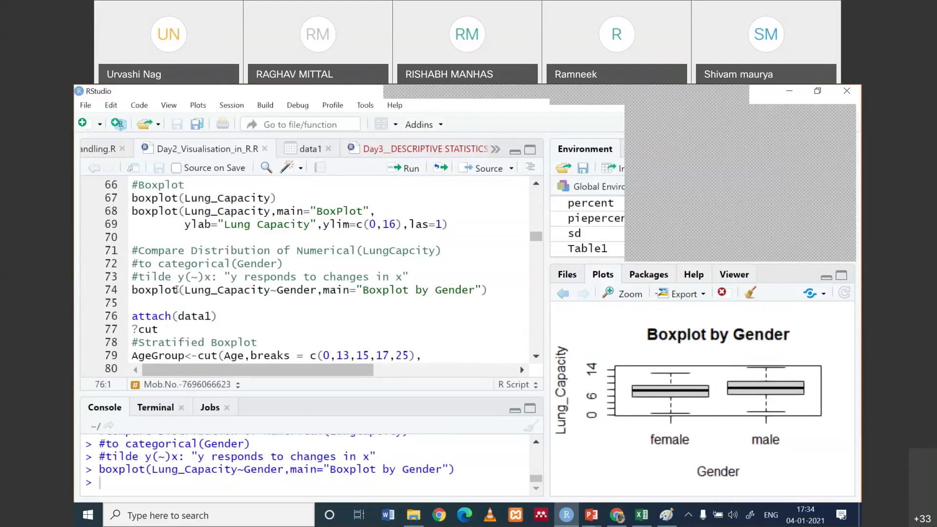
Run the "LungCapacity Vs Smoke for 18+" boxplot of Lung_Capacity against Smoke for Age>=18
scroll(170, 292, down, 4)
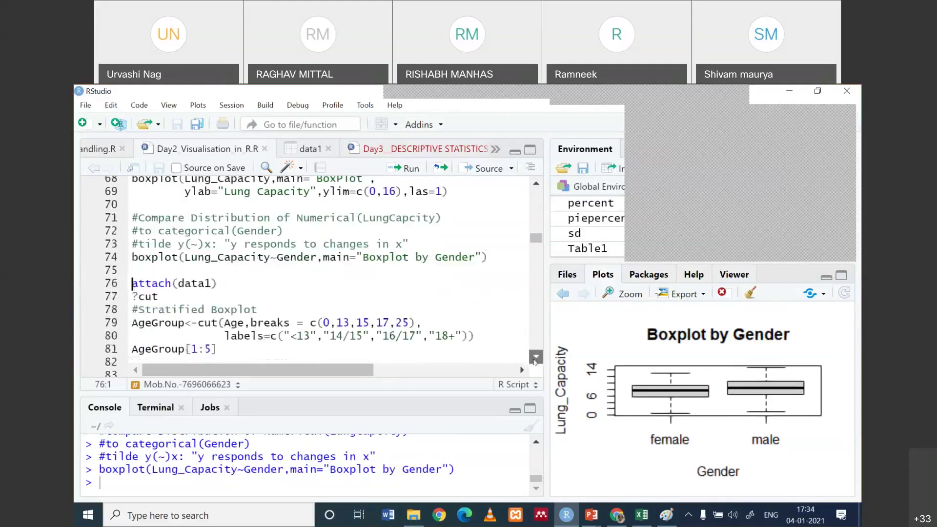
click(189, 259)
key(ctrl+Return)
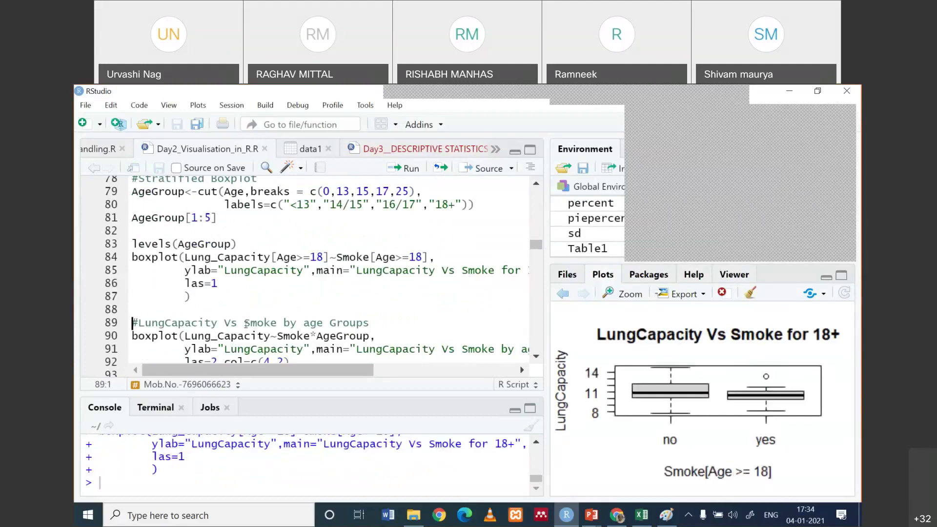
Examine the Age>=18 conditions and labels in the 18+ boxplot code, highlighting the whole boxplot call
click(284, 257)
click(318, 257)
click(348, 257)
click(383, 258)
click(415, 270)
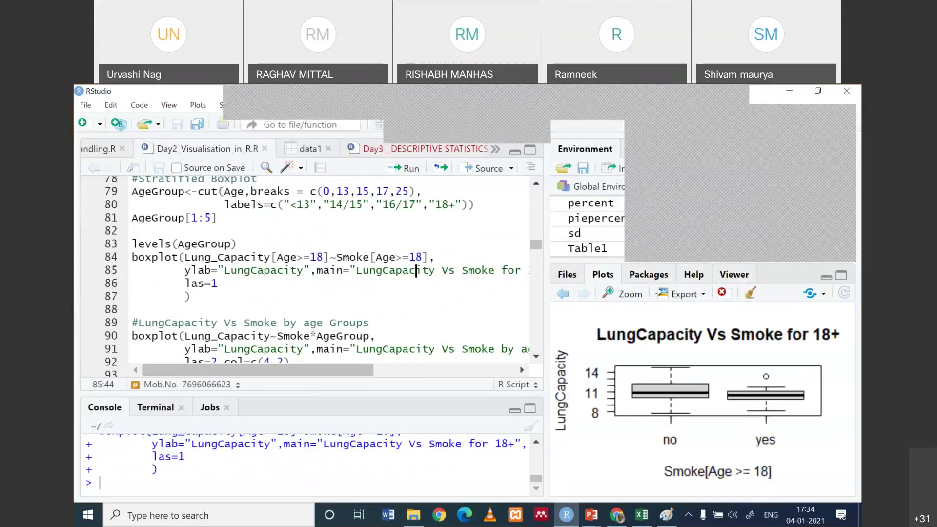
click(472, 100)
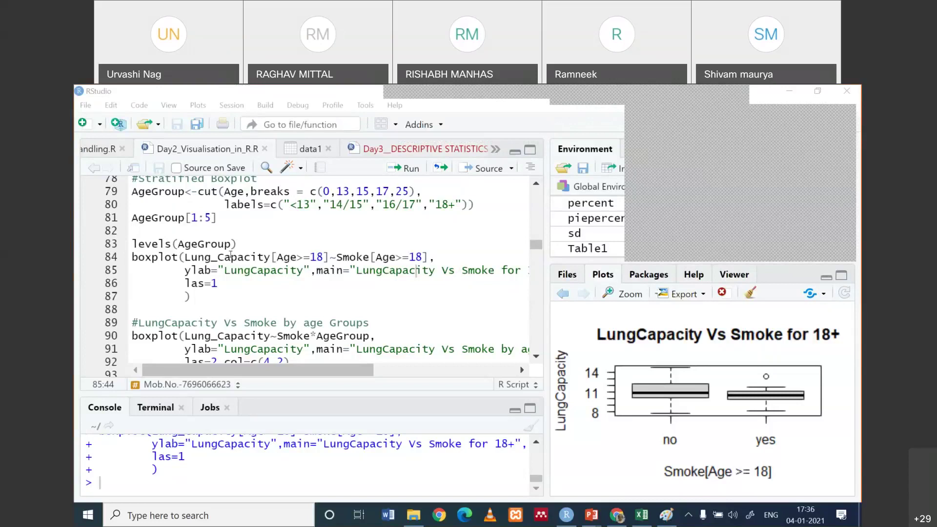
click(297, 268)
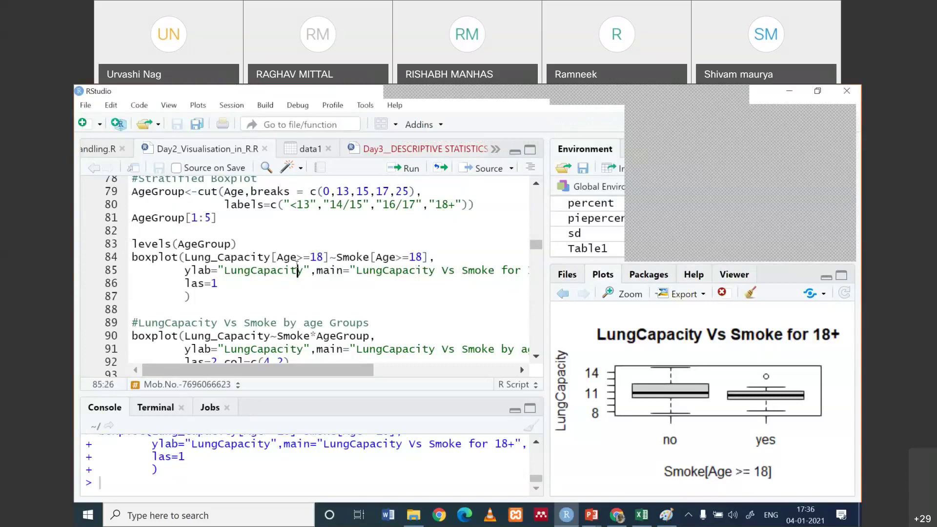
click(356, 256)
drag(191, 297, 124, 261)
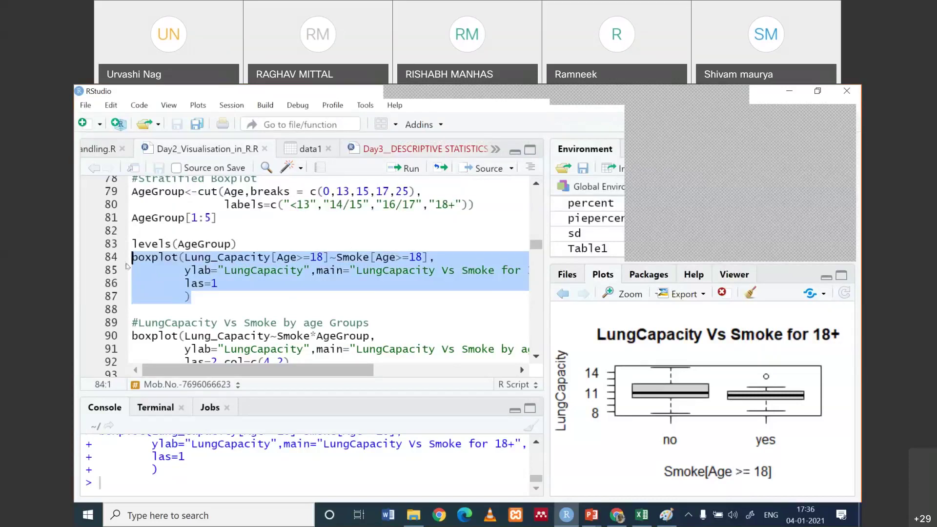
click(682, 233)
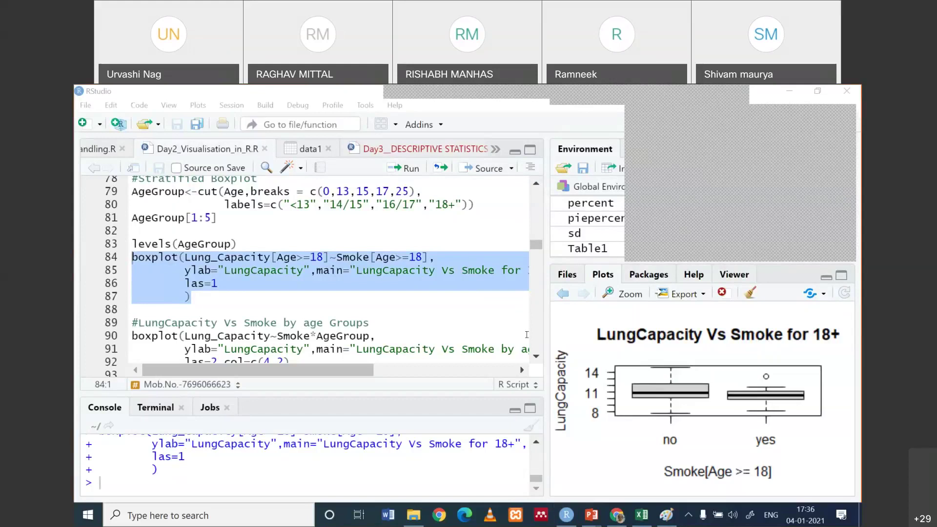
Try to run the "LungCapacity Vs Smoke by age Groups" boxplot of Lung_Capacity~Smoke*AgeGroup with las=2 and col=c(4,2)
scroll(532, 349, down, 1)
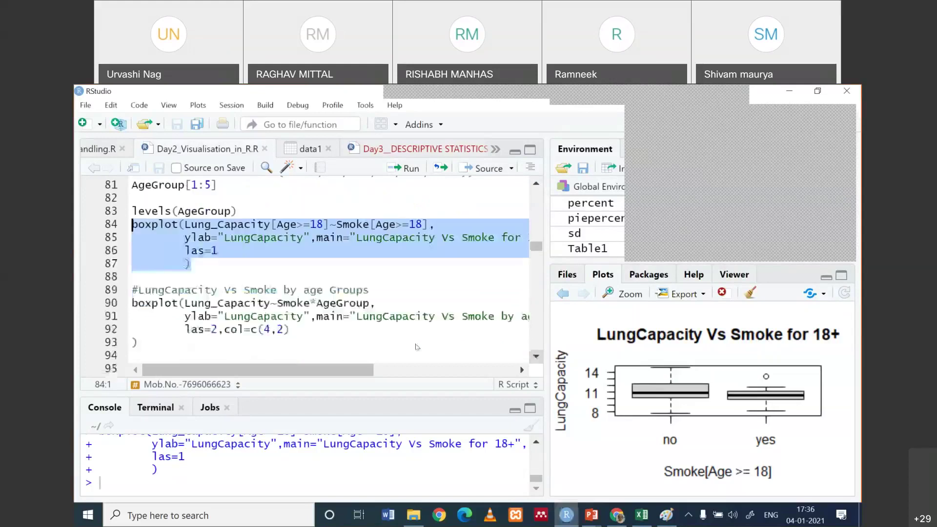
click(322, 334)
key(ctrl+Return)
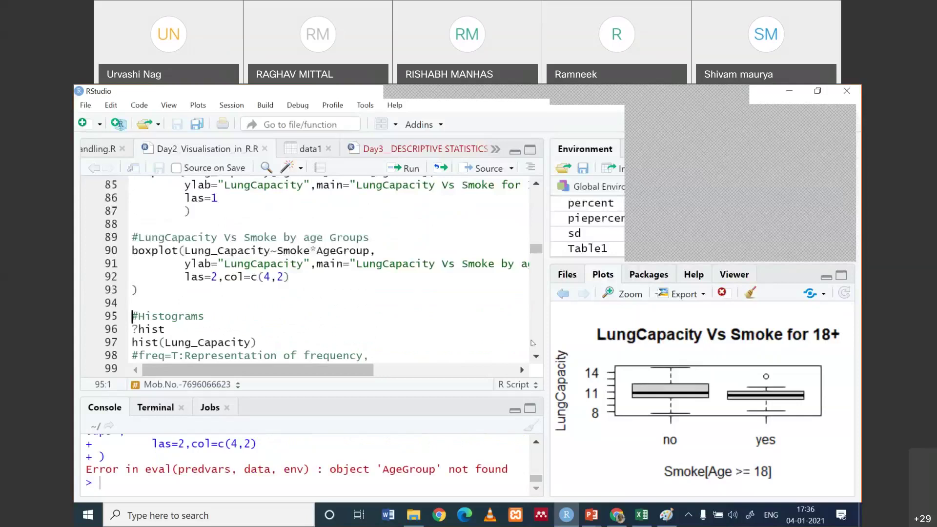
Examine the histogram and density line code, the plot type comments and the line graph code
scroll(535, 356, down, 4)
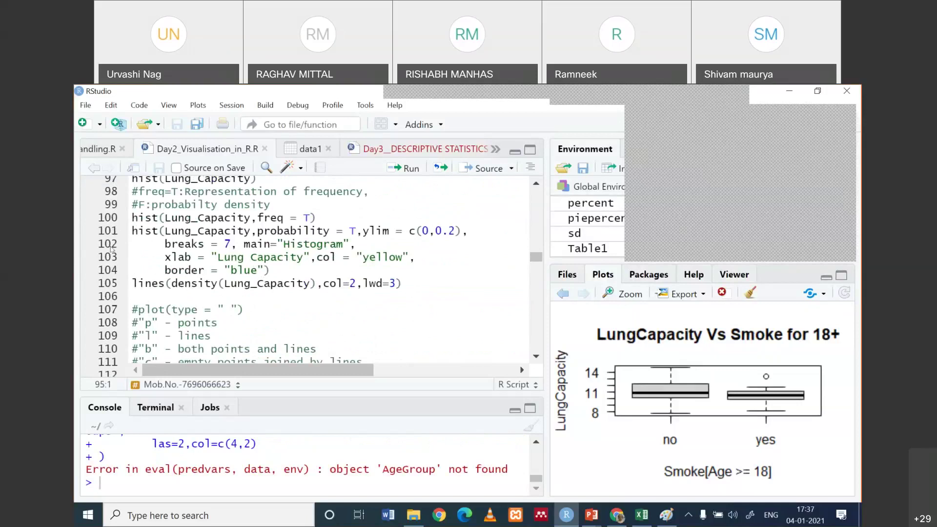
click(152, 232)
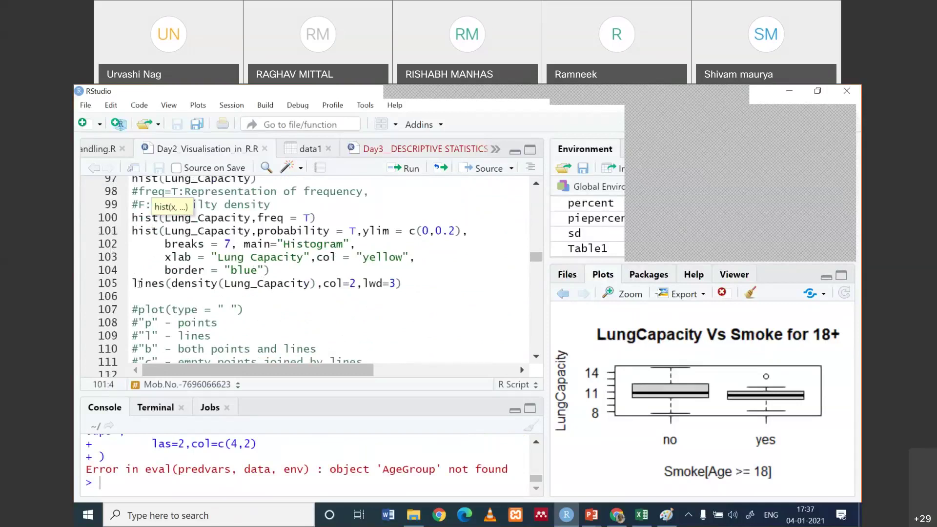
click(853, 197)
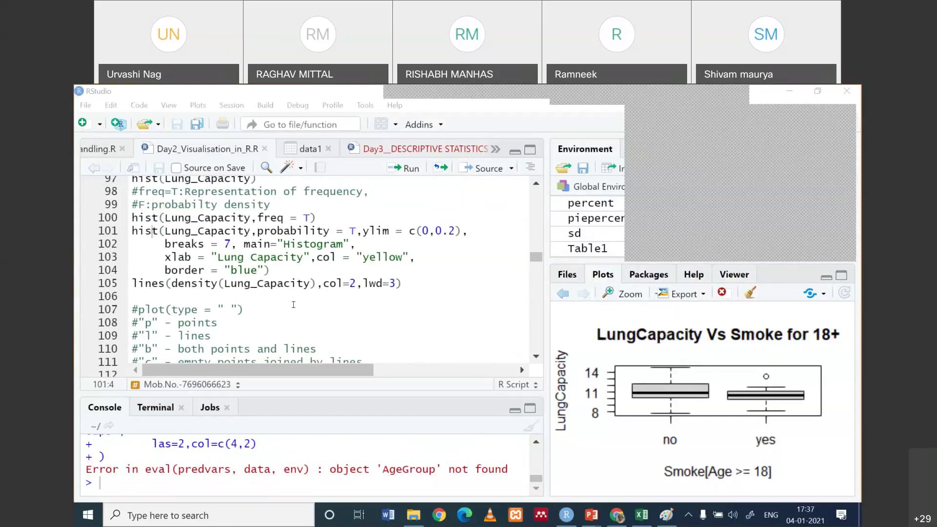
click(267, 350)
key(Down)
key(Down)
key(Down)
key(Down)
key(Down)
key(Down)
key(Down)
key(Down)
key(Down)
key(Down)
key(Down)
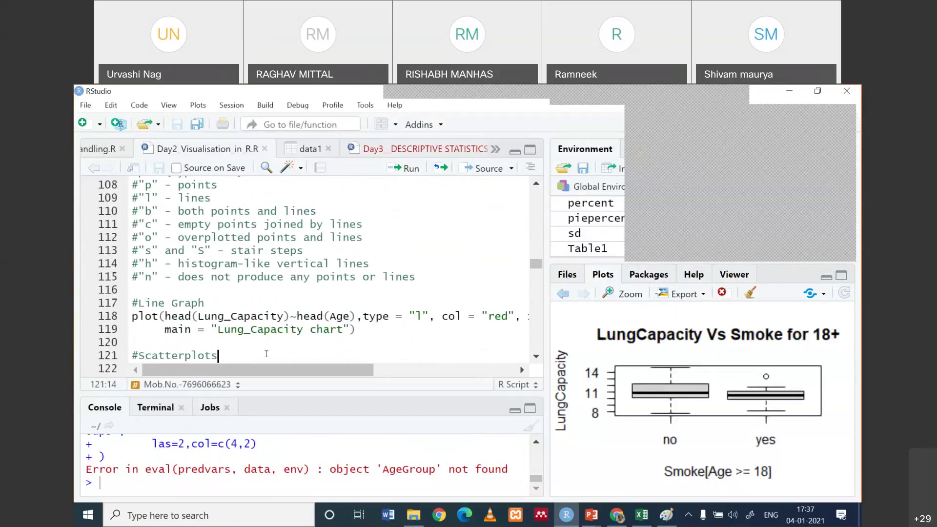
Examine the Age and Height scatterplot code with its abline regression line and smooth.spline commands
key(Down)
key(Down)
key(Down)
key(Down)
key(Down)
key(Down)
key(Down)
key(Down)
key(Down)
key(Down)
key(Down)
key(Down)
key(Down)
key(Down)
key(Down)
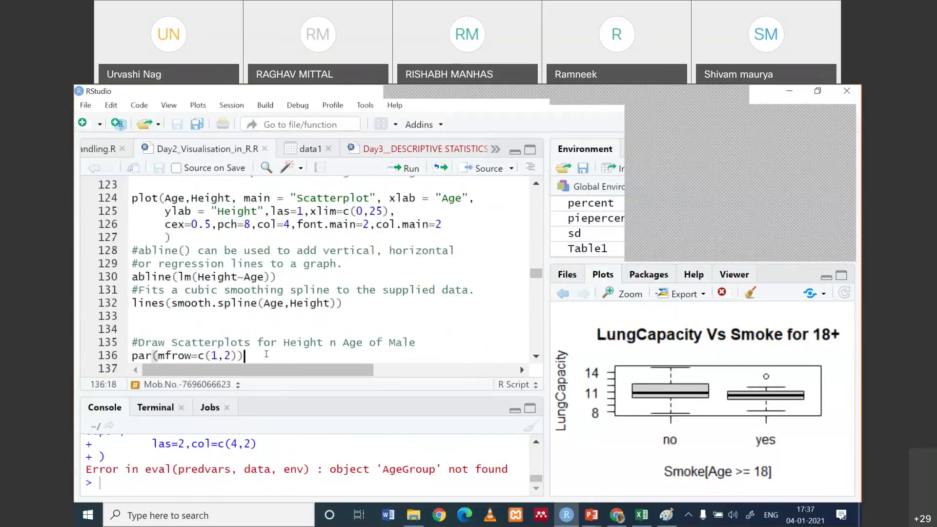
key(Down)
key(Down)
key(Down)
key(Up)
key(Up)
key(Up)
key(Up)
key(Up)
key(Up)
key(Up)
key(Up)
key(Up)
key(Up)
key(Up)
key(Up)
key(Up)
key(Up)
key(Up)
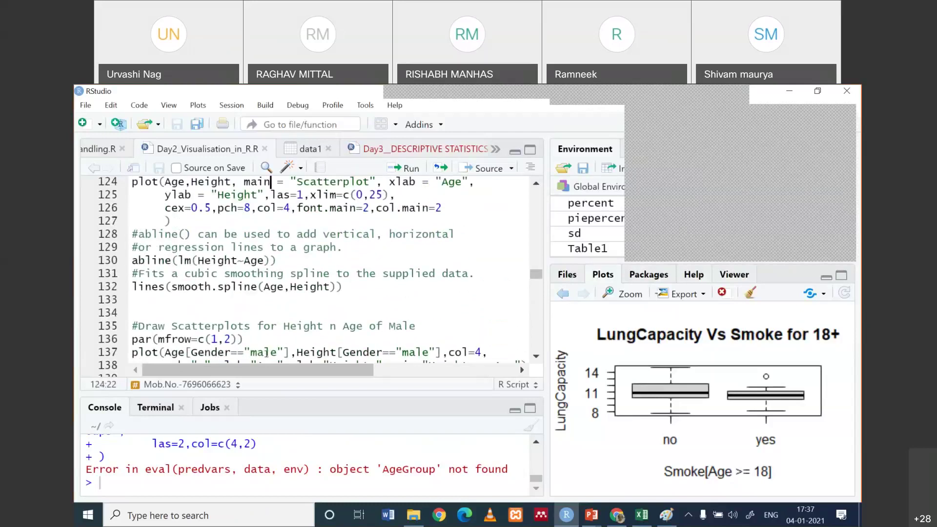
key(Down)
key(Down)
key(Down)
key(Down)
key(Down)
key(Down)
key(Down)
key(Down)
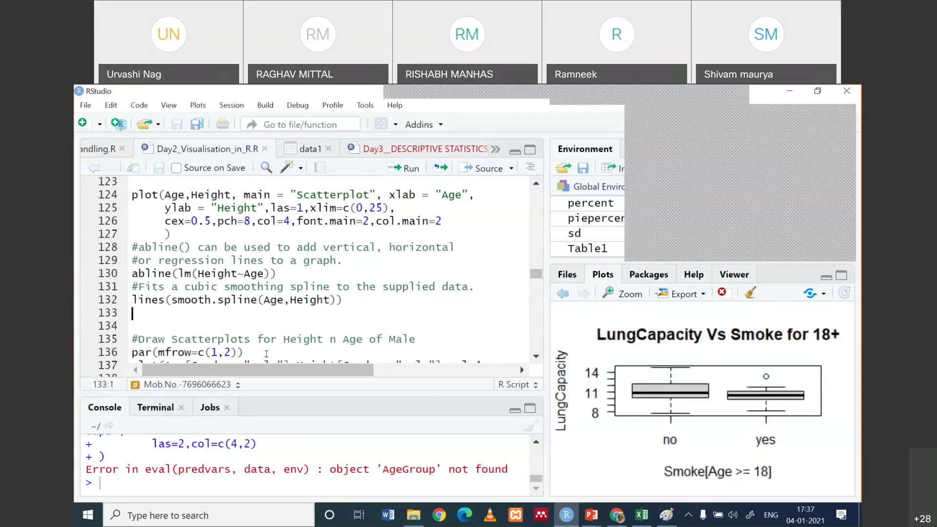
Examine the male and female scatterplots, scatterplot matrices and ggplot2 introduction, returning up to the line graph section
scroll(266, 354, down, 3)
click(266, 353)
scroll(267, 353, down, 5)
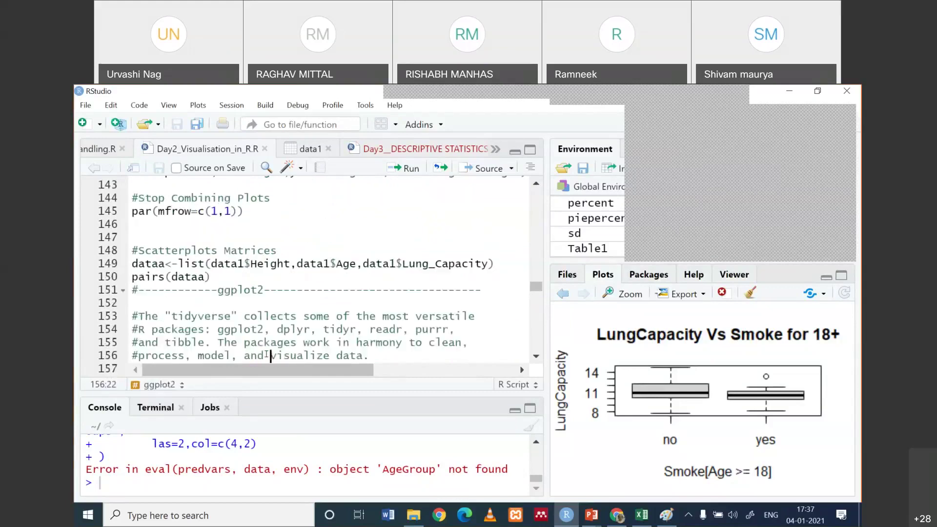
click(266, 354)
key(Up)
key(Up)
key(Up)
key(Up)
key(Up)
key(Up)
key(Up)
key(Up)
key(Up)
key(Up)
key(Up)
key(Up)
key(Up)
key(Up)
key(Up)
key(Up)
key(Up)
key(Up)
key(Up)
key(Up)
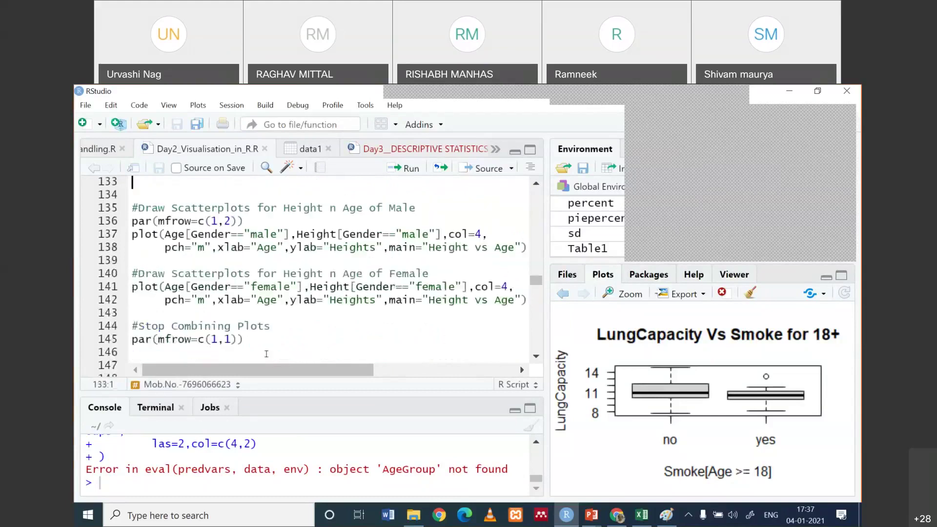
key(Up)
key(Up)
key(Up)
key(Up)
key(Up)
key(Up)
key(Up)
key(Up)
key(Up)
key(Up)
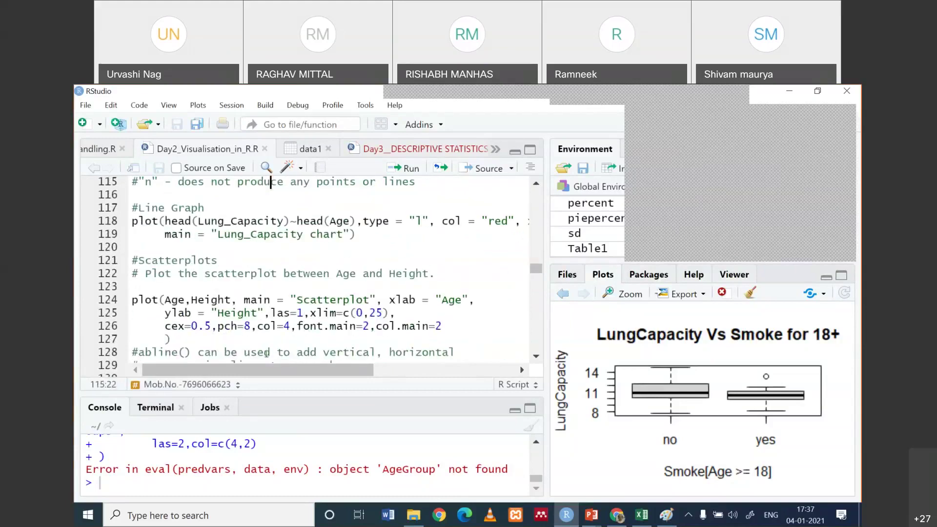
Switch to PowerPoint, start the slide show from the Correlation slide and advance to the Application slide
click(848, 143)
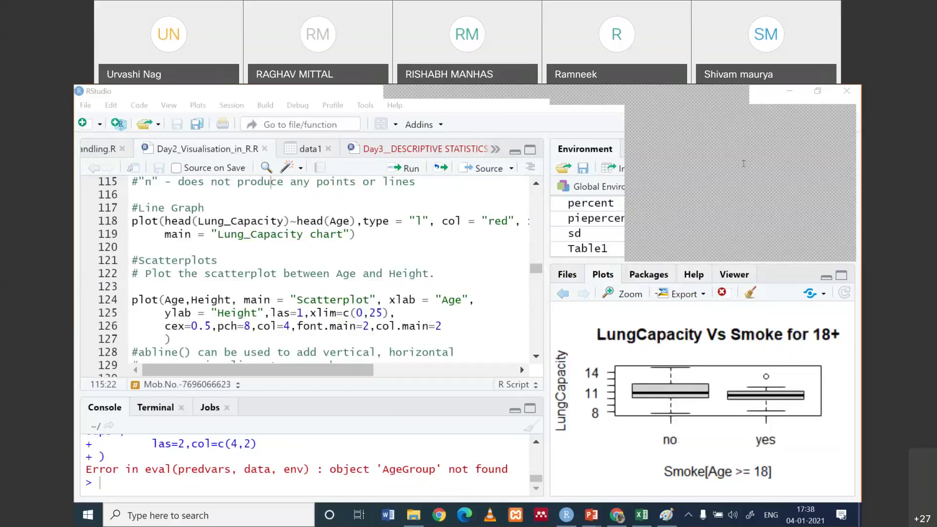
click(591, 515)
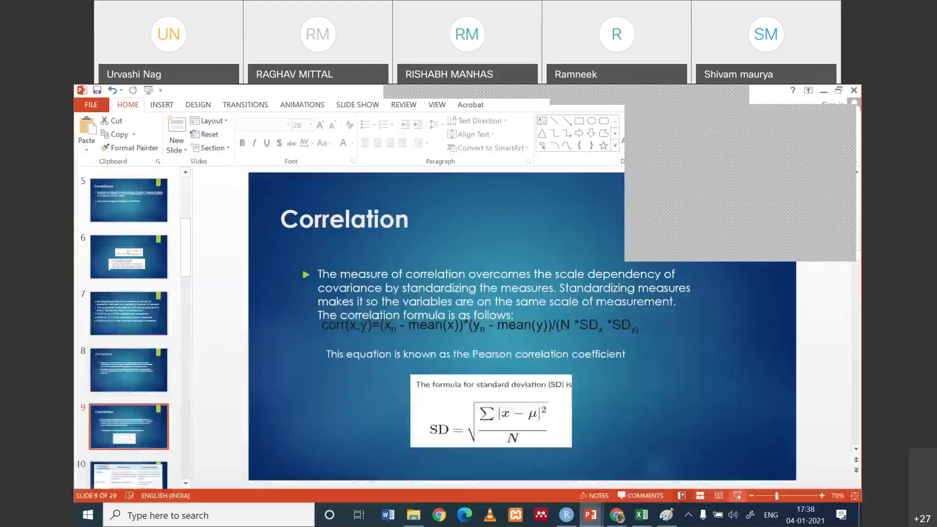
click(738, 495)
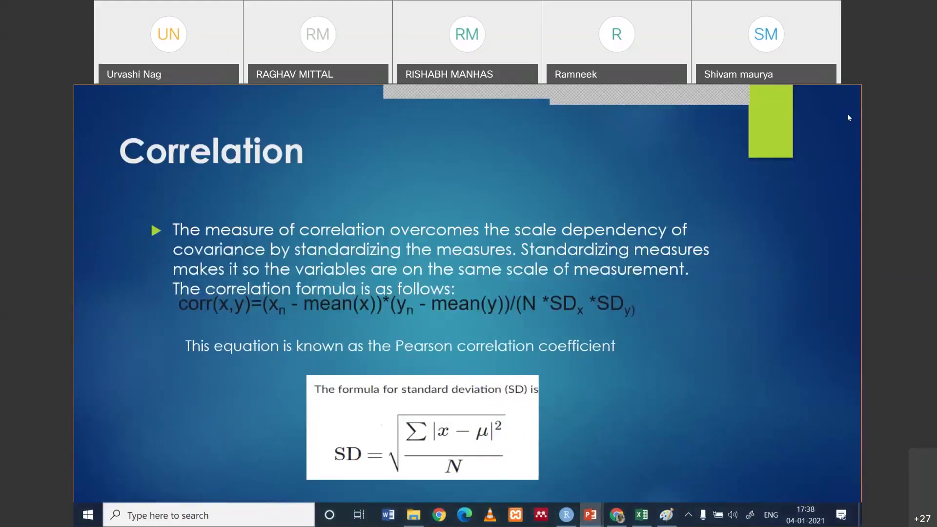
key(Right)
key(Right)
key(Right)
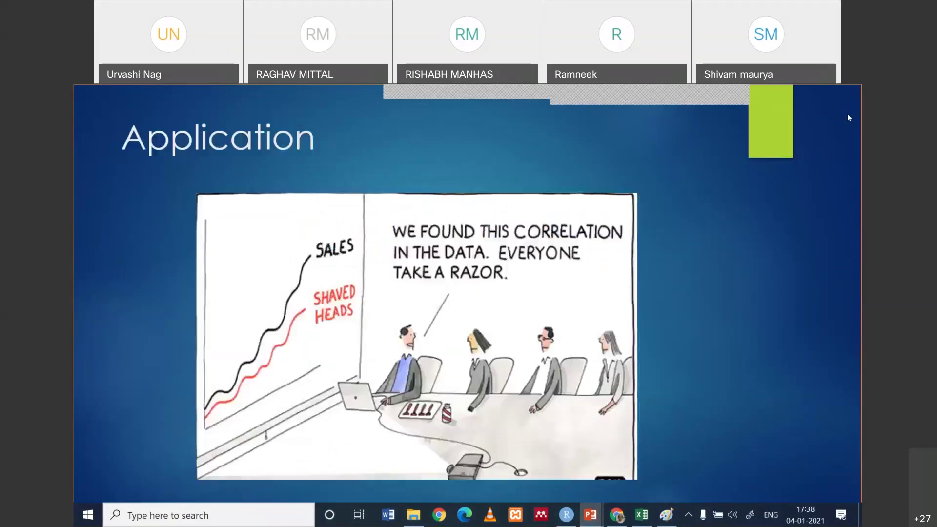
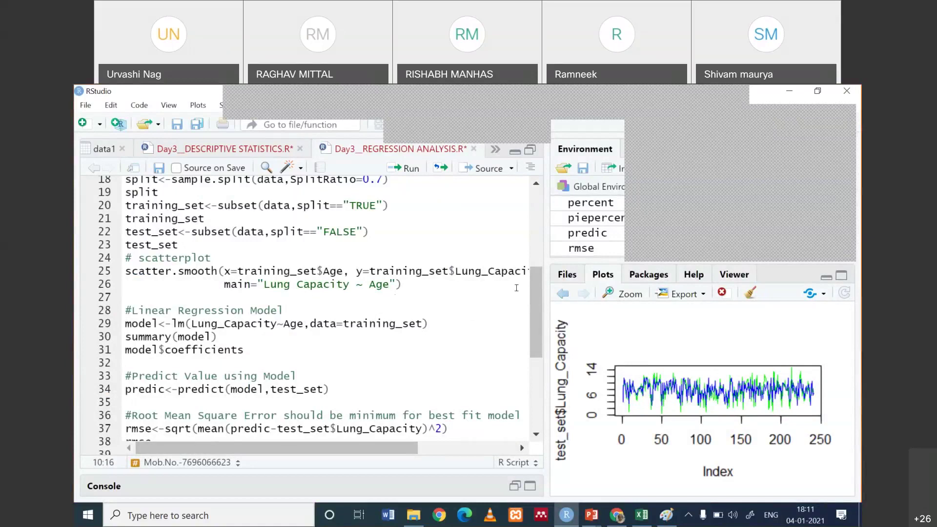
Review the regression script's fit line and predicted-versus-actual plot code, returning to the model<-lm(y~x) example near the start
drag(542, 316, 513, 437)
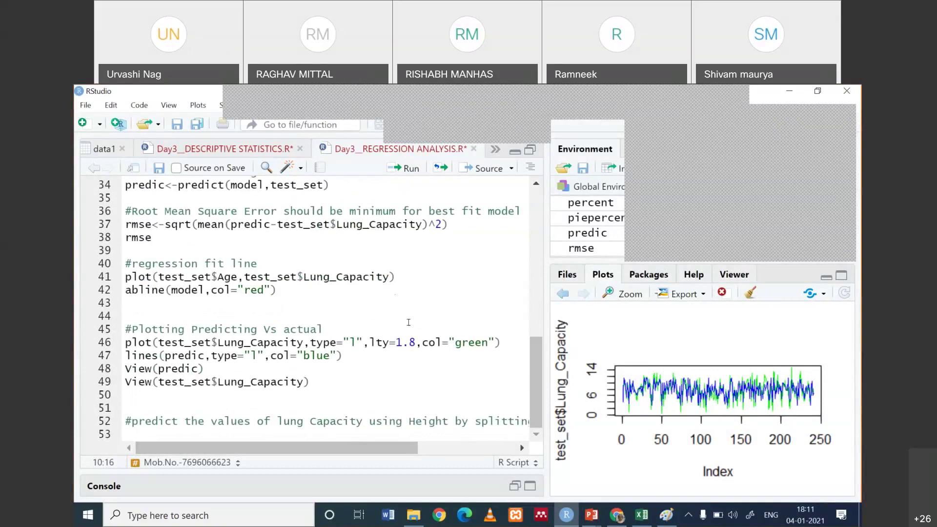
right_click(529, 351)
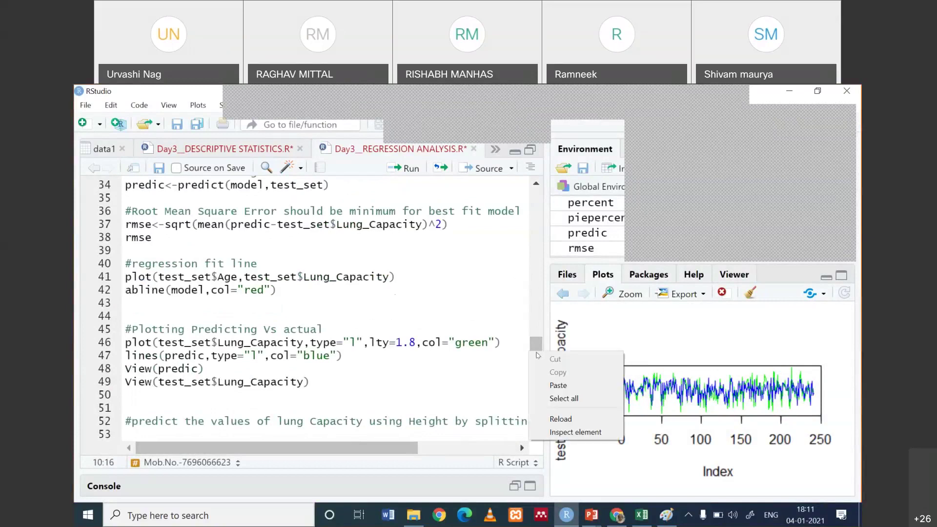
click(510, 268)
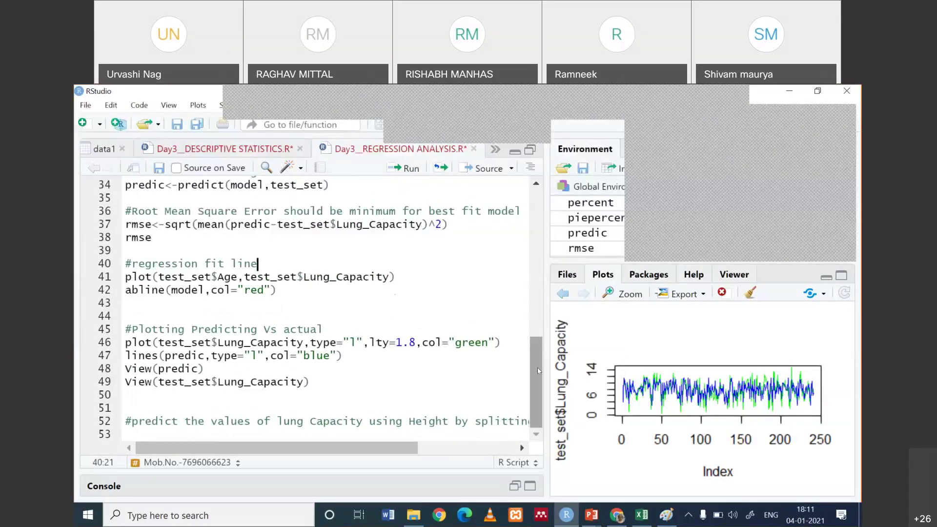
drag(539, 371, 558, 231)
scroll(244, 302, up, 1)
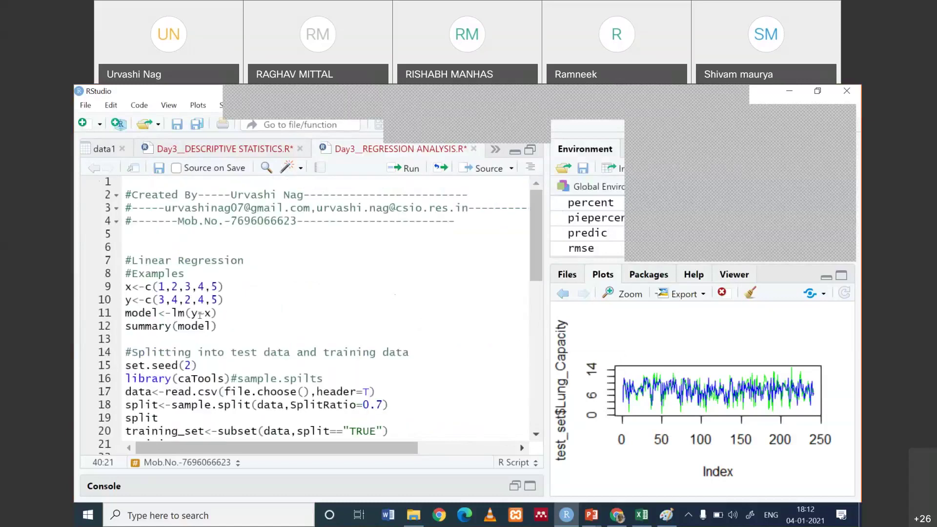
click(199, 314)
click(225, 314)
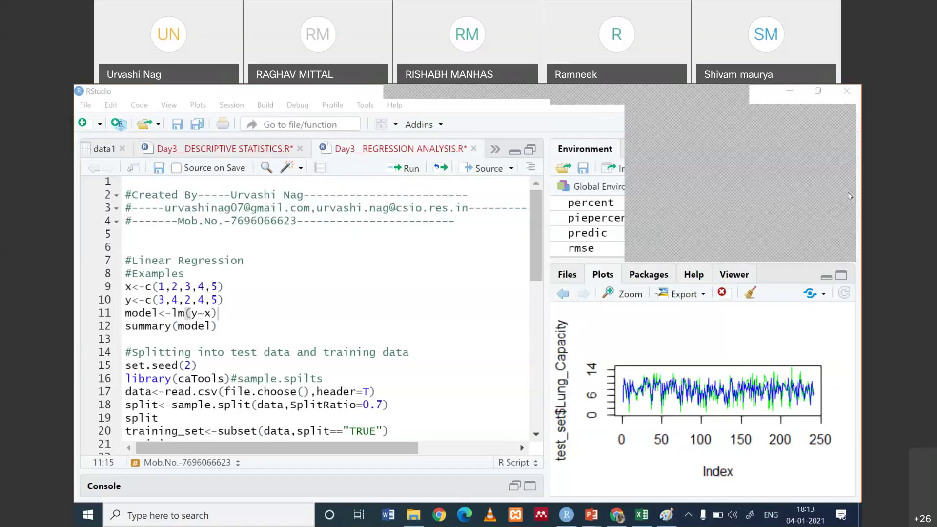
Switch to the day3.pptx presentation in PowerPoint and look through the slide thumbnails following the Age and Lung Capacity slide
mouse_move(591, 515)
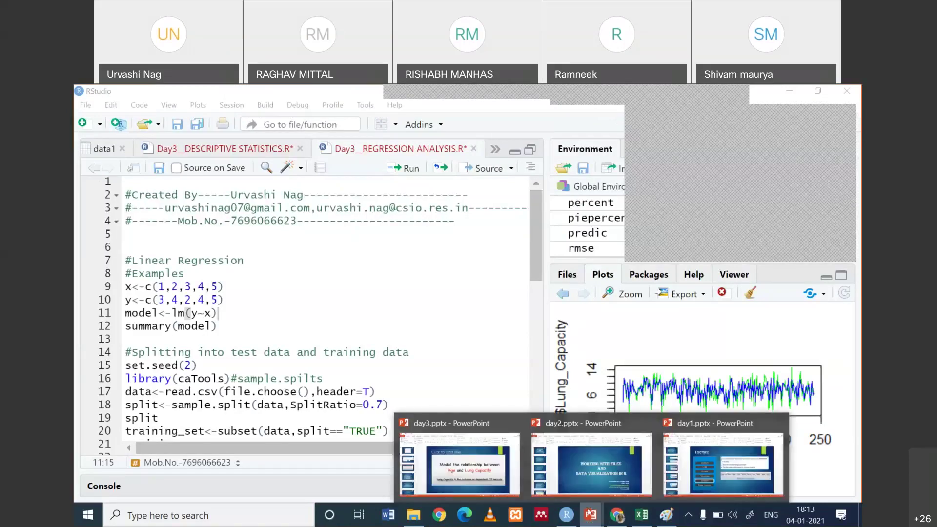
click(478, 494)
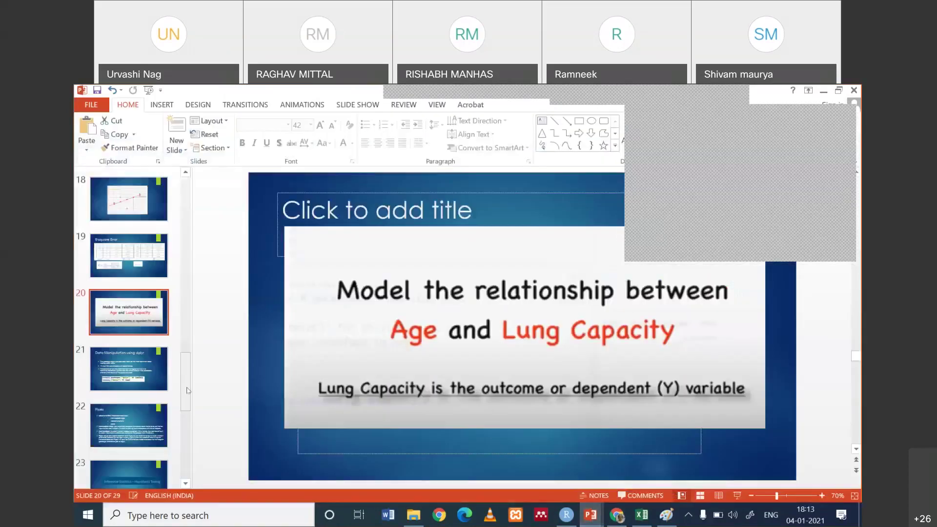
drag(190, 391, 152, 415)
scroll(190, 210, down, 2)
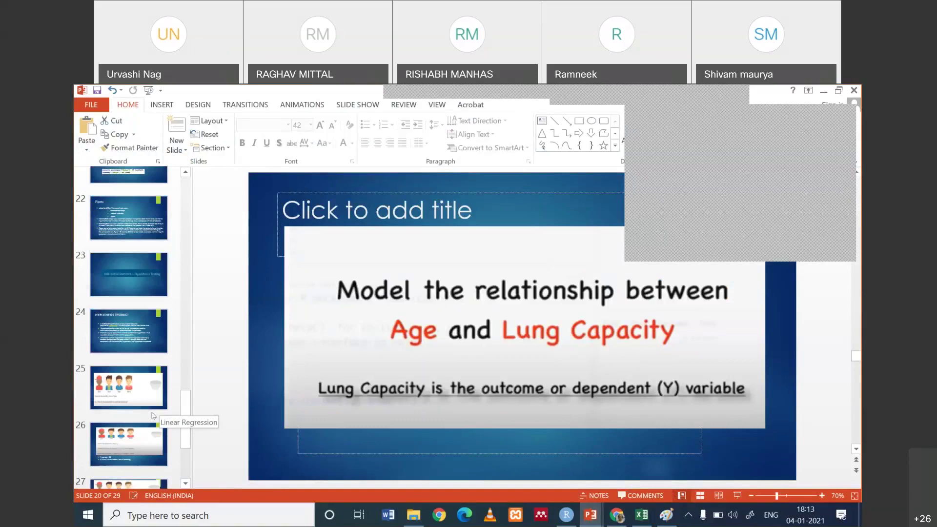
click(477, 210)
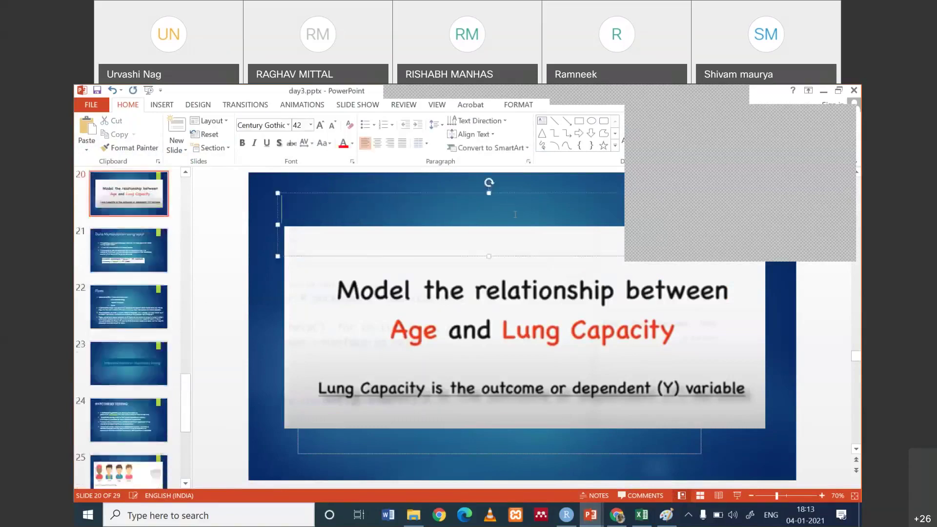
Switch to Google Drive in Chrome and open the DataScience_UsingR folder from My Drive to view its files
click(615, 515)
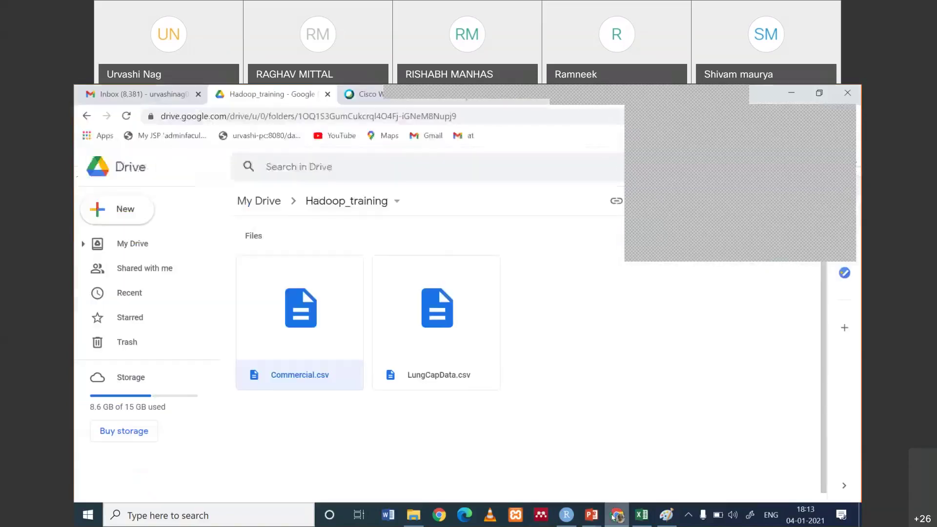
click(247, 202)
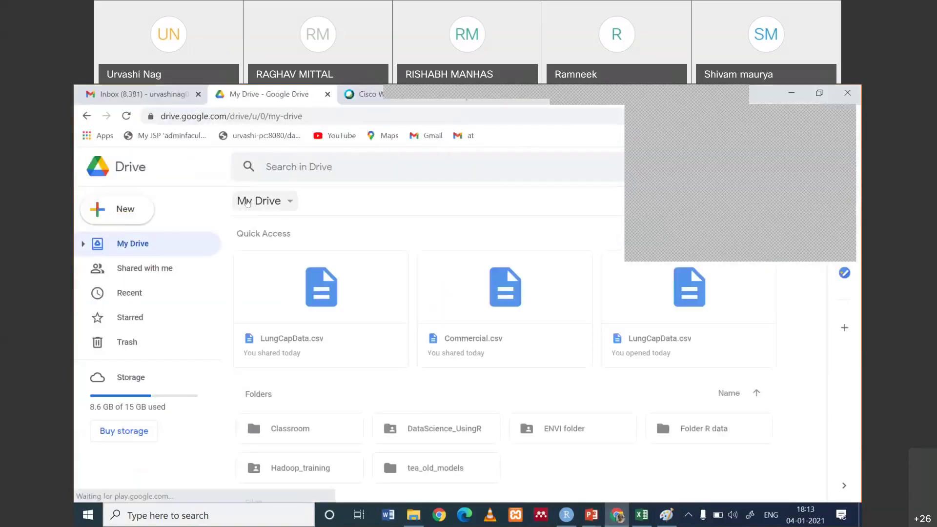
double_click(472, 429)
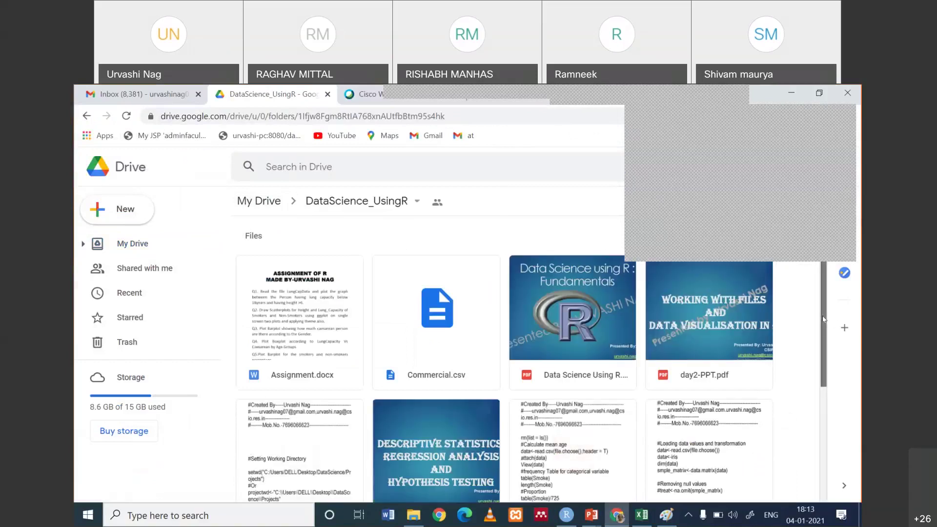
scroll(830, 336, down, 1)
drag(828, 342, 830, 402)
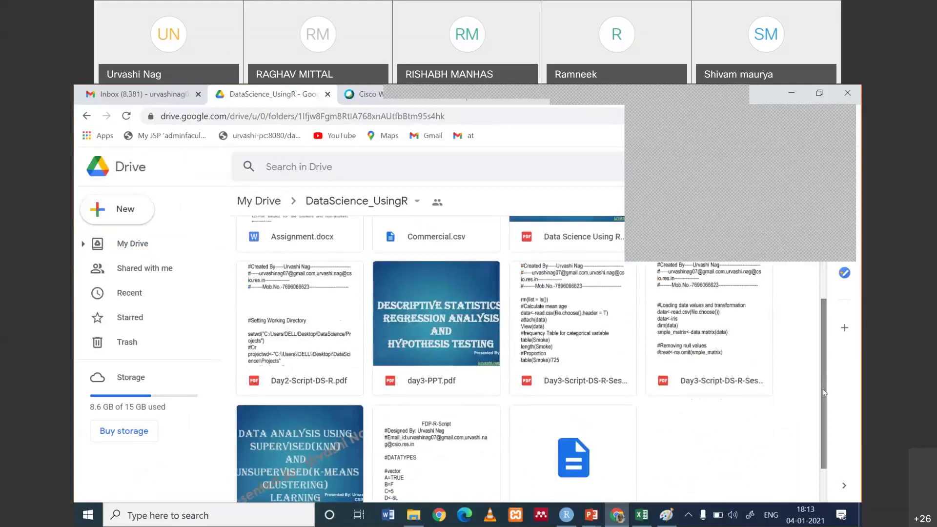
click(557, 511)
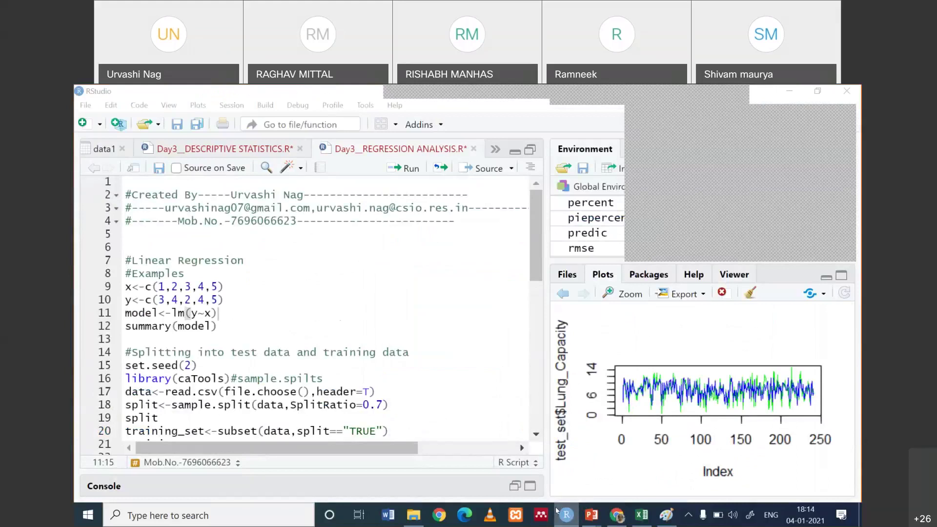
click(556, 510)
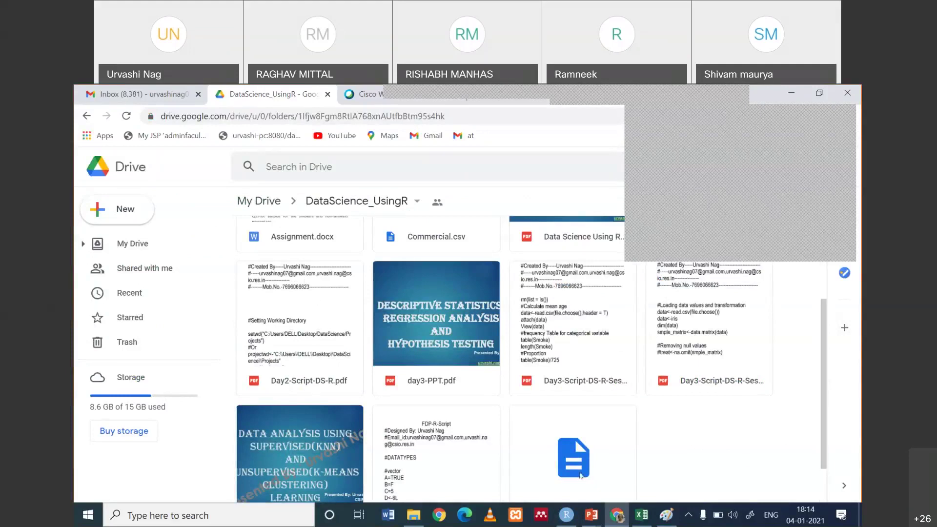
click(566, 515)
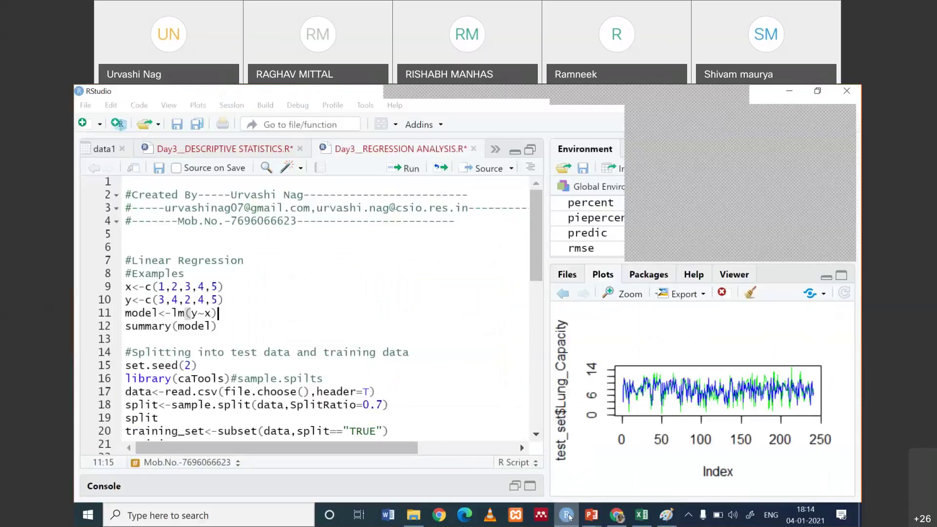
click(567, 515)
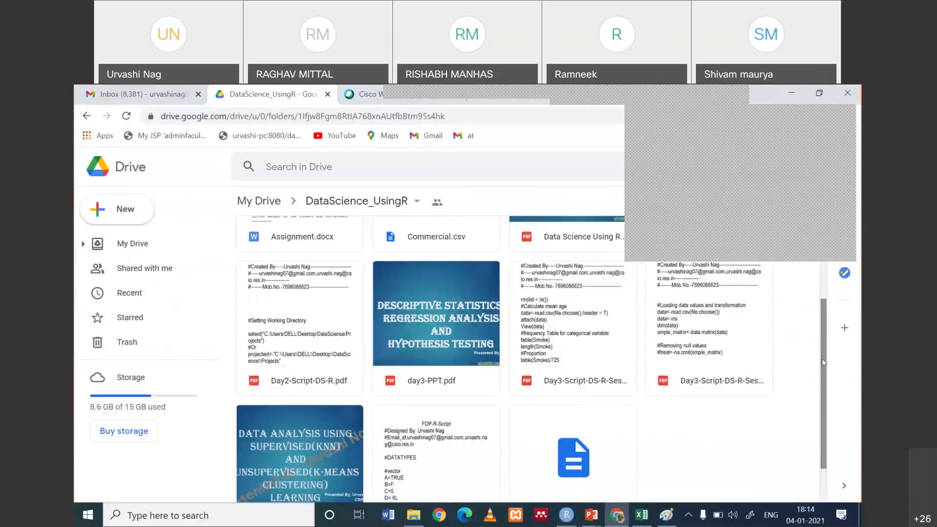
Look through the DataScience_UsingR folder's assignment, data, presentation and script files down to the Day3 scripts
drag(824, 365, 816, 357)
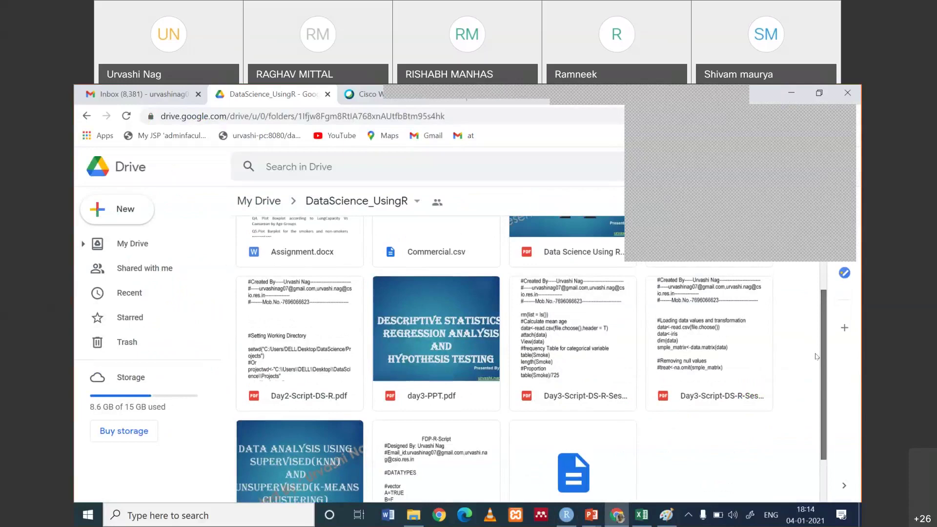
scroll(805, 342, up, 3)
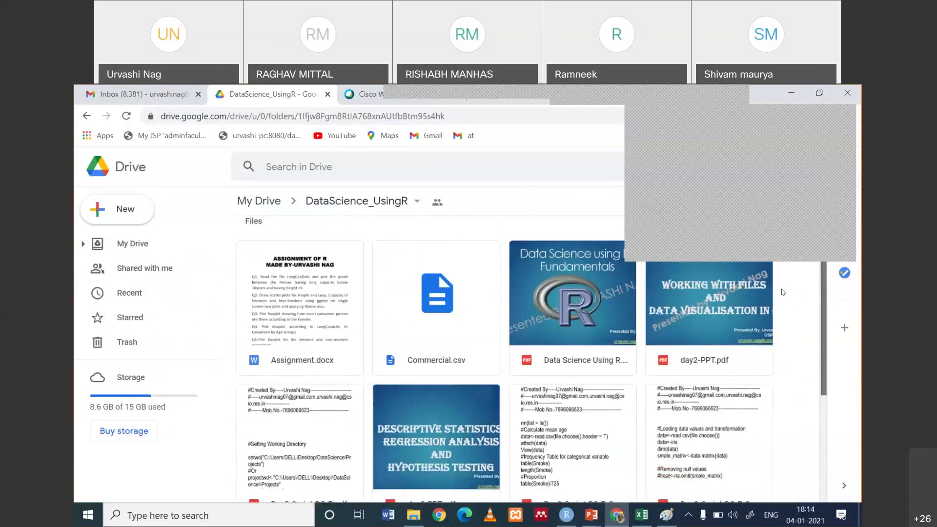
scroll(783, 292, down, 1)
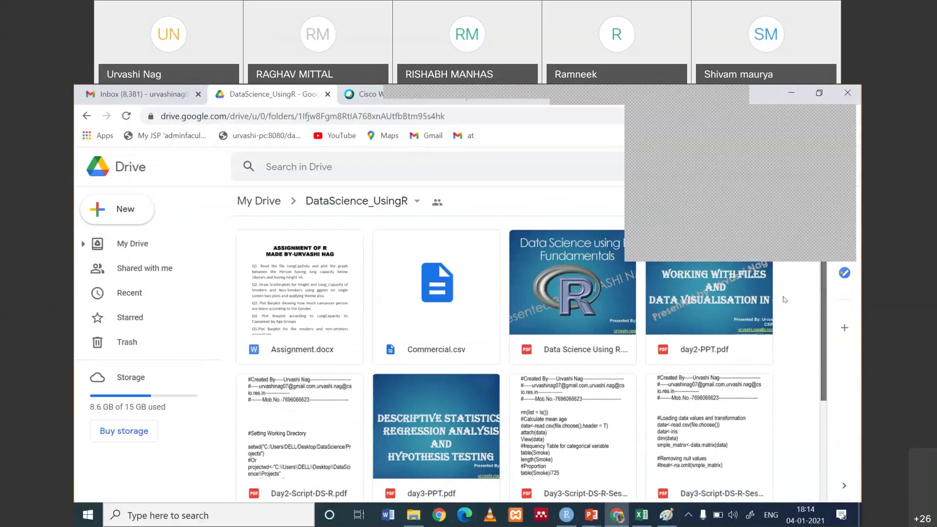
scroll(785, 300, down, 1)
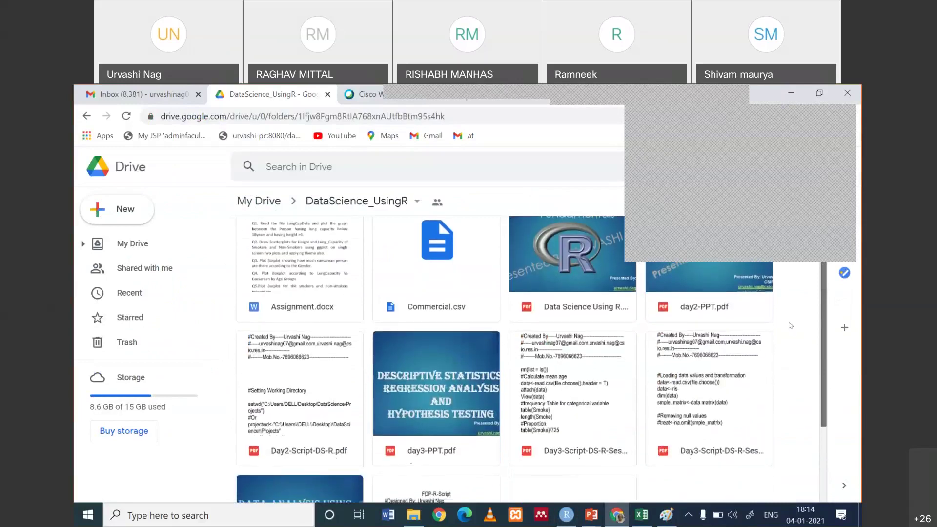
scroll(791, 325, down, 1)
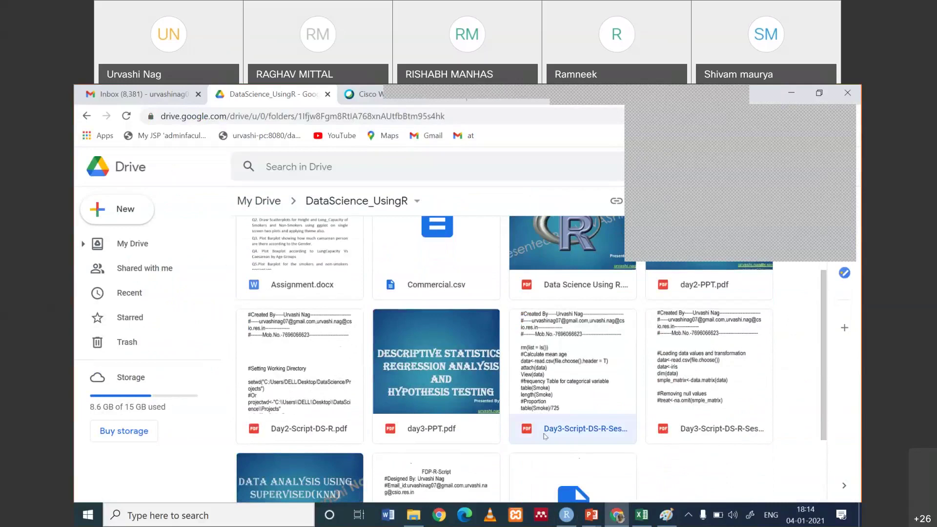
Switch to File Explorer and check the Script, PPT and DataSet folders inside DataScience's Shared folder, returning to DataScience
click(413, 515)
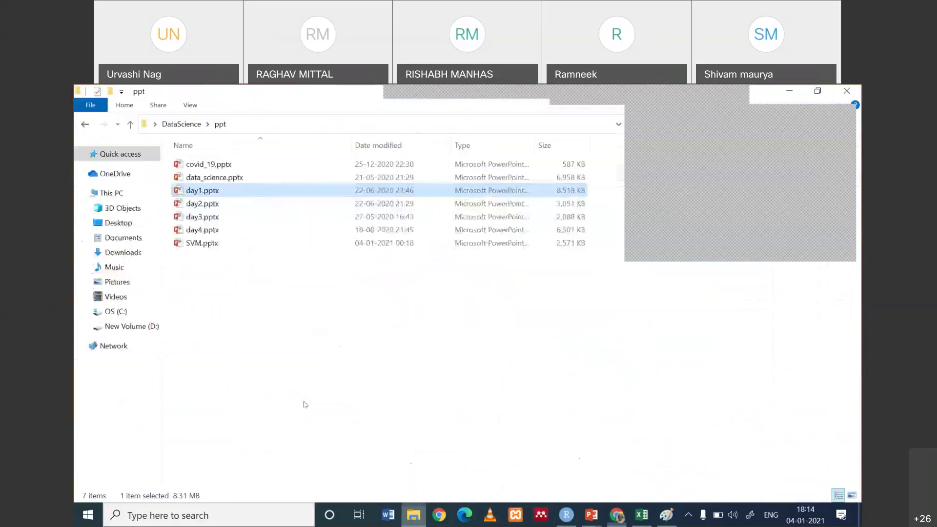
click(181, 124)
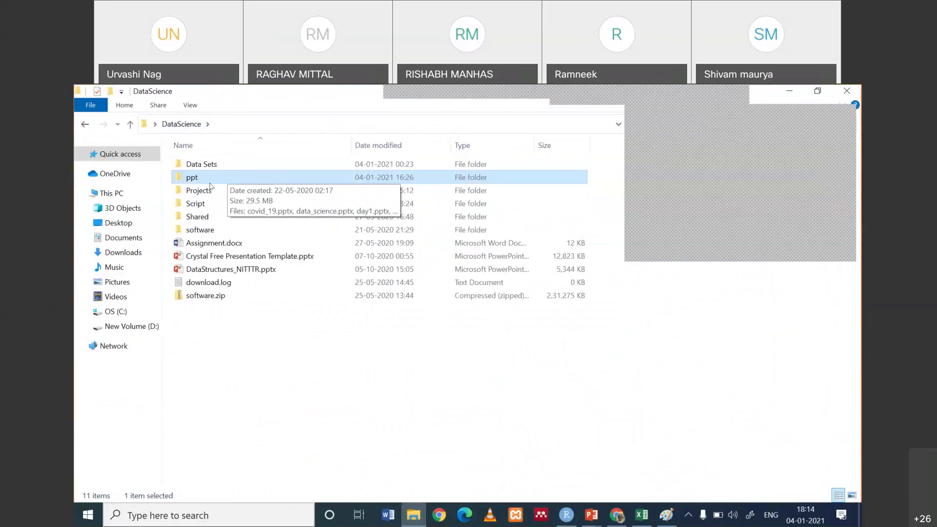
double_click(208, 217)
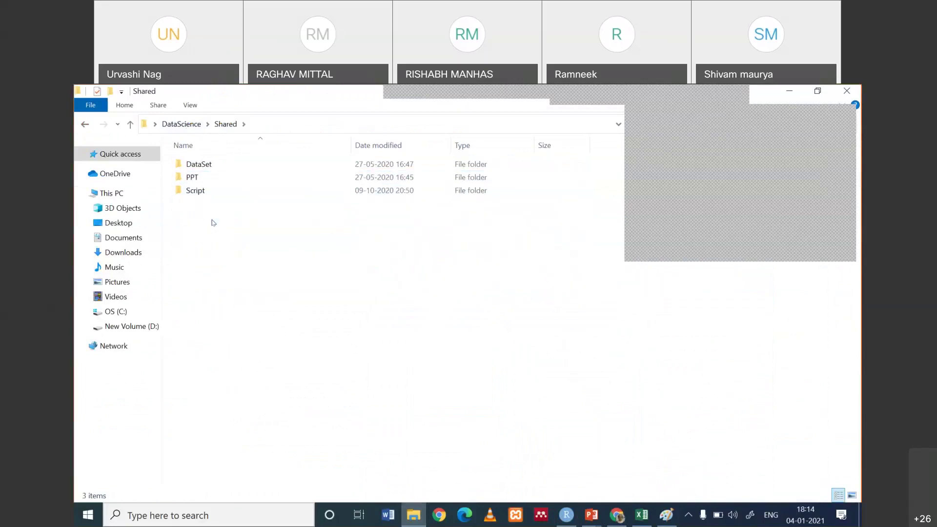
double_click(198, 190)
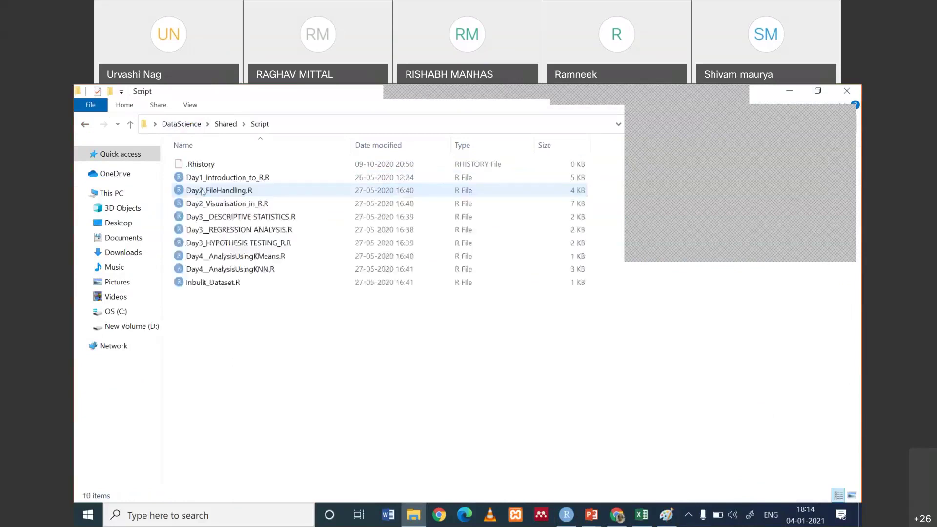
click(225, 124)
double_click(190, 176)
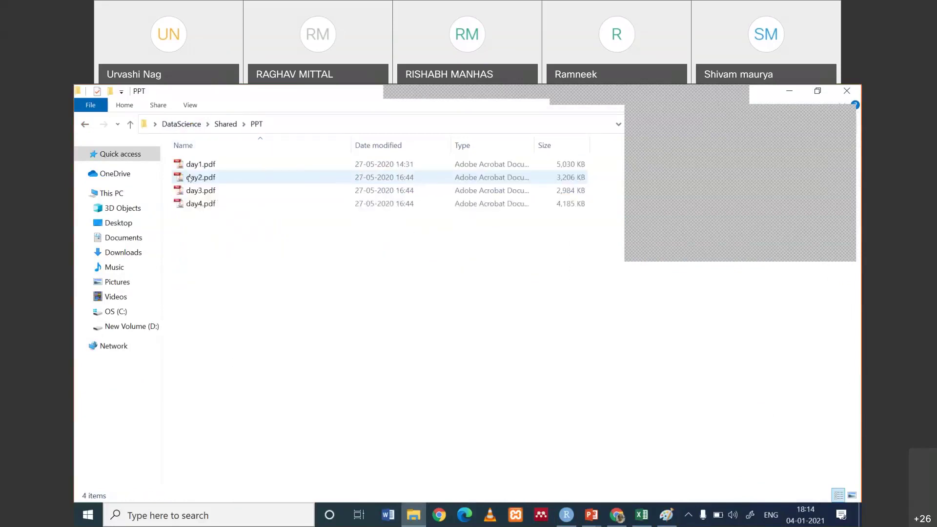
click(225, 124)
double_click(197, 164)
click(190, 124)
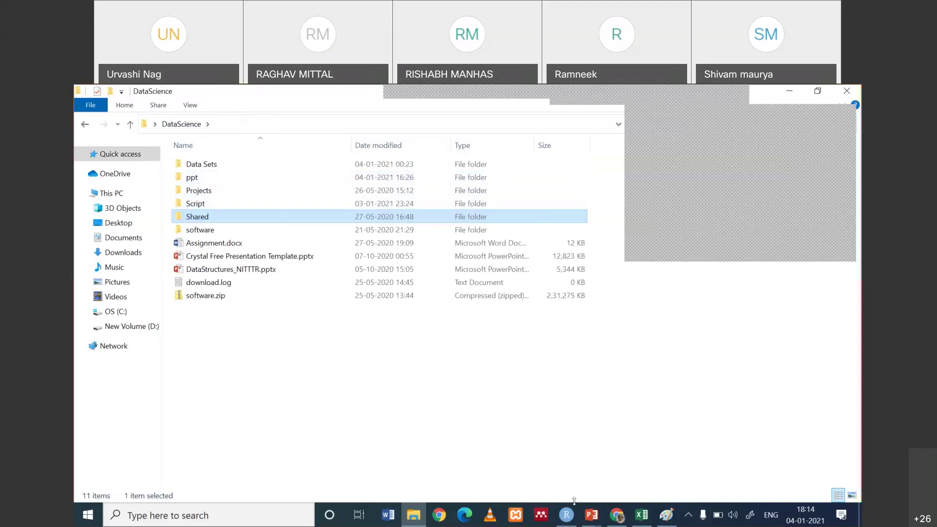
Switch to Google Drive in Chrome and download the Day3-Script-DS-R-Session1 PDF from the DataScience_UsingR folder
click(616, 515)
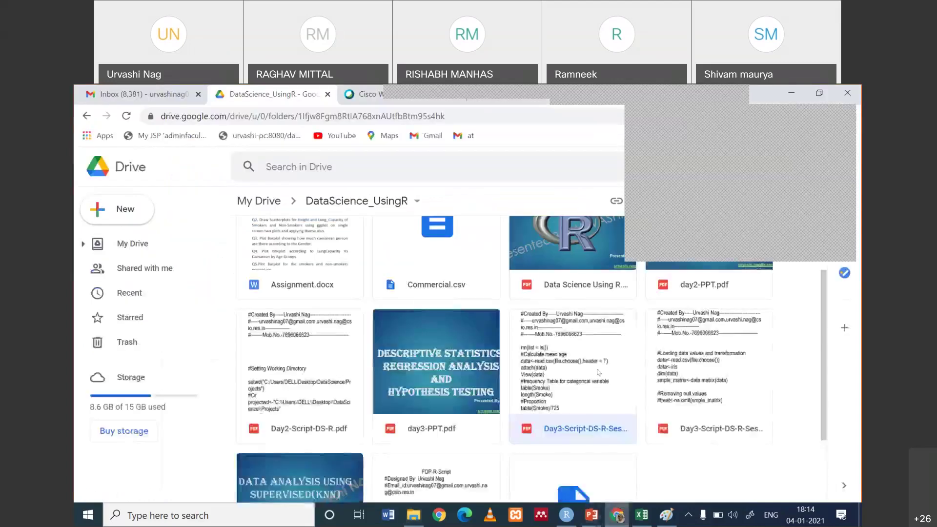
right_click(568, 394)
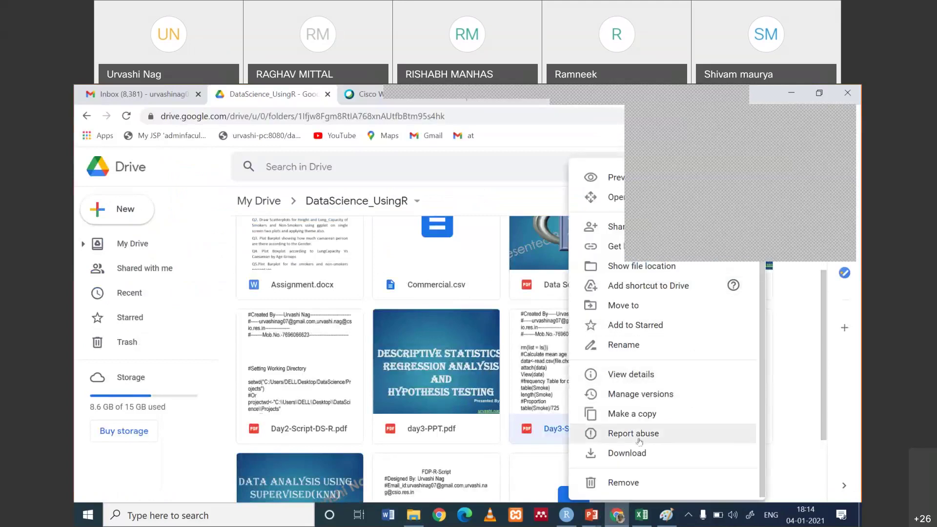
click(629, 453)
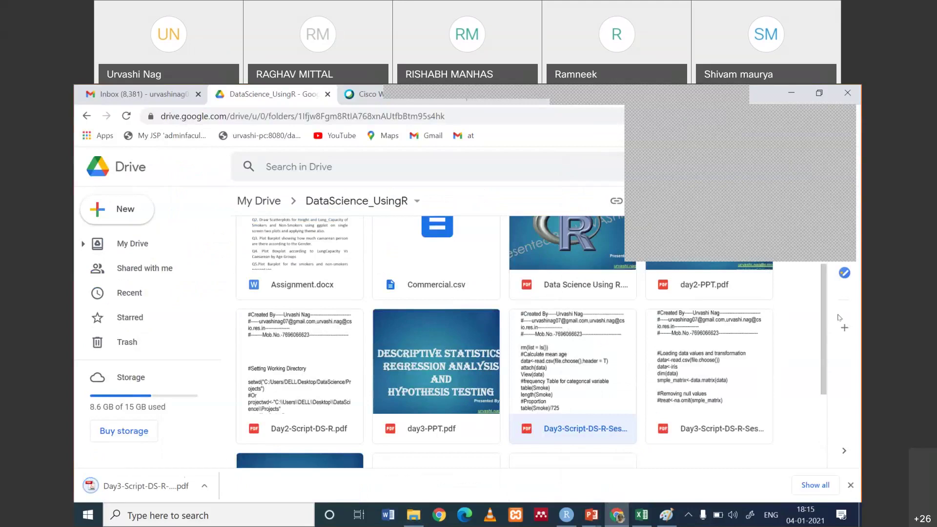
drag(824, 328, 824, 415)
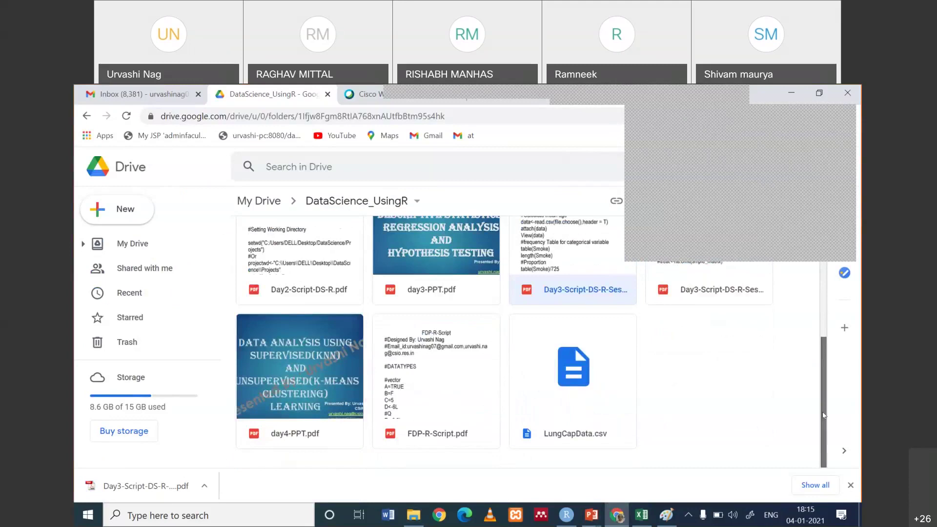
Open the downloaded Day3-Script-DS-R-Session1 (1).pdf and look through its variance, covariance and correlation code, returning to page 1
click(171, 486)
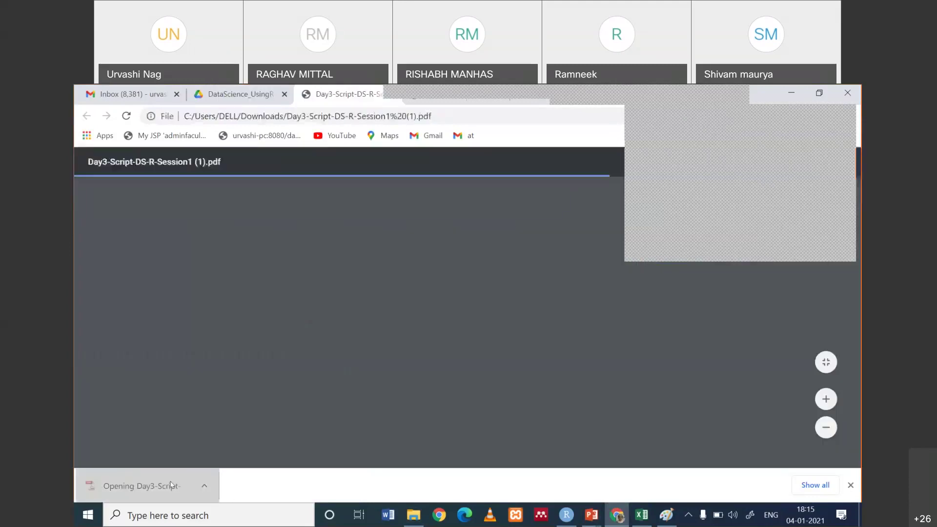
scroll(526, 362, down, 1)
scroll(527, 362, down, 15)
scroll(526, 362, down, 10)
scroll(527, 363, down, 10)
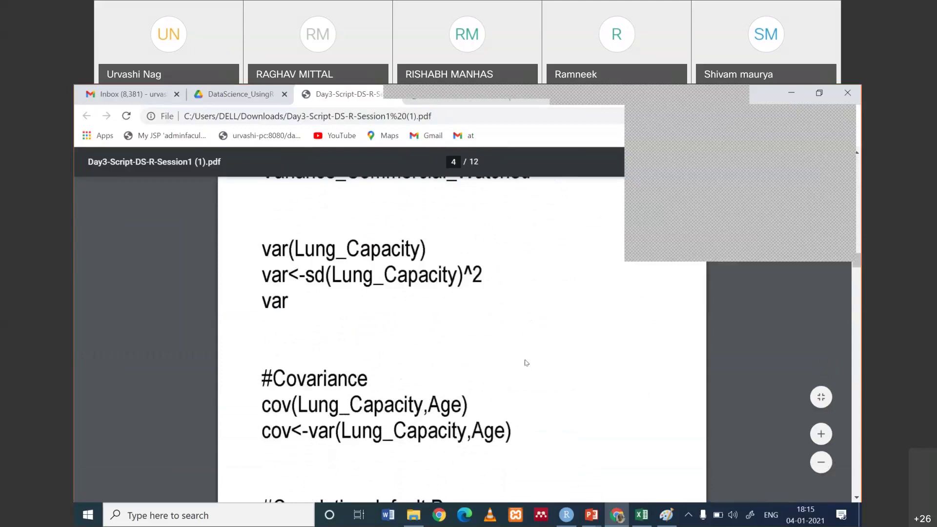
scroll(526, 363, down, 10)
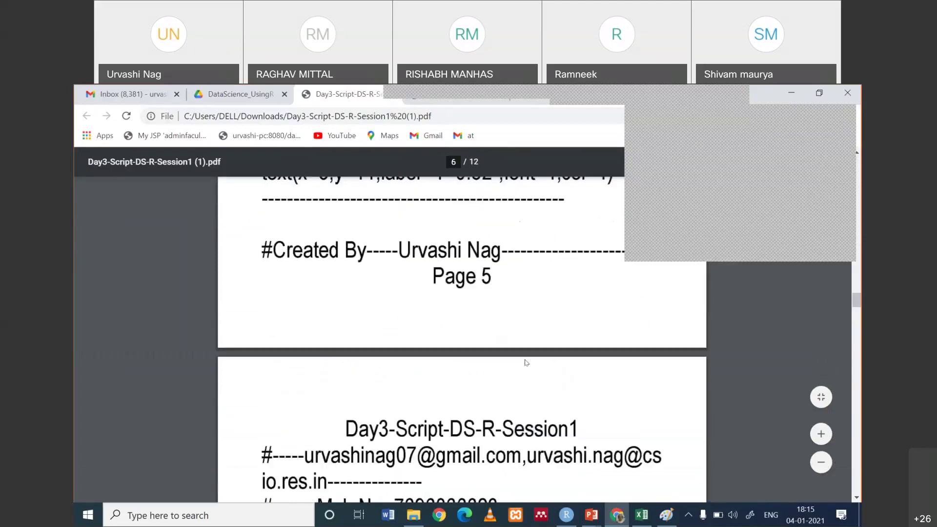
scroll(526, 362, down, 10)
scroll(527, 362, up, 4)
scroll(526, 363, down, 1)
scroll(526, 362, up, 7)
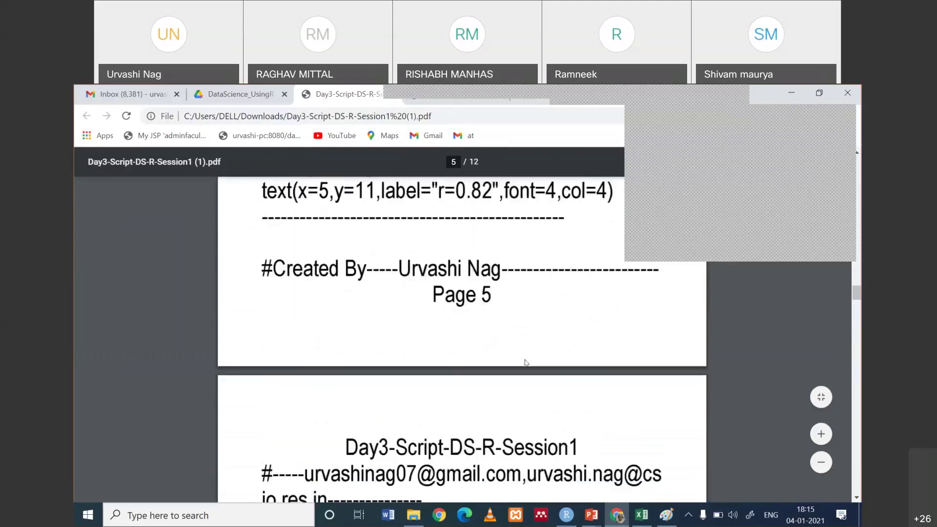
scroll(527, 362, up, 8)
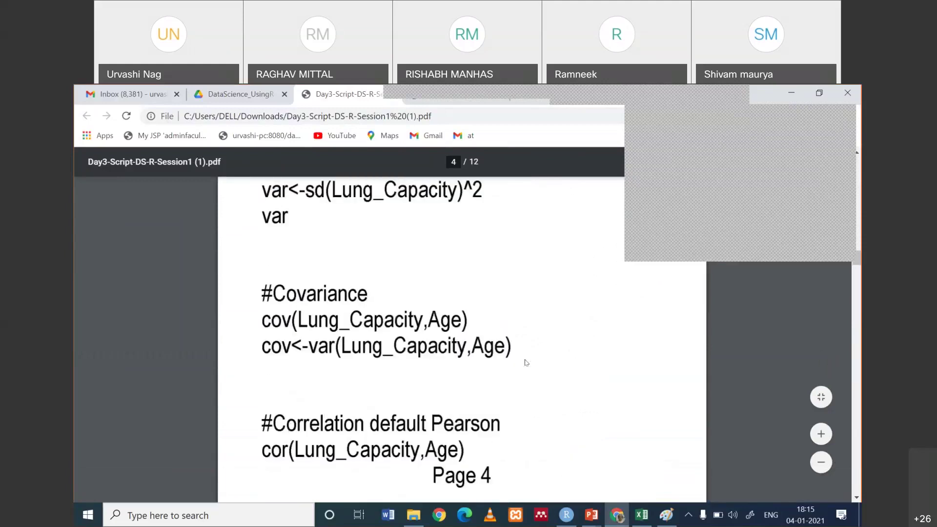
scroll(526, 362, up, 10)
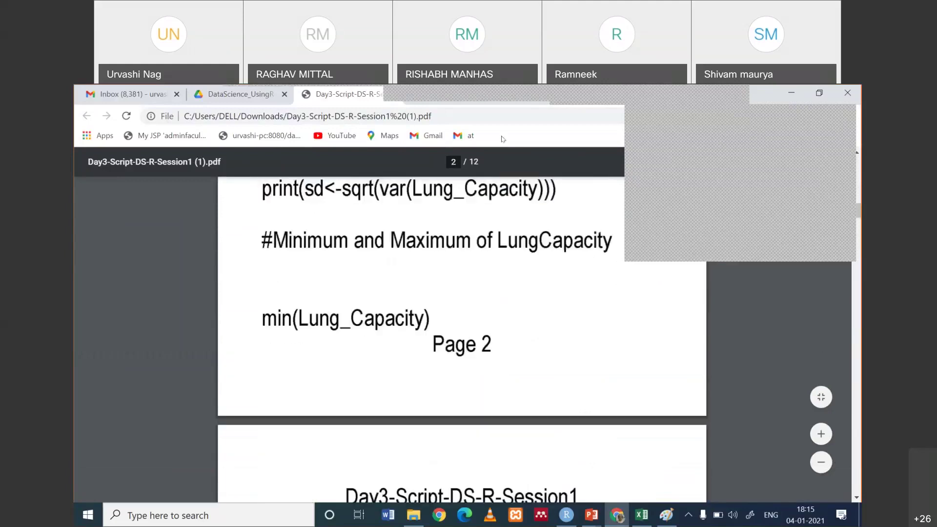
scroll(437, 421, up, 10)
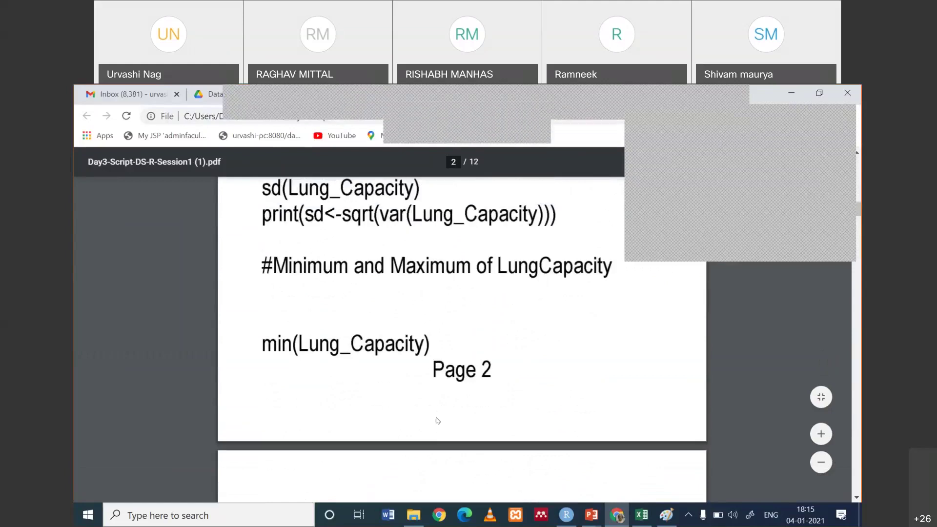
scroll(437, 421, up, 5)
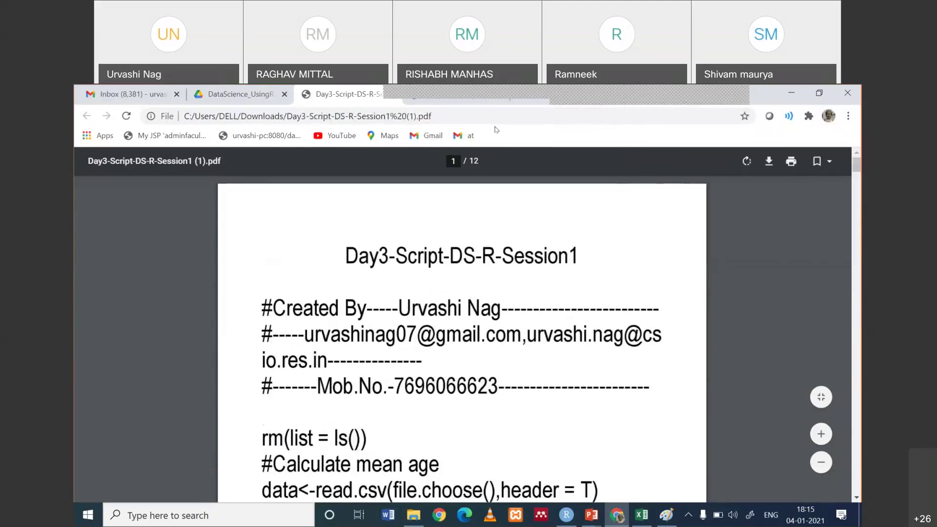
Return to Google Drive and open the Hadoop_training folder from My Drive
click(219, 95)
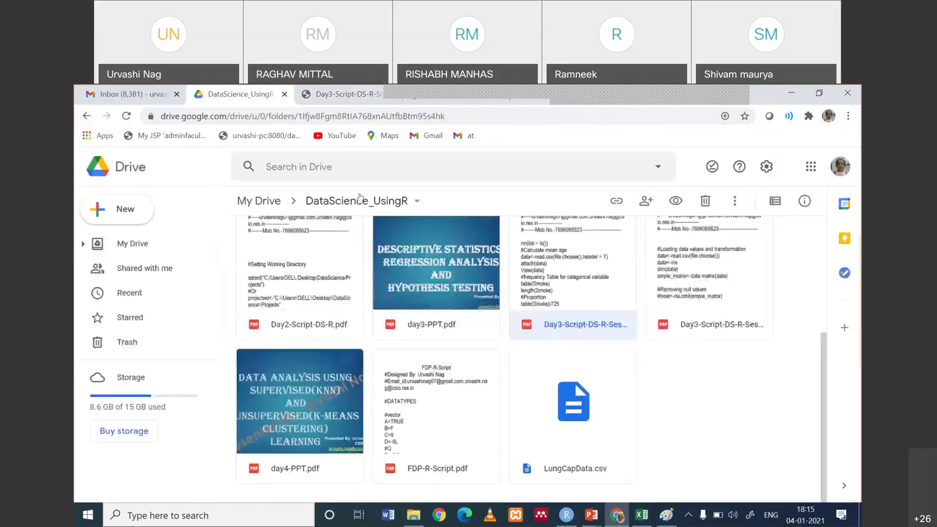
click(156, 248)
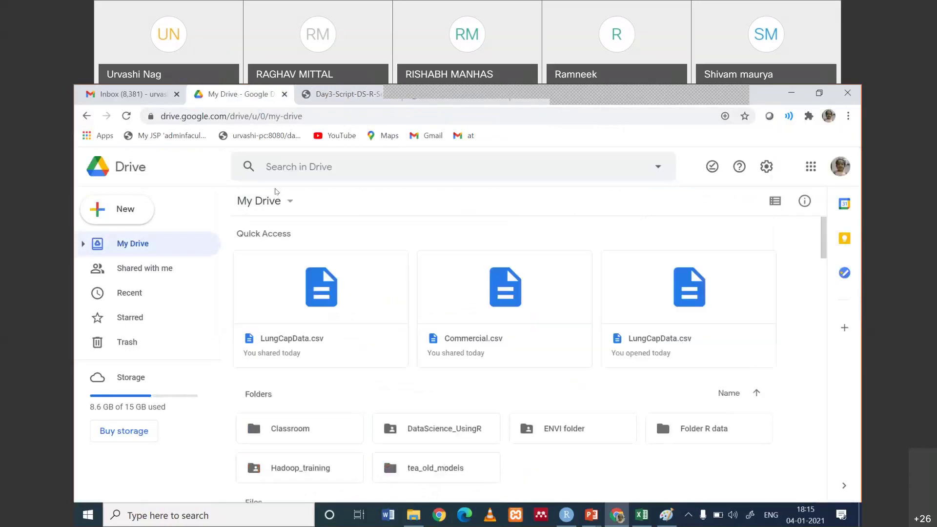
double_click(308, 471)
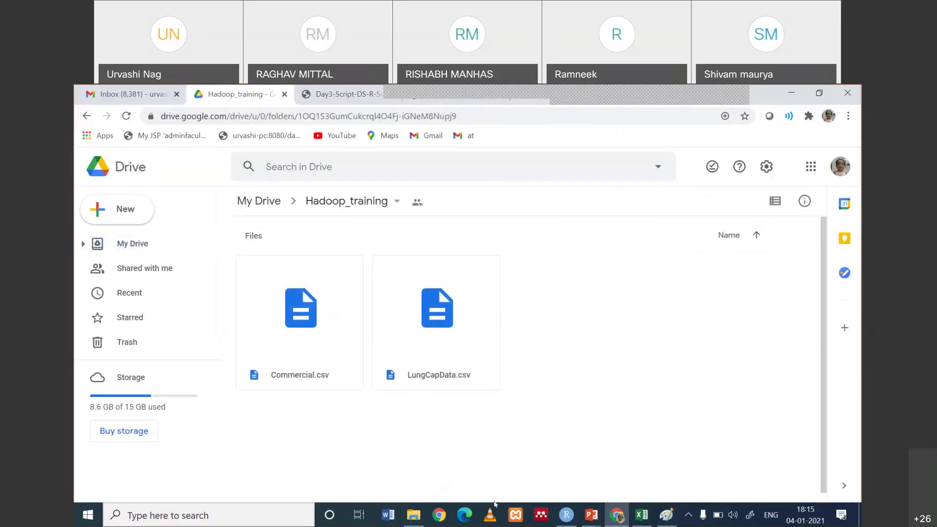
Upload Day3-Script-DS-R-Session1 (1).pdf from the Downloads folder in File Explorer to Drive's Hadoop_training folder and dismiss the upload notice
click(414, 515)
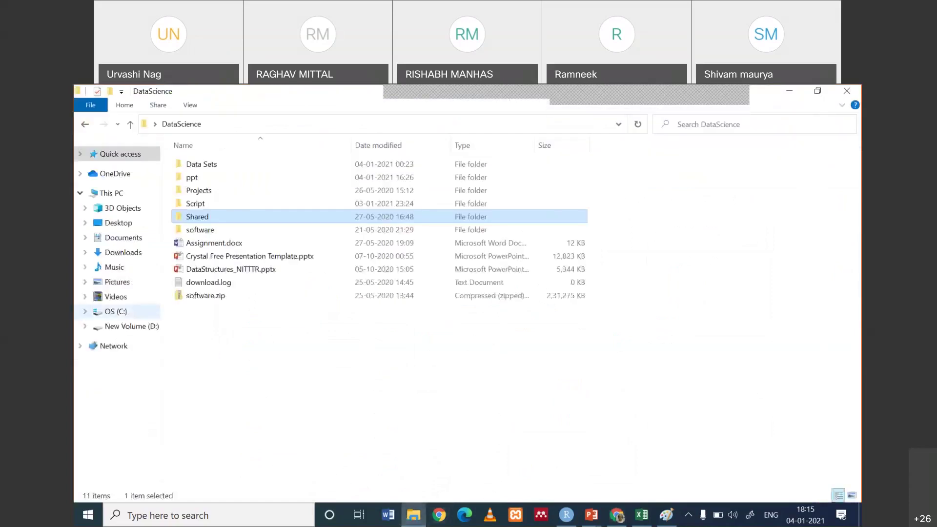
click(127, 257)
drag(194, 181, 561, 435)
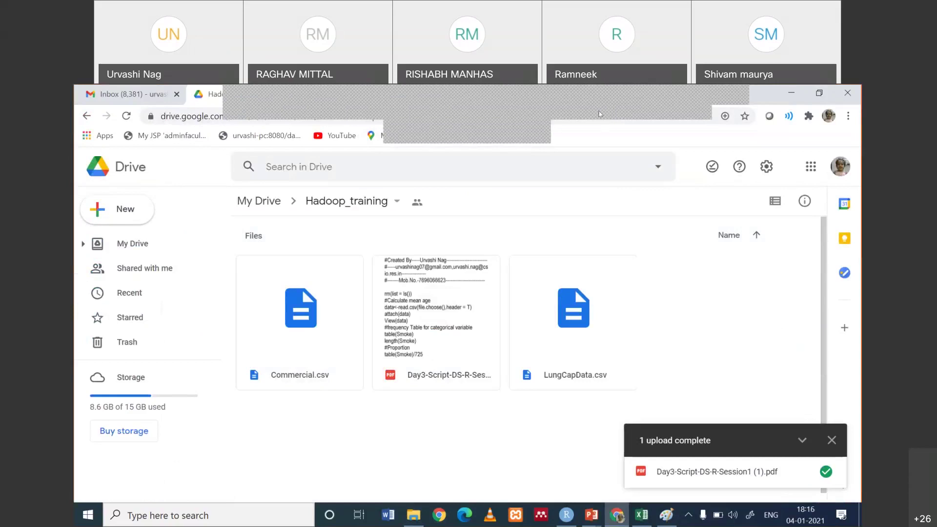
click(551, 236)
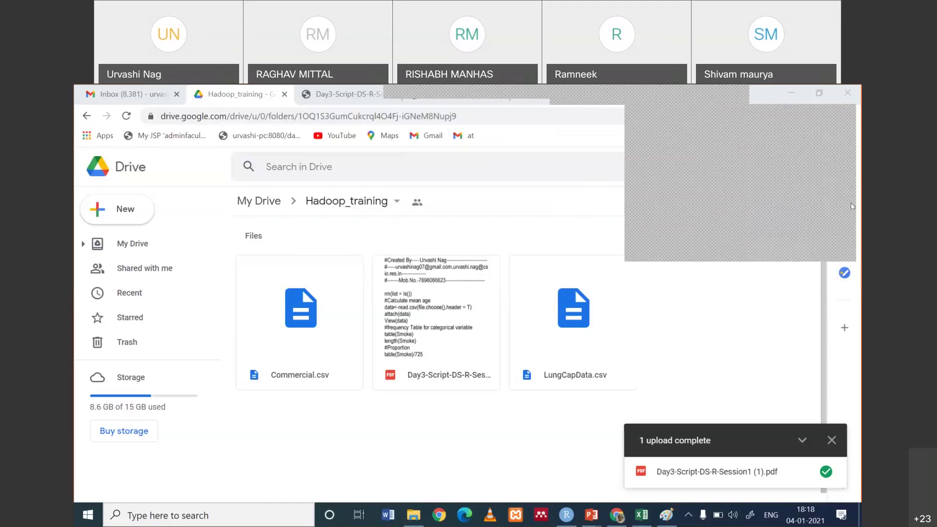
click(831, 441)
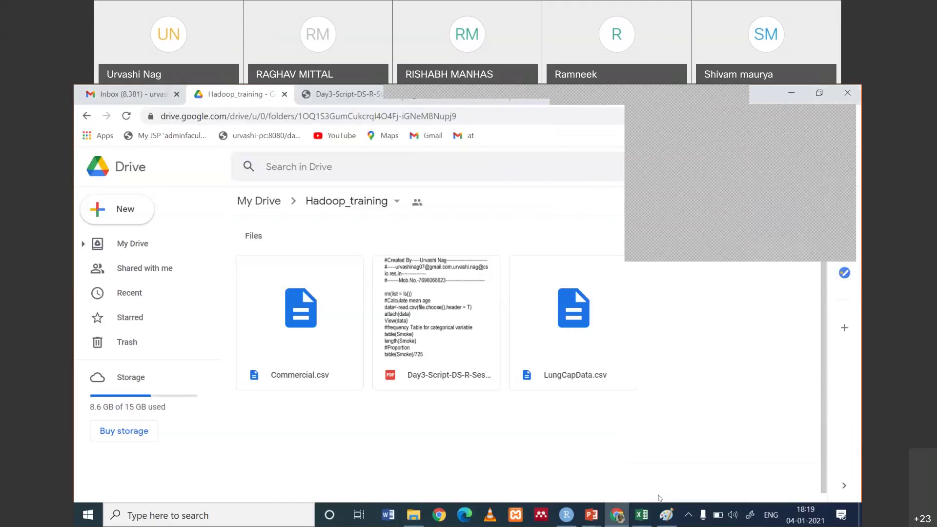
Switch to day3.pptx in PowerPoint, check the thumbnails around slide 20 and close the presentation without saving changes
mouse_move(593, 522)
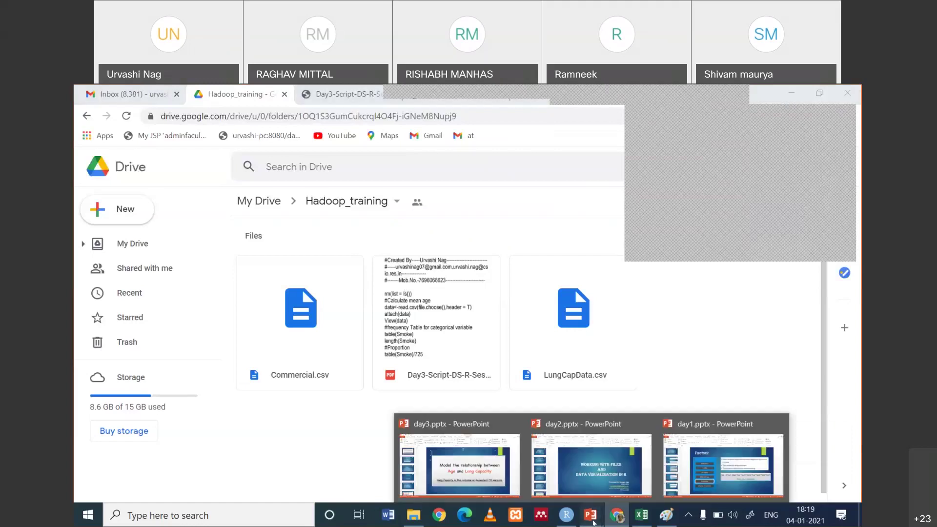
click(472, 497)
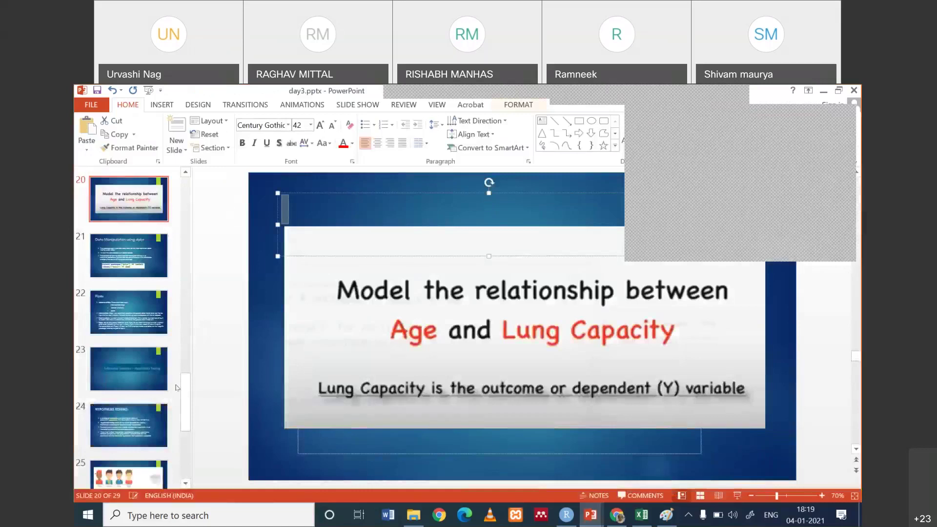
click(198, 409)
drag(184, 411, 166, 458)
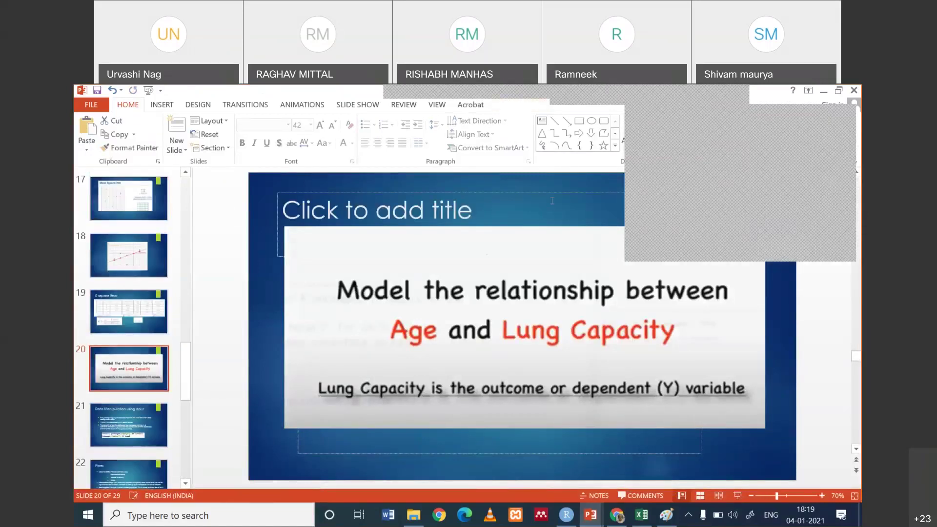
click(370, 210)
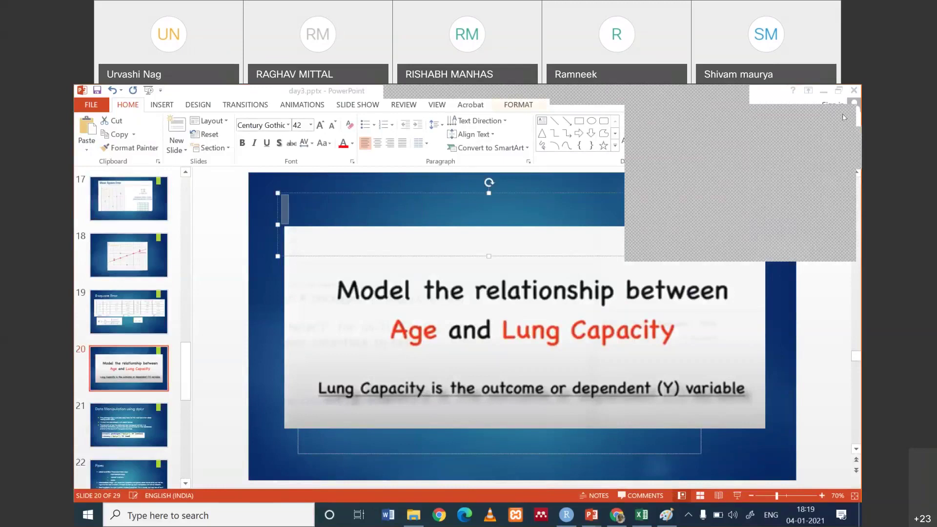
click(855, 90)
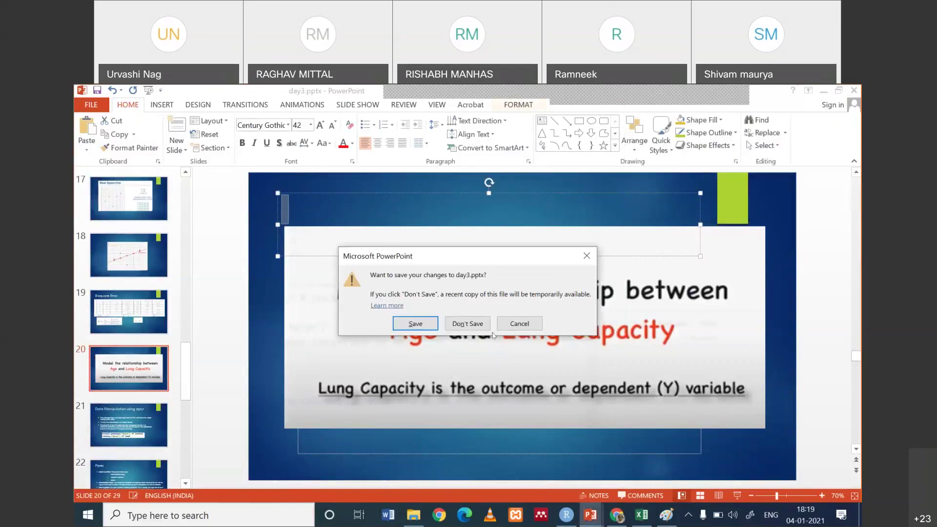
click(463, 323)
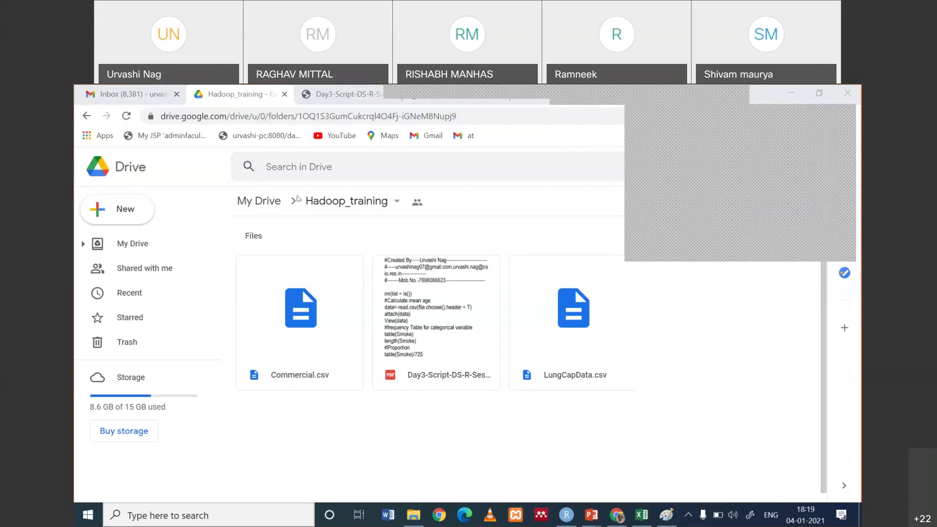
View the first page of the Day3-Script-DS-R-Session1 PDF in Chrome and return to the Hadoop_training folder
click(341, 94)
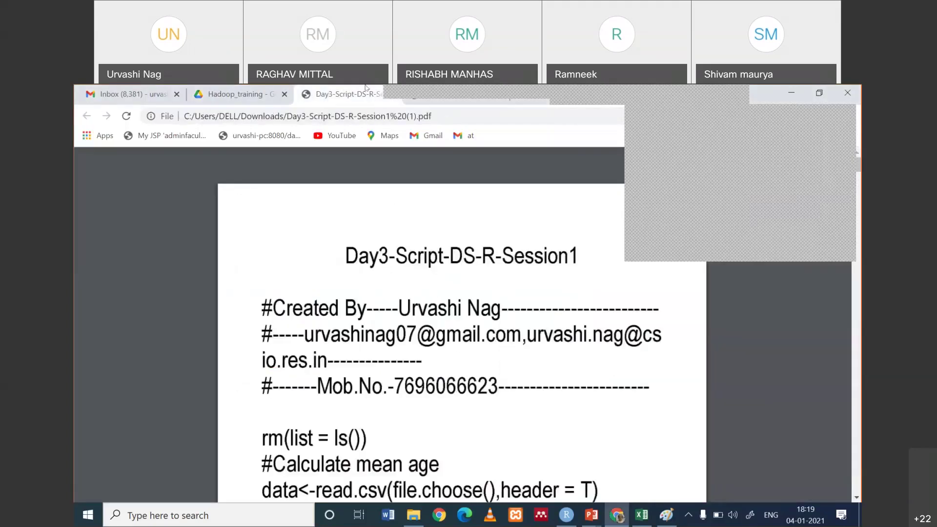
click(234, 94)
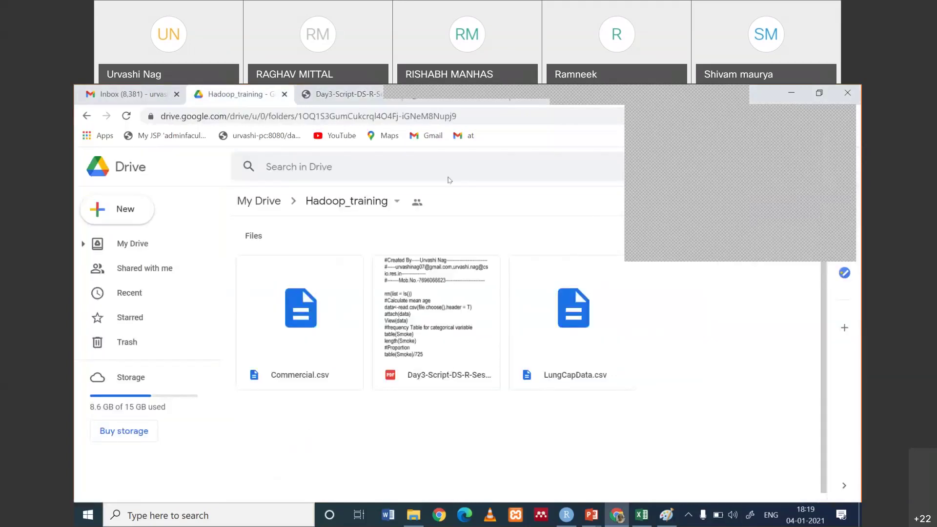